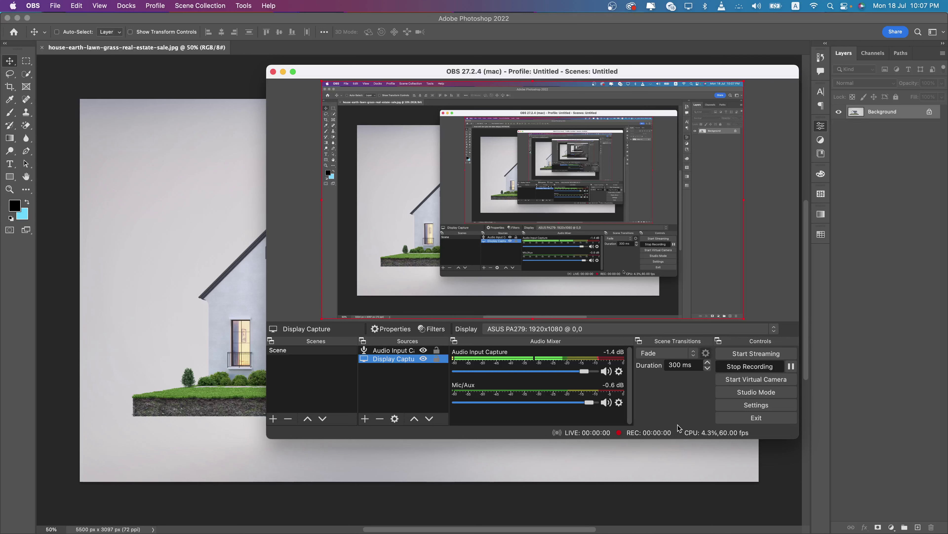
Minimize the OBS Studio window so the whole house photo in Photoshop shows
{"action": "left_click", "coordinate": [284, 72]}
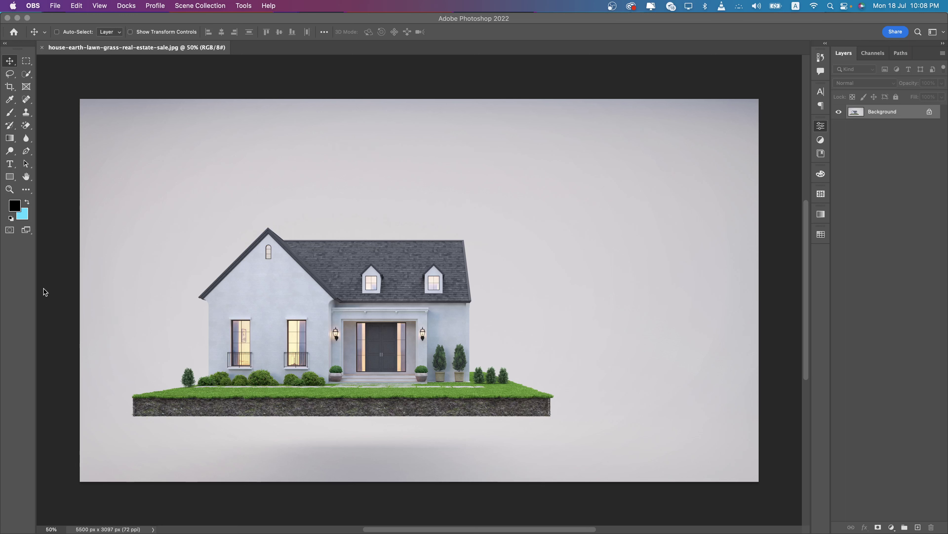
Close the floating Properties panel and dismiss the pen tool list
{"action": "left_click", "coordinate": [27, 151]}
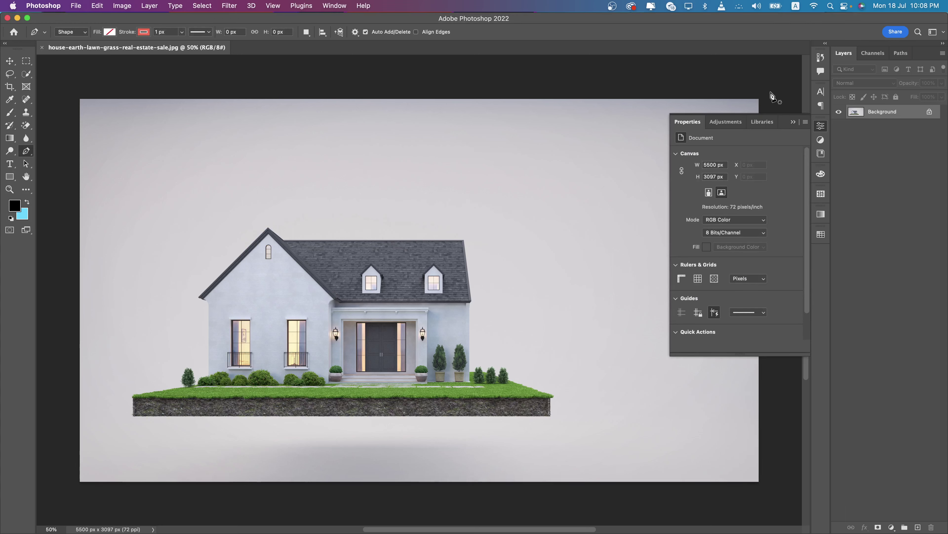
{"action": "left_click", "coordinate": [794, 121]}
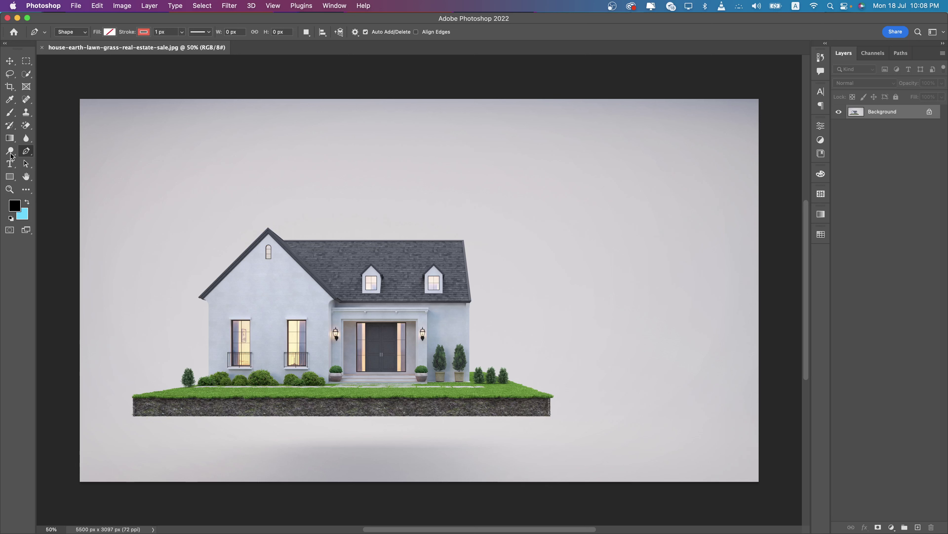
{"action": "right_click", "coordinate": [26, 152]}
{"action": "left_click", "coordinate": [64, 150]}
Switch to the Rectangular Marquee tool and open Select and Mask
{"action": "scroll", "coordinate": [136, 424], "scroll_direction": "up", "scroll_amount": 5}
{"action": "scroll", "coordinate": [142, 415], "scroll_direction": "down", "scroll_amount": 2}
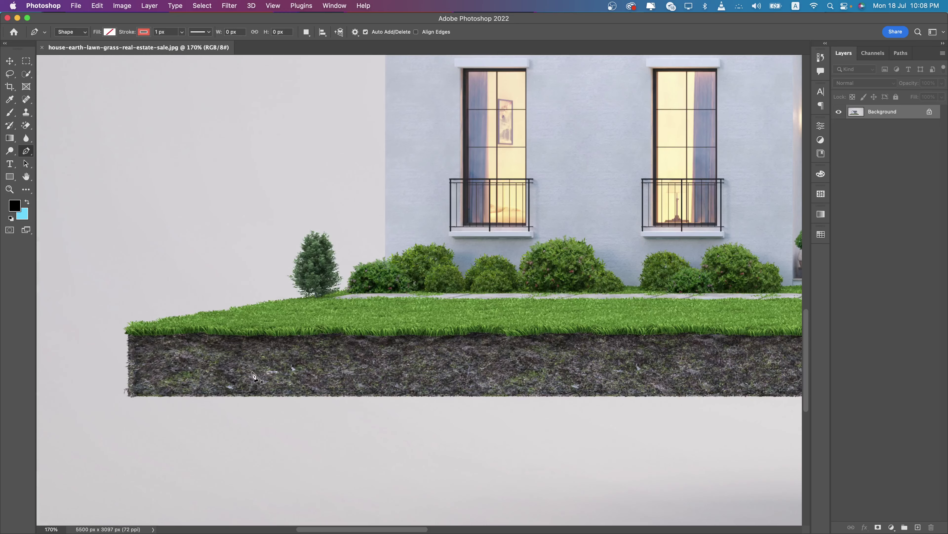
{"action": "scroll", "coordinate": [317, 372], "scroll_direction": "down", "scroll_amount": 2}
{"action": "scroll", "coordinate": [349, 353], "scroll_direction": "down", "scroll_amount": 2}
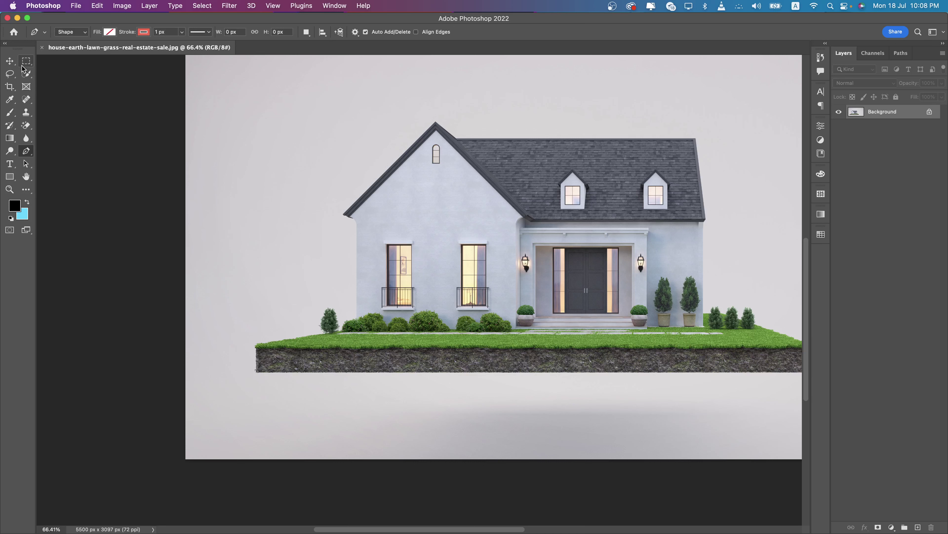
{"action": "left_click", "coordinate": [26, 61]}
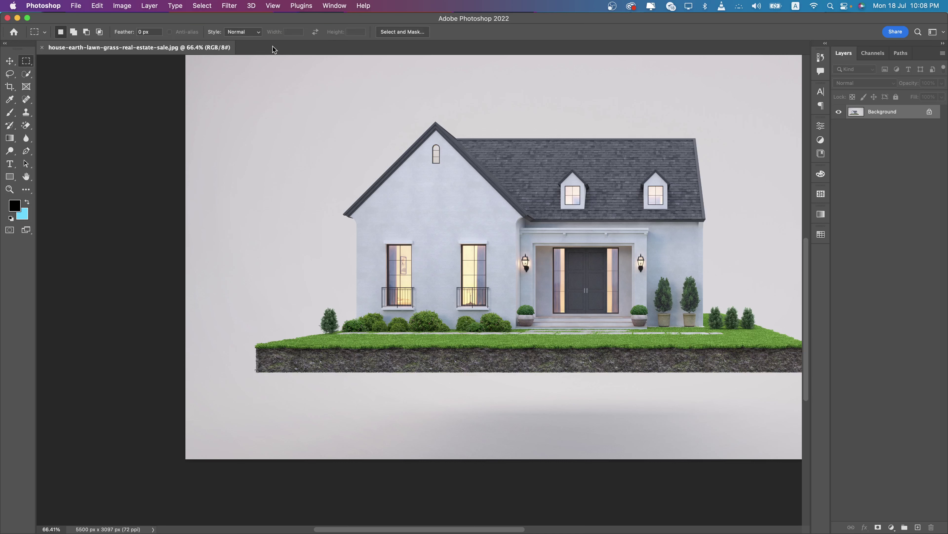
{"action": "left_click", "coordinate": [394, 34]}
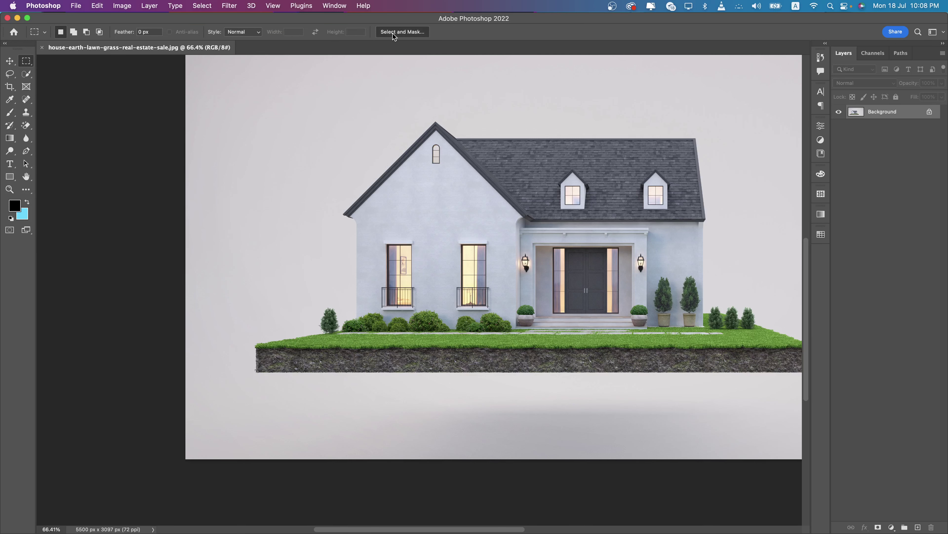
Select Subject for the house, then add the lawn and soil strip
{"action": "left_click", "coordinate": [204, 33]}
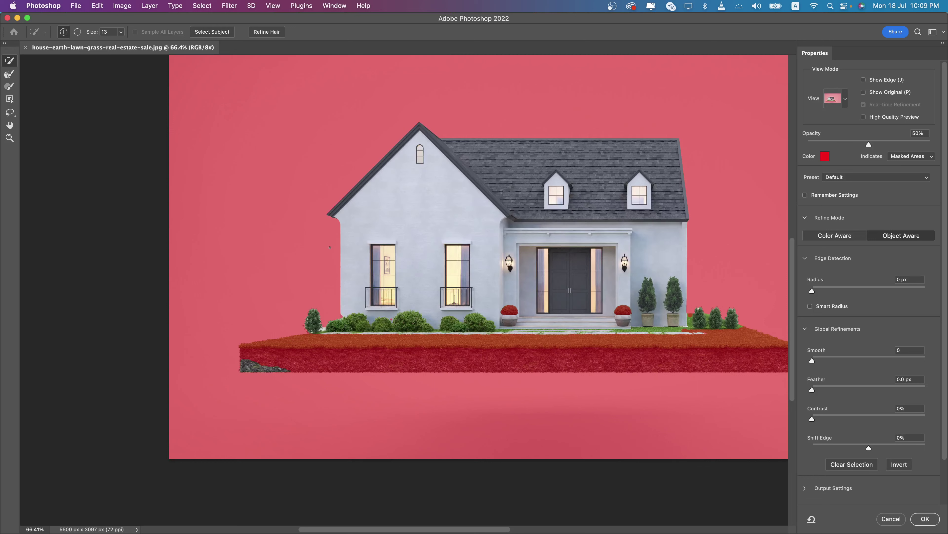
{"action": "left_click_drag", "start_coordinate": [331, 341], "coordinate": [285, 351]}
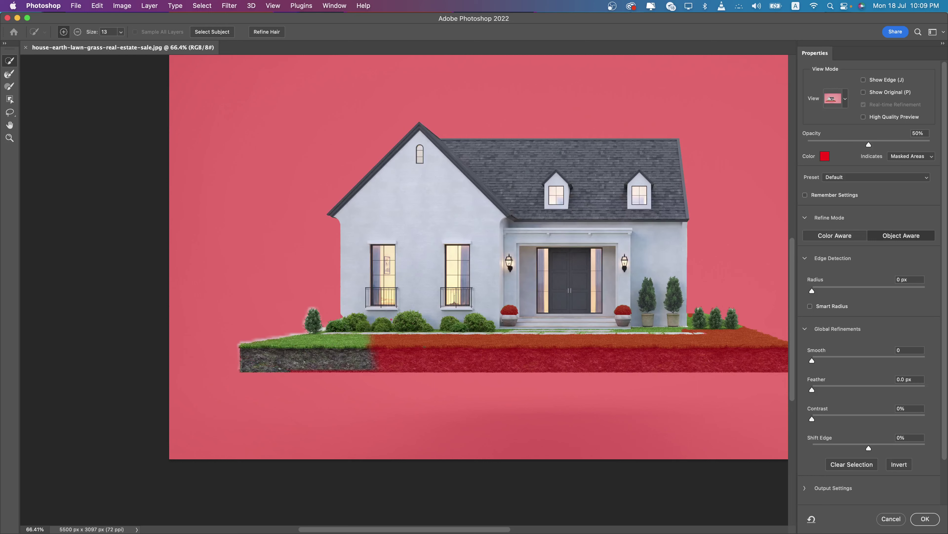
{"action": "left_click_drag", "start_coordinate": [374, 351], "coordinate": [600, 350]}
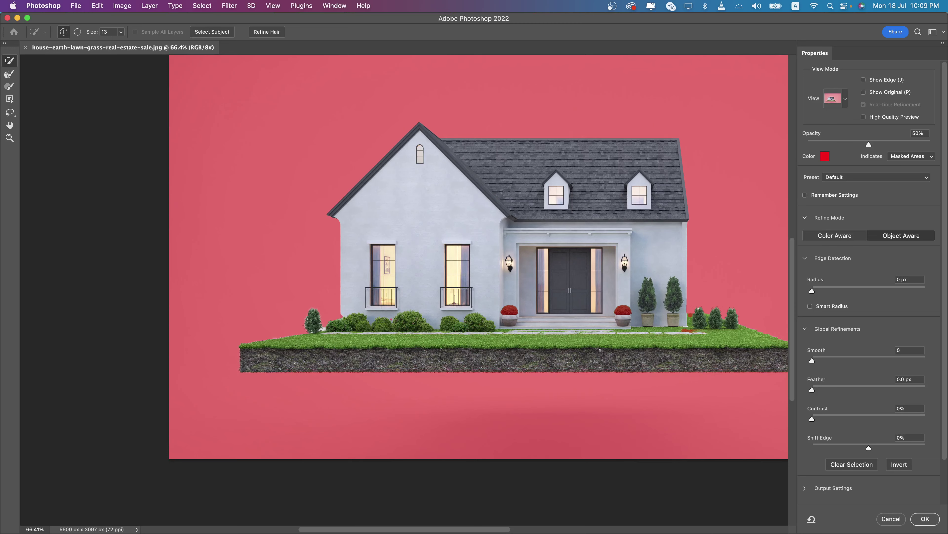
{"action": "scroll", "coordinate": [362, 339], "scroll_direction": "up", "scroll_amount": 2}
{"action": "scroll", "coordinate": [355, 336], "scroll_direction": "up", "scroll_amount": 2}
{"action": "scroll", "coordinate": [347, 332], "scroll_direction": "down", "scroll_amount": 1}
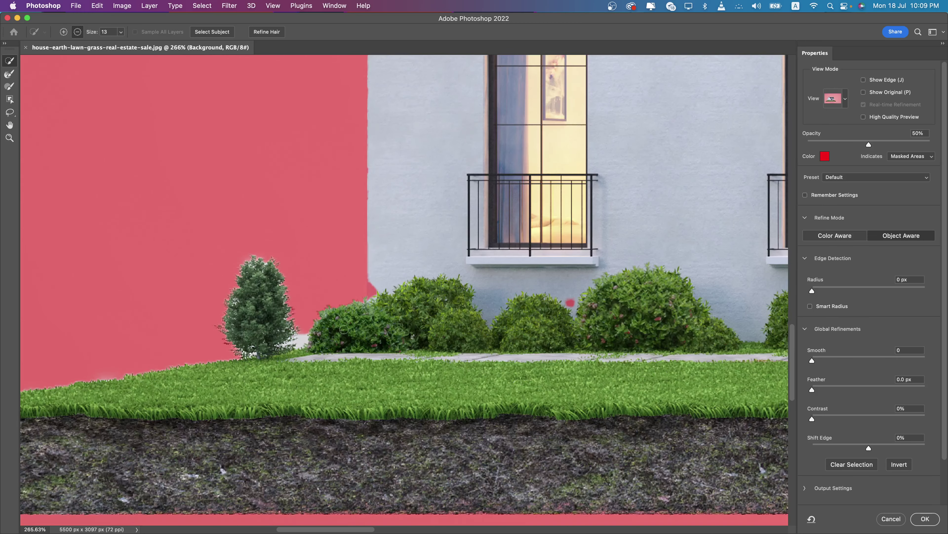
{"action": "scroll", "coordinate": [344, 329], "scroll_direction": "down", "scroll_amount": 3}
{"action": "scroll", "coordinate": [411, 355], "scroll_direction": "down", "scroll_amount": 2}
{"action": "scroll", "coordinate": [486, 385], "scroll_direction": "up", "scroll_amount": 1}
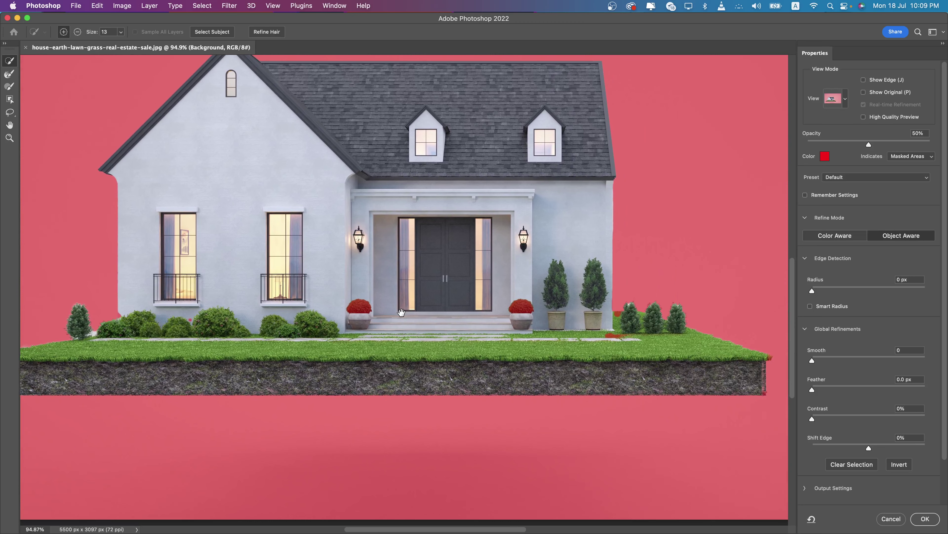
{"action": "scroll", "coordinate": [508, 394], "scroll_direction": "up", "scroll_amount": 5}
{"action": "scroll", "coordinate": [508, 394], "scroll_direction": "down", "scroll_amount": 3}
{"action": "scroll", "coordinate": [507, 394], "scroll_direction": "down", "scroll_amount": 3}
{"action": "scroll", "coordinate": [507, 394], "scroll_direction": "down", "scroll_amount": 2}
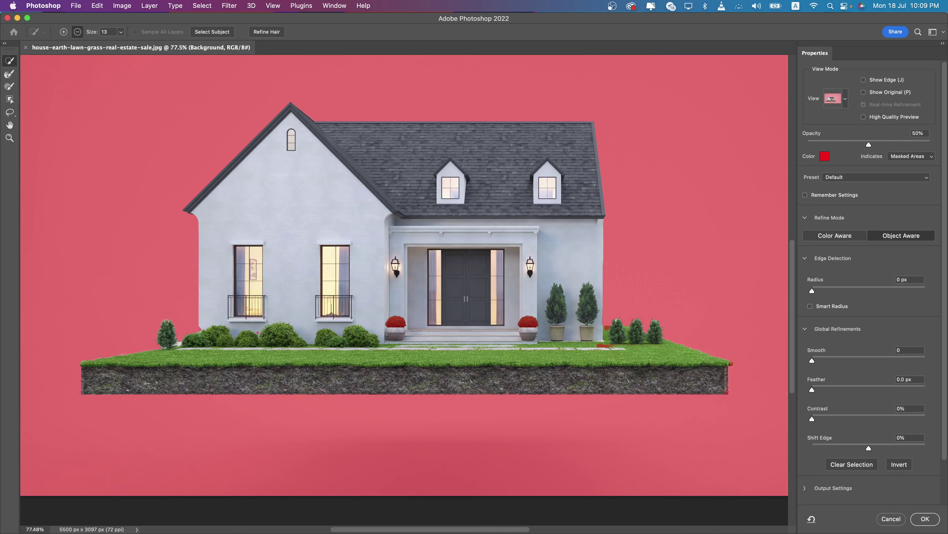
Refine the small tree's outline and add the bush edge by the wall
{"action": "left_click", "coordinate": [10, 77]}
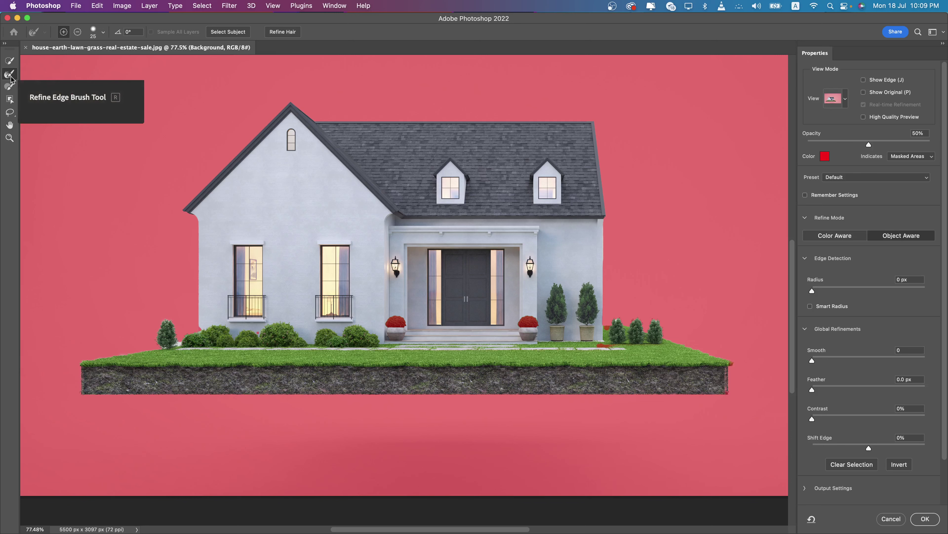
{"action": "key", "text": "alt"}
{"action": "scroll", "coordinate": [157, 325], "scroll_direction": "up", "scroll_amount": 3}
{"action": "scroll", "coordinate": [157, 325], "scroll_direction": "up", "scroll_amount": 3}
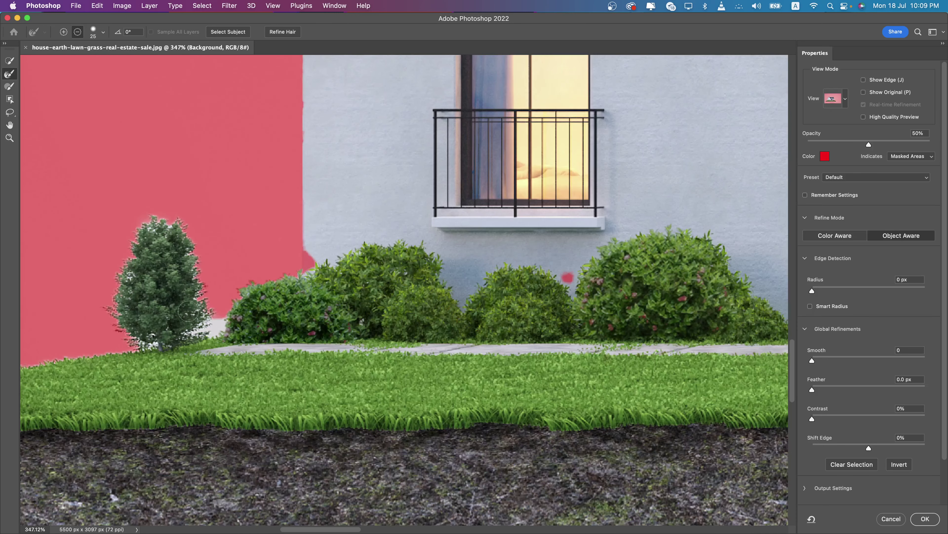
{"action": "mouse_move", "coordinate": [209, 330]}
{"action": "left_mouse_down"}
{"action": "mouse_move", "coordinate": [118, 308]}
{"action": "mouse_move", "coordinate": [137, 334]}
{"action": "left_mouse_up"}
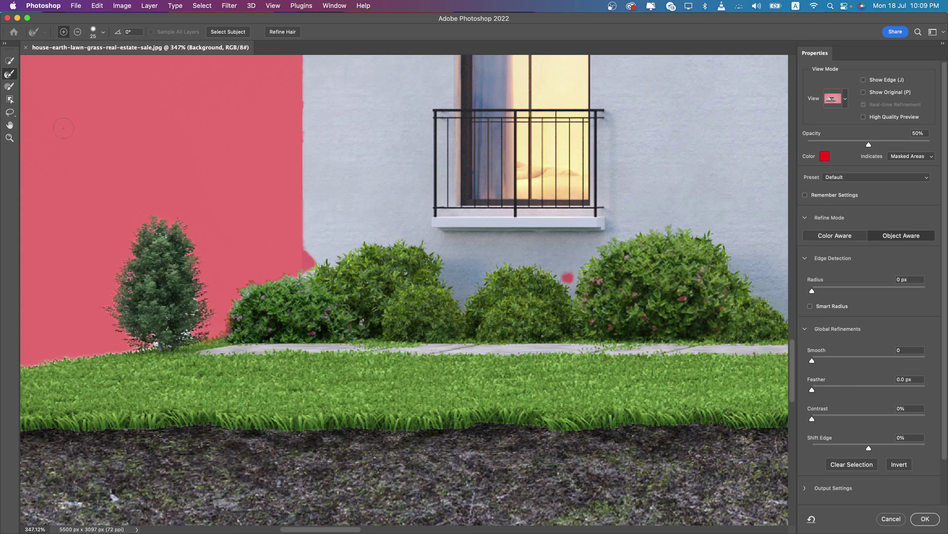
{"action": "left_click", "coordinate": [10, 61]}
{"action": "left_click_drag", "start_coordinate": [309, 254], "coordinate": [310, 278]}
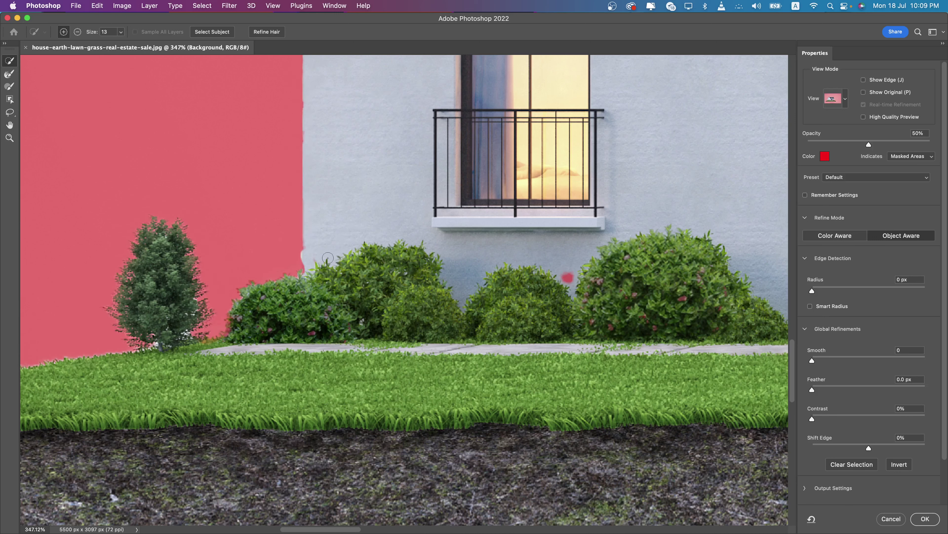
Refine edges above the three small shrubs and along the grass slope
{"action": "left_click_drag", "start_coordinate": [551, 275], "coordinate": [471, 288]}
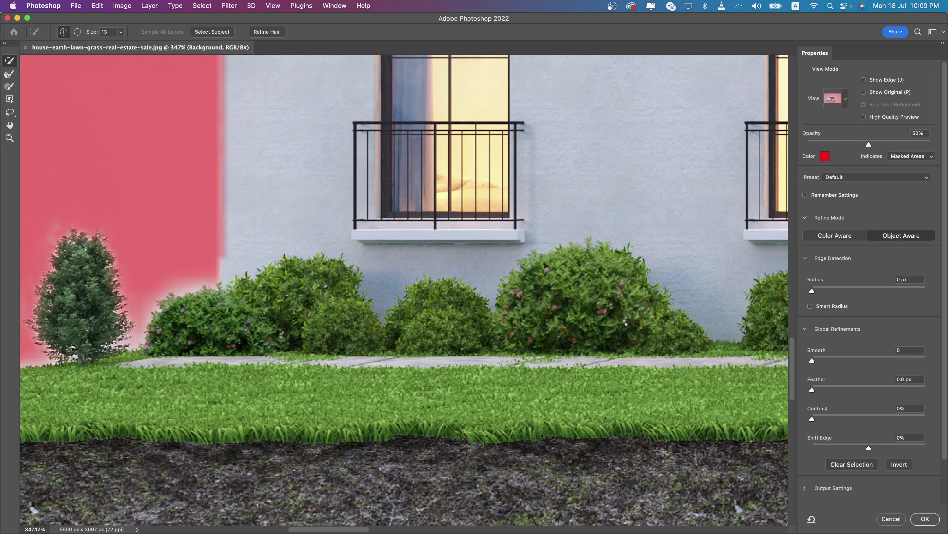
{"action": "left_click_drag", "start_coordinate": [635, 323], "coordinate": [49, 328]}
{"action": "left_click_drag", "start_coordinate": [672, 298], "coordinate": [472, 296]}
{"action": "left_click_drag", "start_coordinate": [765, 288], "coordinate": [281, 293]}
{"action": "key", "text": "r"}
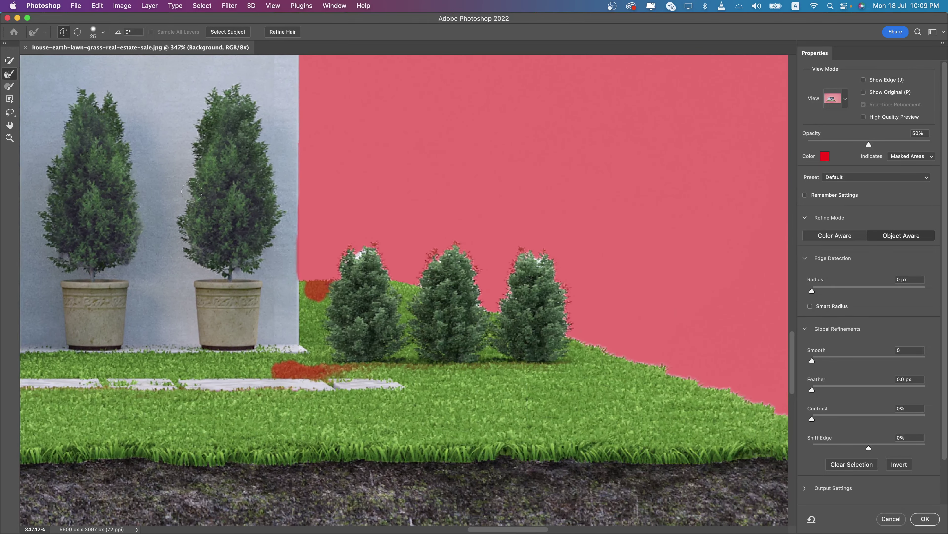
{"action": "mouse_move", "coordinate": [360, 261]}
{"action": "left_mouse_down"}
{"action": "mouse_move", "coordinate": [457, 259]}
{"action": "mouse_move", "coordinate": [571, 323]}
{"action": "left_mouse_up"}
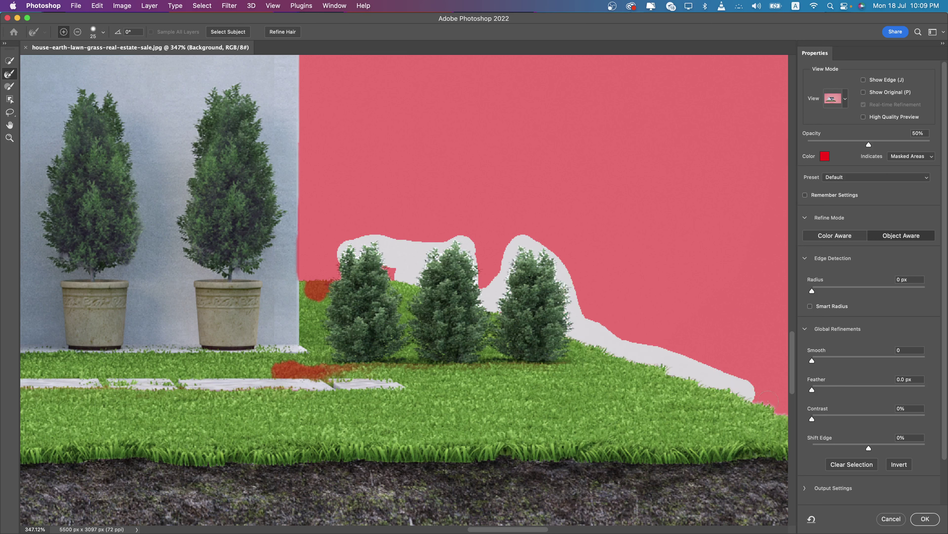
{"action": "left_click_drag", "start_coordinate": [571, 323], "coordinate": [785, 409]}
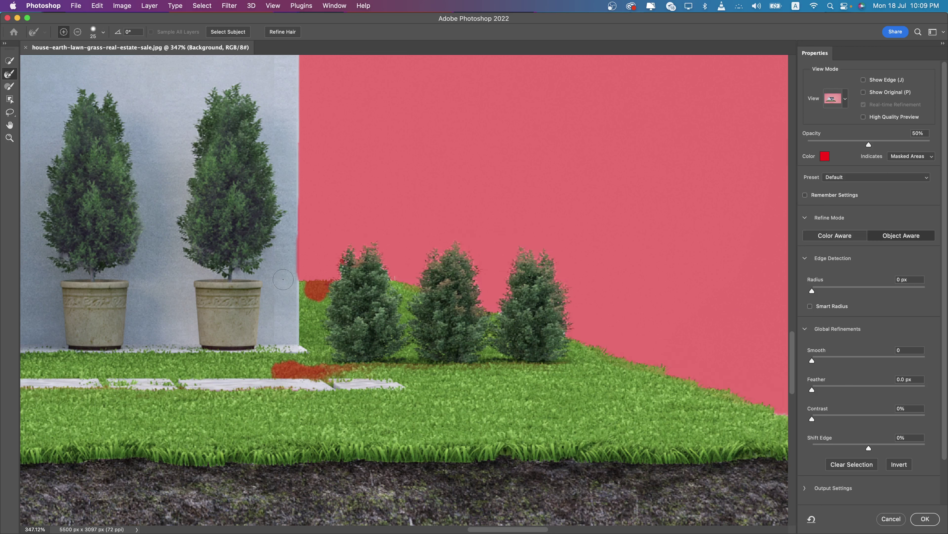
Clean up the gap between the shrubs and the edge at their base
{"action": "left_click", "coordinate": [9, 61]}
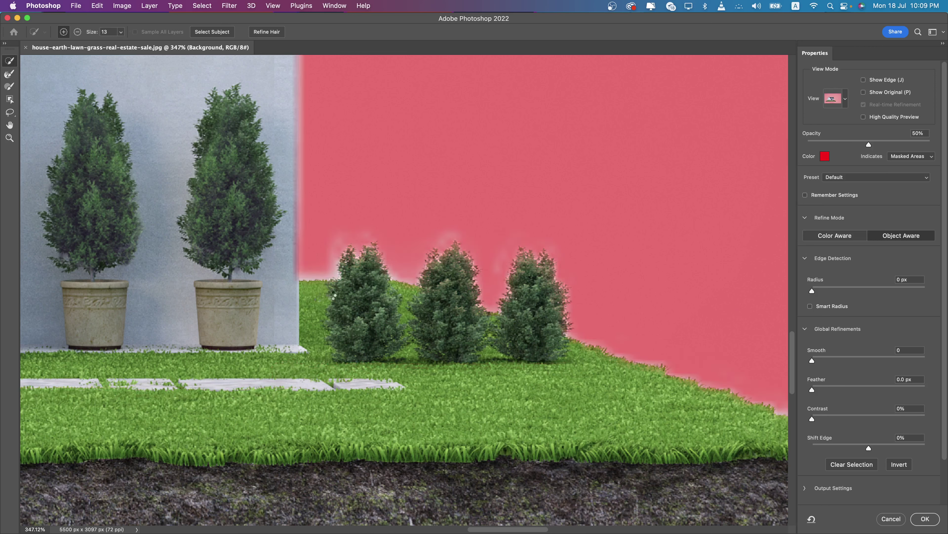
{"action": "key", "text": "alt"}
{"action": "left_click_drag", "start_coordinate": [406, 310], "coordinate": [413, 310]}
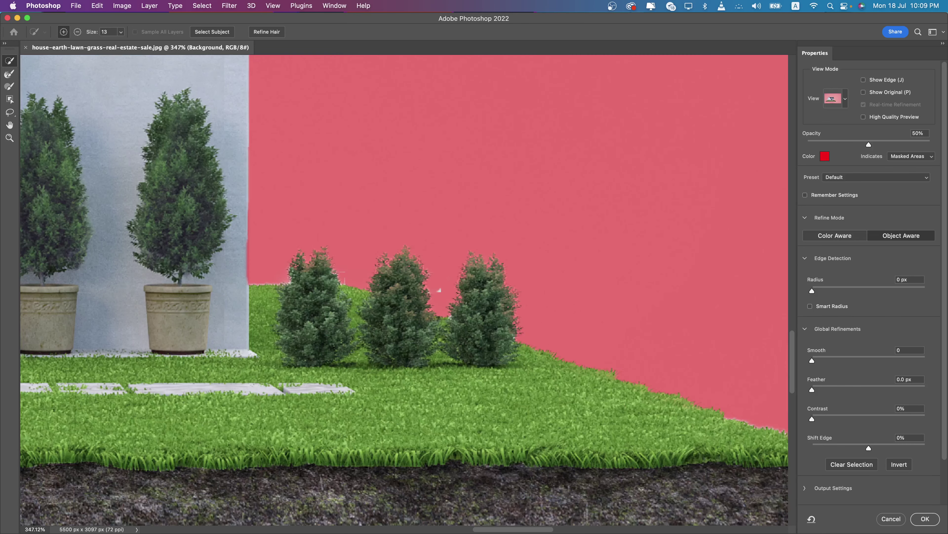
{"action": "left_click", "coordinate": [10, 74]}
{"action": "scroll", "coordinate": [383, 282], "scroll_direction": "up", "scroll_amount": 2}
{"action": "left_click", "coordinate": [386, 277]}
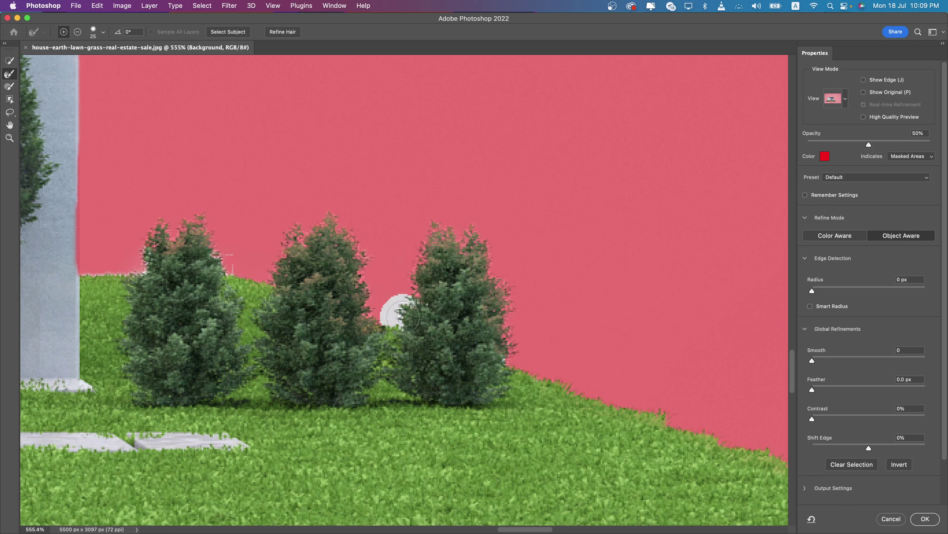
{"action": "left_click", "coordinate": [401, 312]}
{"action": "scroll", "coordinate": [587, 337], "scroll_direction": "down", "scroll_amount": 10}
{"action": "scroll", "coordinate": [588, 337], "scroll_direction": "up", "scroll_amount": 3}
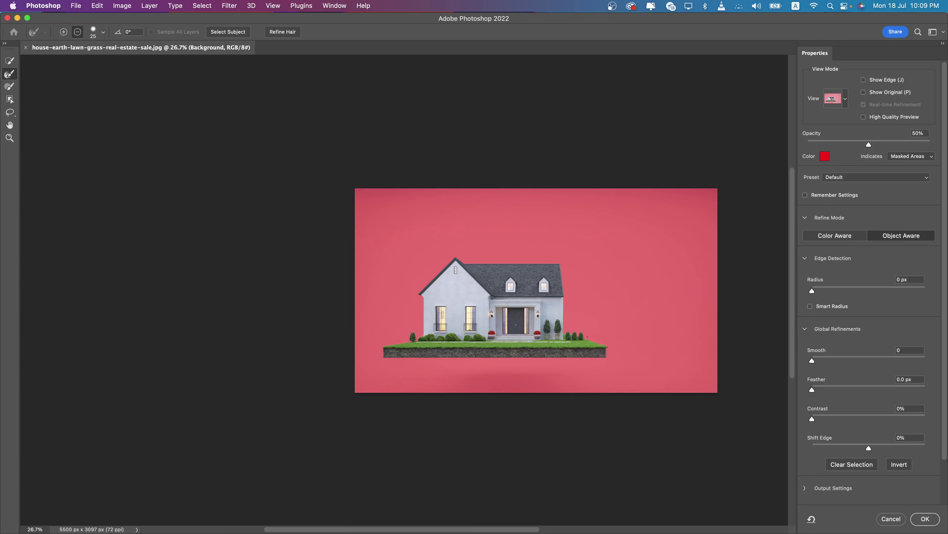
{"action": "scroll", "coordinate": [588, 336], "scroll_direction": "up", "scroll_amount": 3}
Output the selection as a layer mask and create a new 1920×900 document
{"action": "left_click", "coordinate": [925, 518]}
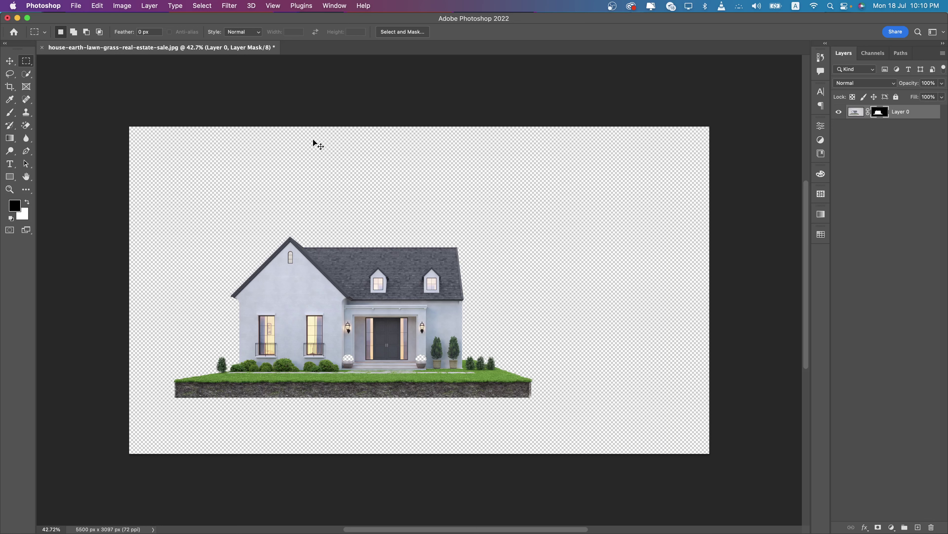
{"action": "key", "text": "super+n"}
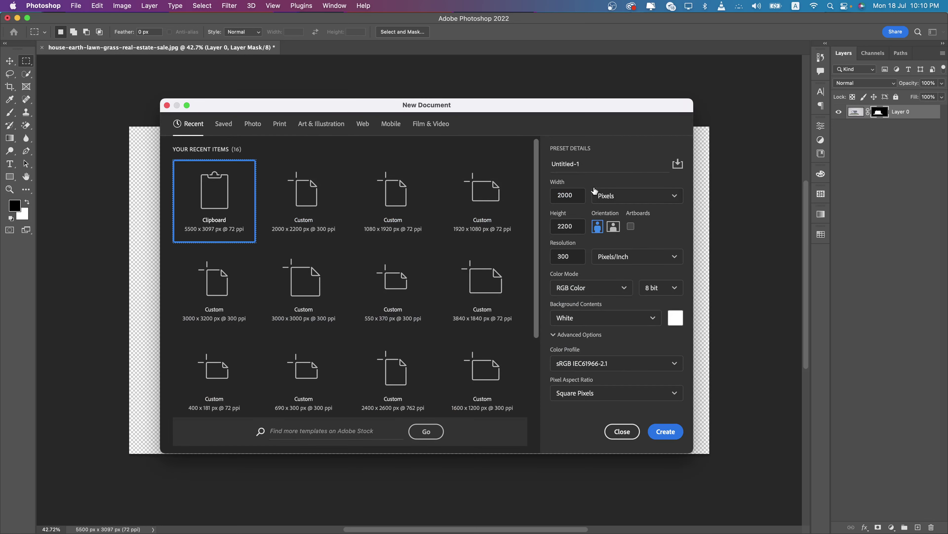
{"action": "double_click", "coordinate": [577, 191]}
{"action": "type", "text": "19"}
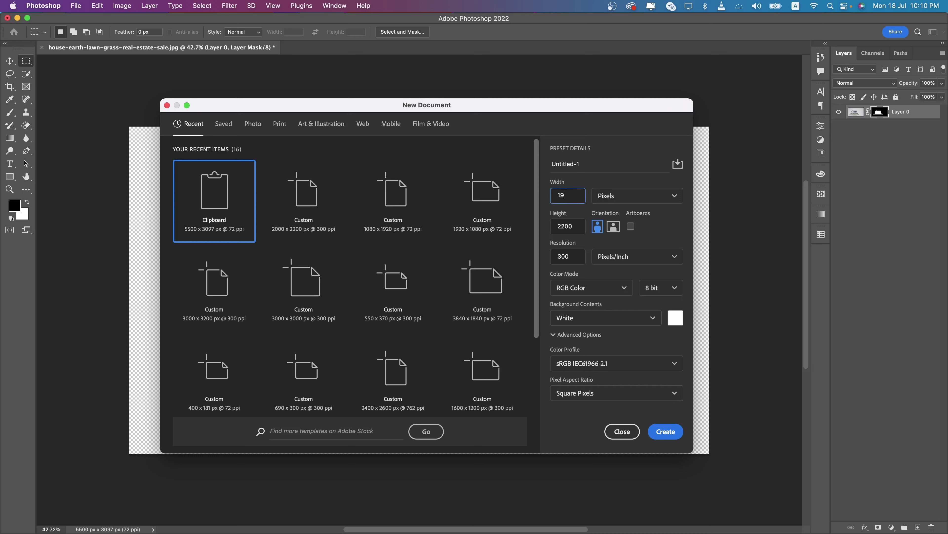
{"action": "type", "text": "20"}
{"action": "double_click", "coordinate": [564, 227]}
{"action": "type", "text": "8"}
{"action": "key", "text": "BackSpace"}
{"action": "type", "text": "900"}
{"action": "key", "text": "Return"}
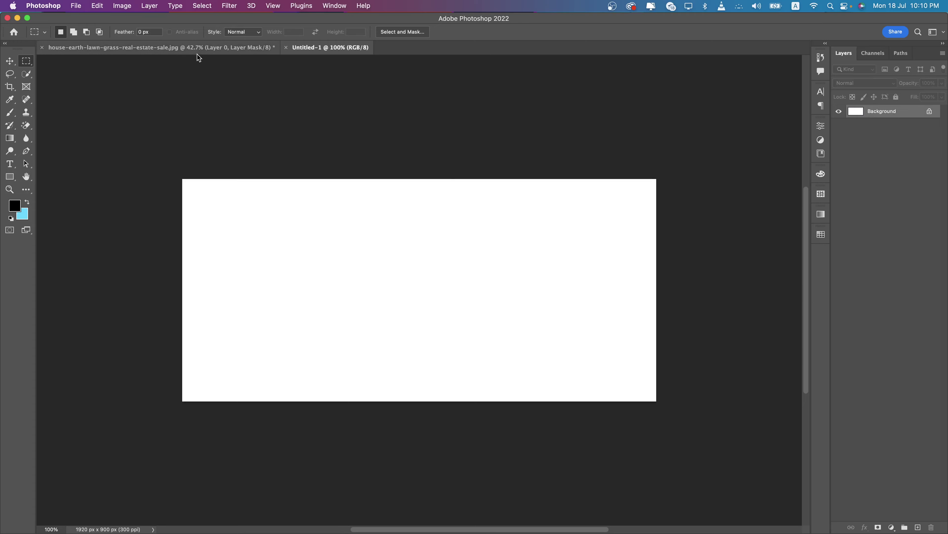
In the house image, toggle the mask to compare, then target the layer mask
{"action": "left_click", "coordinate": [198, 48]}
{"action": "right_click", "coordinate": [930, 151]}
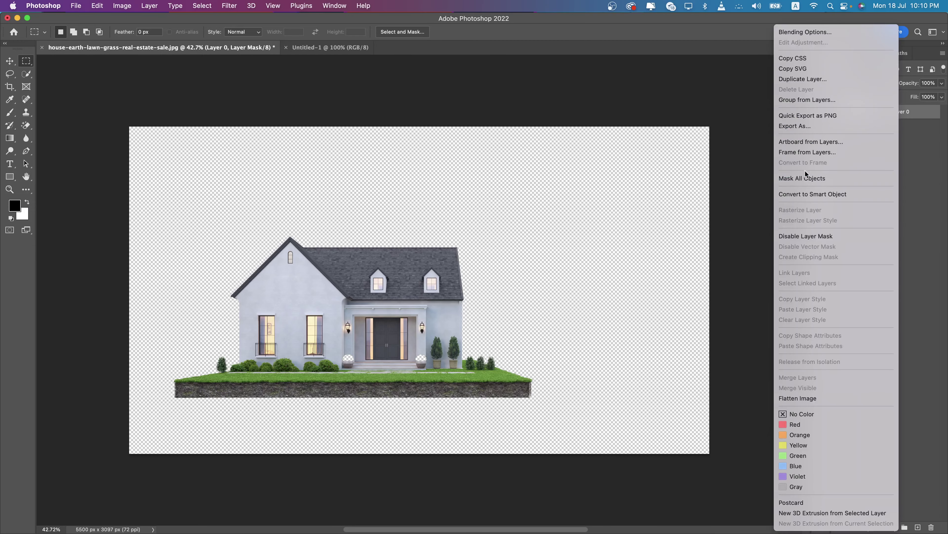
{"action": "left_click", "coordinate": [806, 196]}
{"action": "key", "text": "ctrl+z"}
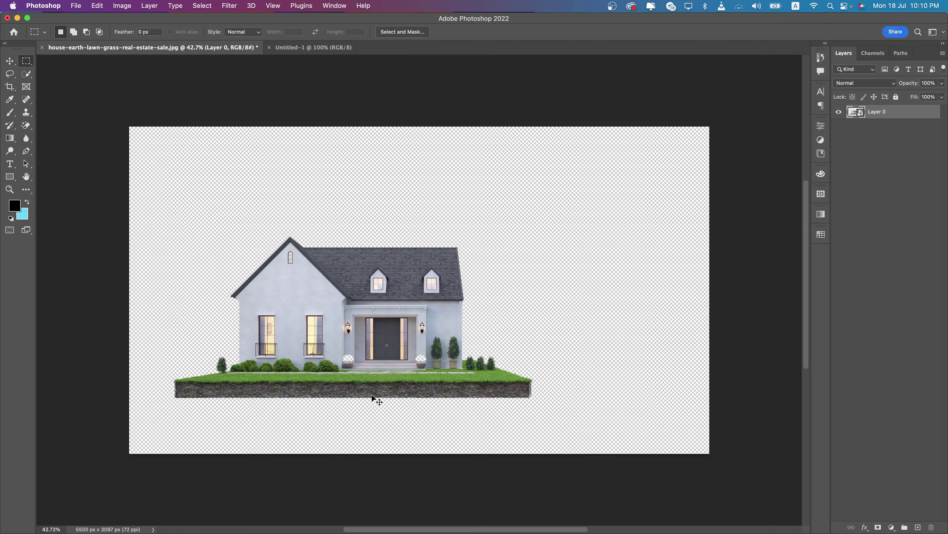
{"action": "key", "text": "ctrl+shift+z"}
{"action": "double_click", "coordinate": [856, 111]}
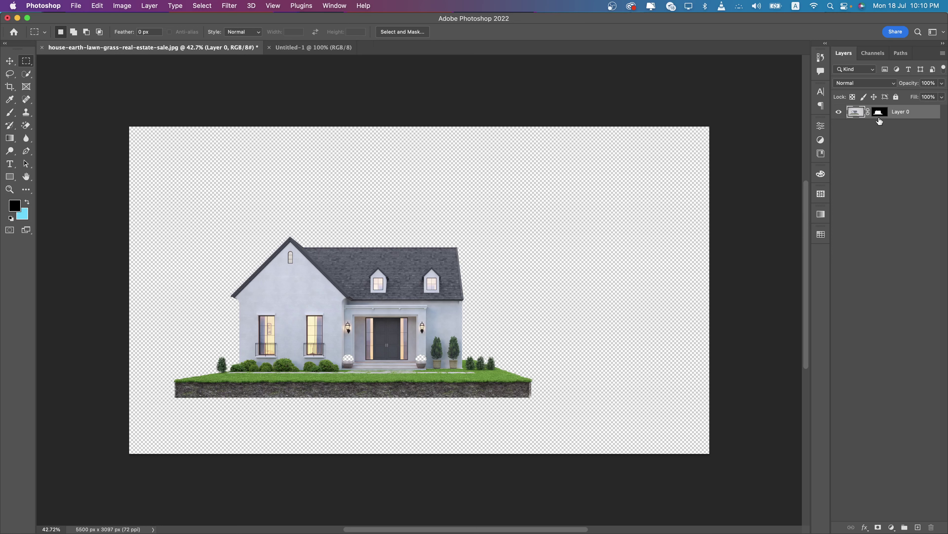
{"action": "left_click", "coordinate": [826, 206]}
{"action": "left_click", "coordinate": [880, 112]}
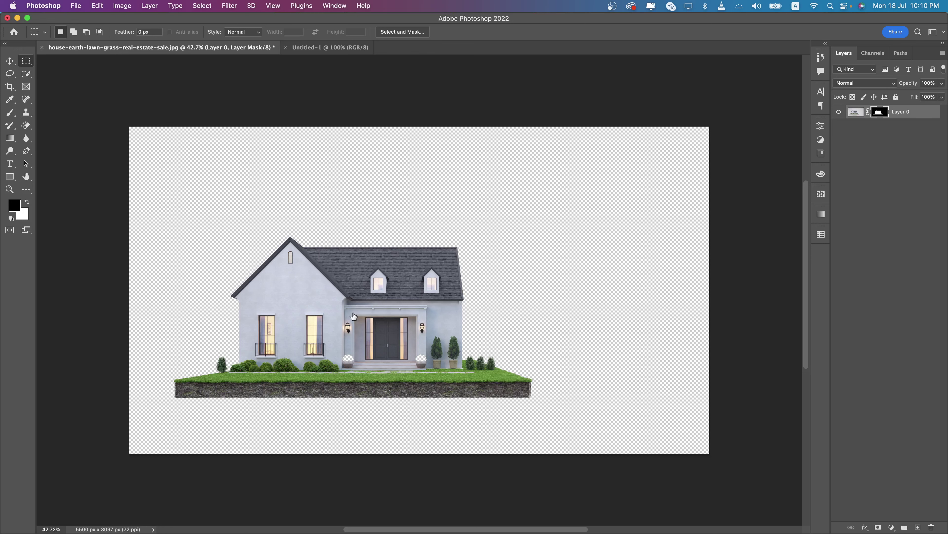
Restore the left and right porch planter shrubs in Select and Mask and apply
{"action": "key", "text": "alt+super+r"}
{"action": "scroll", "coordinate": [326, 325], "scroll_direction": "up", "scroll_amount": 3}
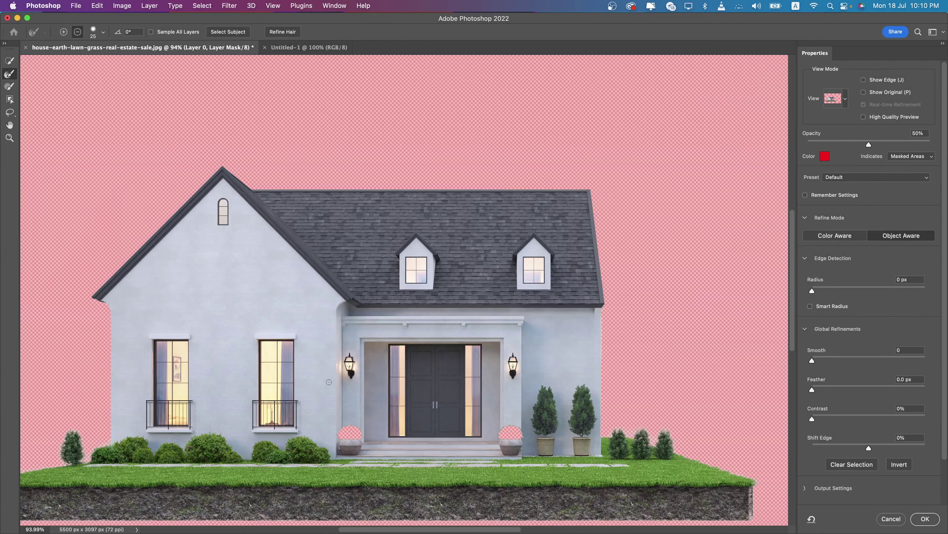
{"action": "scroll", "coordinate": [325, 325], "scroll_direction": "up", "scroll_amount": 2}
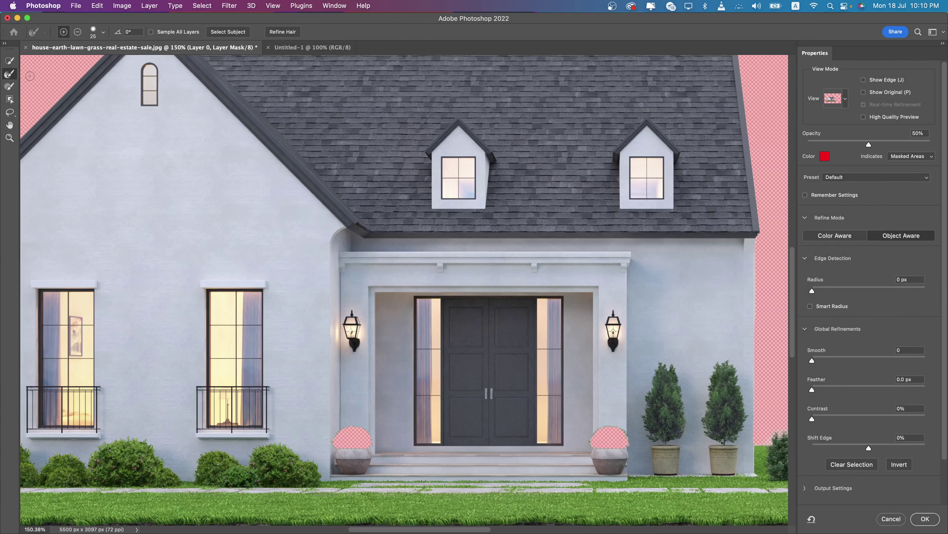
{"action": "left_click", "coordinate": [9, 60]}
{"action": "mouse_move", "coordinate": [358, 438]}
{"action": "left_mouse_down"}
{"action": "mouse_move", "coordinate": [342, 429]}
{"action": "mouse_move", "coordinate": [378, 434]}
{"action": "left_mouse_up"}
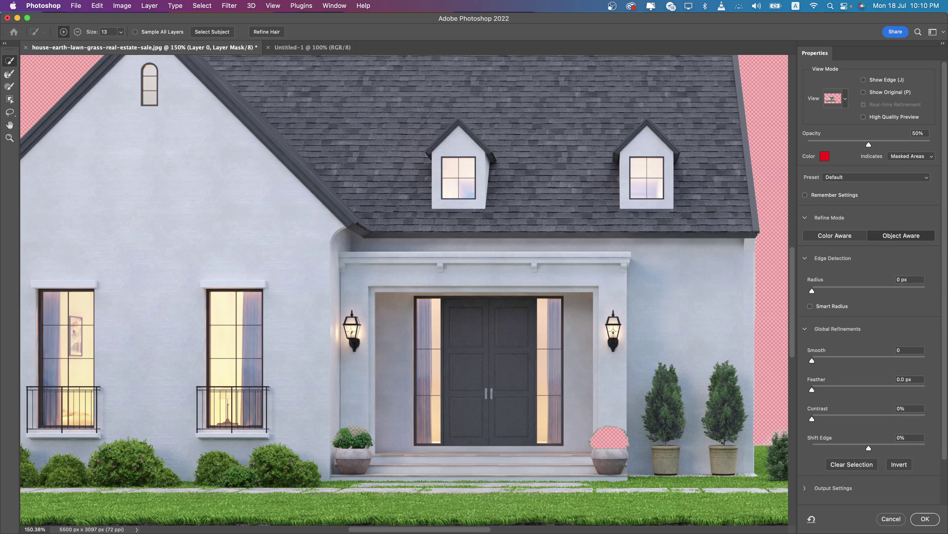
{"action": "left_click_drag", "start_coordinate": [377, 434], "coordinate": [368, 429]}
{"action": "left_click_drag", "start_coordinate": [601, 433], "coordinate": [603, 447]}
{"action": "key", "text": "bracketright"}
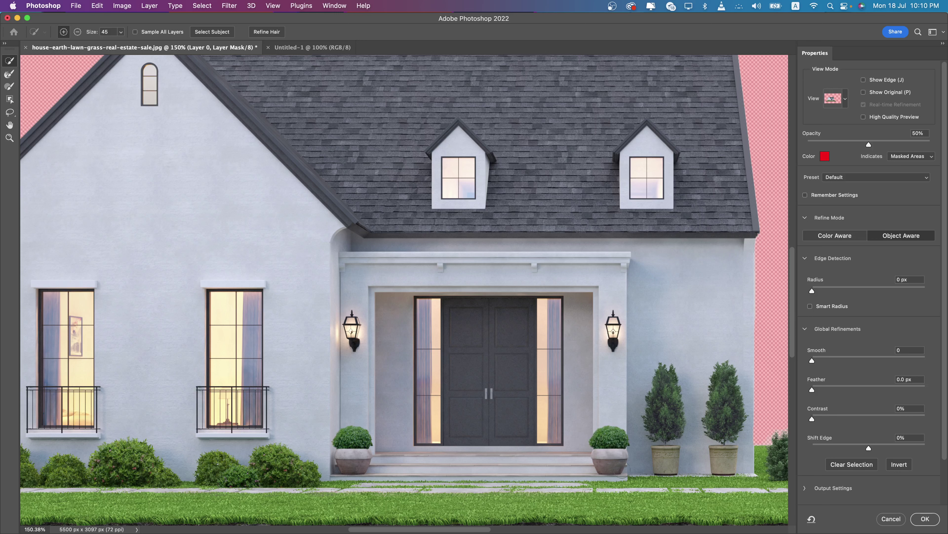
{"action": "left_click", "coordinate": [924, 519]}
Convert Layer 0 to a Smart Object
{"action": "right_click", "coordinate": [894, 114]}
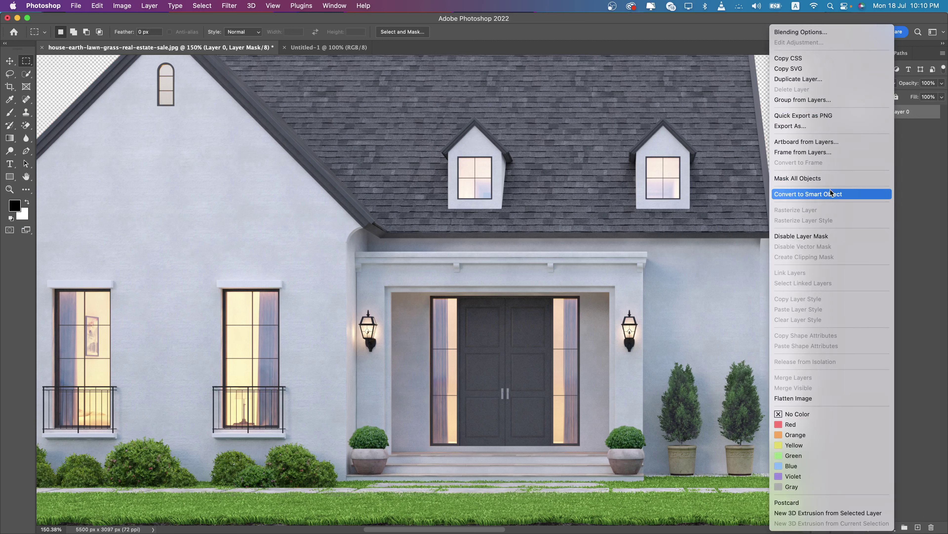
{"action": "left_click", "coordinate": [830, 190]}
{"action": "right_click", "coordinate": [903, 116]}
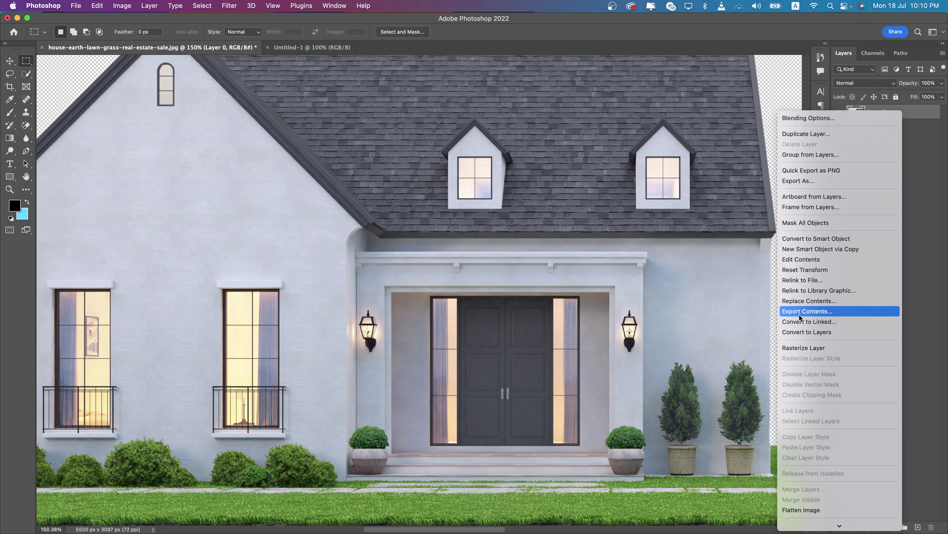
{"action": "left_click", "coordinate": [809, 346]}
{"action": "right_click", "coordinate": [855, 112]}
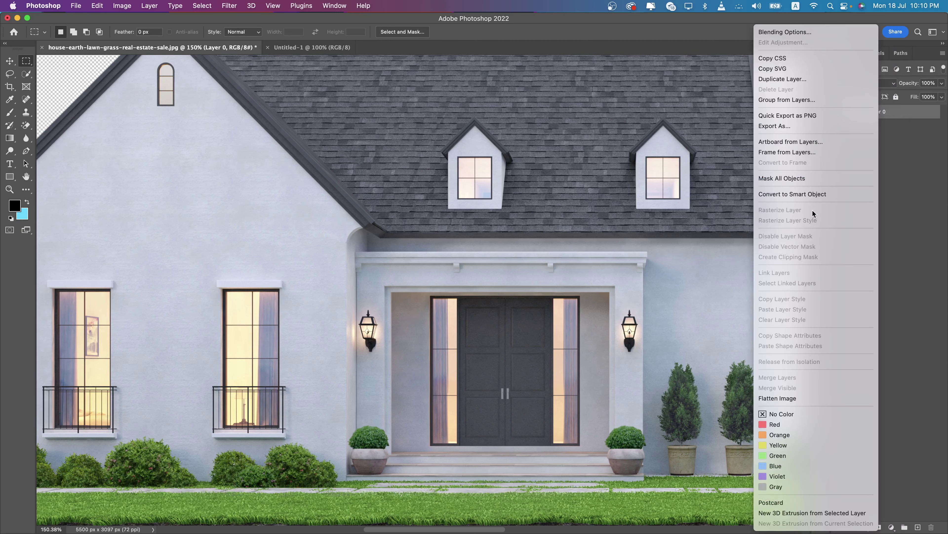
{"action": "left_click", "coordinate": [597, 182]}
Drag the house into Untitled-1, shrink it and place it right of centre
{"action": "left_click", "coordinate": [9, 61]}
{"action": "scroll", "coordinate": [355, 328], "scroll_direction": "down", "scroll_amount": 5}
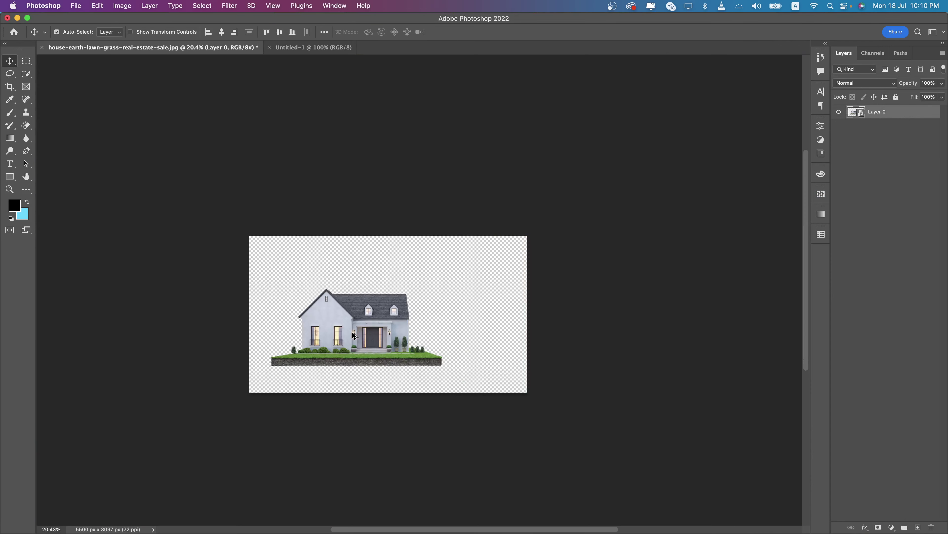
{"action": "scroll", "coordinate": [355, 329], "scroll_direction": "up", "scroll_amount": 2}
{"action": "mouse_move", "coordinate": [353, 324]}
{"action": "left_mouse_down"}
{"action": "mouse_move", "coordinate": [344, 49]}
{"action": "mouse_move", "coordinate": [417, 290]}
{"action": "left_mouse_up"}
{"action": "key", "text": "ctrl+t"}
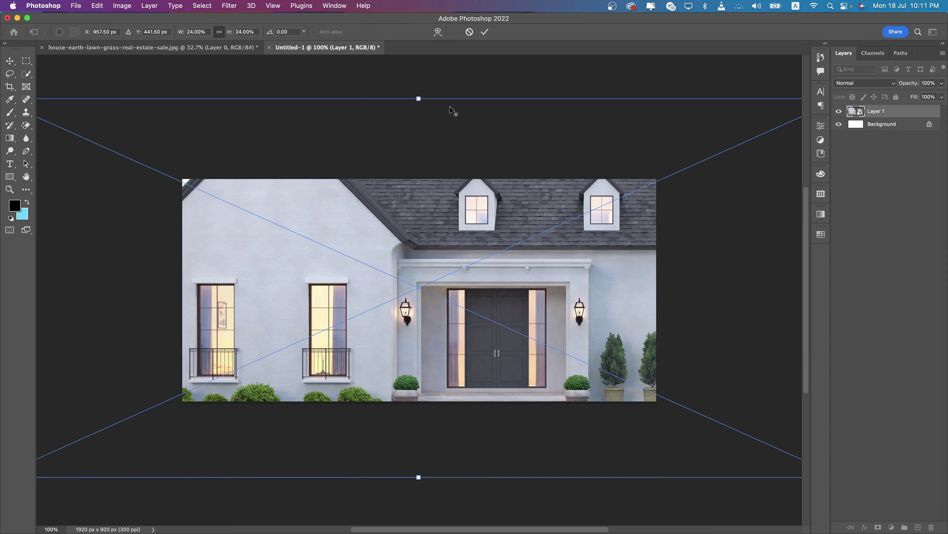
{"action": "mouse_move", "coordinate": [417, 96]}
{"action": "left_mouse_down"}
{"action": "mouse_move", "coordinate": [411, 240]}
{"action": "mouse_move", "coordinate": [511, 245]}
{"action": "mouse_move", "coordinate": [498, 228]}
{"action": "left_mouse_up"}
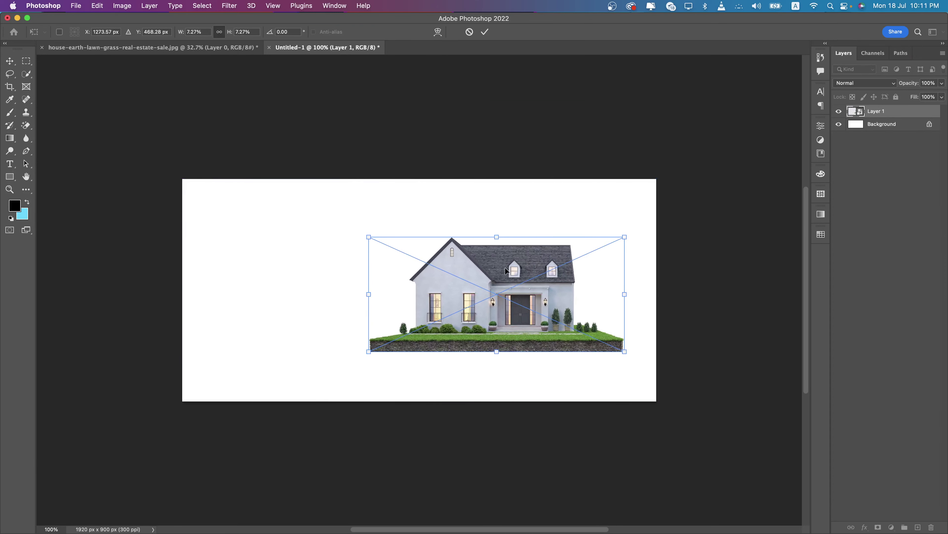
{"action": "key", "text": "Return"}
Run a Chrome image search for 'sky minimalist' in a new tab
{"action": "mouse_move", "coordinate": [474, 529]}
{"action": "left_click", "coordinate": [234, 501]}
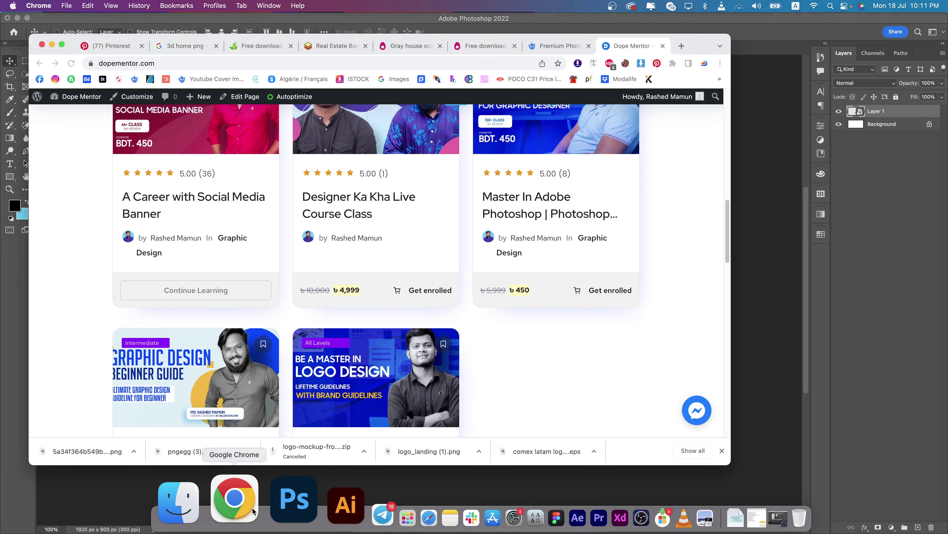
{"action": "left_click", "coordinate": [681, 46]}
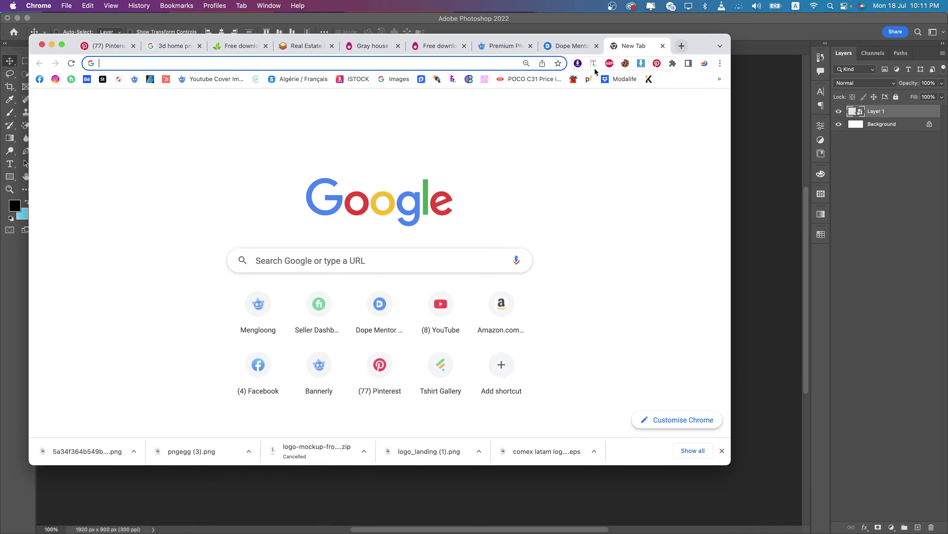
{"action": "type", "text": "Sky"}
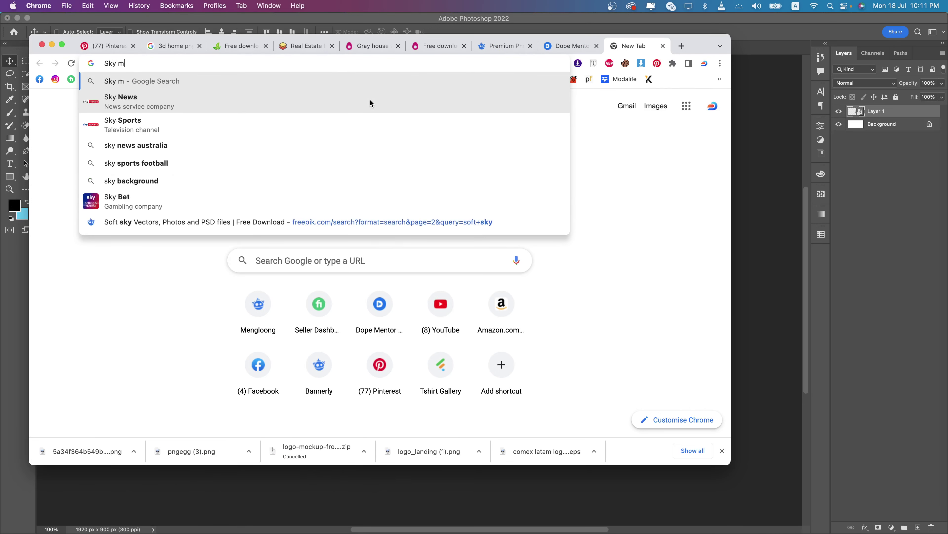
{"action": "type", "text": " minimalist"}
{"action": "key", "text": "Return"}
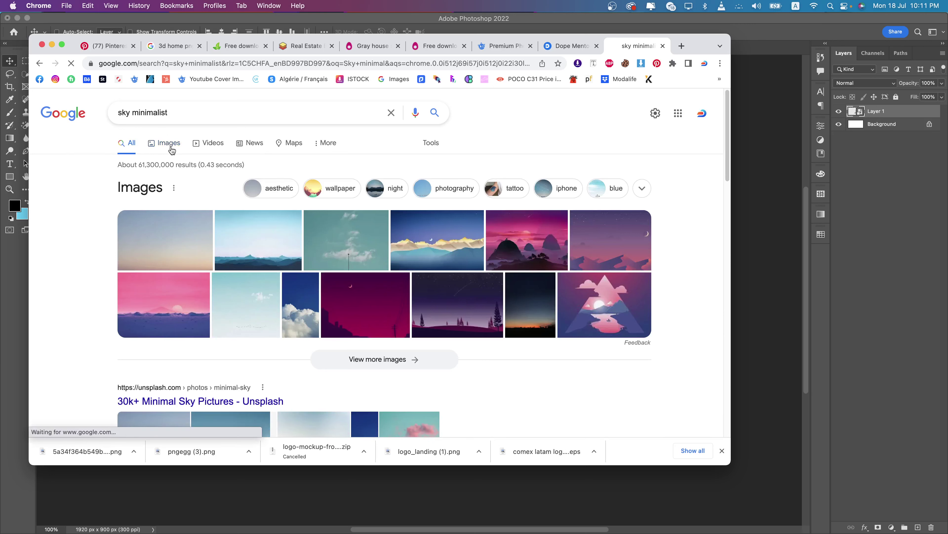
{"action": "left_click", "coordinate": [167, 142]}
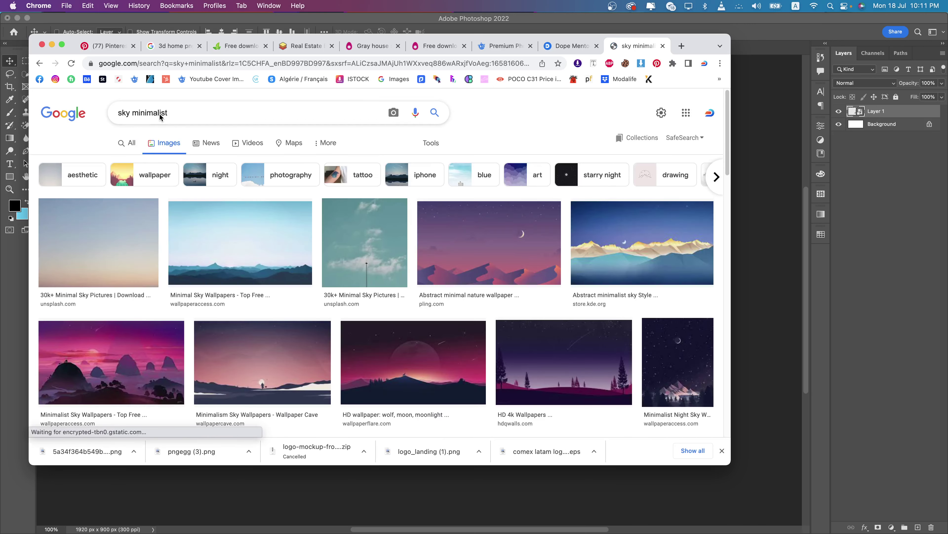
{"action": "left_click_drag", "start_coordinate": [160, 116], "coordinate": [201, 116]}
{"action": "key", "text": "BackSpace"}
{"action": "key", "text": "Return"}
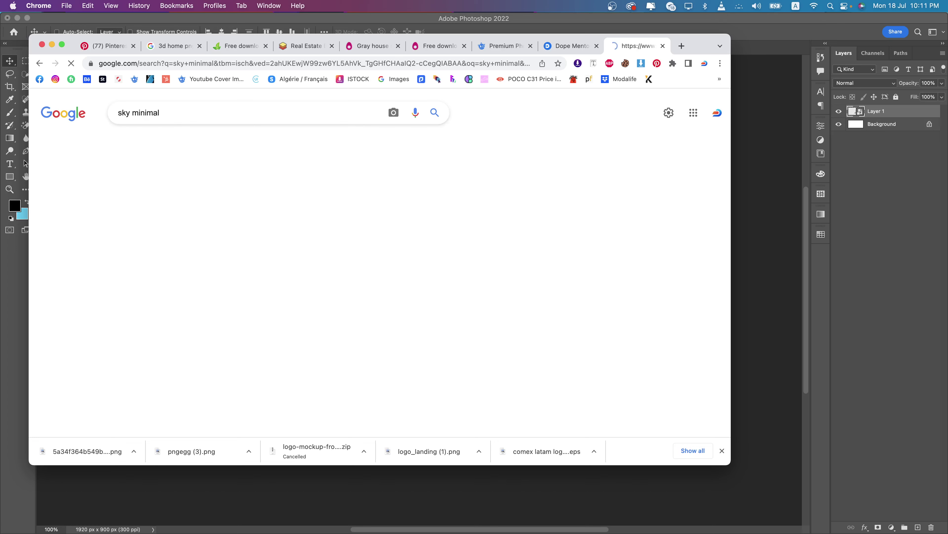
Find the blue sky photo with white clouds and copy the image
{"action": "scroll", "coordinate": [284, 277], "scroll_direction": "down", "scroll_amount": 2}
{"action": "scroll", "coordinate": [285, 277], "scroll_direction": "down", "scroll_amount": 3}
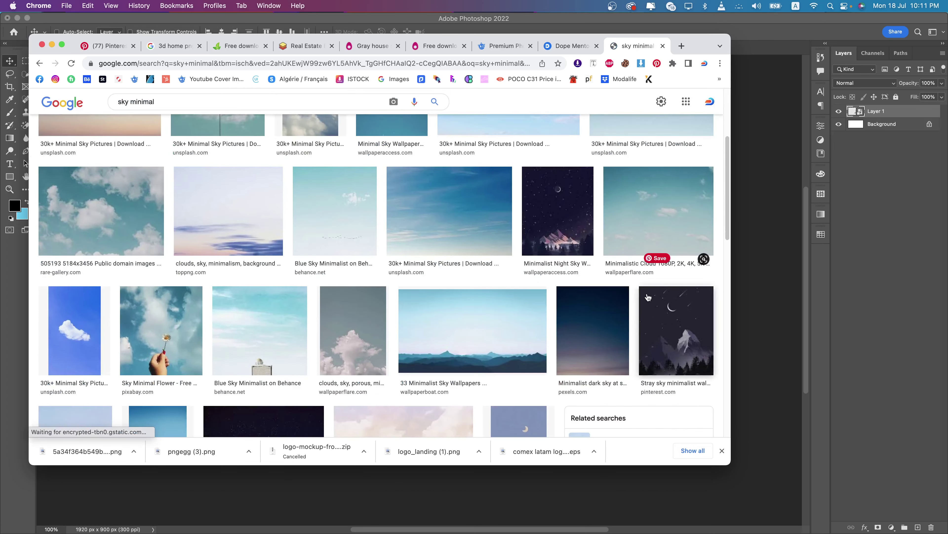
{"action": "scroll", "coordinate": [435, 276], "scroll_direction": "down", "scroll_amount": 1}
{"action": "scroll", "coordinate": [435, 277], "scroll_direction": "down", "scroll_amount": 2}
{"action": "scroll", "coordinate": [411, 282], "scroll_direction": "down", "scroll_amount": 5}
{"action": "scroll", "coordinate": [373, 290], "scroll_direction": "down", "scroll_amount": 1}
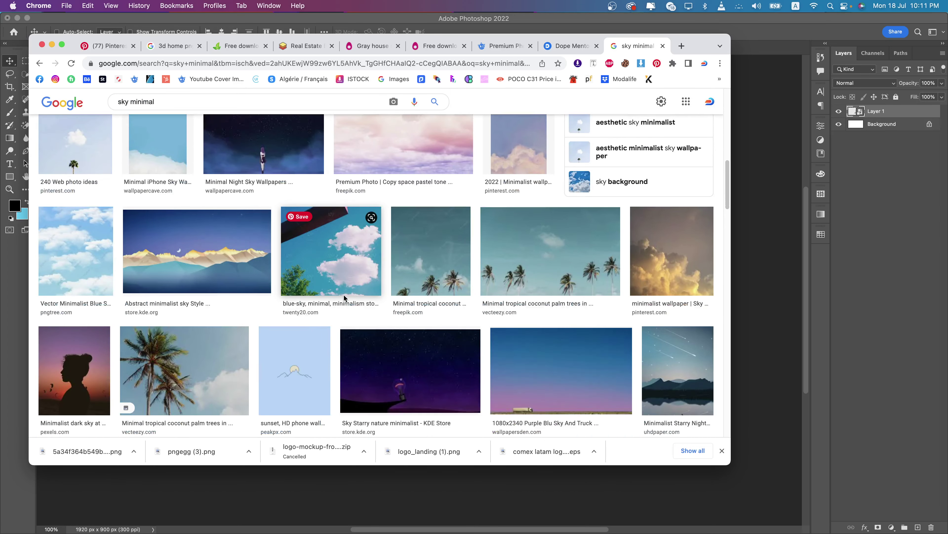
{"action": "scroll", "coordinate": [345, 298], "scroll_direction": "down", "scroll_amount": 4}
{"action": "scroll", "coordinate": [344, 295], "scroll_direction": "down", "scroll_amount": 5}
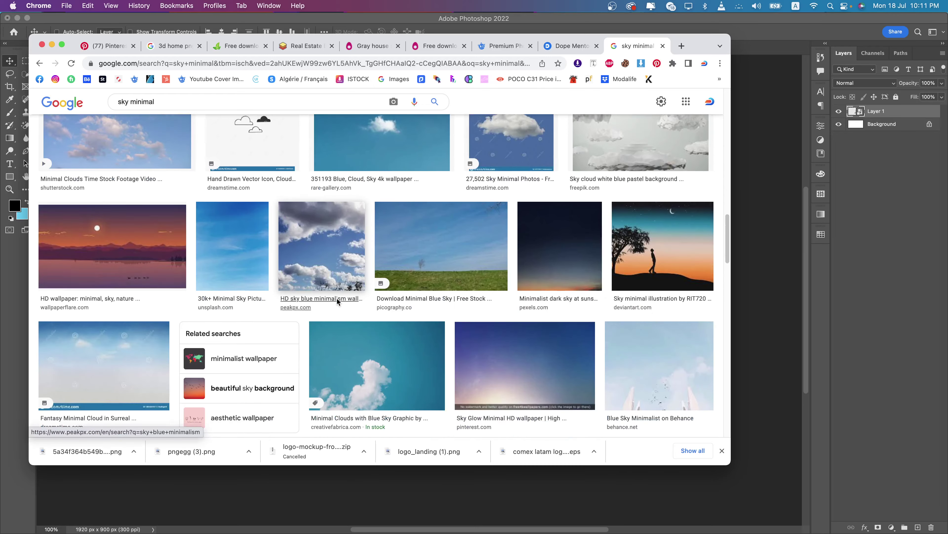
{"action": "scroll", "coordinate": [337, 297], "scroll_direction": "up", "scroll_amount": 2}
{"action": "scroll", "coordinate": [337, 298], "scroll_direction": "down", "scroll_amount": 3}
{"action": "scroll", "coordinate": [345, 286], "scroll_direction": "up", "scroll_amount": 3}
{"action": "scroll", "coordinate": [355, 273], "scroll_direction": "down", "scroll_amount": 5}
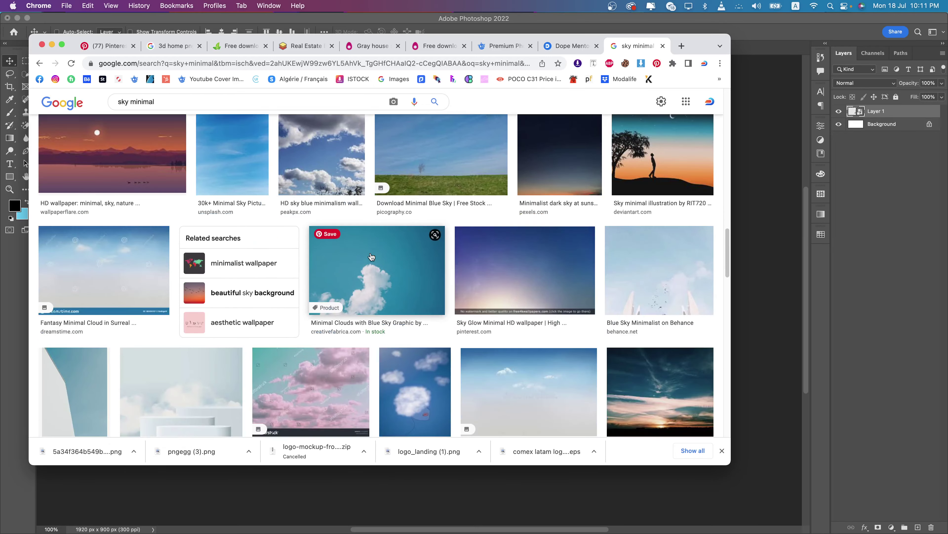
{"action": "scroll", "coordinate": [364, 261], "scroll_direction": "down", "scroll_amount": 4}
{"action": "scroll", "coordinate": [364, 260], "scroll_direction": "down", "scroll_amount": 2}
{"action": "scroll", "coordinate": [353, 267], "scroll_direction": "down", "scroll_amount": 5}
{"action": "scroll", "coordinate": [344, 275], "scroll_direction": "down", "scroll_amount": 2}
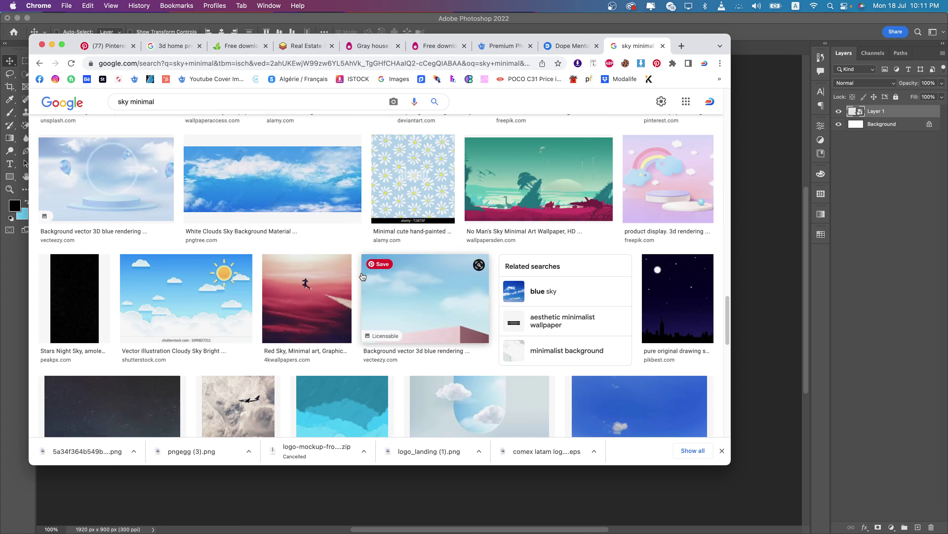
{"action": "scroll", "coordinate": [337, 277], "scroll_direction": "up", "scroll_amount": 2}
{"action": "scroll", "coordinate": [334, 275], "scroll_direction": "down", "scroll_amount": 6}
{"action": "scroll", "coordinate": [332, 272], "scroll_direction": "down", "scroll_amount": 5}
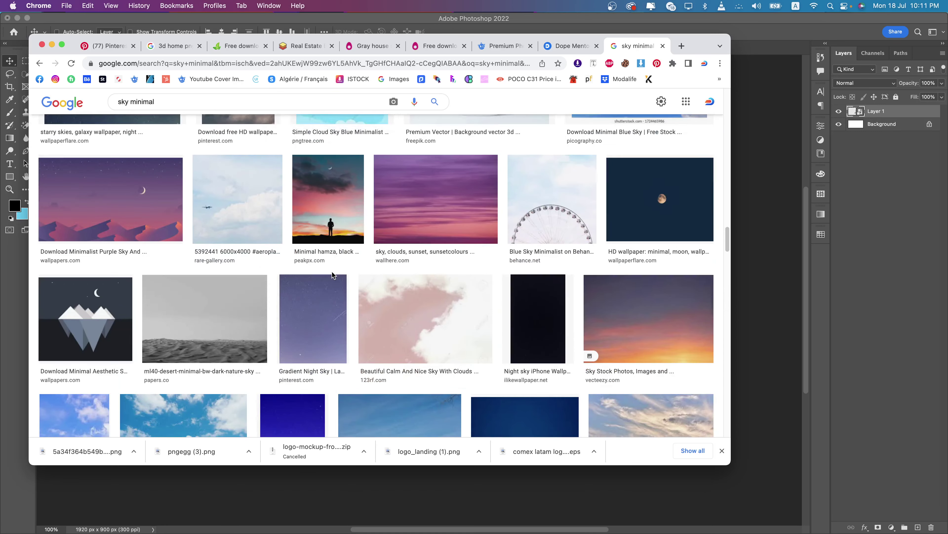
{"action": "scroll", "coordinate": [332, 272], "scroll_direction": "up", "scroll_amount": 4}
{"action": "scroll", "coordinate": [332, 275], "scroll_direction": "down", "scroll_amount": 6}
{"action": "scroll", "coordinate": [332, 277], "scroll_direction": "down", "scroll_amount": 3}
{"action": "scroll", "coordinate": [332, 278], "scroll_direction": "down", "scroll_amount": 4}
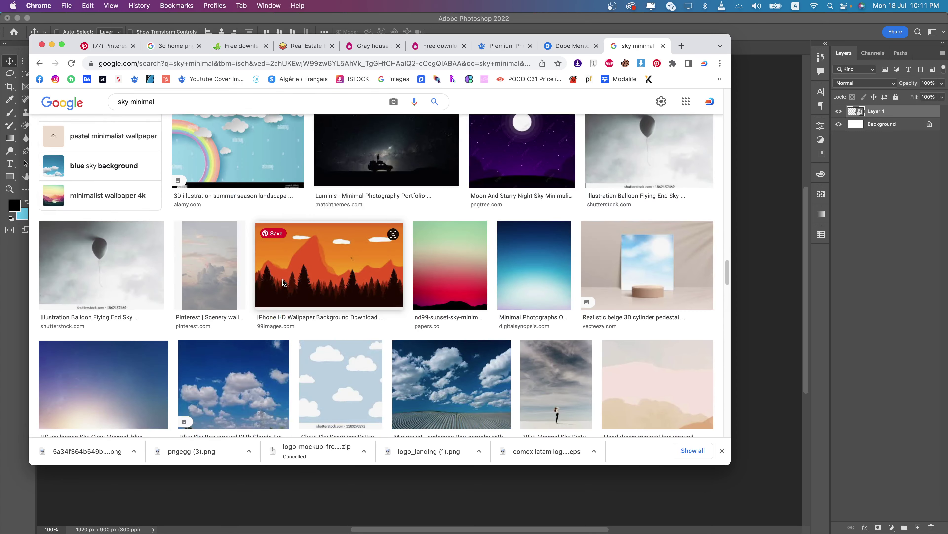
{"action": "scroll", "coordinate": [504, 318], "scroll_direction": "down", "scroll_amount": 4}
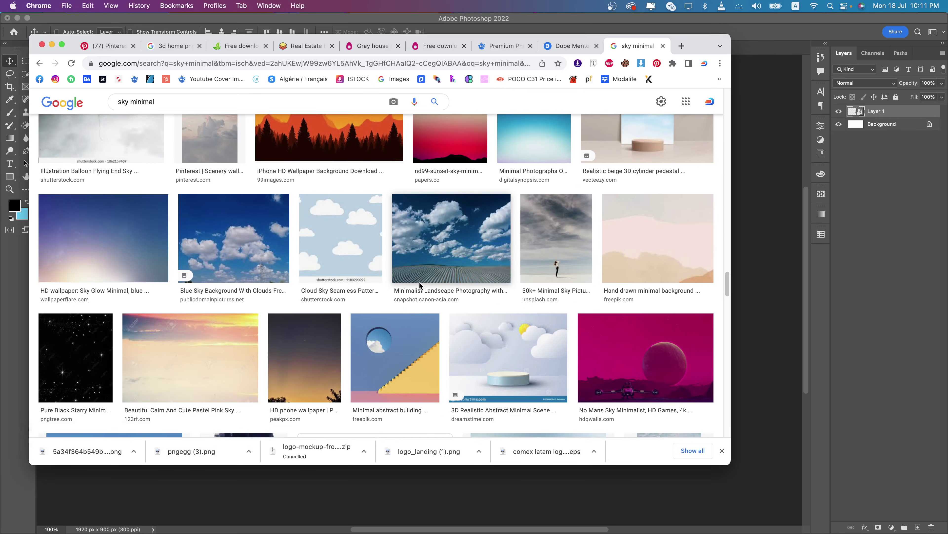
{"action": "left_click", "coordinate": [448, 250]}
{"action": "right_click", "coordinate": [565, 205]}
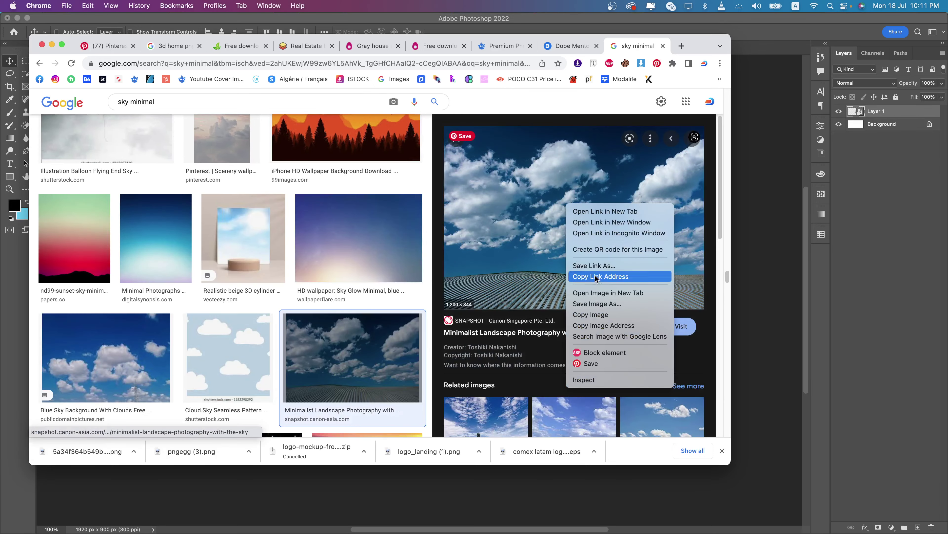
{"action": "left_click", "coordinate": [599, 315]}
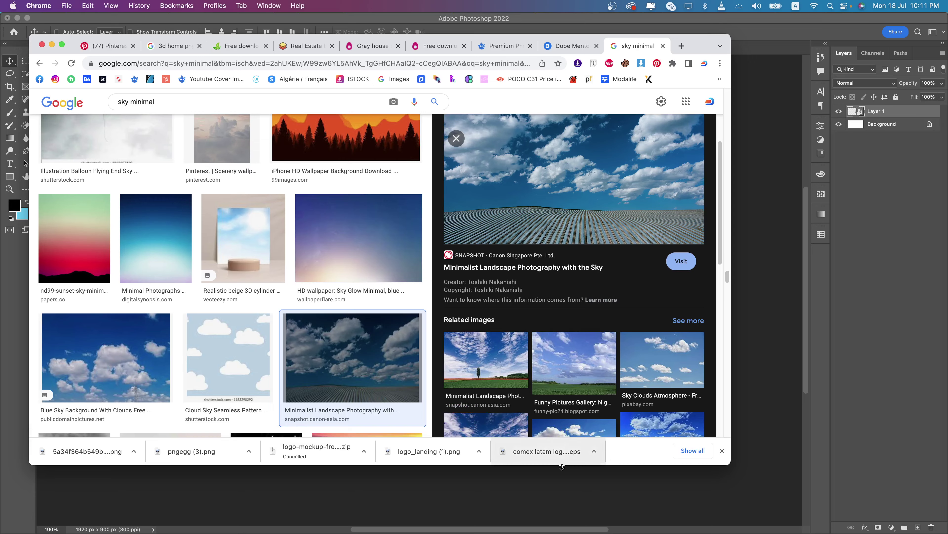
{"action": "key", "text": "super+Tab"}
Paste the sky photo into the banner and shift it toward the left
{"action": "key", "text": "super+v"}
{"action": "key", "text": "super+t"}
{"action": "left_click_drag", "start_coordinate": [430, 354], "coordinate": [379, 304]}
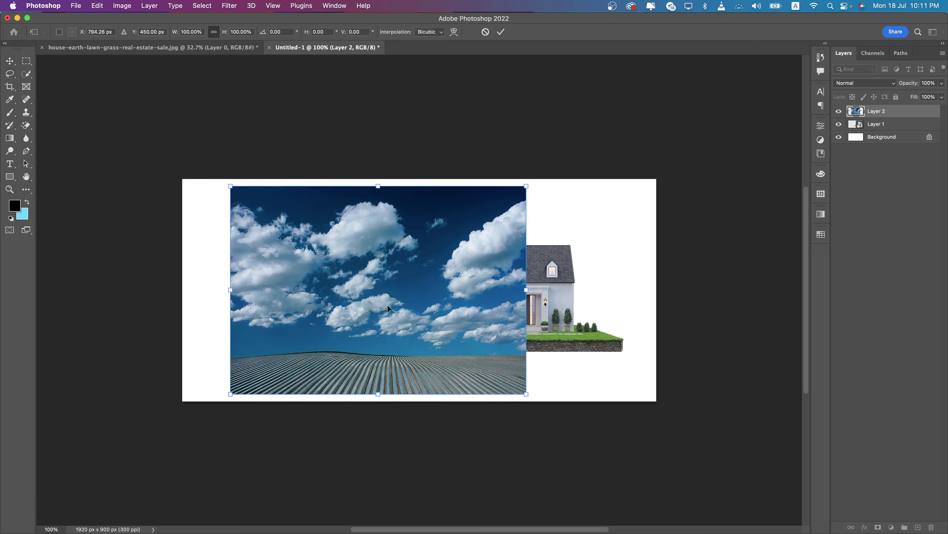
Draw a rectangle covering the whole canvas with the Rectangle tool
{"action": "left_click", "coordinate": [10, 177]}
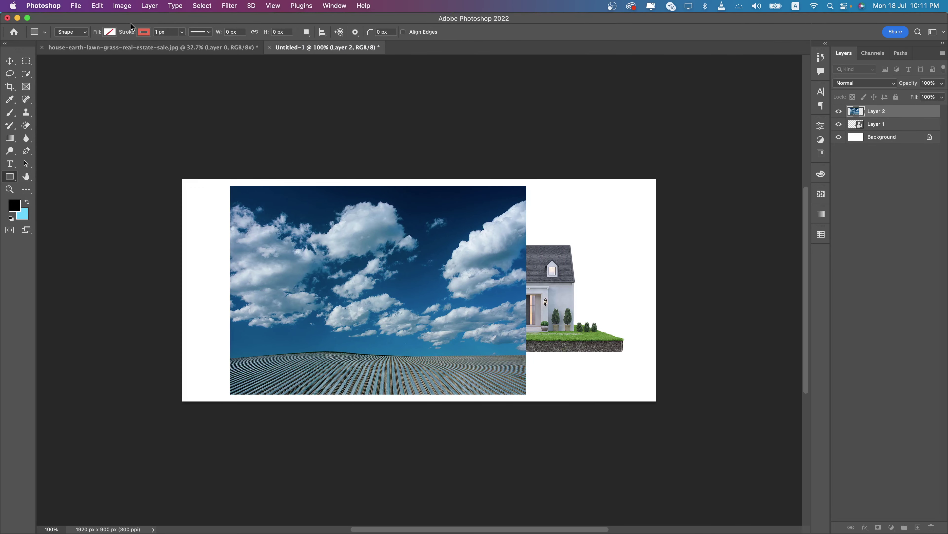
{"action": "left_click", "coordinate": [144, 31]}
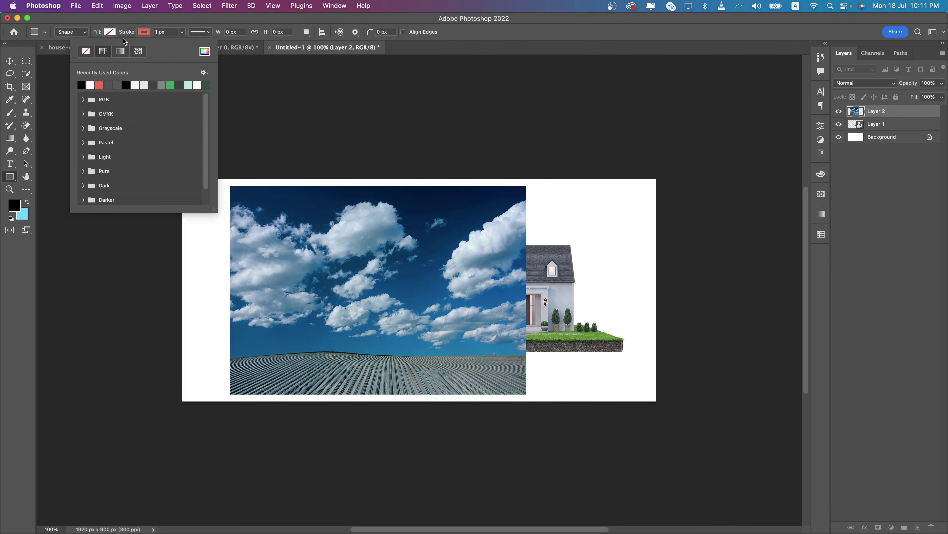
{"action": "left_click", "coordinate": [110, 33]}
{"action": "left_click", "coordinate": [304, 131]}
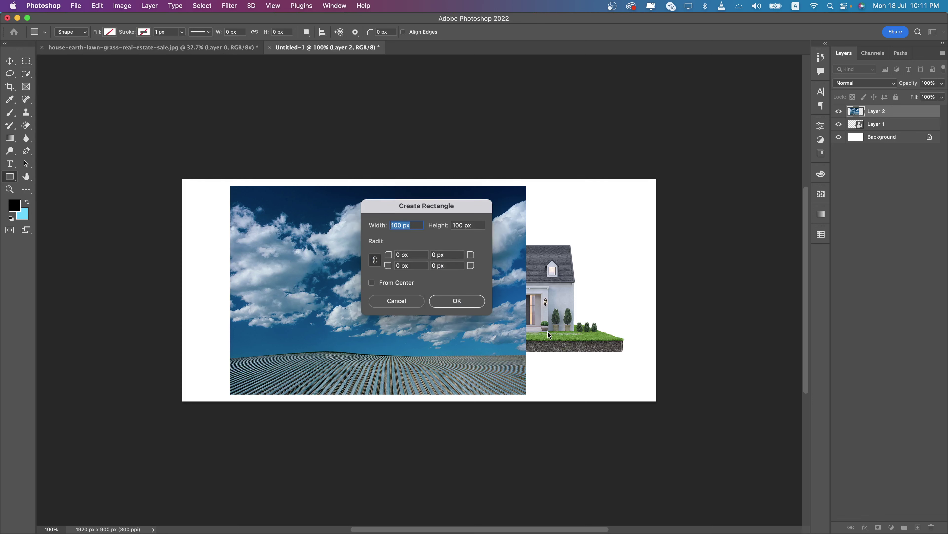
{"action": "key", "text": "Return"}
{"action": "key", "text": "super+z"}
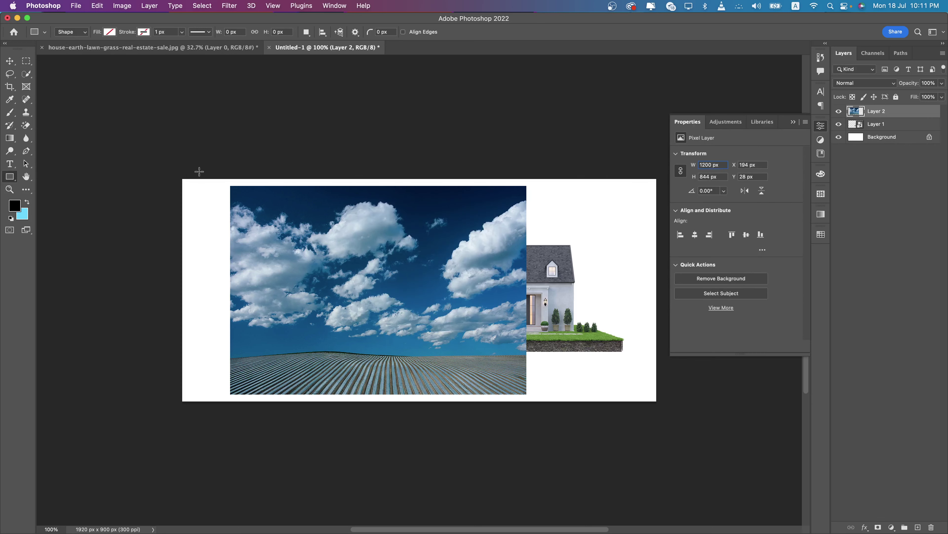
{"action": "left_click_drag", "start_coordinate": [173, 175], "coordinate": [662, 404]}
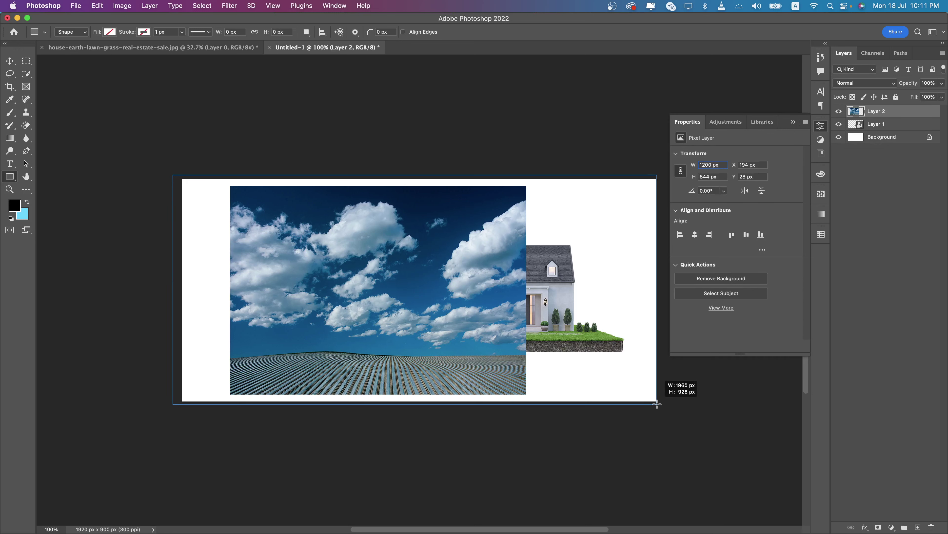
Place Rectangle 1 beneath Layer 1 and fill it white after trying red
{"action": "left_click_drag", "start_coordinate": [893, 119], "coordinate": [893, 144]}
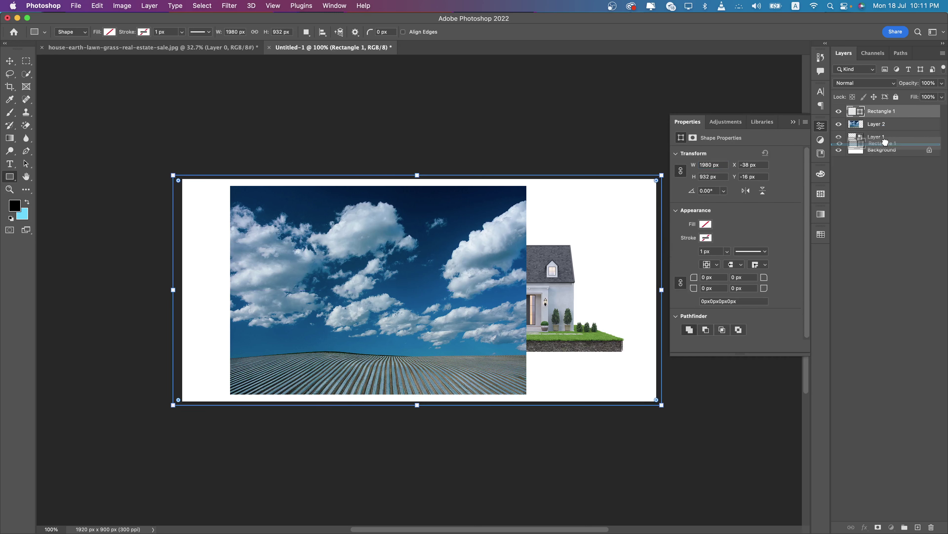
{"action": "left_click", "coordinate": [110, 32]}
{"action": "left_click", "coordinate": [47, 85]}
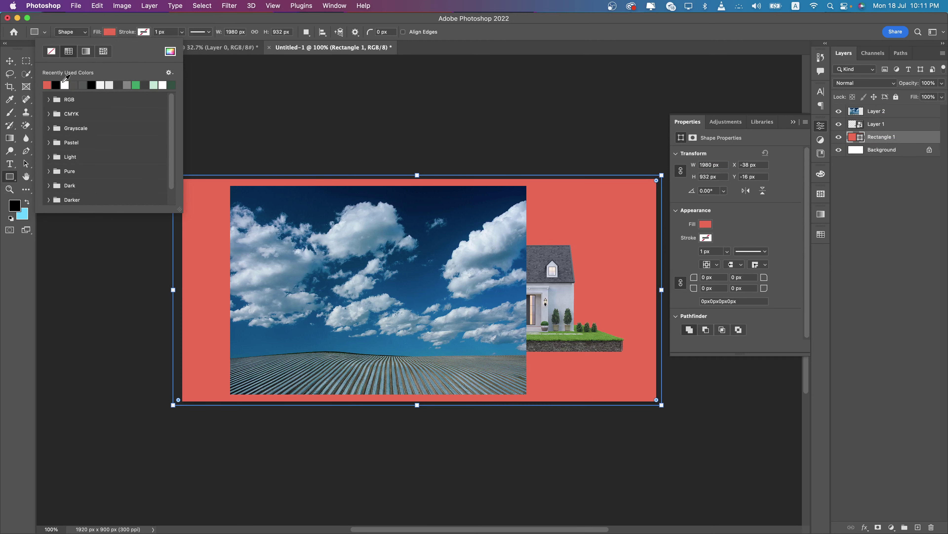
{"action": "left_click", "coordinate": [880, 527]}
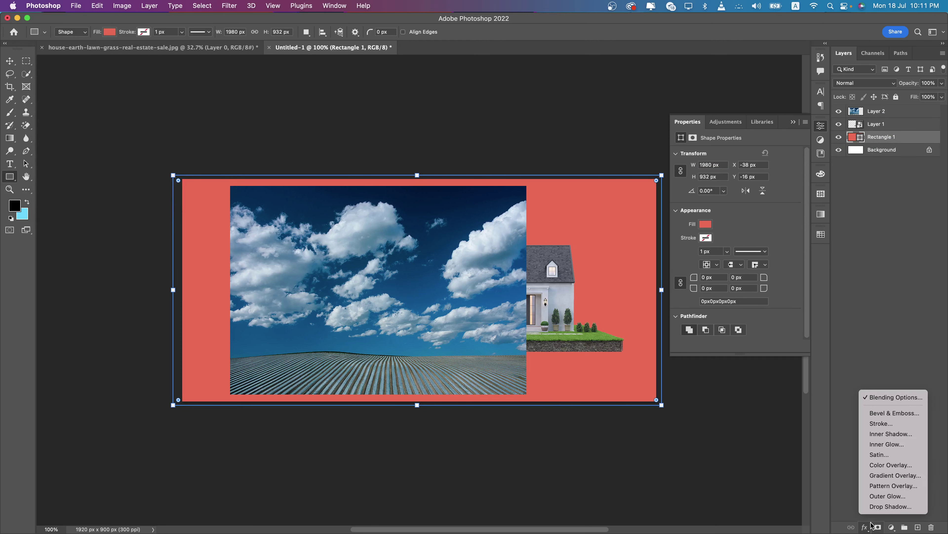
{"action": "left_click", "coordinate": [876, 475]}
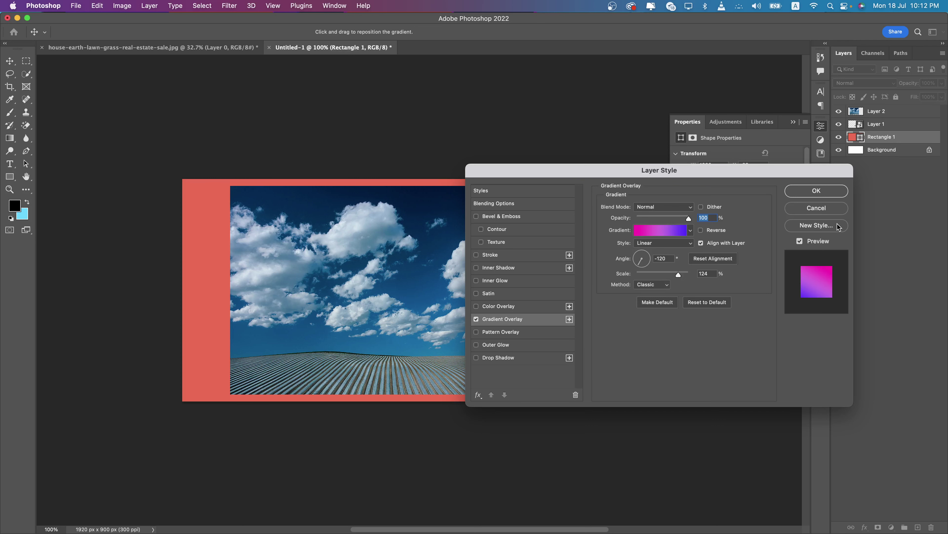
{"action": "left_click", "coordinate": [835, 210]}
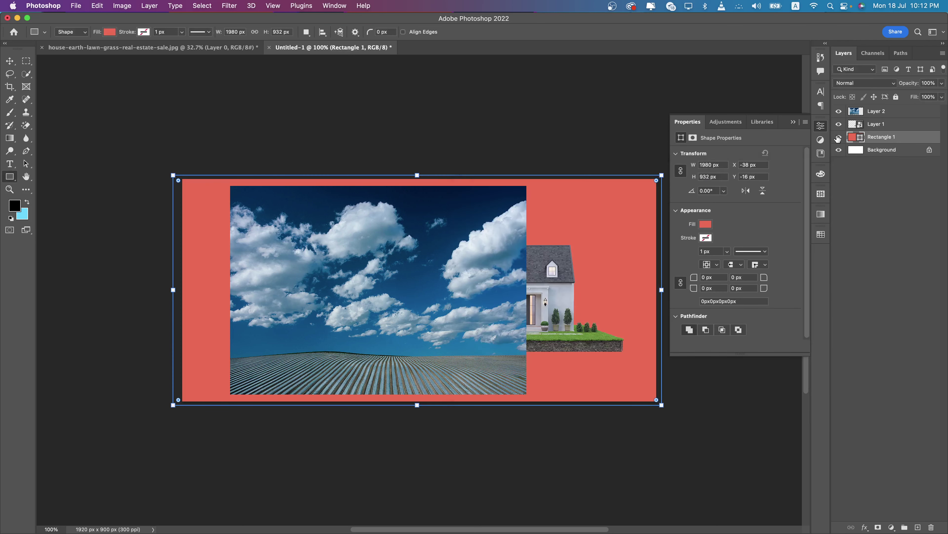
{"action": "left_click", "coordinate": [109, 32]}
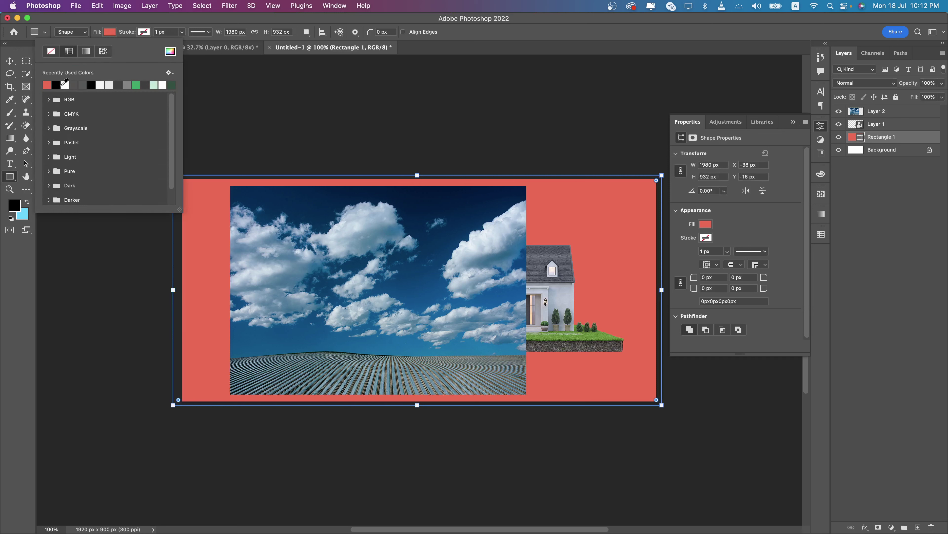
{"action": "left_click", "coordinate": [64, 84]}
{"action": "left_click", "coordinate": [10, 61]}
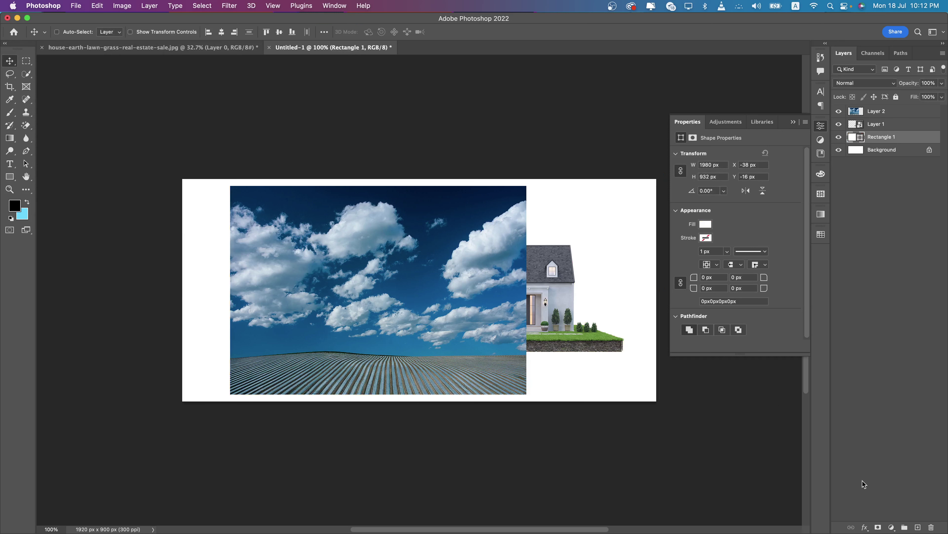
{"action": "left_click", "coordinate": [864, 526]}
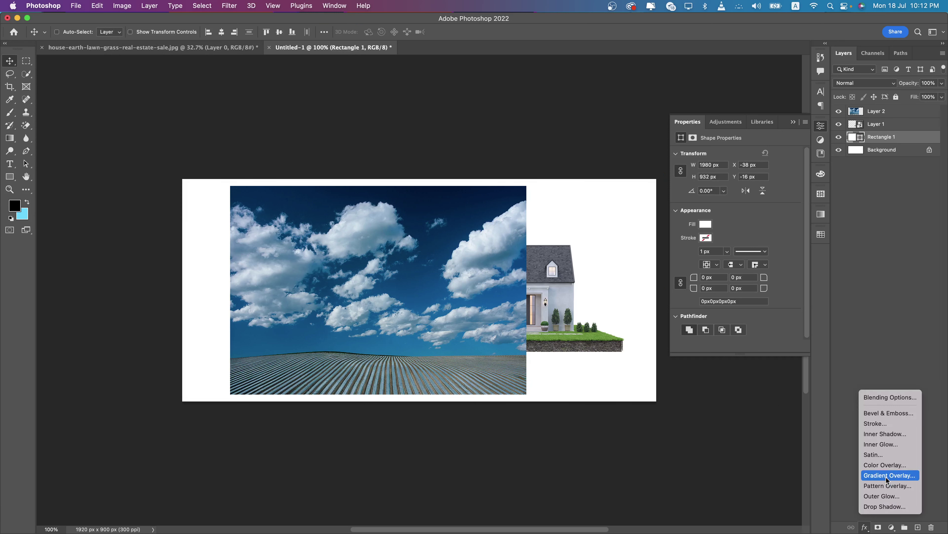
Add a Foreground to Background Gradient Overlay to the rectangle
{"action": "left_click", "coordinate": [875, 474]}
{"action": "left_click", "coordinate": [667, 230]}
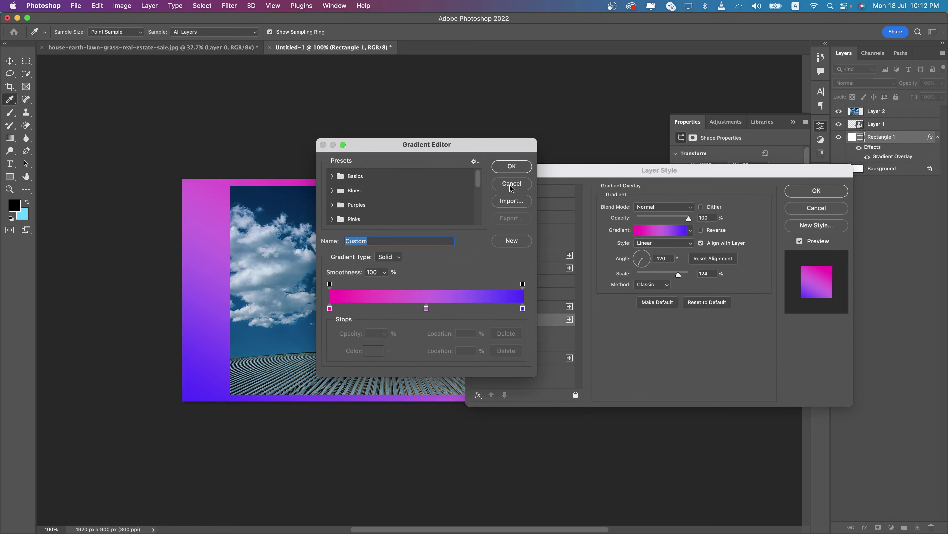
{"action": "left_click", "coordinate": [333, 177]}
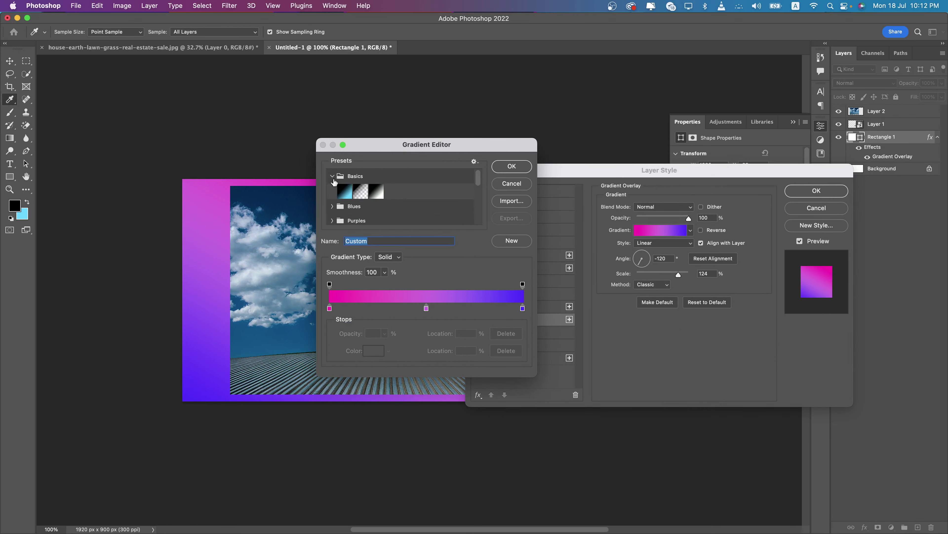
{"action": "left_click", "coordinate": [343, 193]}
{"action": "left_click_drag", "start_coordinate": [398, 147], "coordinate": [629, 178]}
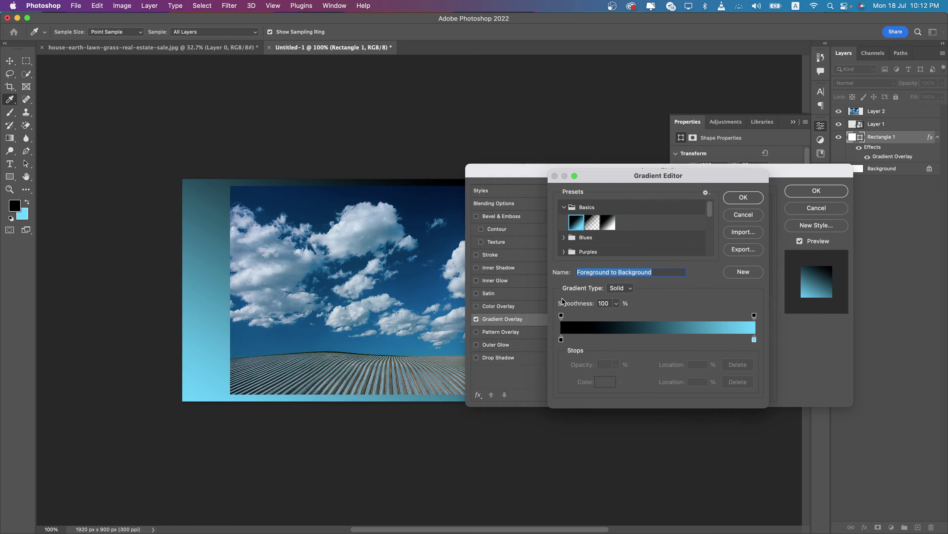
Set the gradient stops to dark navy and mid blue sampled from the sky, then apply
{"action": "left_click", "coordinate": [561, 339]}
{"action": "double_click", "coordinate": [561, 339]}
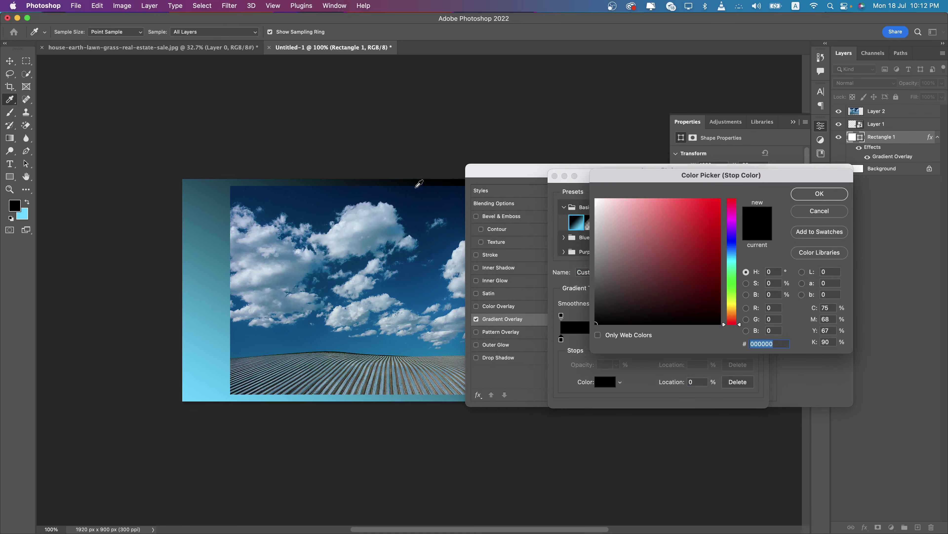
{"action": "left_click", "coordinate": [417, 186]}
{"action": "left_click", "coordinate": [814, 194]}
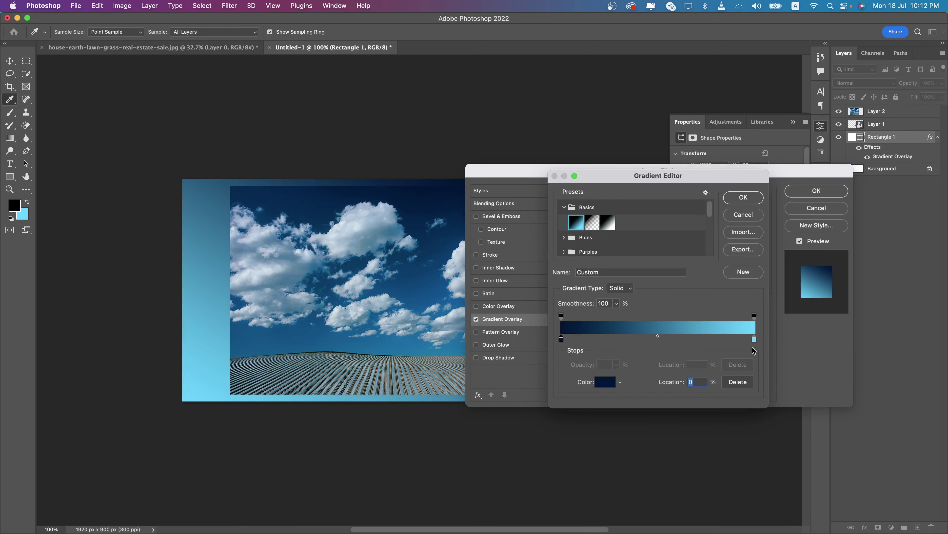
{"action": "double_click", "coordinate": [754, 339]}
{"action": "left_click", "coordinate": [411, 354]}
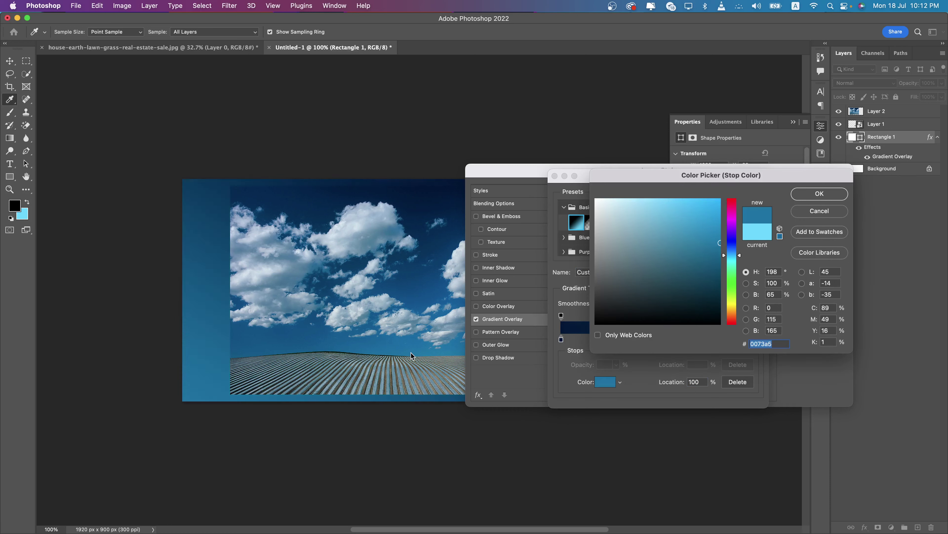
{"action": "left_click", "coordinate": [820, 196]}
{"action": "left_click", "coordinate": [743, 197]}
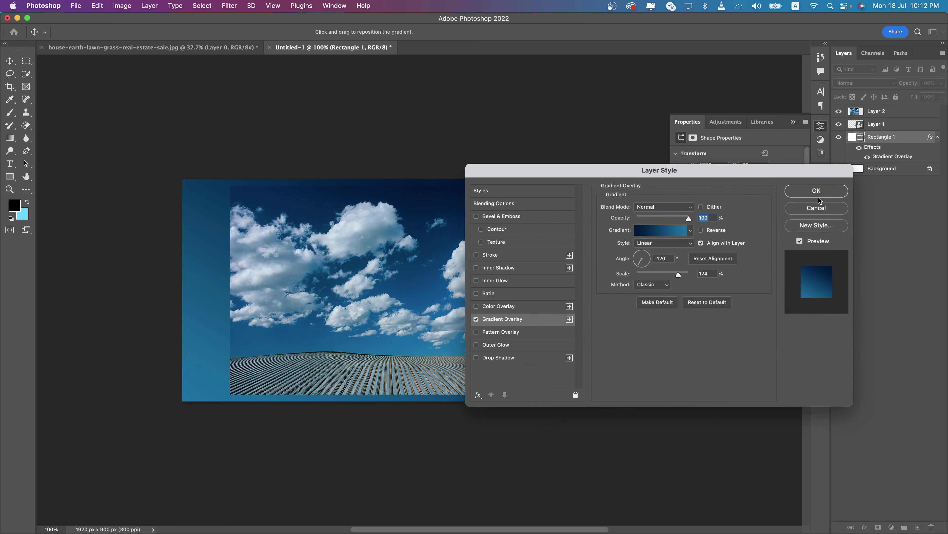
Hide and delete the cloudy sky layer, Layer 2
{"action": "left_click", "coordinate": [817, 191]}
{"action": "left_click", "coordinate": [839, 111]}
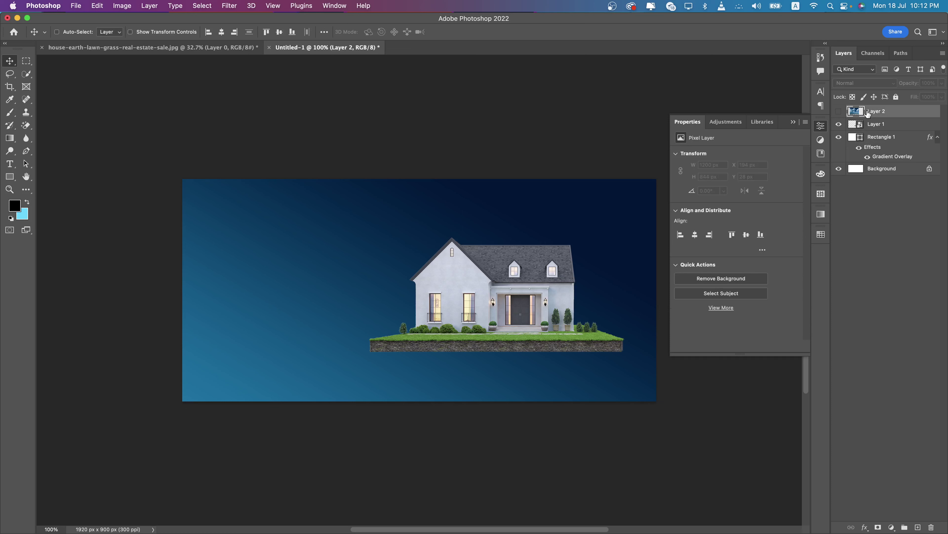
{"action": "key", "text": "Delete"}
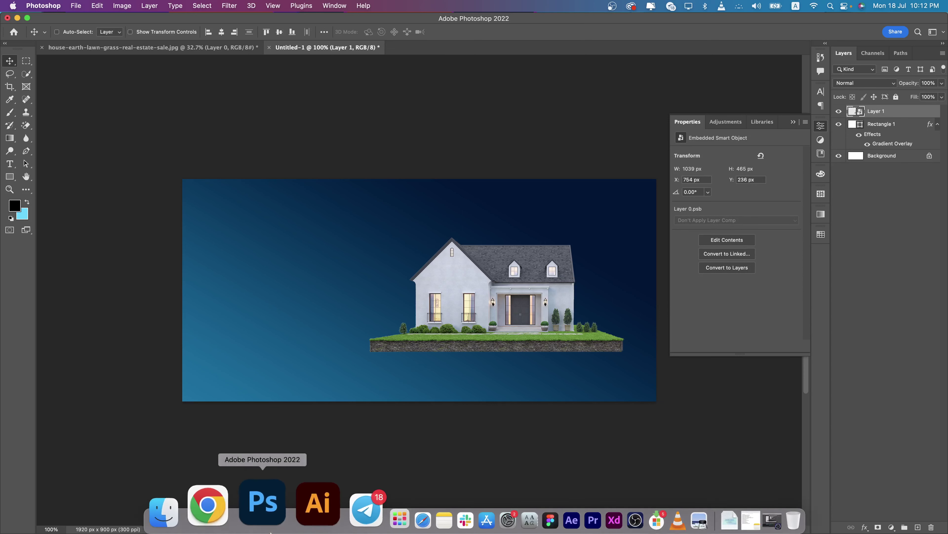
Search Google for 'hd wallpaper' in a new Chrome tab and open the Pexels results
{"action": "left_click", "coordinate": [235, 500]}
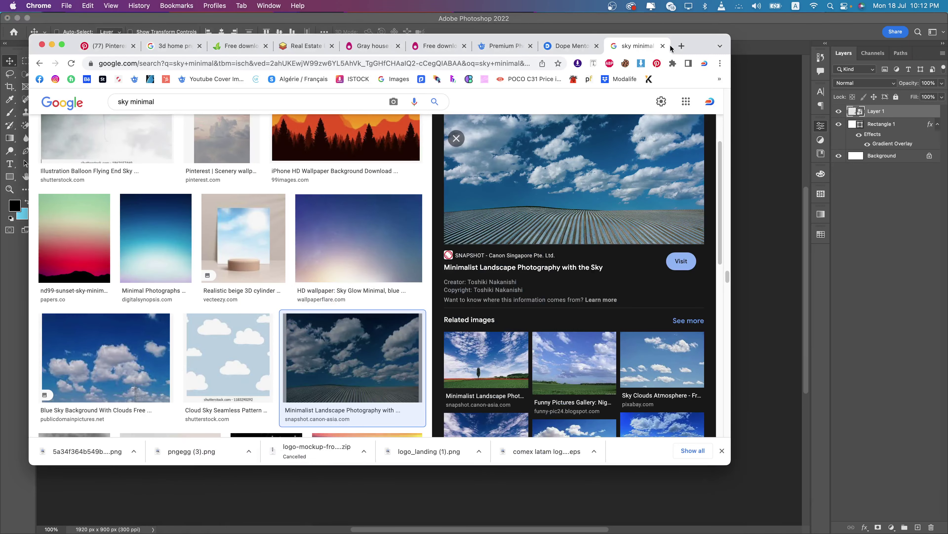
{"action": "left_click", "coordinate": [682, 46]}
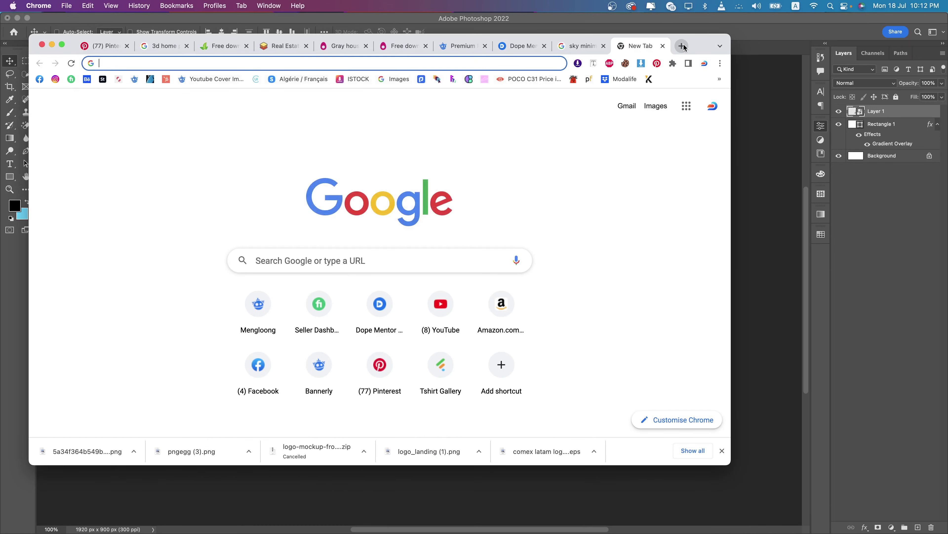
{"action": "type", "text": "hd wall"}
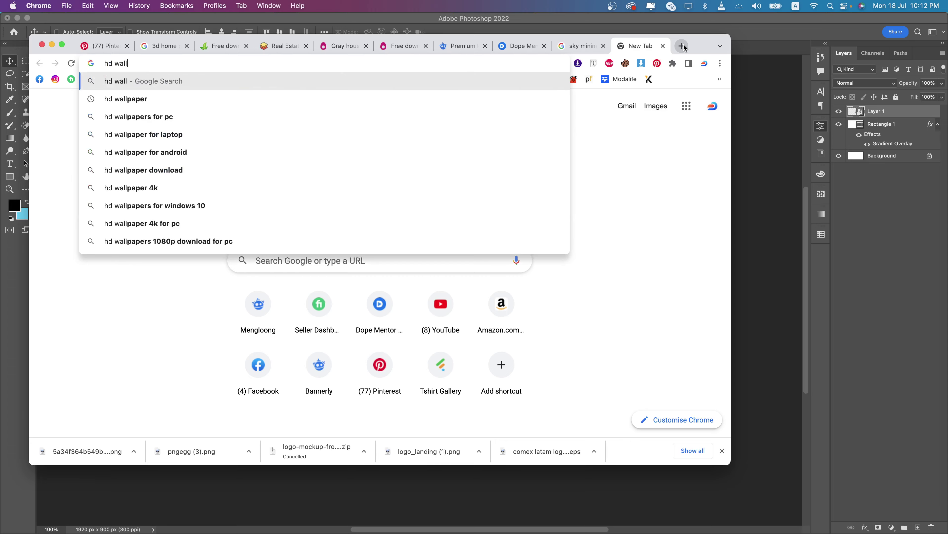
{"action": "type", "text": "paper"}
{"action": "key", "text": "Return"}
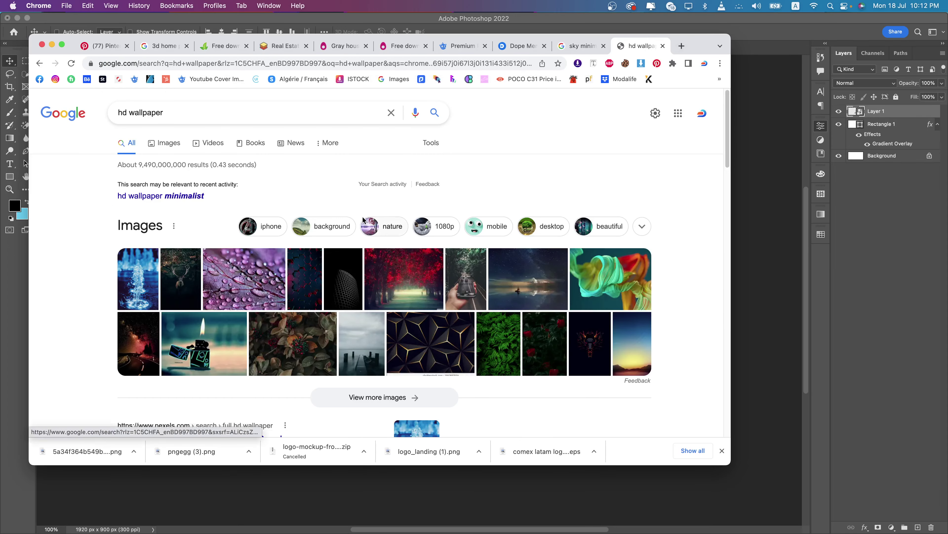
{"action": "scroll", "coordinate": [363, 220], "scroll_direction": "down", "scroll_amount": 5}
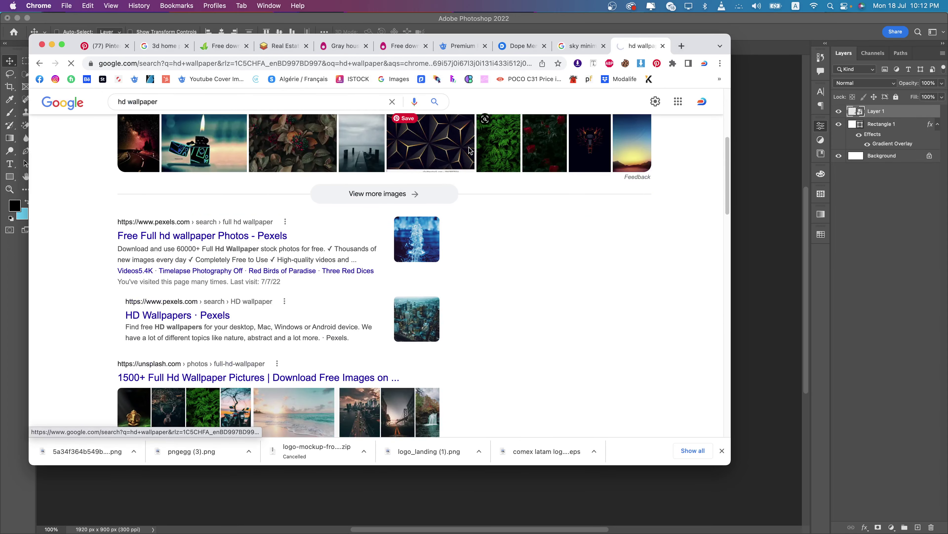
{"action": "left_click", "coordinate": [229, 109]}
Search Pexels for 'city', download the Empire State Building photo and open it
{"action": "left_click_drag", "start_coordinate": [230, 109], "coordinate": [140, 109]}
{"action": "type", "text": "city"}
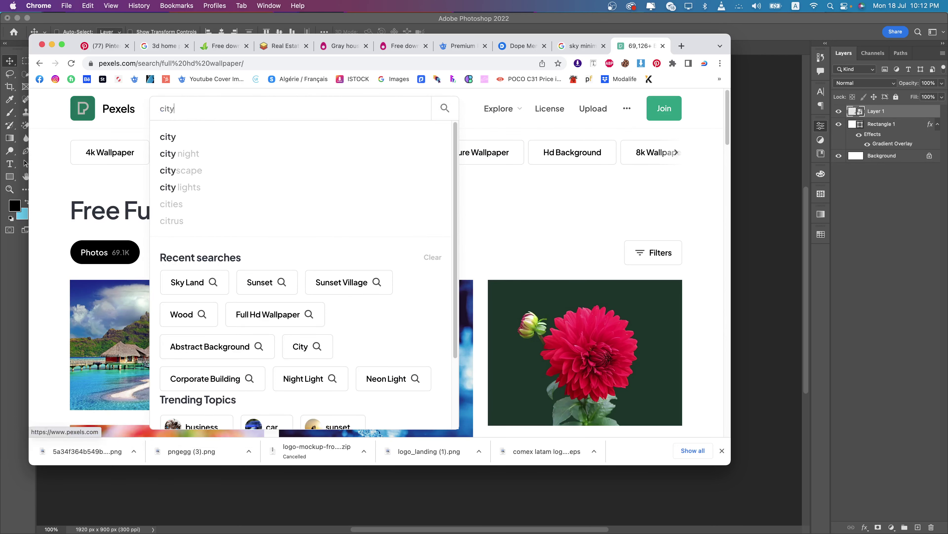
{"action": "key", "text": "Return"}
{"action": "scroll", "coordinate": [262, 288], "scroll_direction": "down", "scroll_amount": 5}
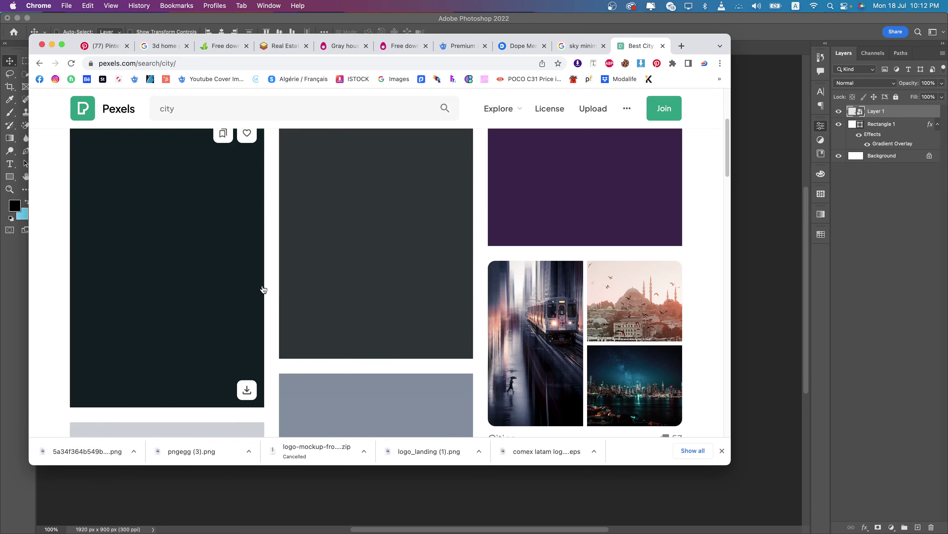
{"action": "scroll", "coordinate": [307, 284], "scroll_direction": "down", "scroll_amount": 5}
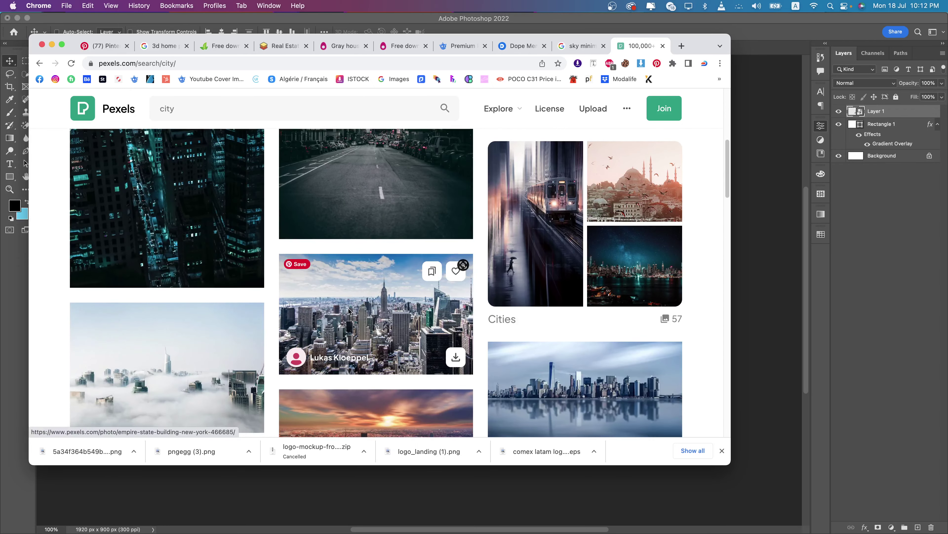
{"action": "left_click", "coordinate": [374, 347]}
{"action": "left_click", "coordinate": [616, 144]}
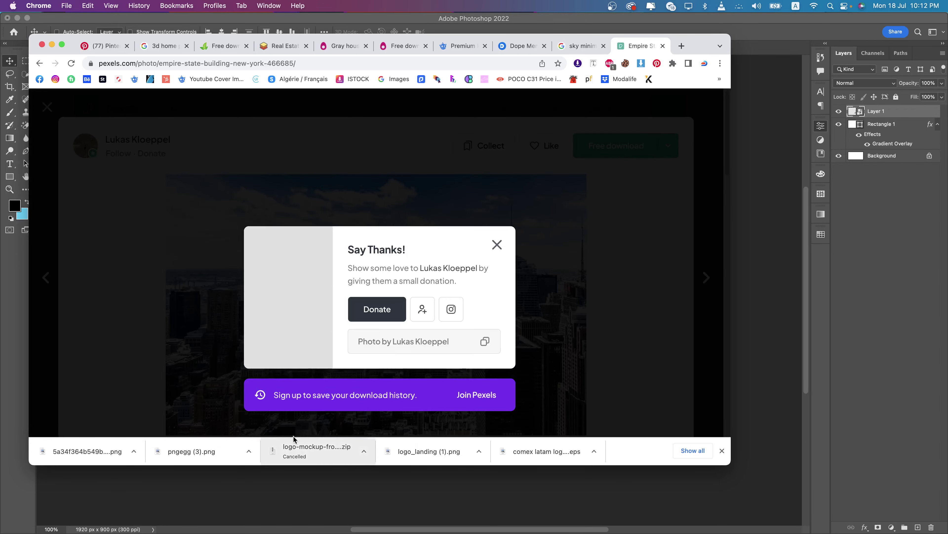
{"action": "left_click", "coordinate": [133, 453]}
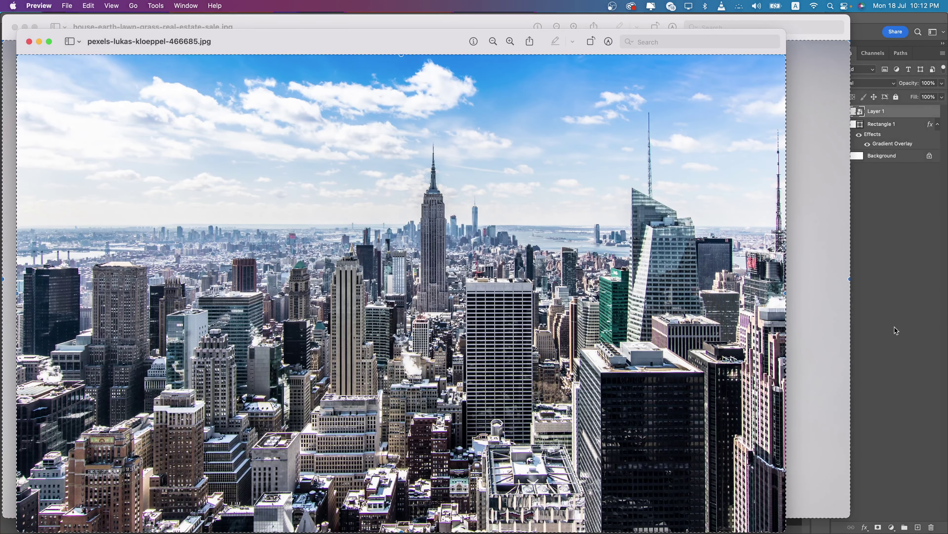
Paste the city photo into the banner as a Smart Object beneath the house layer
{"action": "left_click", "coordinate": [896, 331]}
{"action": "key", "text": "super+v"}
{"action": "key", "text": "super+t"}
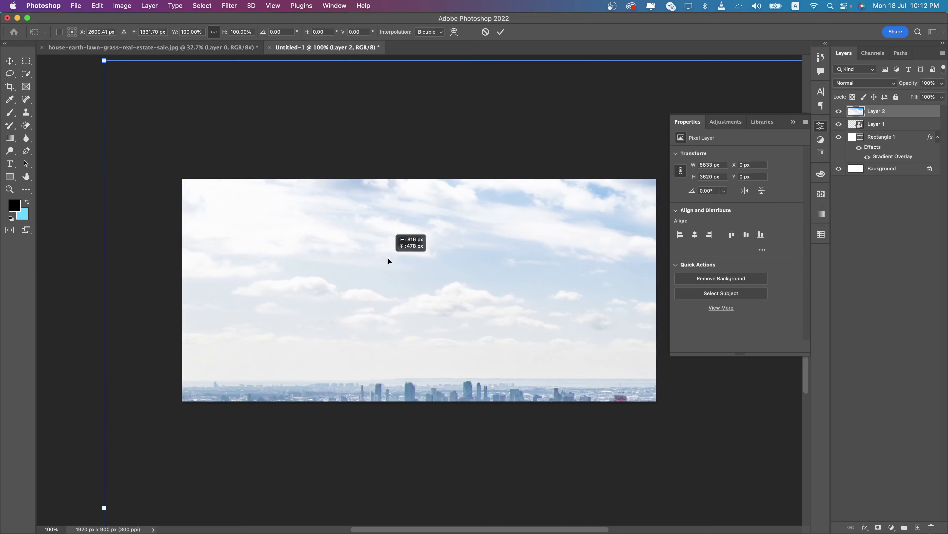
{"action": "left_click_drag", "start_coordinate": [388, 260], "coordinate": [389, 260]}
{"action": "right_click", "coordinate": [901, 110]}
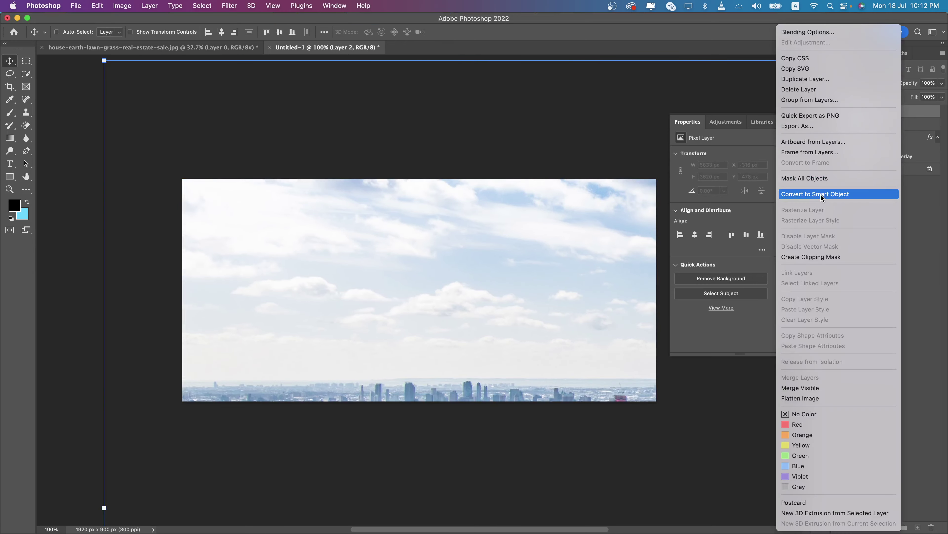
{"action": "left_click", "coordinate": [871, 193]}
{"action": "left_click_drag", "start_coordinate": [882, 121], "coordinate": [881, 112]}
Scale and position the city photo to fill the whole canvas
{"action": "key", "text": "super+t"}
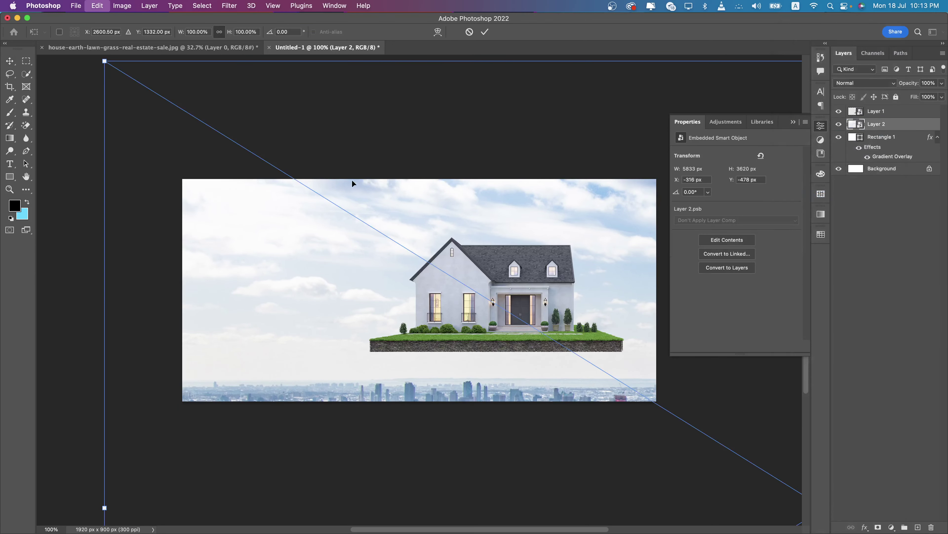
{"action": "mouse_move", "coordinate": [100, 59]}
{"action": "left_mouse_down"}
{"action": "mouse_move", "coordinate": [175, 106]}
{"action": "mouse_move", "coordinate": [147, 158]}
{"action": "left_mouse_up"}
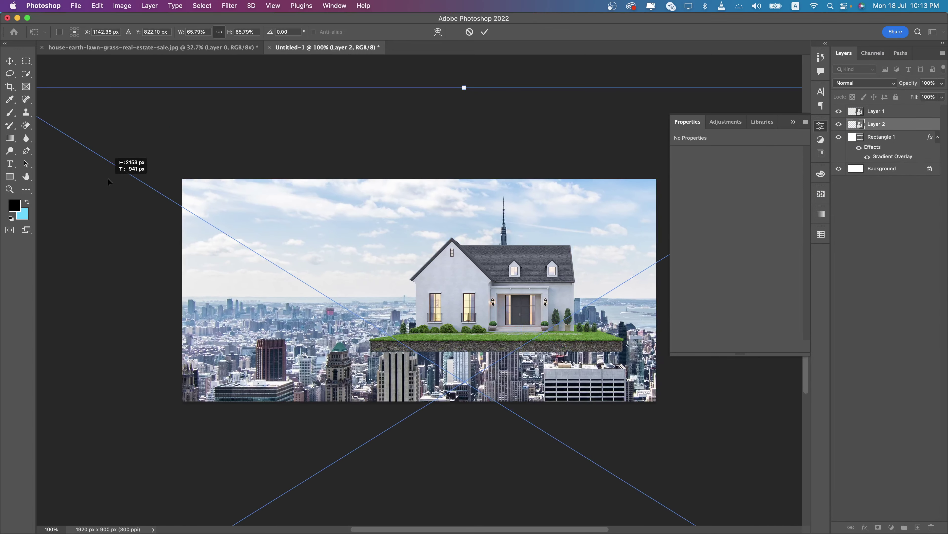
{"action": "mouse_move", "coordinate": [477, 78]}
{"action": "left_mouse_down"}
{"action": "mouse_move", "coordinate": [431, 250]}
{"action": "mouse_move", "coordinate": [437, 263]}
{"action": "left_mouse_up"}
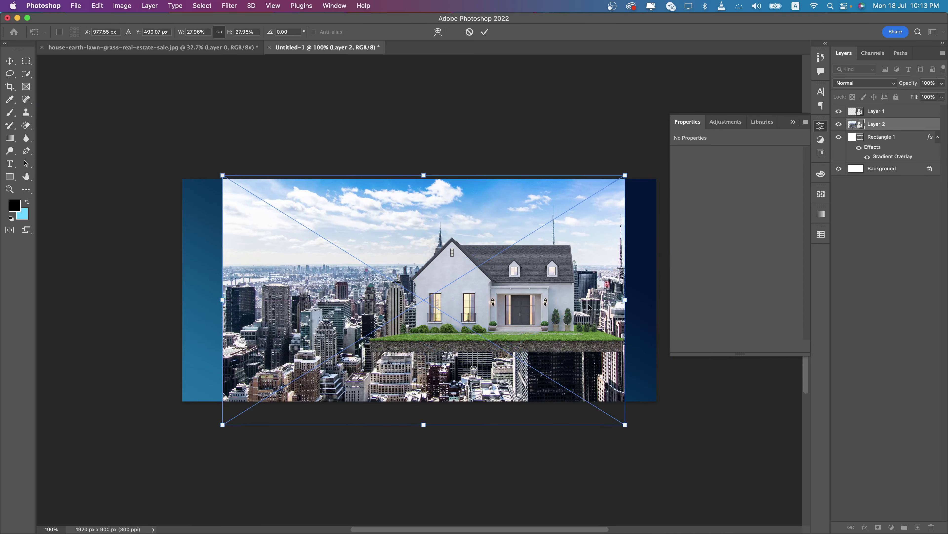
{"action": "left_click_drag", "start_coordinate": [630, 305], "coordinate": [698, 300]}
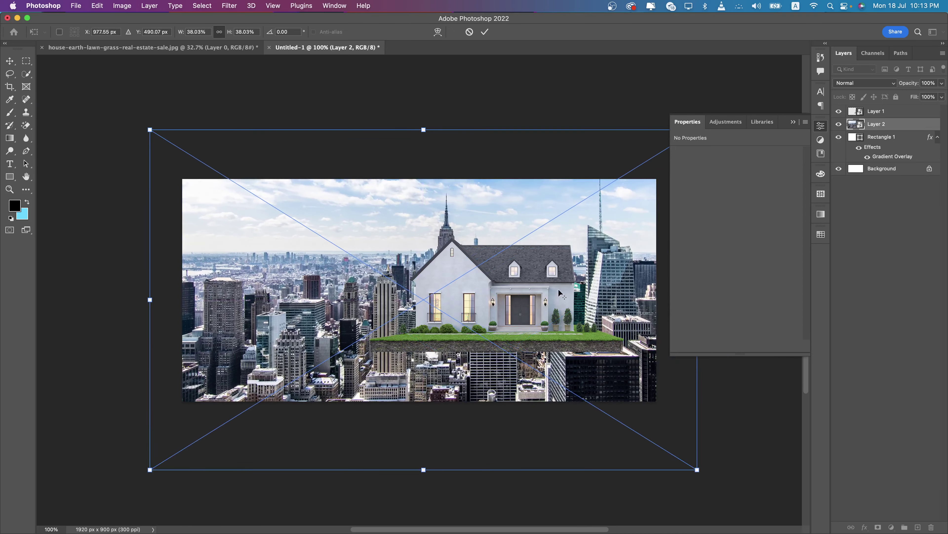
{"action": "mouse_move", "coordinate": [472, 237]}
{"action": "left_mouse_down"}
{"action": "mouse_move", "coordinate": [472, 282]}
{"action": "mouse_move", "coordinate": [490, 281]}
{"action": "left_mouse_up"}
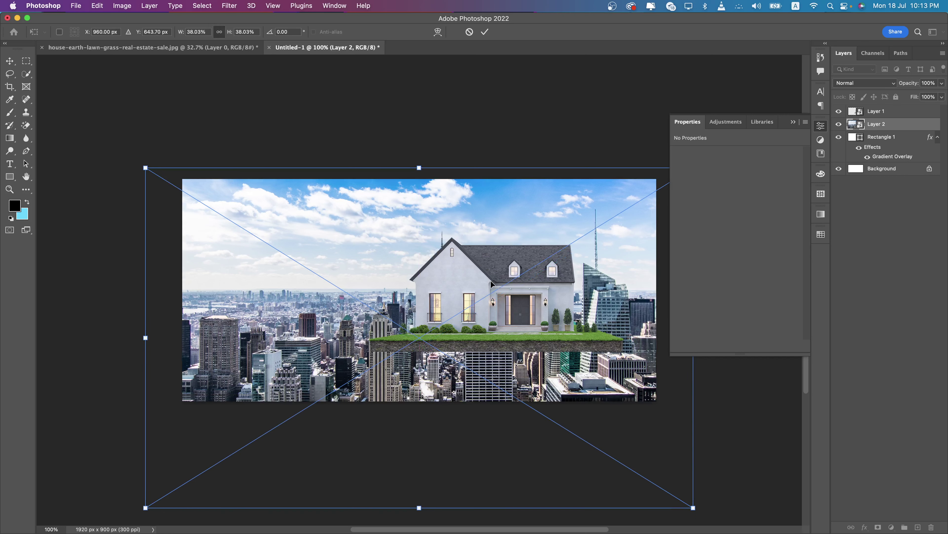
{"action": "key", "text": "Return"}
Blend the city layer in Multiply at about 21% opacity and add a new layer
{"action": "left_click", "coordinate": [864, 82]}
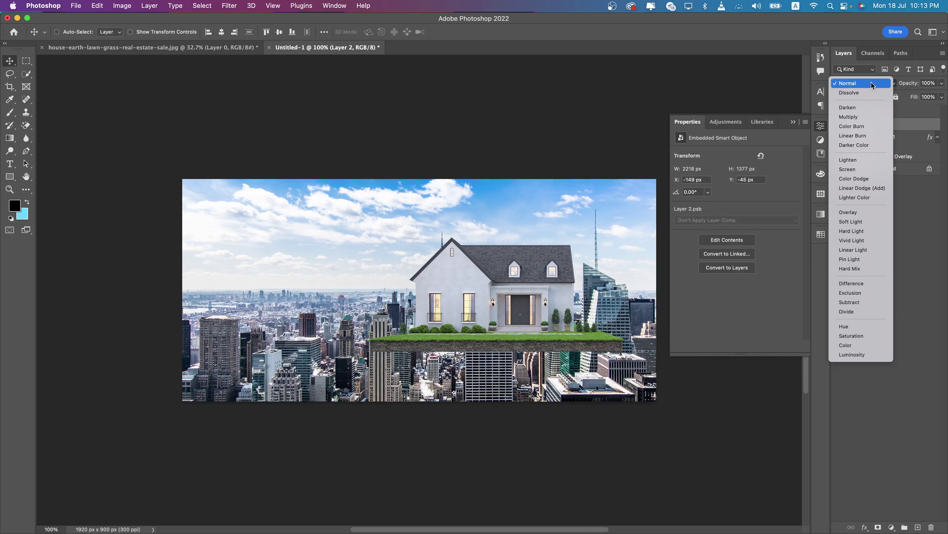
{"action": "left_click", "coordinate": [858, 117]}
{"action": "left_click", "coordinate": [941, 83]}
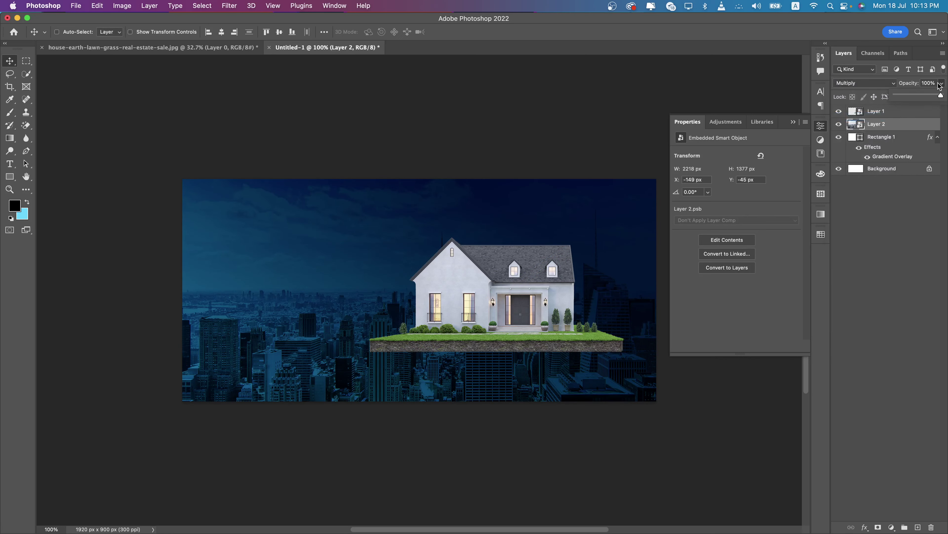
{"action": "left_click_drag", "start_coordinate": [908, 97], "coordinate": [906, 97]}
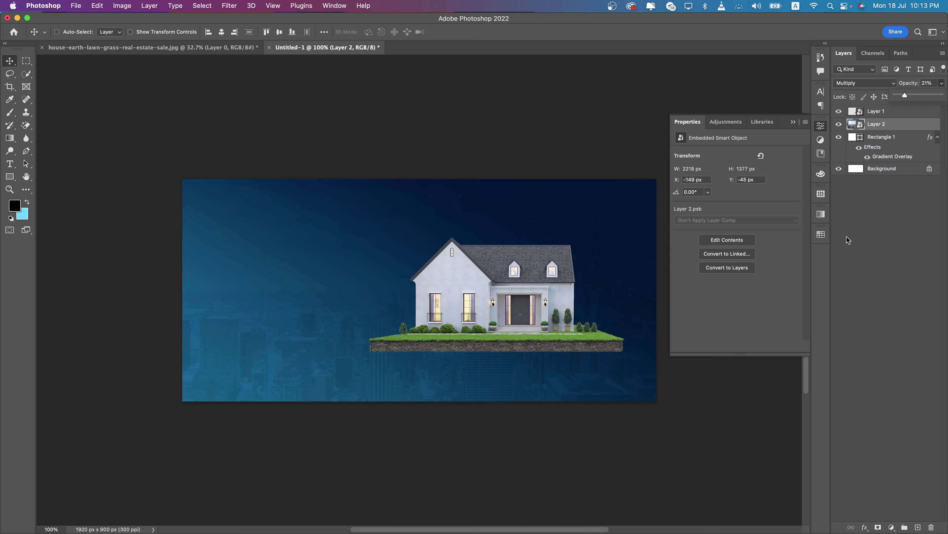
{"action": "left_click", "coordinate": [918, 526]}
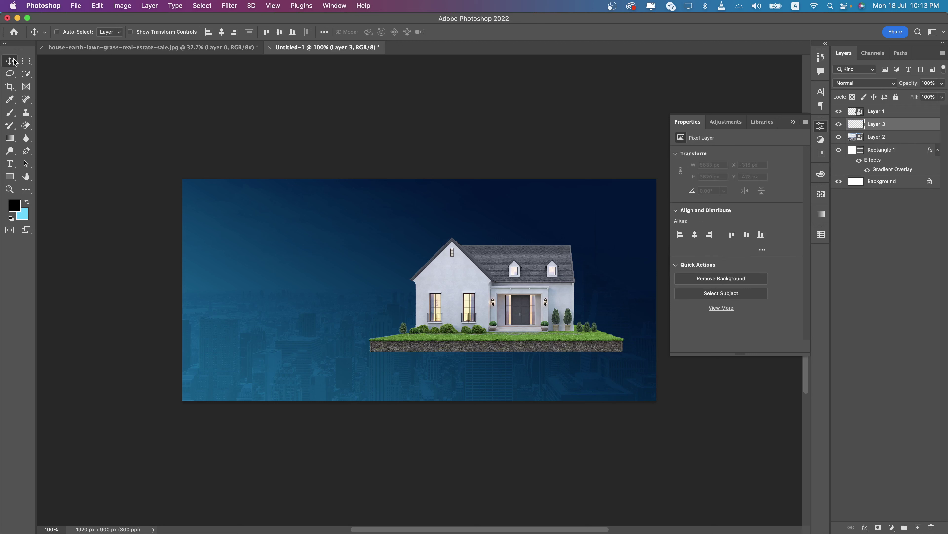
Paint a soft brush dab in a darkened shade of the background blue
{"action": "left_click", "coordinate": [8, 113]}
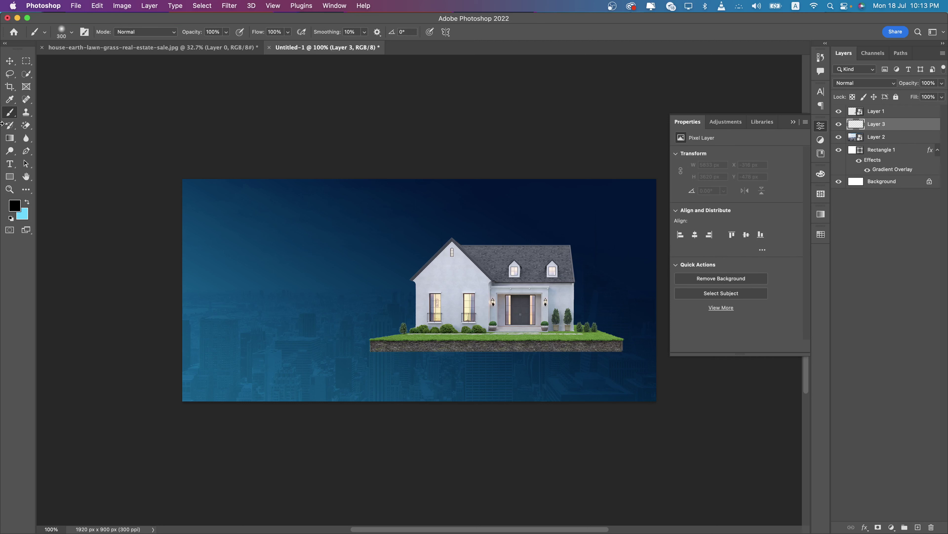
{"action": "left_click", "coordinate": [13, 202]}
{"action": "left_click", "coordinate": [281, 316]}
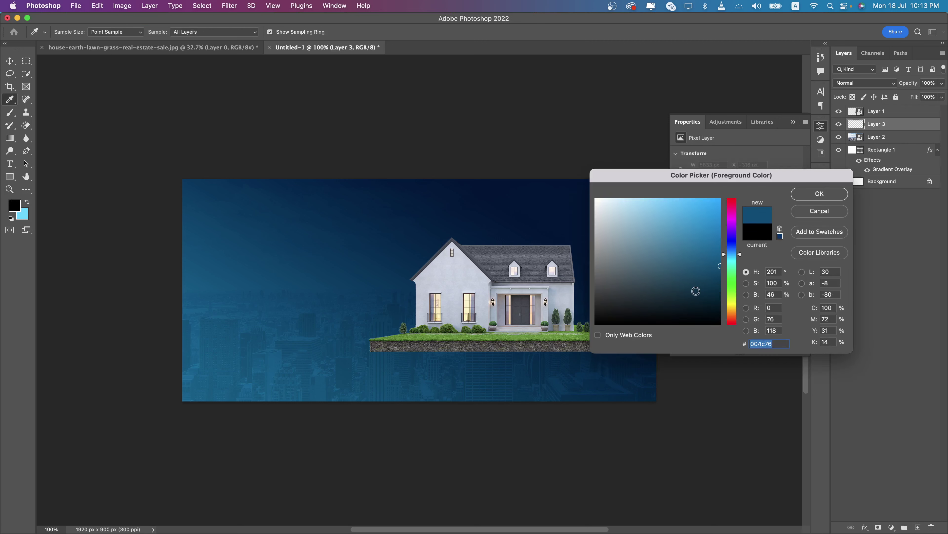
{"action": "left_click", "coordinate": [720, 309]}
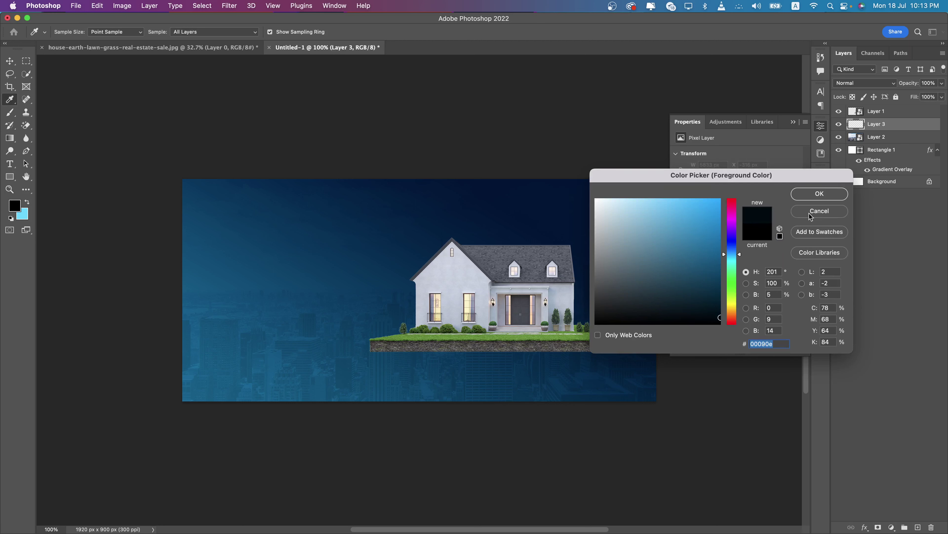
{"action": "left_click", "coordinate": [819, 194]}
{"action": "left_click", "coordinate": [345, 271]}
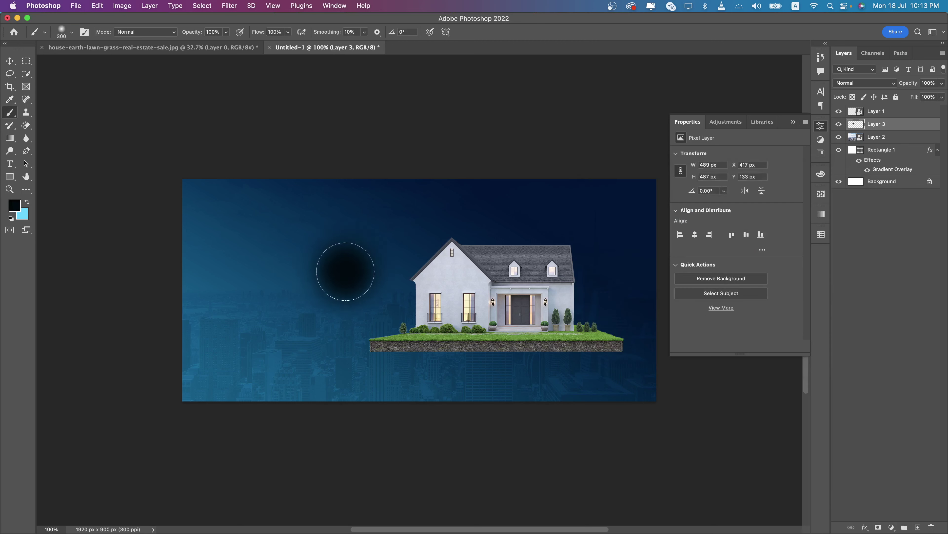
Squash the dab into a thin flat shadow streak beneath the grass island
{"action": "key", "text": "ctrl+t"}
{"action": "mouse_move", "coordinate": [346, 212]}
{"action": "left_mouse_down"}
{"action": "mouse_move", "coordinate": [353, 268]}
{"action": "mouse_move", "coordinate": [545, 357]}
{"action": "mouse_move", "coordinate": [668, 355]}
{"action": "left_mouse_up"}
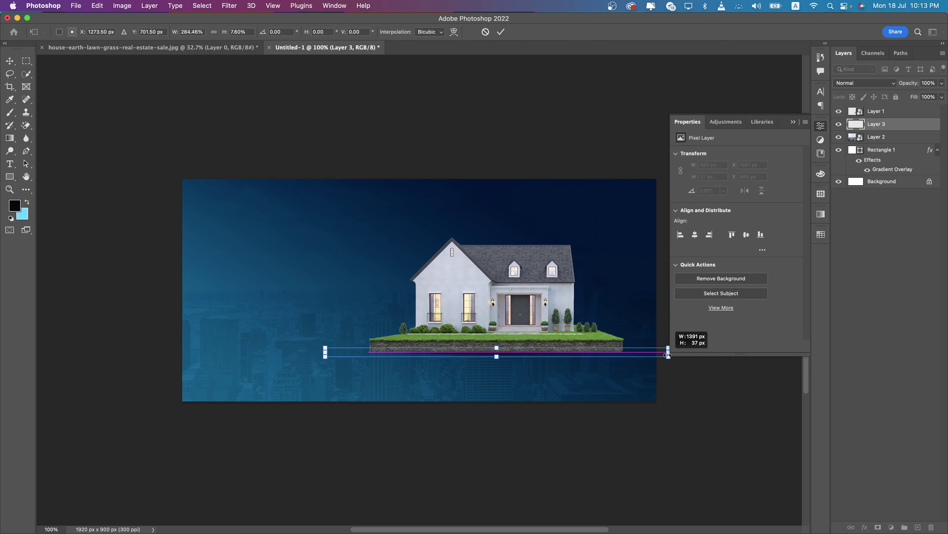
{"action": "key", "text": "Return"}
{"action": "key", "text": "b"}
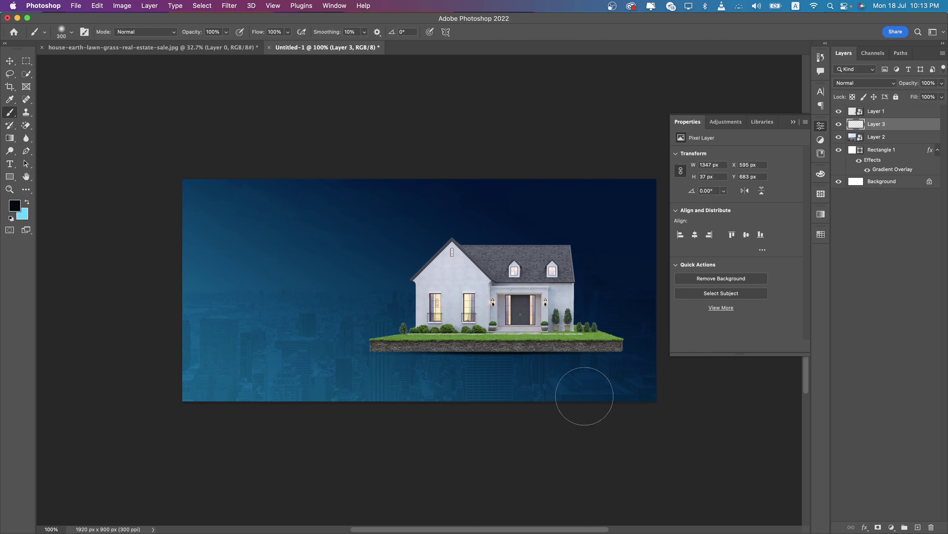
{"action": "key", "text": "ctrl+z"}
{"action": "key", "text": "ctrl+t"}
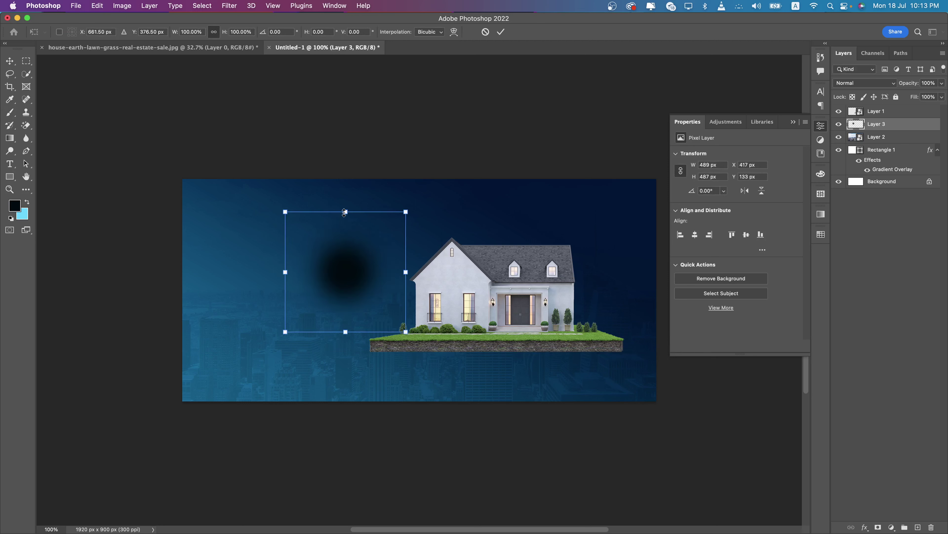
{"action": "mouse_move", "coordinate": [345, 212]}
{"action": "left_mouse_down"}
{"action": "mouse_move", "coordinate": [344, 267]}
{"action": "mouse_move", "coordinate": [527, 363]}
{"action": "mouse_move", "coordinate": [685, 353]}
{"action": "left_mouse_up"}
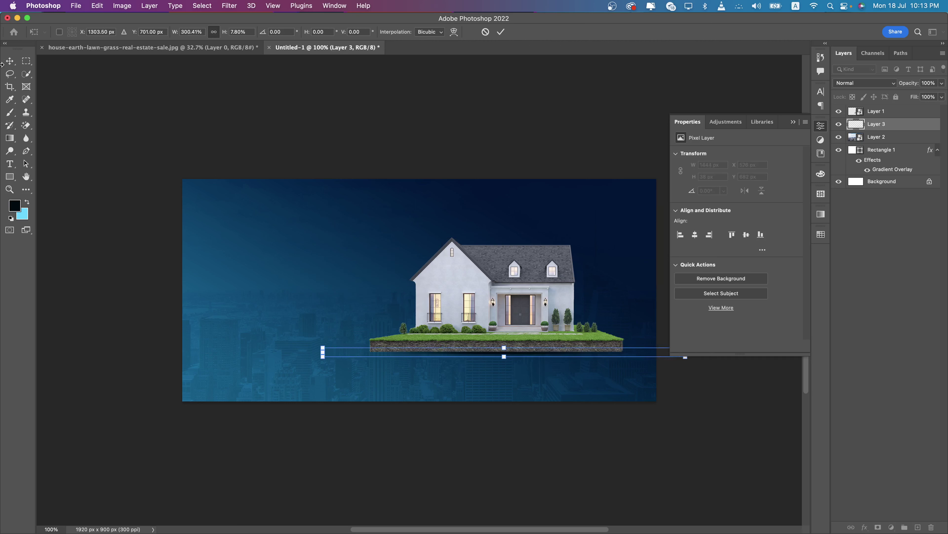
{"action": "left_click", "coordinate": [9, 60]}
Apply a Camera Raw Filter to the house Layer 1, darkening shadows and boosting contrast
{"action": "left_click", "coordinate": [876, 112]}
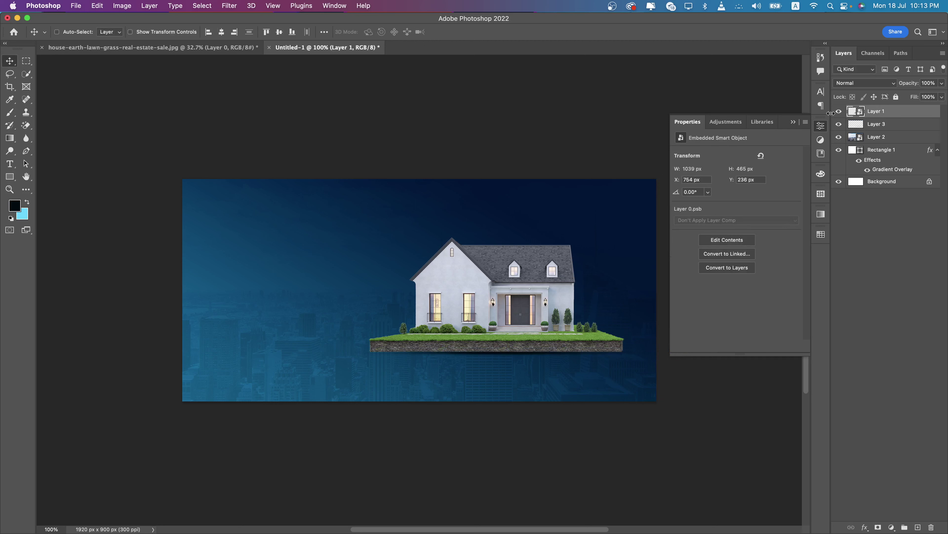
{"action": "left_click", "coordinate": [229, 6]}
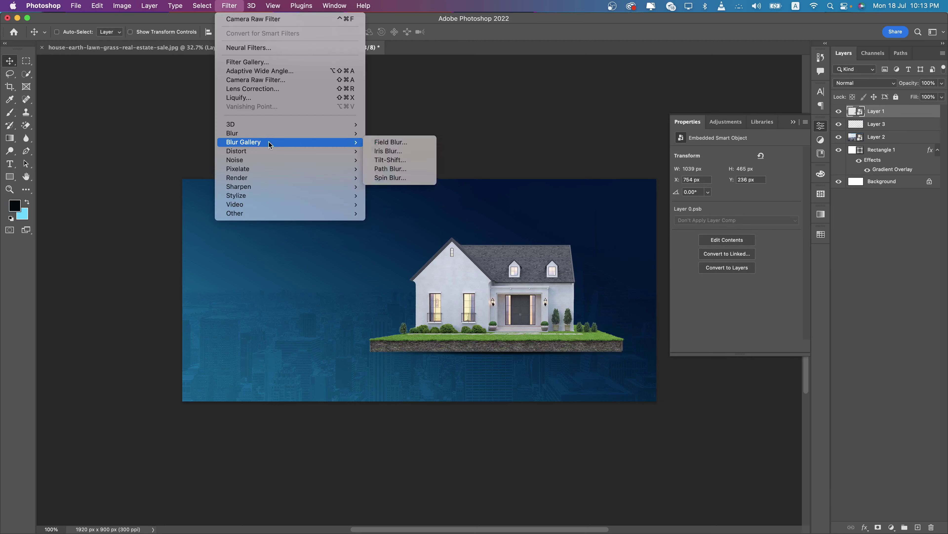
{"action": "left_click", "coordinate": [428, 225]}
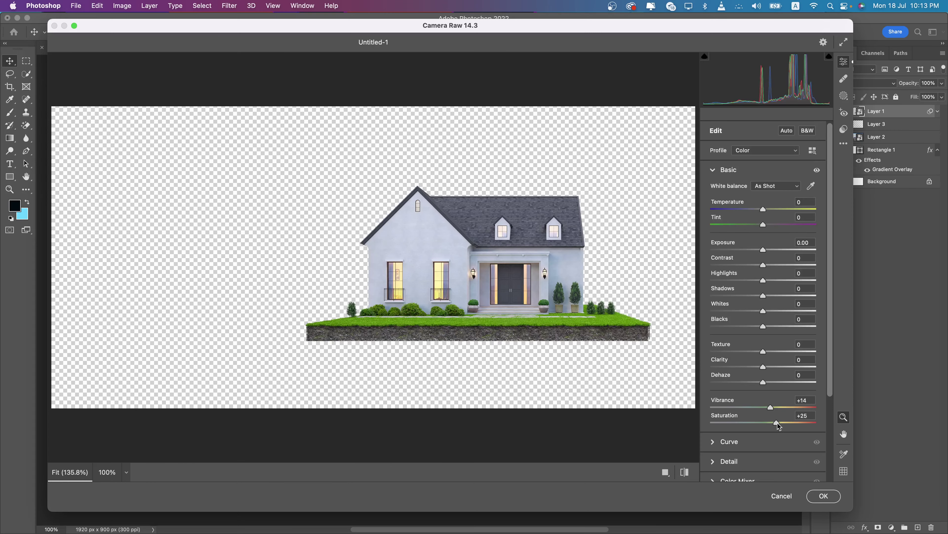
{"action": "mouse_move", "coordinate": [764, 296]}
{"action": "left_mouse_down"}
{"action": "mouse_move", "coordinate": [746, 296]}
{"action": "mouse_move", "coordinate": [777, 280]}
{"action": "left_mouse_up"}
{"action": "left_click_drag", "start_coordinate": [764, 259], "coordinate": [776, 259]}
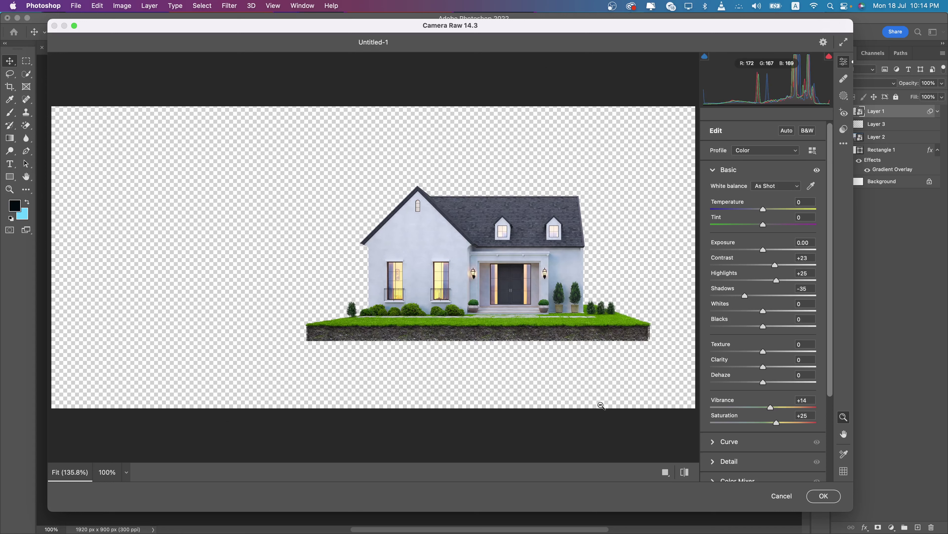
{"action": "left_click", "coordinate": [825, 497]}
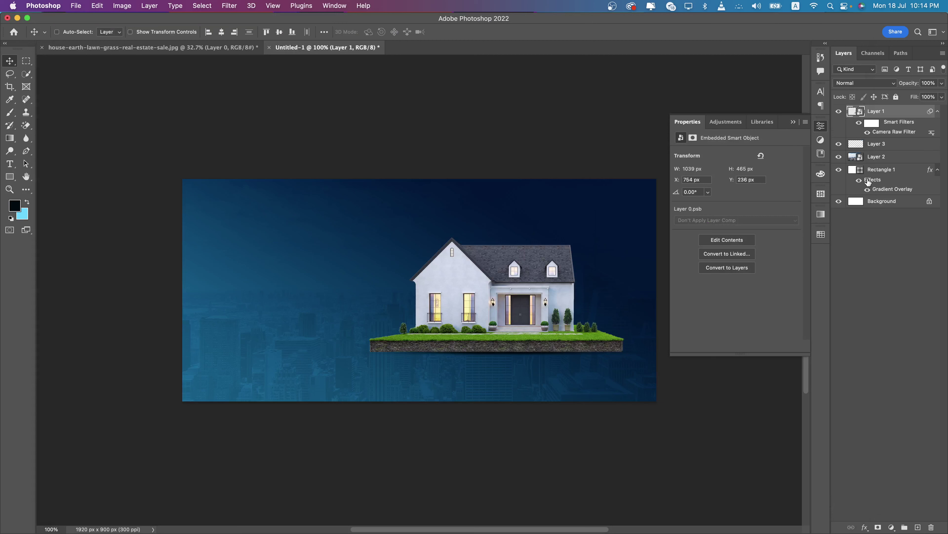
{"action": "left_click", "coordinate": [885, 189]}
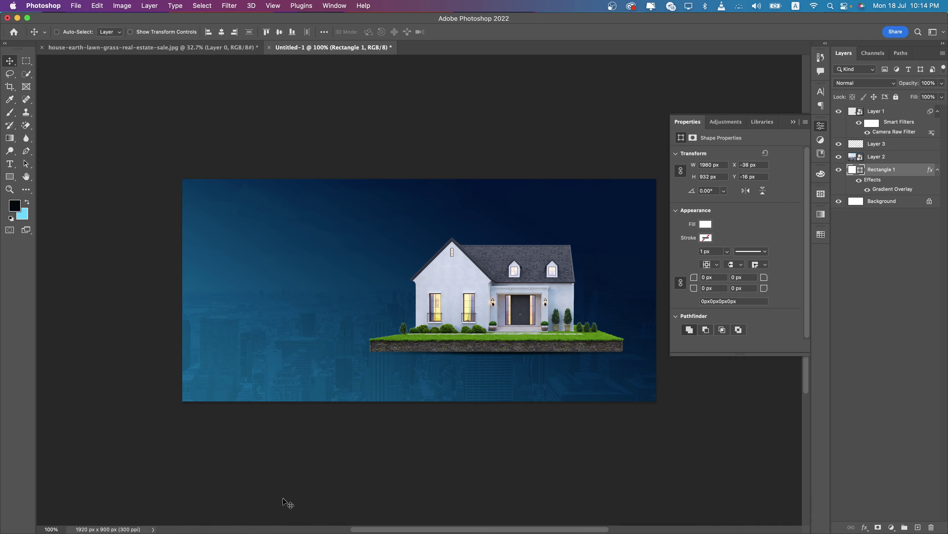
Search Google Images for 'cloud.png' in Chrome
{"action": "left_click", "coordinate": [251, 514]}
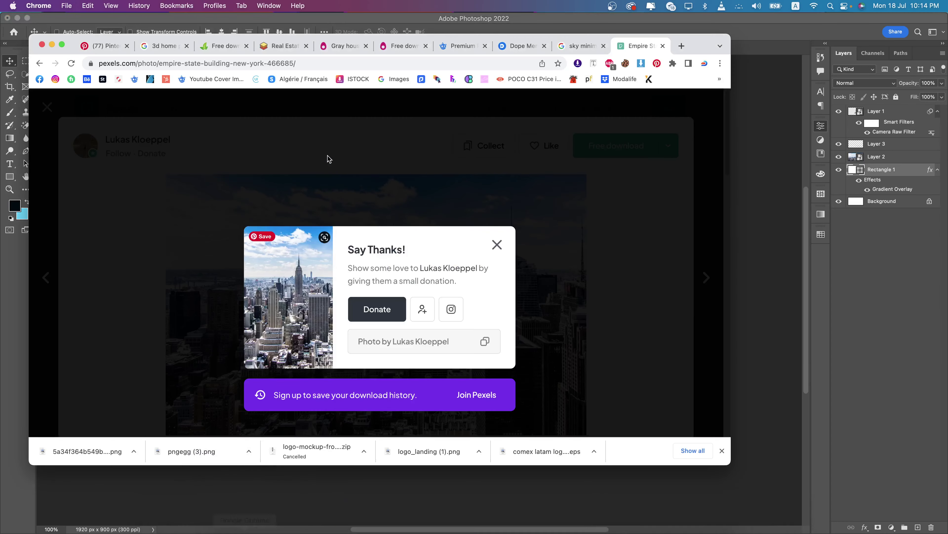
{"action": "left_click", "coordinate": [413, 60]}
{"action": "type", "text": "cloud"}
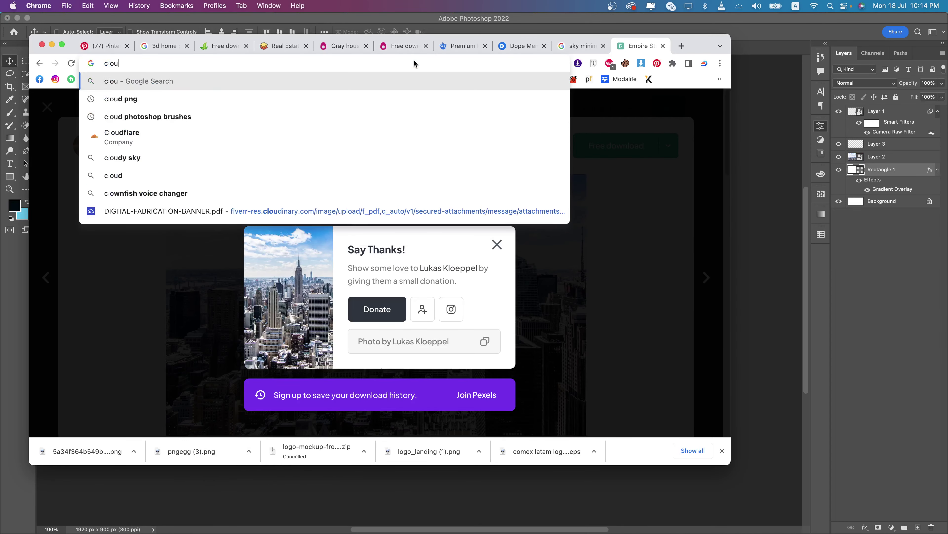
{"action": "type", "text": ".p"}
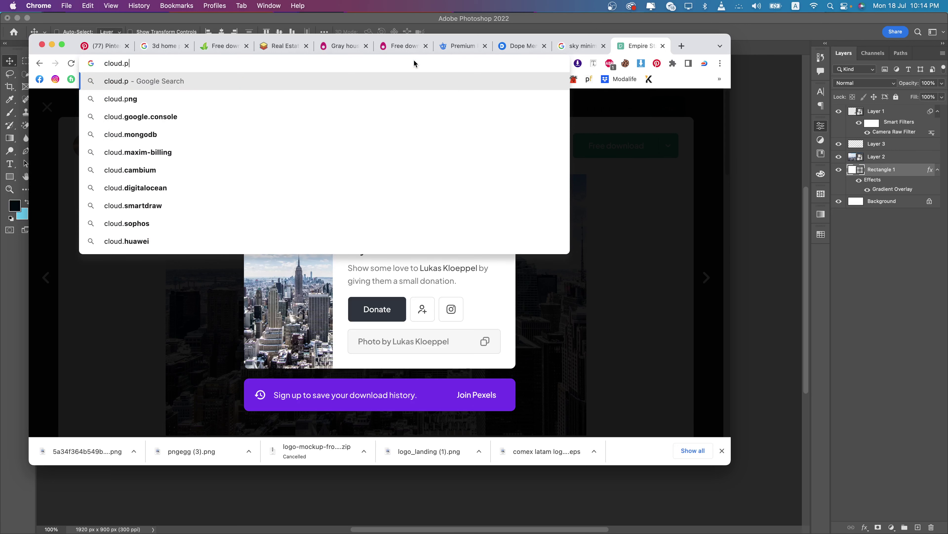
{"action": "type", "text": "ng"}
{"action": "key", "text": "Return"}
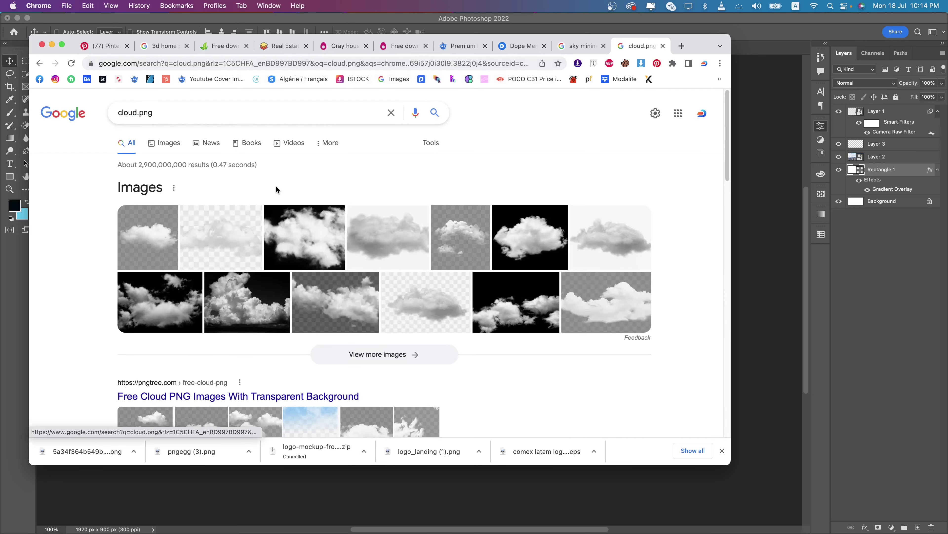
{"action": "left_click", "coordinate": [168, 143]}
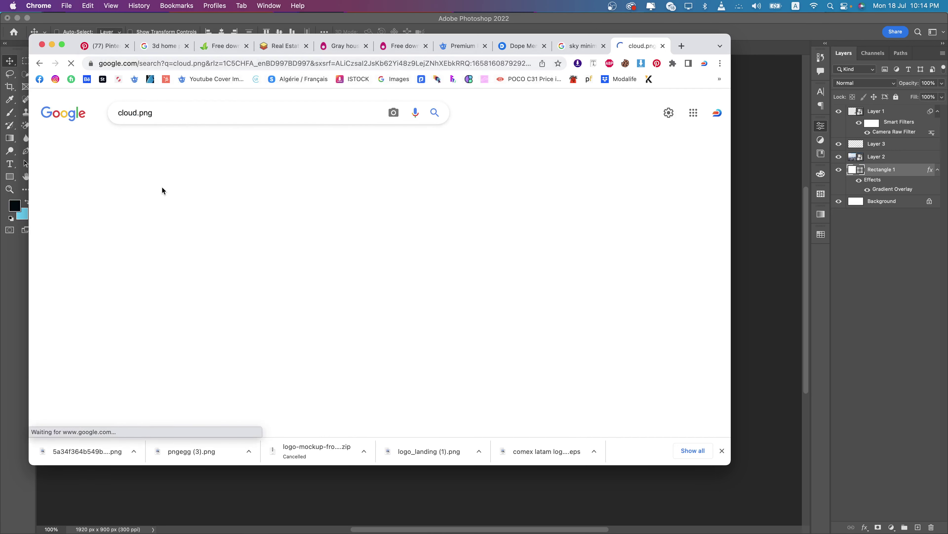
Browse several cloud image previews from the results
{"action": "left_click", "coordinate": [201, 223]}
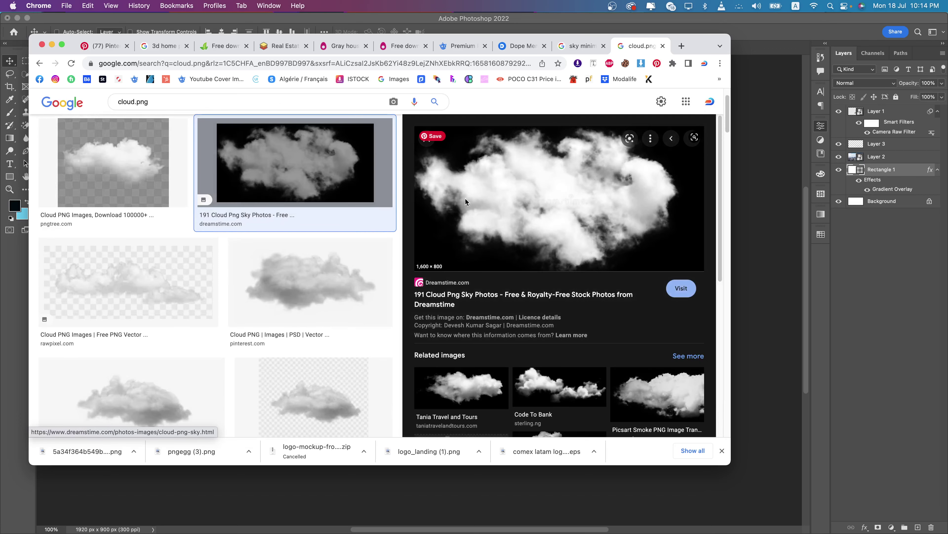
{"action": "left_click", "coordinate": [88, 189]}
{"action": "left_click", "coordinate": [334, 266]}
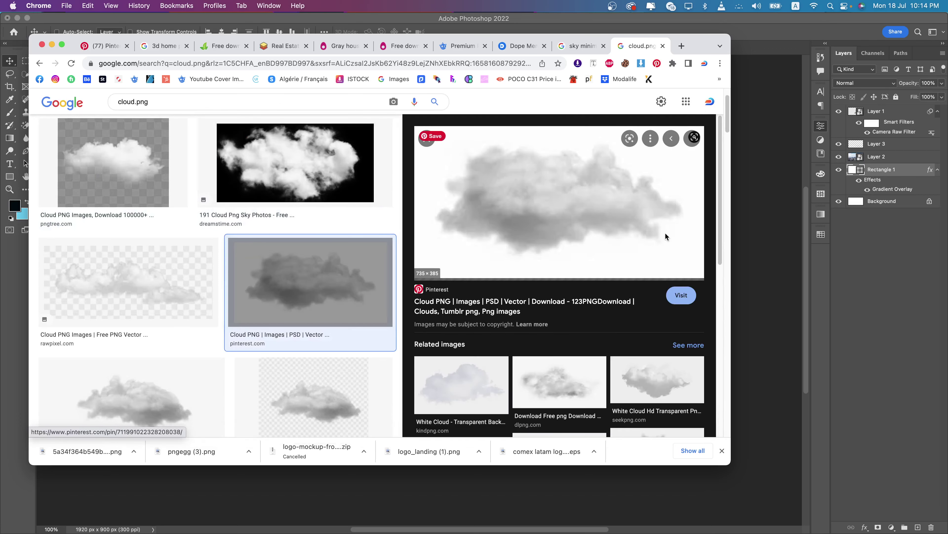
{"action": "scroll", "coordinate": [511, 267], "scroll_direction": "down", "scroll_amount": 2}
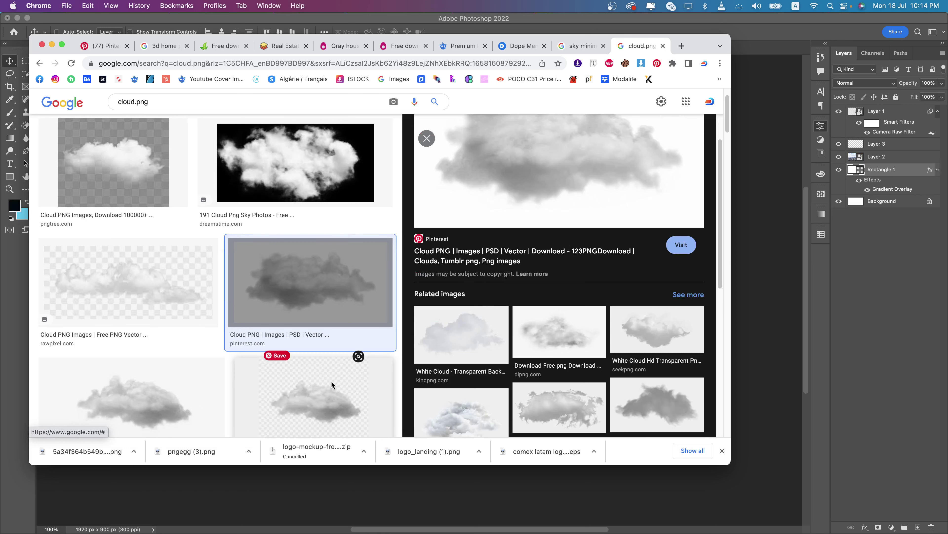
{"action": "left_click", "coordinate": [180, 400]}
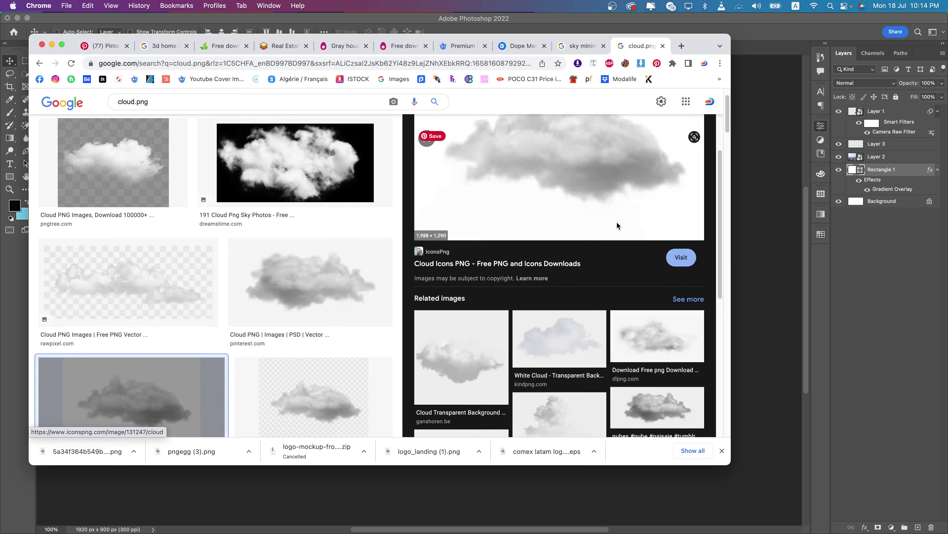
{"action": "scroll", "coordinate": [617, 224], "scroll_direction": "down", "scroll_amount": 3}
{"action": "left_click", "coordinate": [471, 284]}
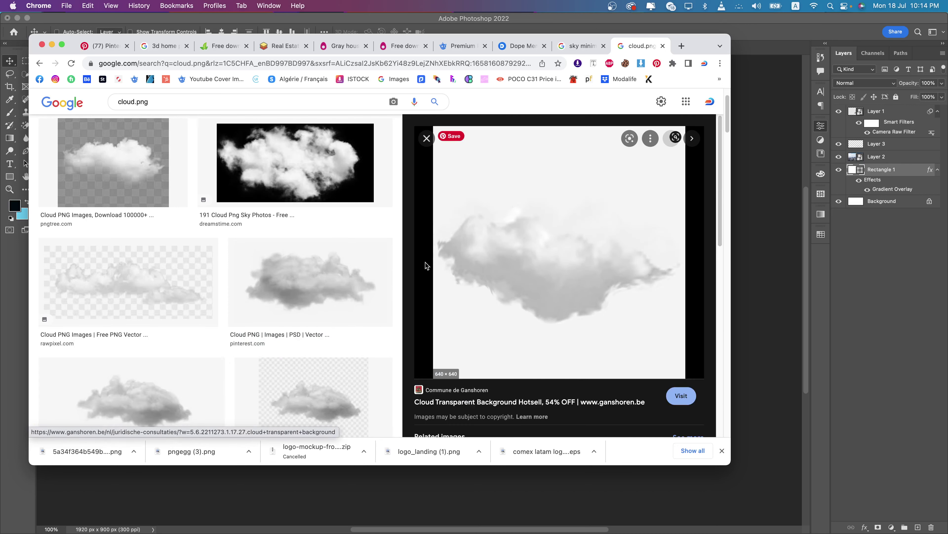
{"action": "left_click", "coordinate": [638, 185]}
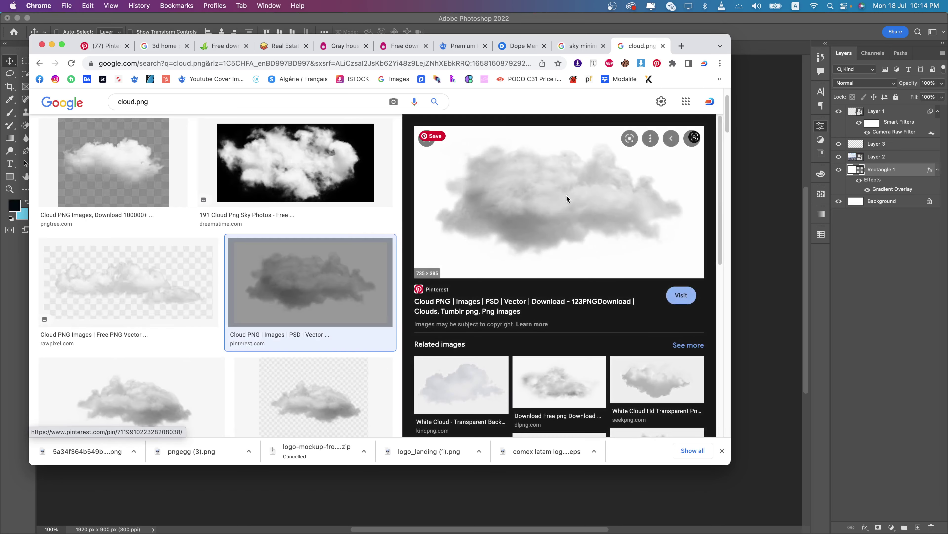
{"action": "scroll", "coordinate": [373, 337], "scroll_direction": "down", "scroll_amount": 5}
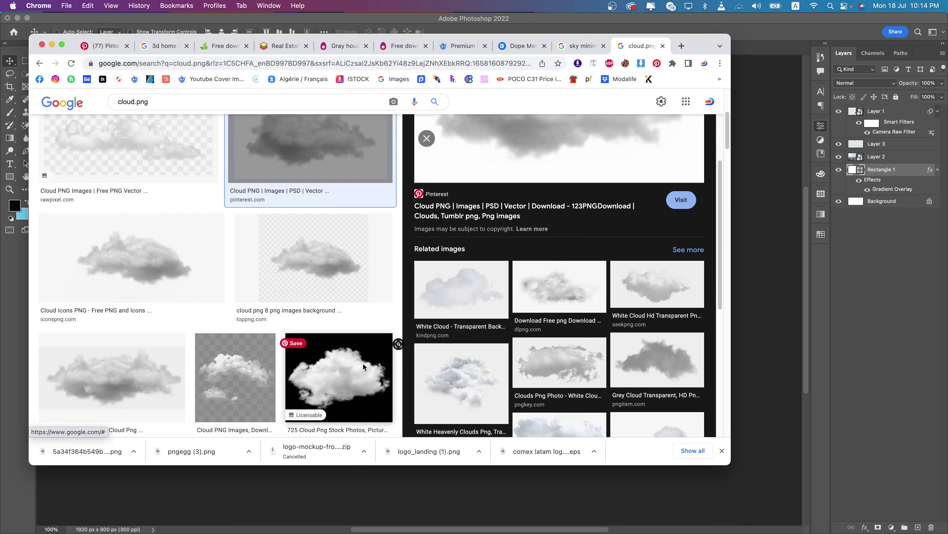
{"action": "left_click", "coordinate": [360, 364]}
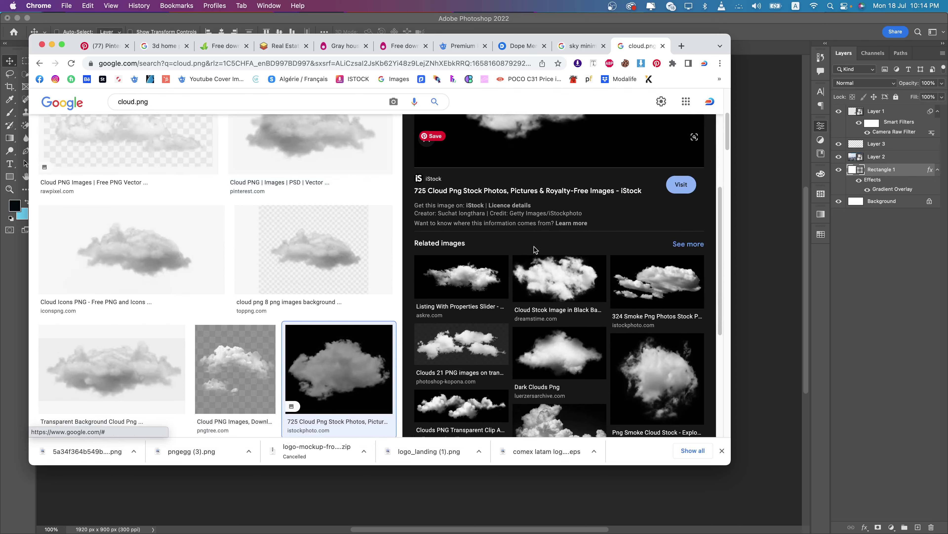
{"action": "left_click", "coordinate": [462, 276]}
{"action": "scroll", "coordinate": [258, 296], "scroll_direction": "down", "scroll_amount": 5}
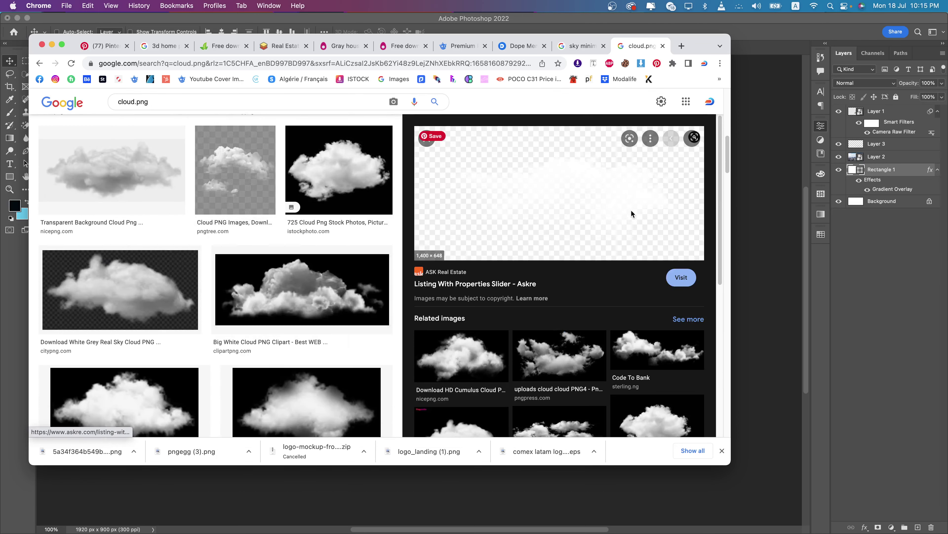
Copy the Askre listing cloud image and paste it into the Photoshop banner
{"action": "right_click", "coordinate": [614, 183]}
{"action": "left_click", "coordinate": [650, 296]}
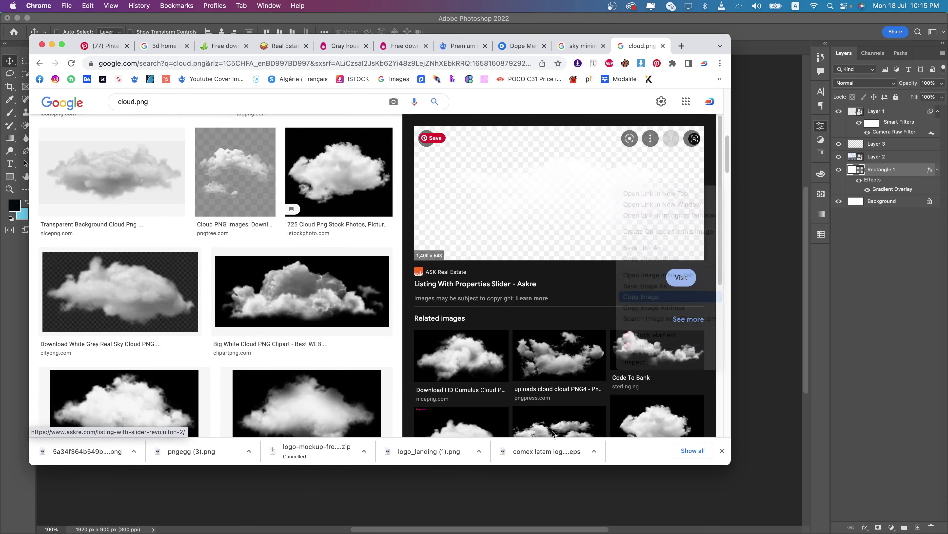
{"action": "left_click", "coordinate": [546, 482]}
{"action": "key", "text": "super+v"}
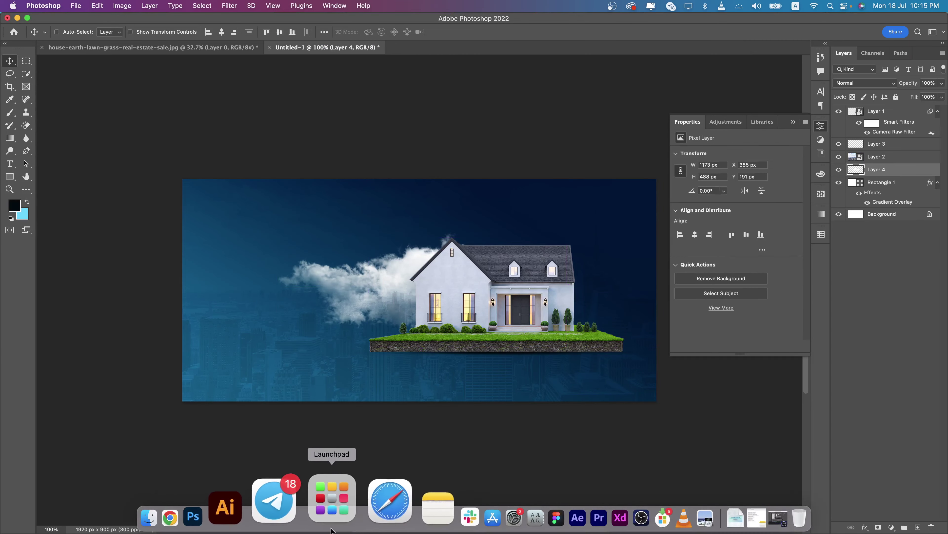
Preview the Png Press cloud image and bring up its copy options
{"action": "left_click", "coordinate": [239, 518]}
{"action": "left_click", "coordinate": [553, 351]}
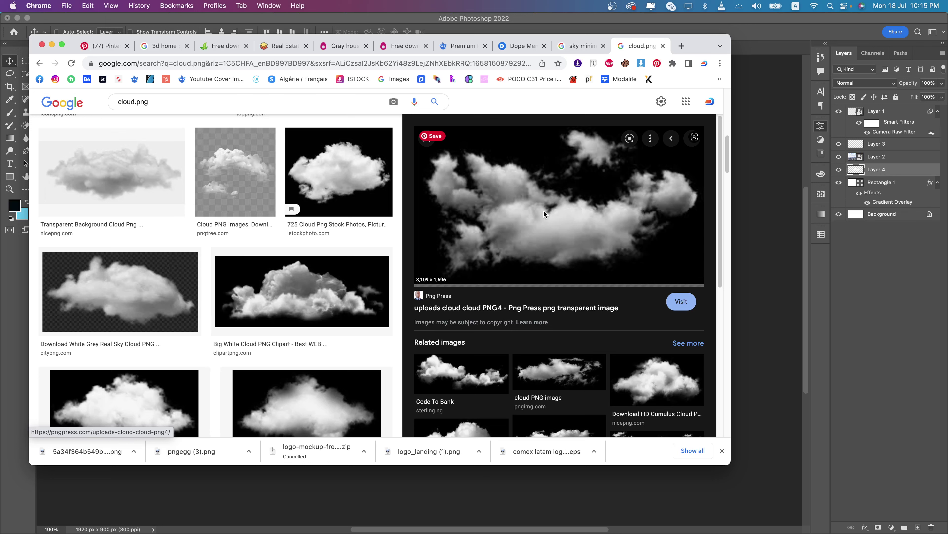
{"action": "right_click", "coordinate": [537, 212]}
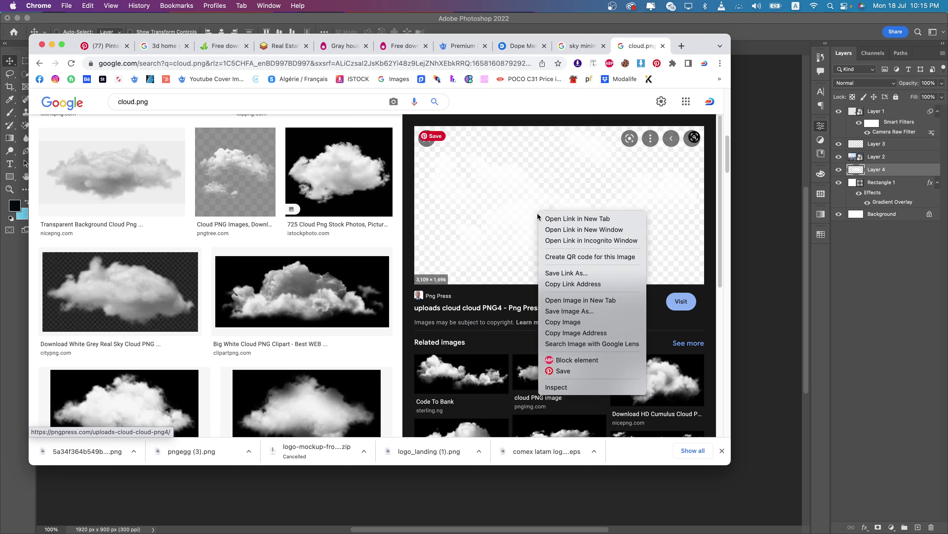
Paste the cloud image as a top smart-object layer, shrunk against the house's right side
{"action": "left_click", "coordinate": [557, 325]}
{"action": "left_click", "coordinate": [463, 497]}
{"action": "key", "text": "super+v"}
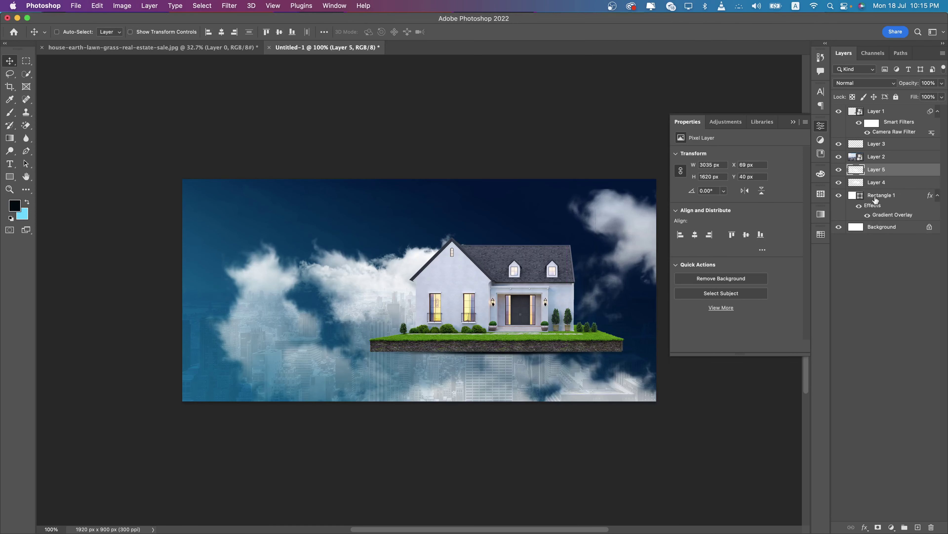
{"action": "left_click_drag", "start_coordinate": [887, 171], "coordinate": [891, 110]}
{"action": "right_click", "coordinate": [891, 110]}
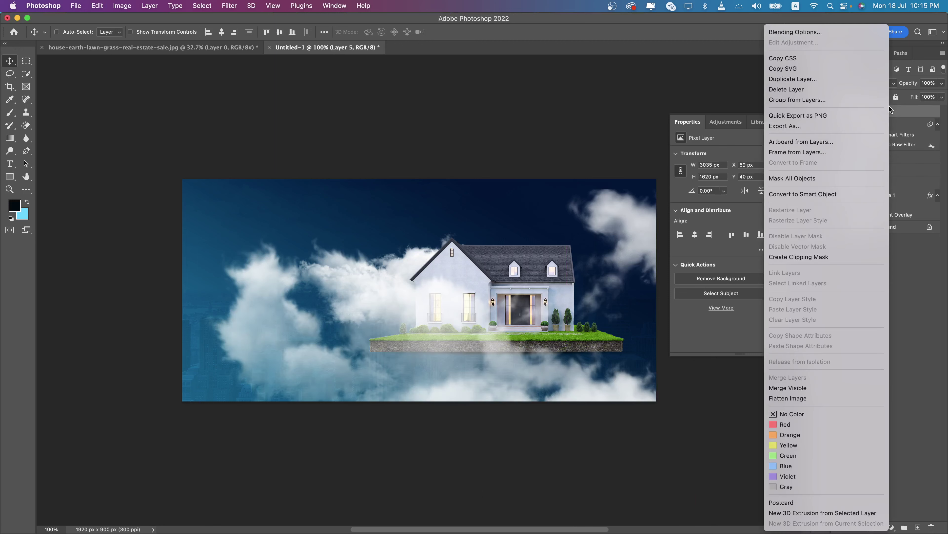
{"action": "left_click", "coordinate": [820, 195]}
{"action": "key", "text": "super+t"}
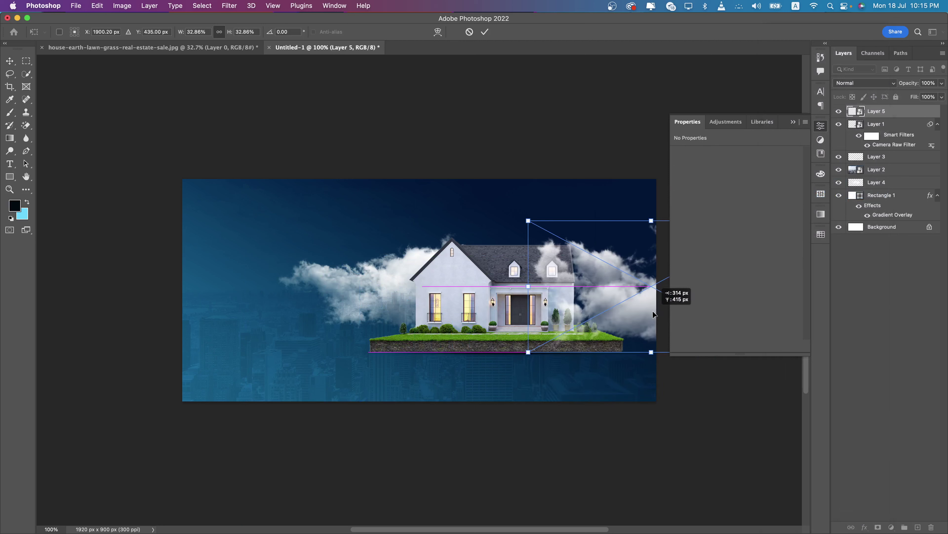
{"action": "mouse_move", "coordinate": [573, 189]}
{"action": "left_mouse_down"}
{"action": "mouse_move", "coordinate": [535, 298]}
{"action": "mouse_move", "coordinate": [562, 290]}
{"action": "left_mouse_up"}
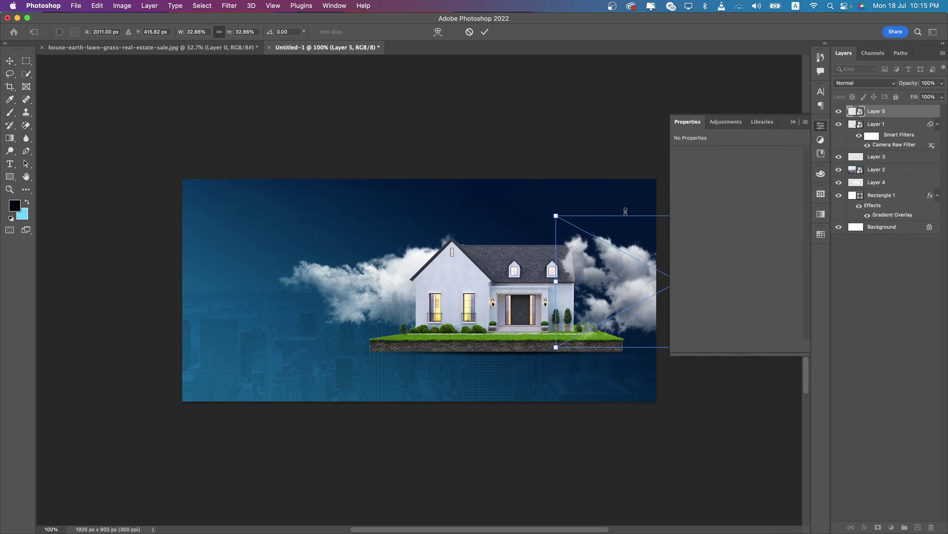
{"action": "left_click_drag", "start_coordinate": [625, 212], "coordinate": [625, 250]}
{"action": "left_click_drag", "start_coordinate": [654, 279], "coordinate": [578, 255]}
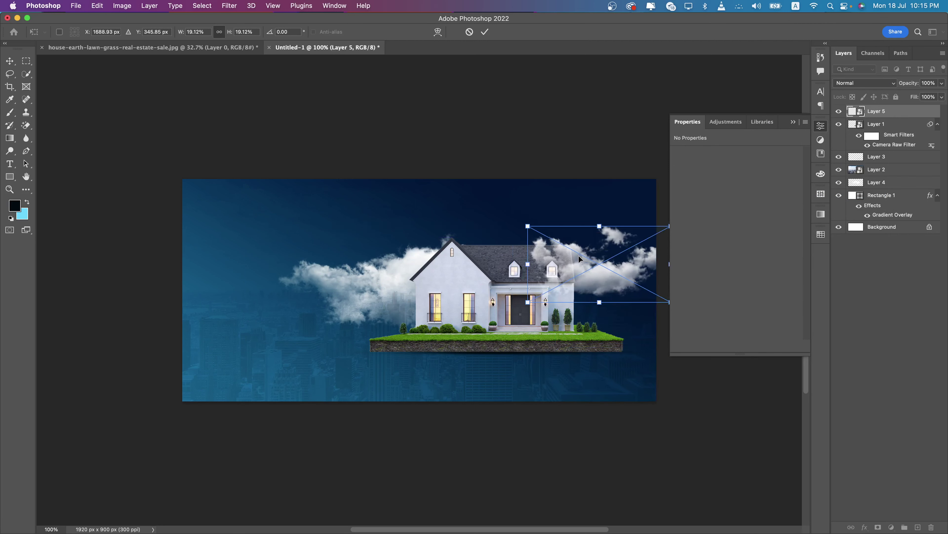
{"action": "key", "text": "Return"}
Convert Layer 3 to a smart object and toggle the house and cloud layers to compare them
{"action": "left_click", "coordinate": [899, 125]}
{"action": "key", "text": "ctrl+t"}
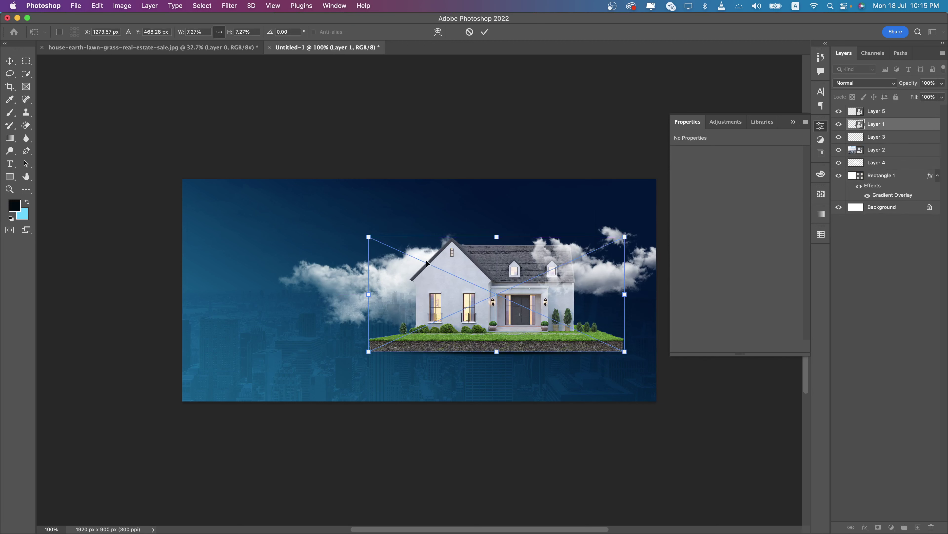
{"action": "key", "text": "Return"}
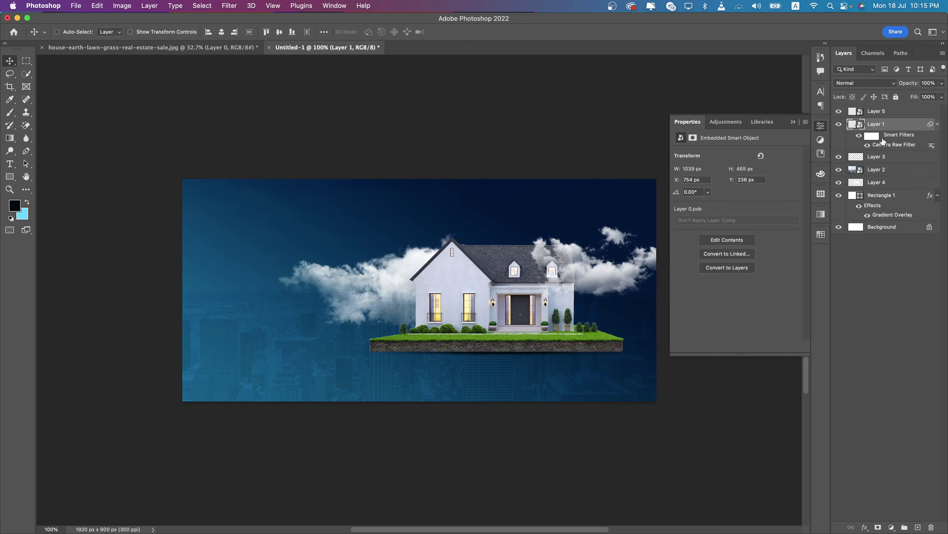
{"action": "left_click", "coordinate": [866, 159]}
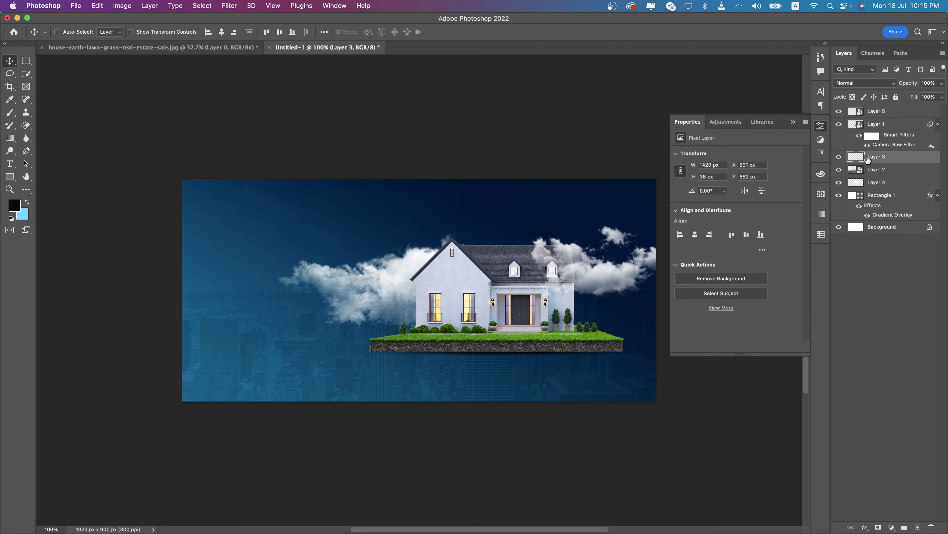
{"action": "left_click", "coordinate": [839, 111]}
{"action": "right_click", "coordinate": [871, 157]}
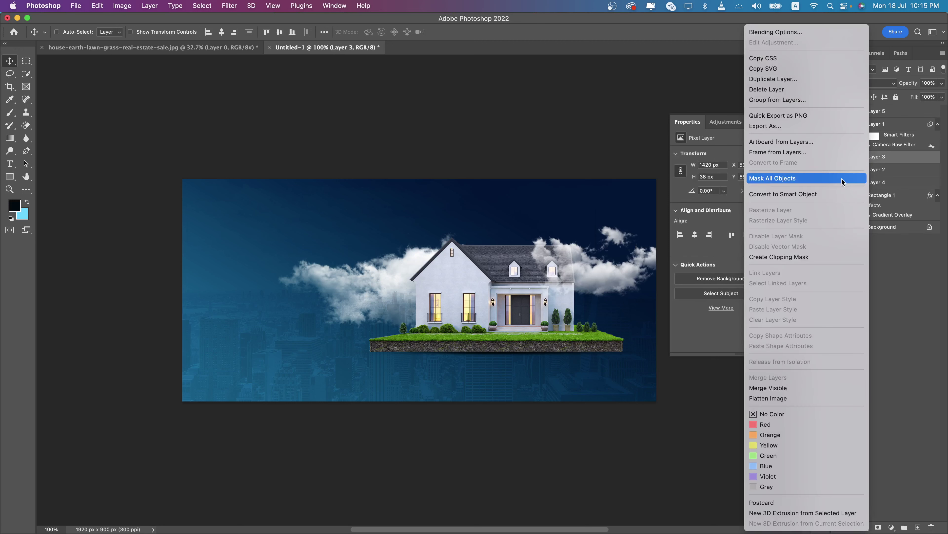
{"action": "left_click", "coordinate": [826, 193]}
{"action": "key", "text": "super+t"}
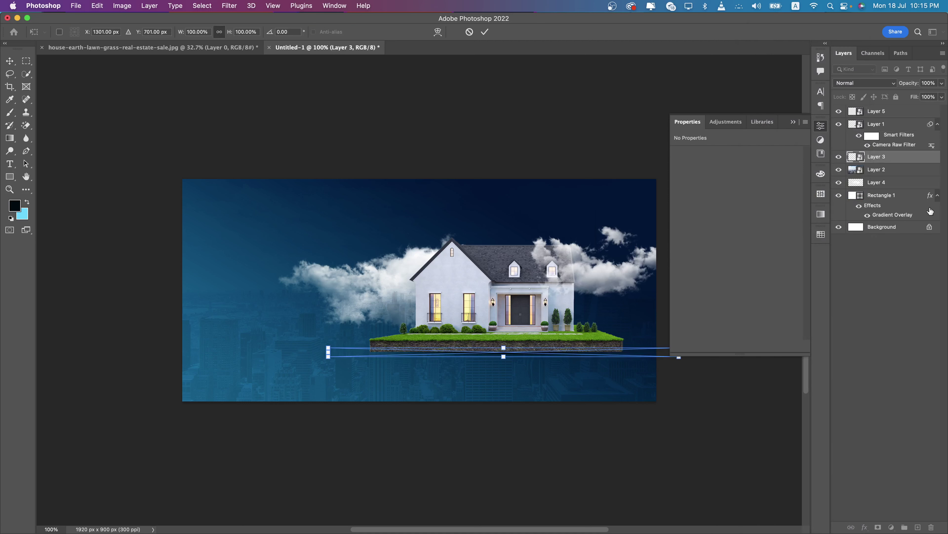
{"action": "left_click", "coordinate": [878, 111]}
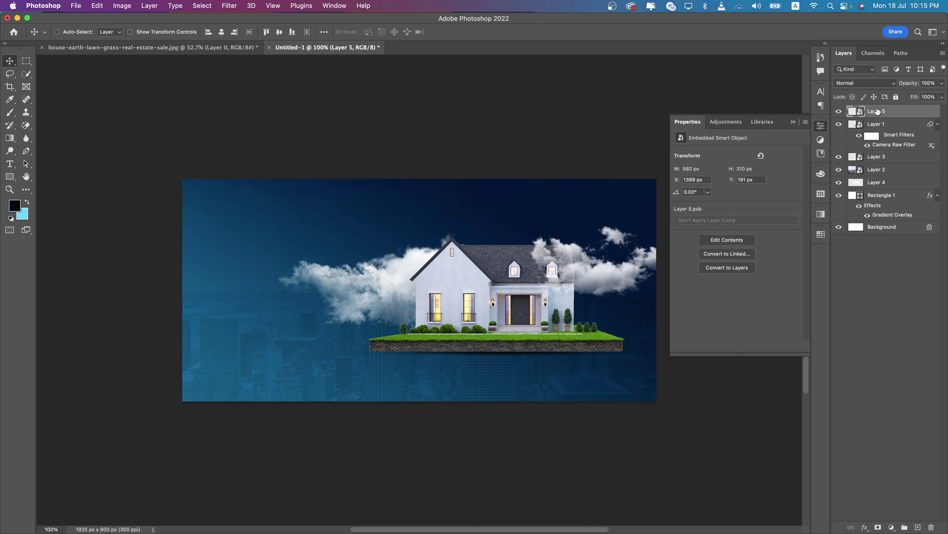
{"action": "left_click", "coordinate": [839, 124]}
{"action": "left_click", "coordinate": [839, 124]}
{"action": "left_click", "coordinate": [839, 157]}
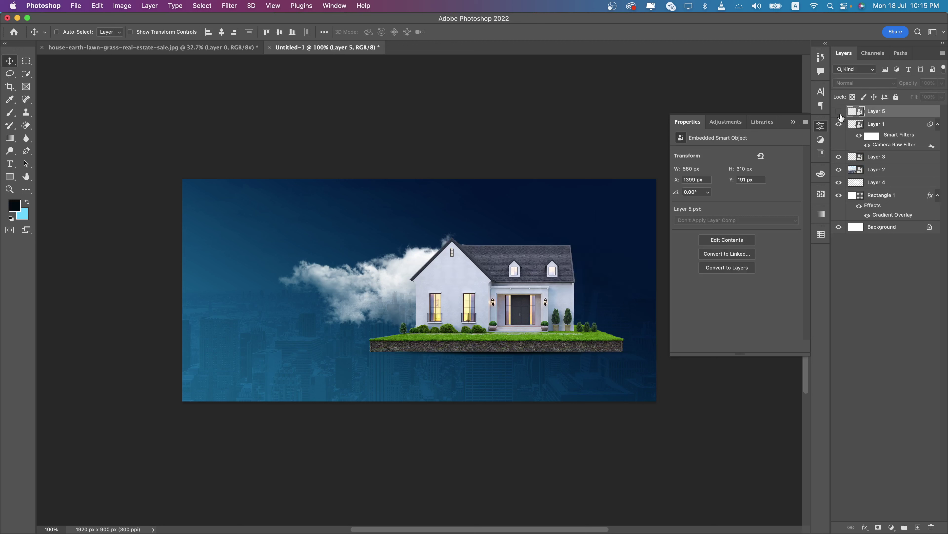
Convert Layer 4 to a smart object and resize its clouds to 853×355 px left of the house
{"action": "left_click", "coordinate": [839, 182]}
{"action": "left_click", "coordinate": [838, 182]}
{"action": "right_click", "coordinate": [875, 182]}
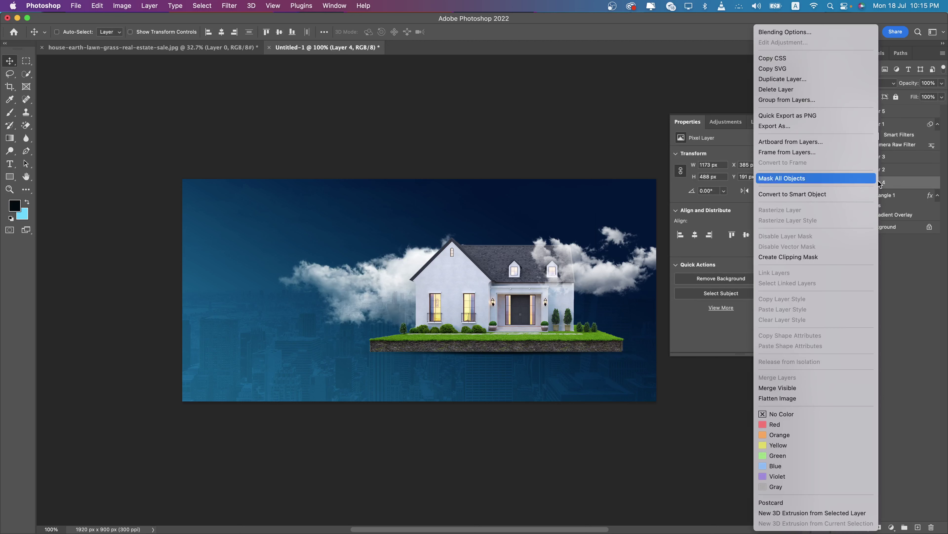
{"action": "left_click", "coordinate": [825, 194]}
{"action": "key", "text": "super+t"}
{"action": "mouse_move", "coordinate": [424, 262]}
{"action": "left_mouse_down"}
{"action": "mouse_move", "coordinate": [422, 235]}
{"action": "mouse_move", "coordinate": [406, 263]}
{"action": "left_mouse_up"}
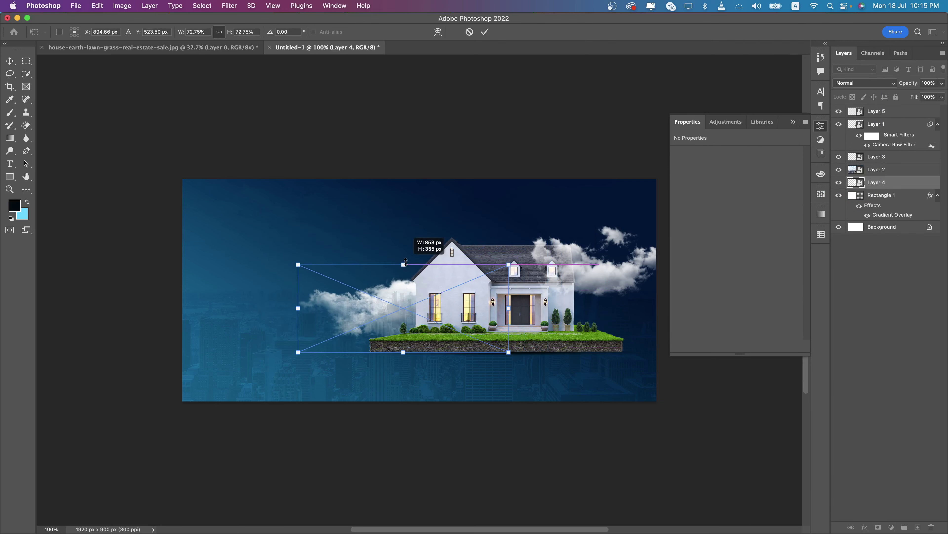
{"action": "left_click_drag", "start_coordinate": [407, 229], "coordinate": [407, 262]}
{"action": "left_click_drag", "start_coordinate": [422, 310], "coordinate": [432, 278]}
{"action": "key", "text": "Return"}
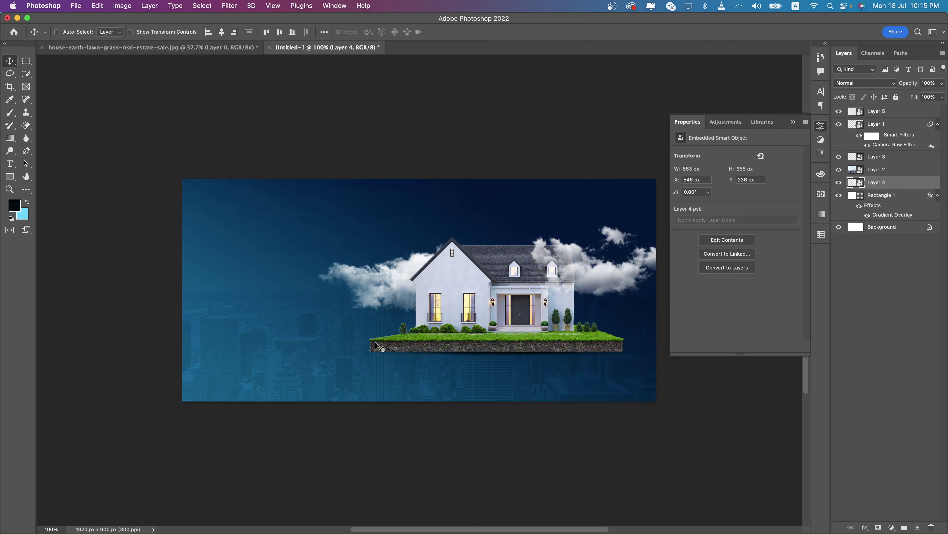
Change the Chrome image search from cloud to bird and preview the flying-birds result for copying
{"action": "left_click", "coordinate": [271, 499]}
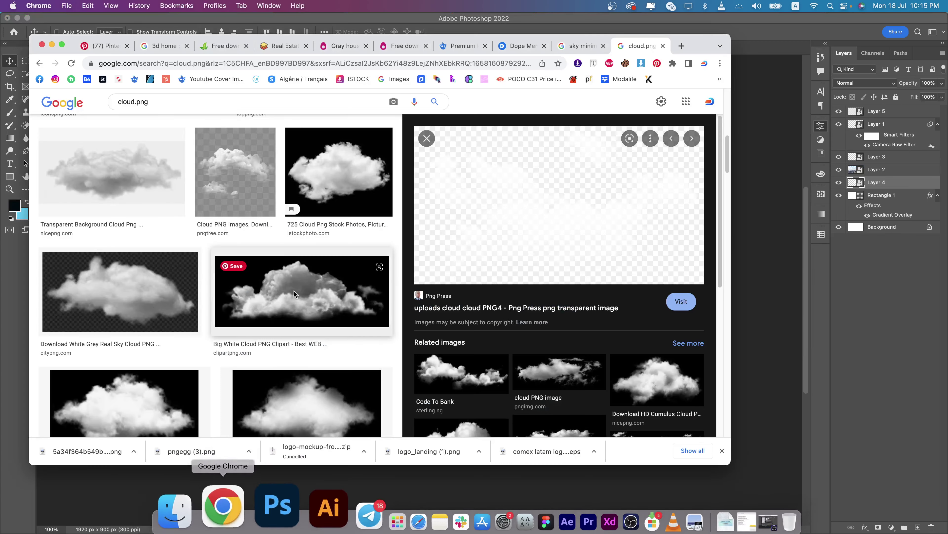
{"action": "double_click", "coordinate": [132, 102]}
{"action": "type", "text": "bi"}
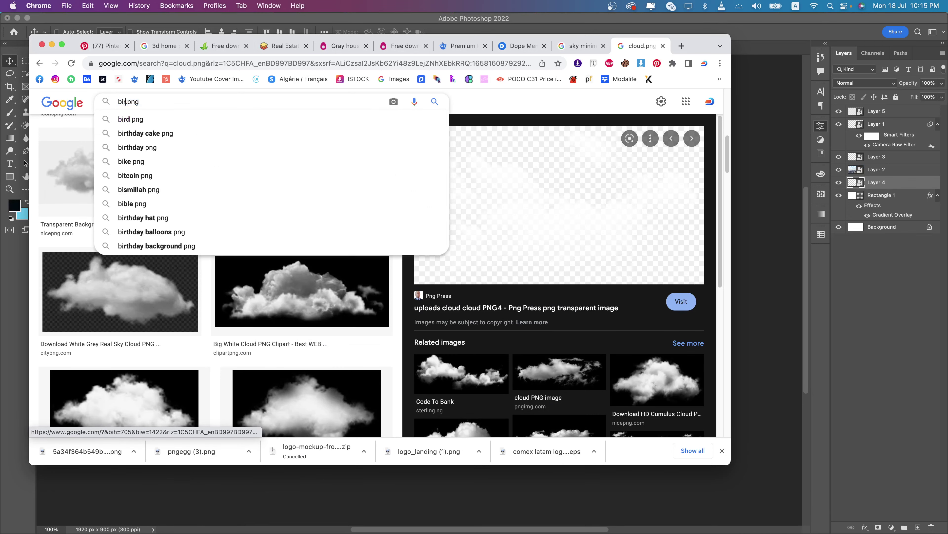
{"action": "type", "text": "rd"}
{"action": "key", "text": "Return"}
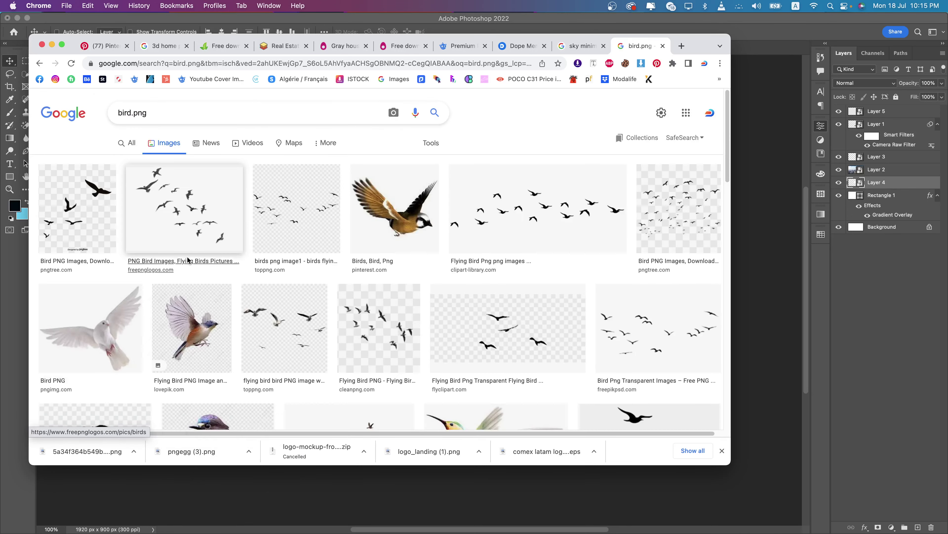
{"action": "left_click", "coordinate": [185, 209]}
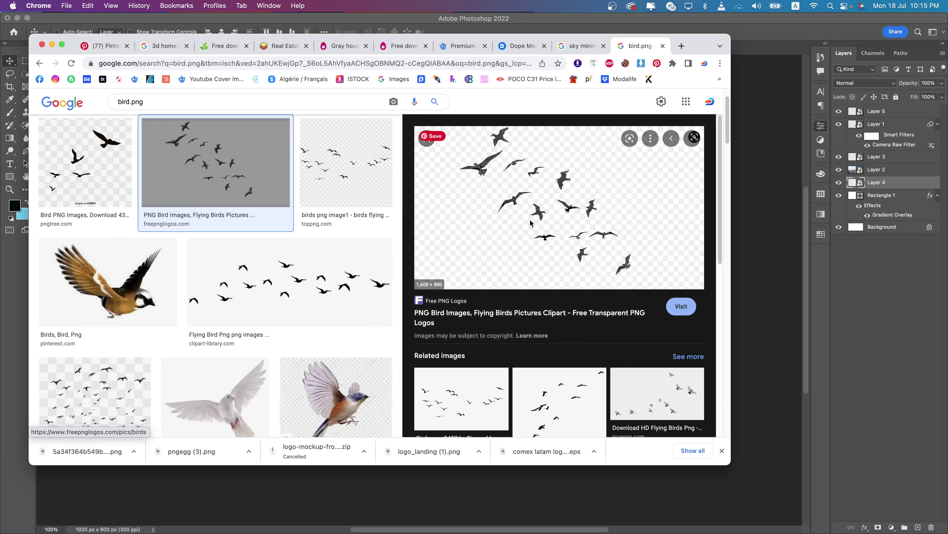
{"action": "right_click", "coordinate": [530, 218]}
Paste the flying birds shrunk above the roof, then delete that birds layer
{"action": "left_click", "coordinate": [596, 330]}
{"action": "key", "text": "super+Tab"}
{"action": "key", "text": "super+v"}
{"action": "key", "text": "super+t"}
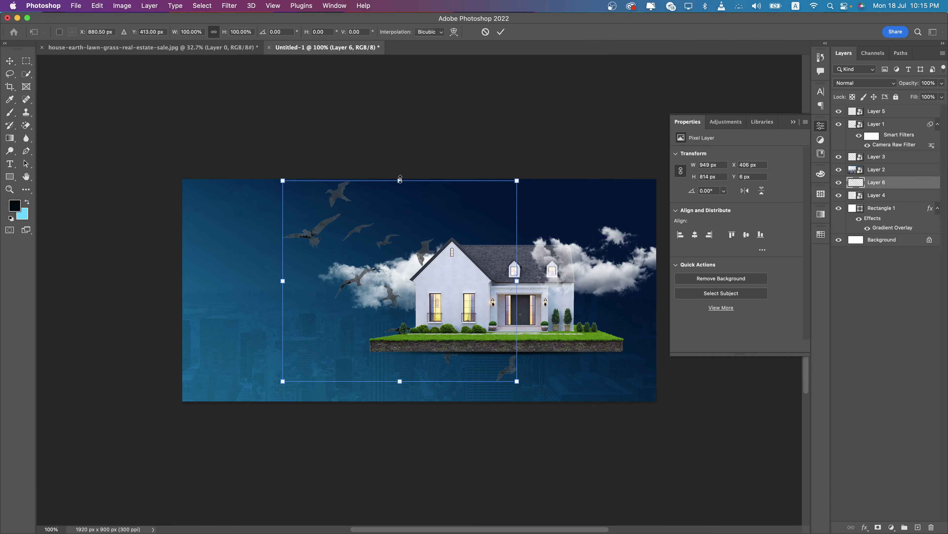
{"action": "left_click_drag", "start_coordinate": [400, 179], "coordinate": [412, 209]}
{"action": "key", "text": "Return"}
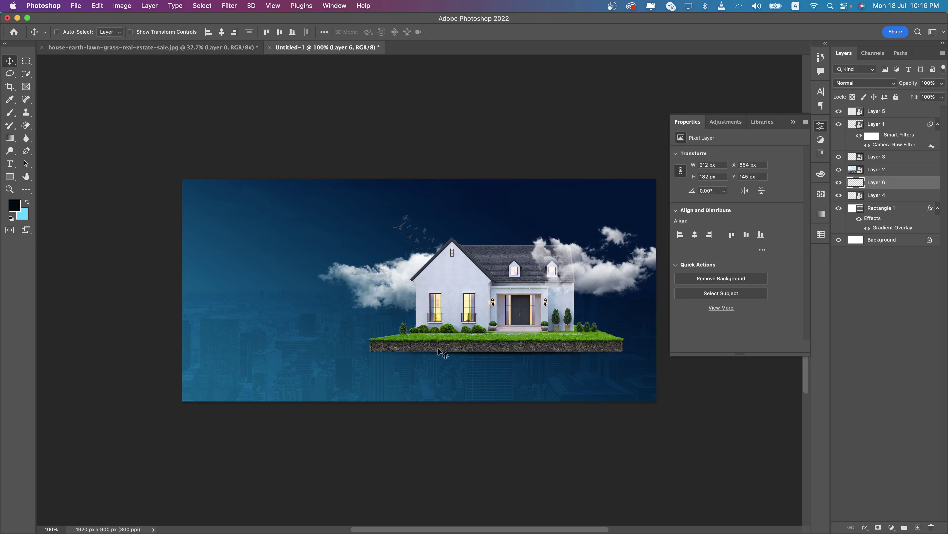
{"action": "scroll", "coordinate": [414, 239], "scroll_direction": "up", "scroll_amount": 5}
{"action": "key", "text": "Delete"}
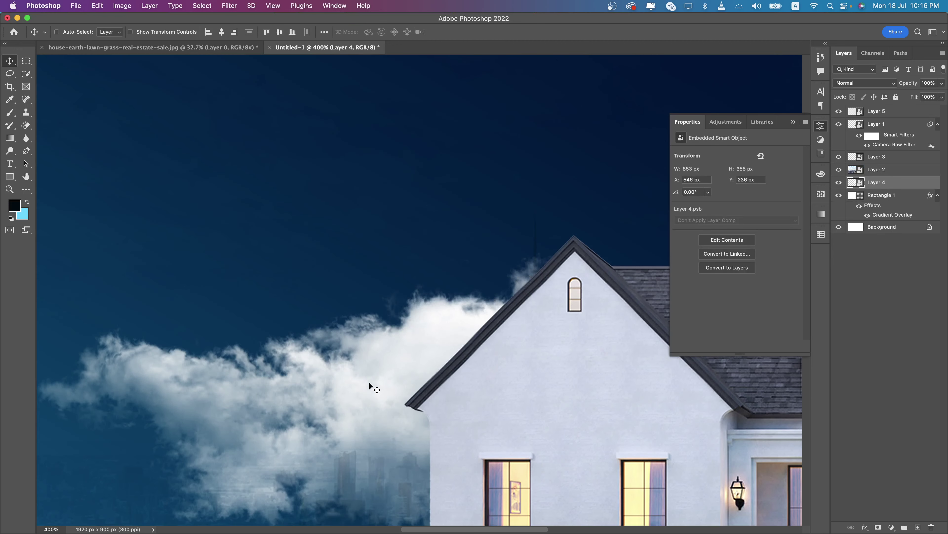
Copy a different flock-of-birds image from the bird search results
{"action": "left_click", "coordinate": [232, 500]}
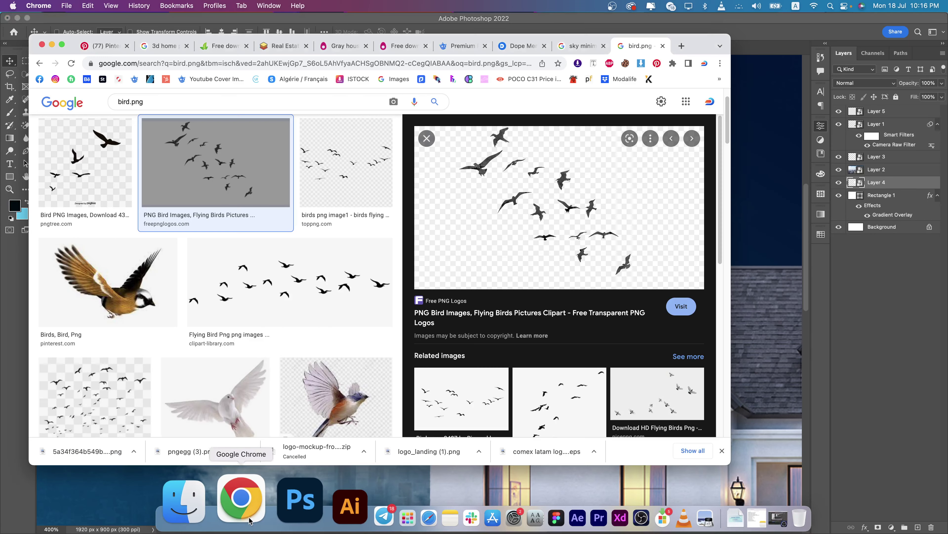
{"action": "scroll", "coordinate": [178, 298], "scroll_direction": "down", "scroll_amount": 3}
{"action": "scroll", "coordinate": [178, 298], "scroll_direction": "down", "scroll_amount": 2}
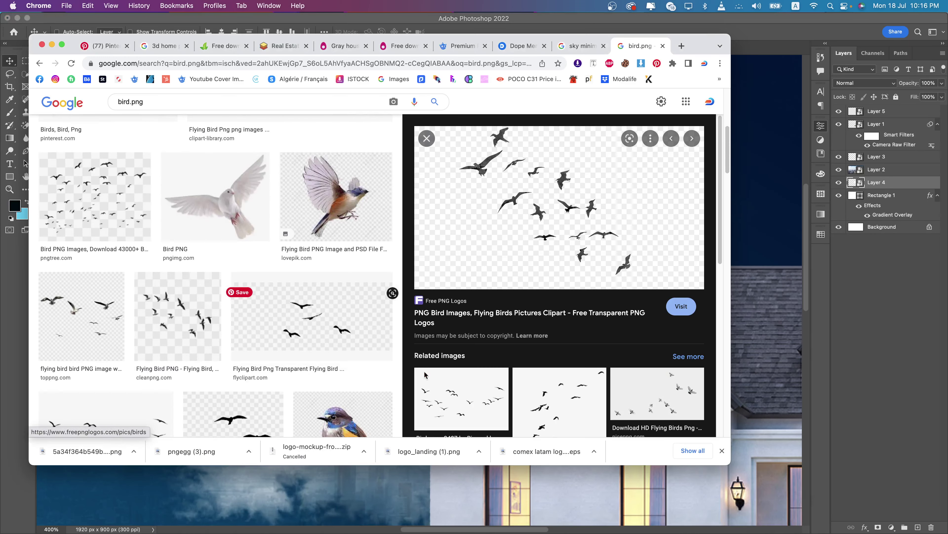
{"action": "left_click", "coordinate": [448, 384]}
{"action": "right_click", "coordinate": [570, 202]}
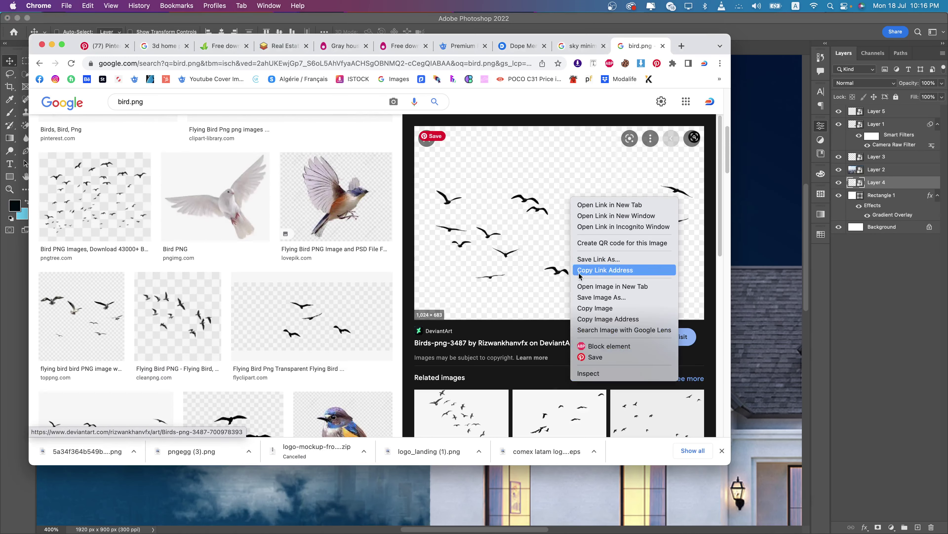
{"action": "left_click", "coordinate": [595, 308]}
Paste the second flock as a small group beside the house, then delete it too
{"action": "left_click", "coordinate": [426, 493]}
{"action": "key", "text": "super+0"}
{"action": "key", "text": "super+v"}
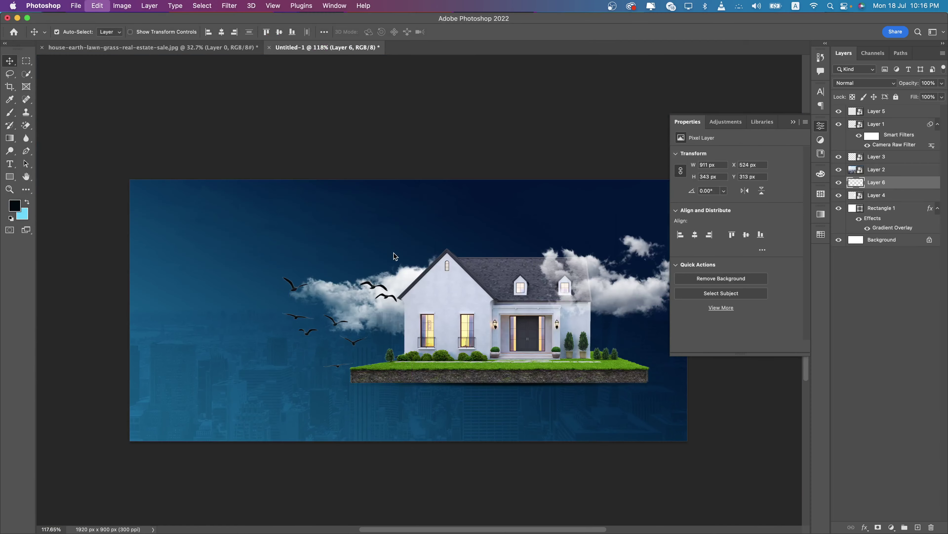
{"action": "left_click_drag", "start_coordinate": [401, 259], "coordinate": [426, 224]}
{"action": "key", "text": "super+t"}
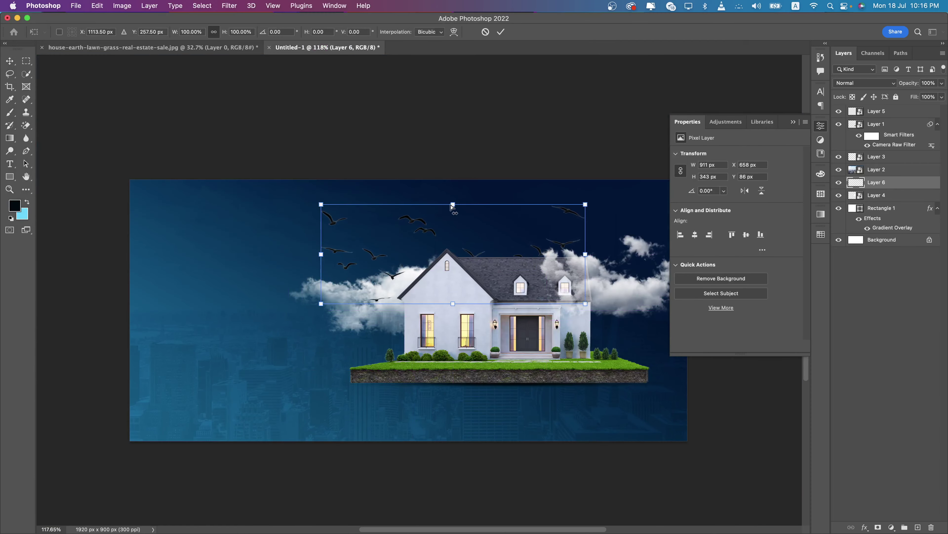
{"action": "left_click_drag", "start_coordinate": [582, 239], "coordinate": [180, 255]}
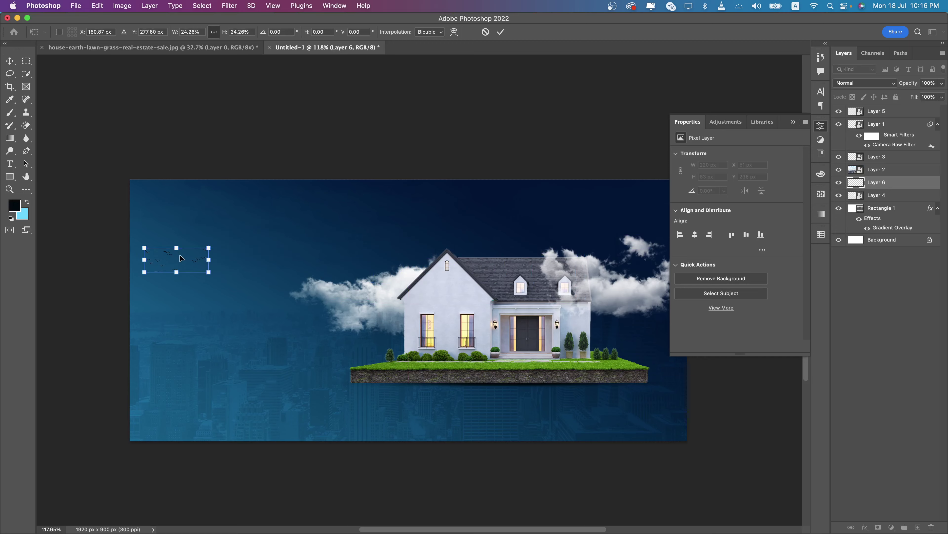
{"action": "key", "text": "Return"}
{"action": "key", "text": "BackSpace"}
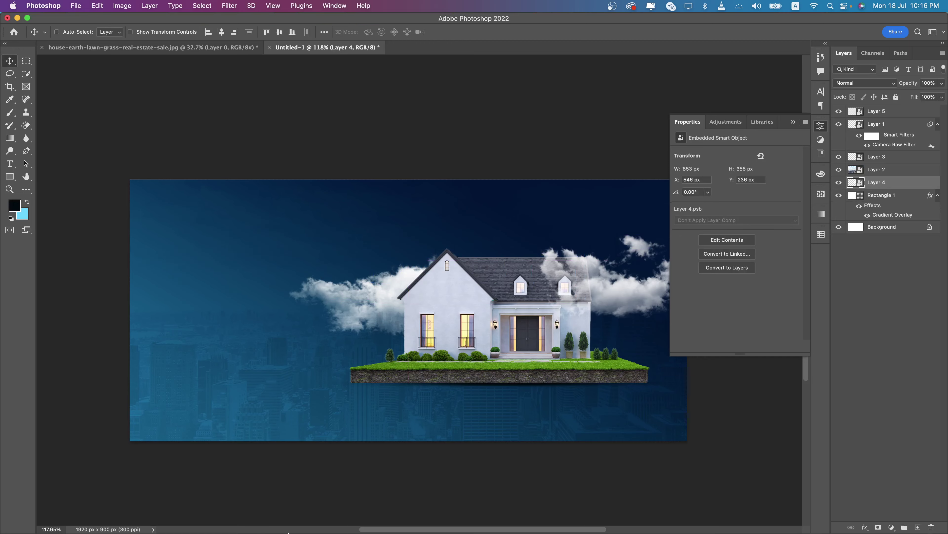
{"action": "left_click", "coordinate": [246, 520]}
Scroll the bird.png results and preview a flying-birds image
{"action": "scroll", "coordinate": [306, 323], "scroll_direction": "down", "scroll_amount": 5}
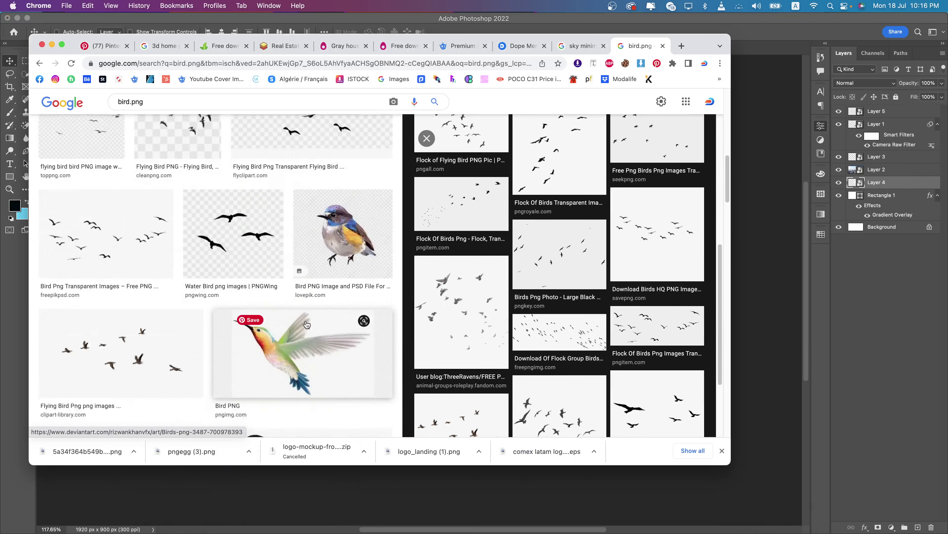
{"action": "scroll", "coordinate": [306, 323], "scroll_direction": "down", "scroll_amount": 5}
{"action": "scroll", "coordinate": [306, 323], "scroll_direction": "down", "scroll_amount": 3}
{"action": "scroll", "coordinate": [306, 319], "scroll_direction": "down", "scroll_amount": 3}
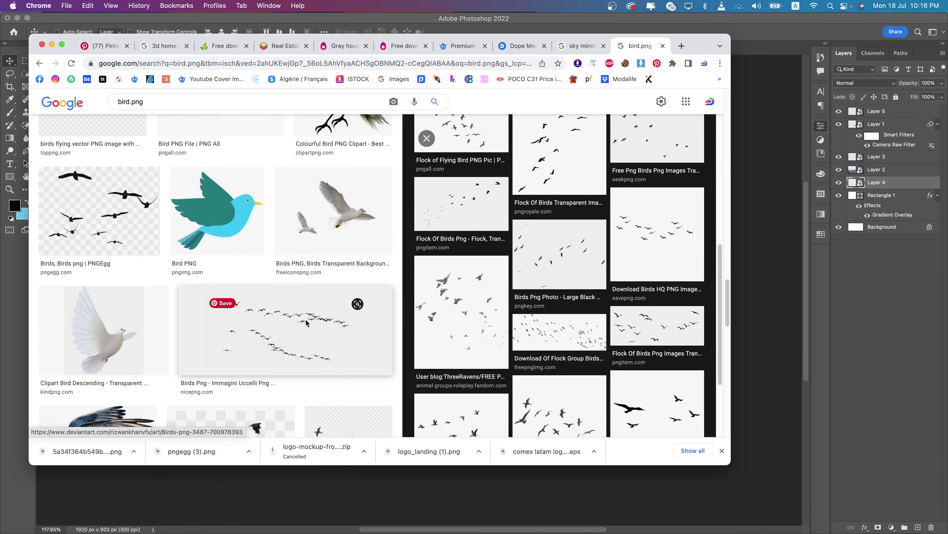
{"action": "scroll", "coordinate": [305, 319], "scroll_direction": "down", "scroll_amount": 3}
{"action": "scroll", "coordinate": [294, 310], "scroll_direction": "down", "scroll_amount": 3}
{"action": "scroll", "coordinate": [283, 297], "scroll_direction": "up", "scroll_amount": 3}
{"action": "left_click", "coordinate": [288, 291]}
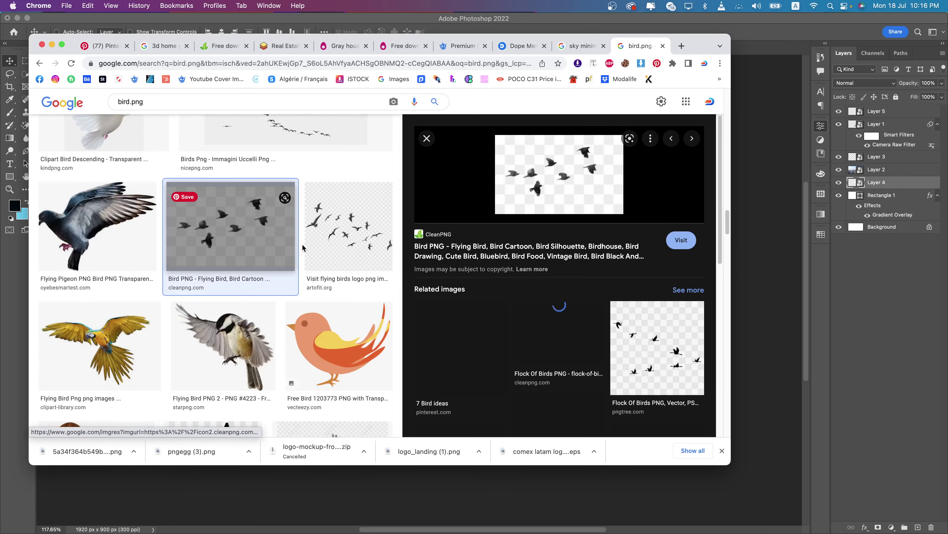
Copy the Pinterest 'Flying bird drawing' flock image
{"action": "scroll", "coordinate": [290, 298], "scroll_direction": "down", "scroll_amount": 3}
{"action": "scroll", "coordinate": [291, 262], "scroll_direction": "down", "scroll_amount": 3}
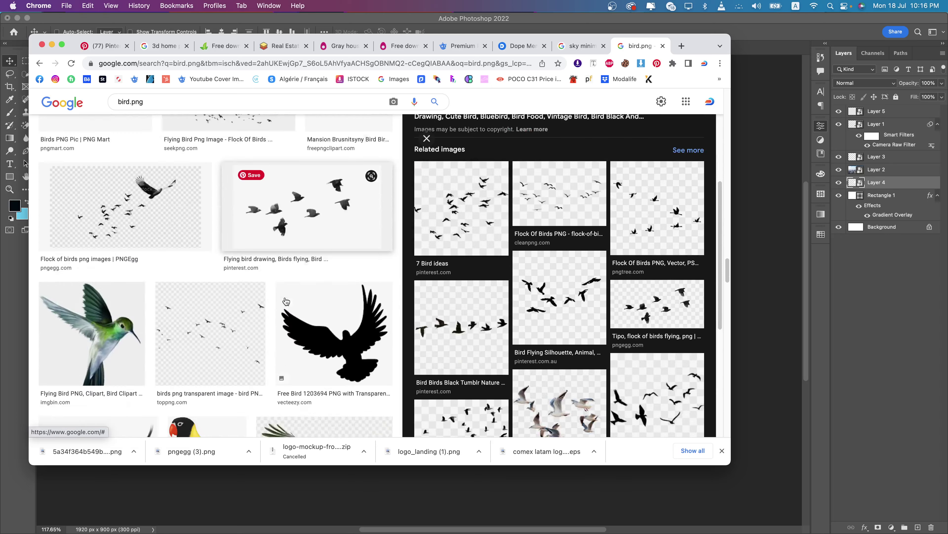
{"action": "scroll", "coordinate": [295, 225], "scroll_direction": "down", "scroll_amount": 2}
{"action": "left_click", "coordinate": [297, 164]}
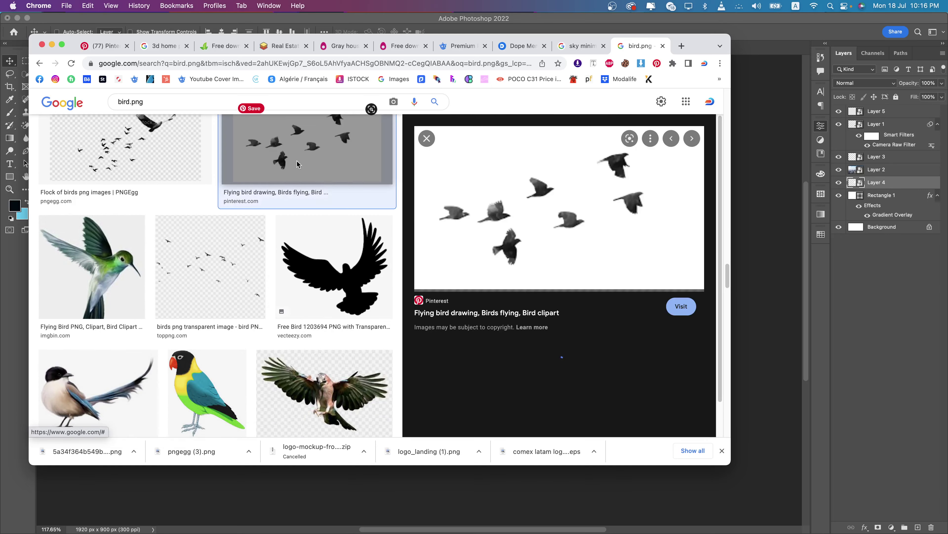
{"action": "right_click", "coordinate": [521, 208]}
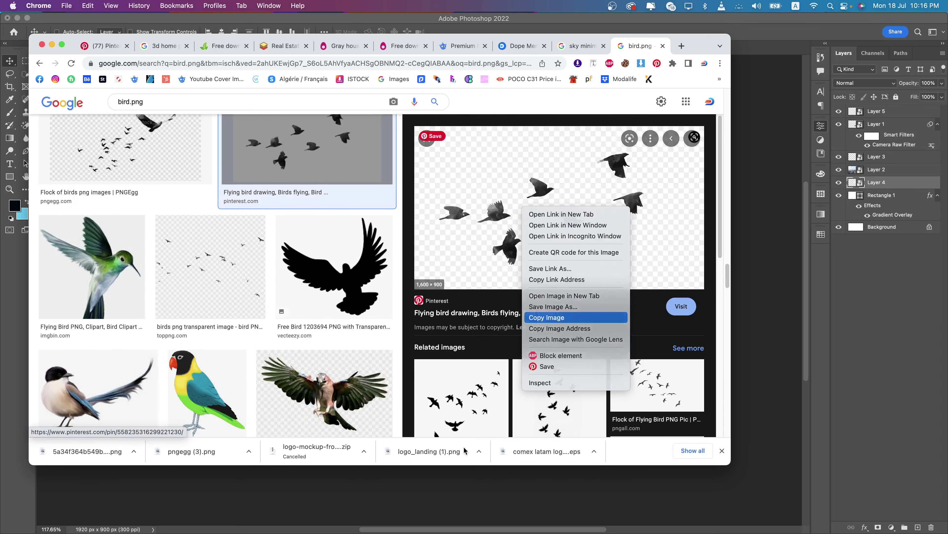
{"action": "key", "text": "super+h"}
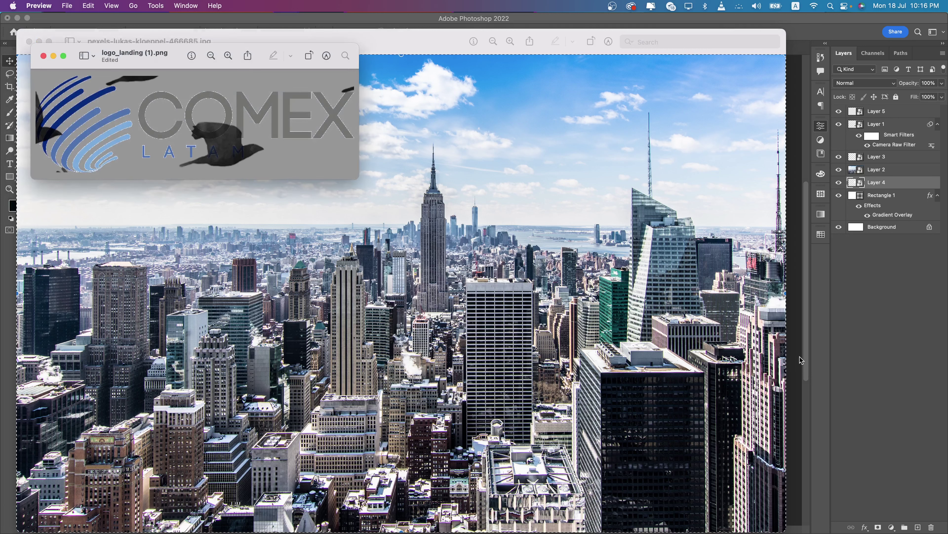
Paste the Pinterest birds as Layer 6, shrunk to 249×136 px just above the roof
{"action": "key", "text": "super+h"}
{"action": "key", "text": "super+v"}
{"action": "key", "text": "super+space"}
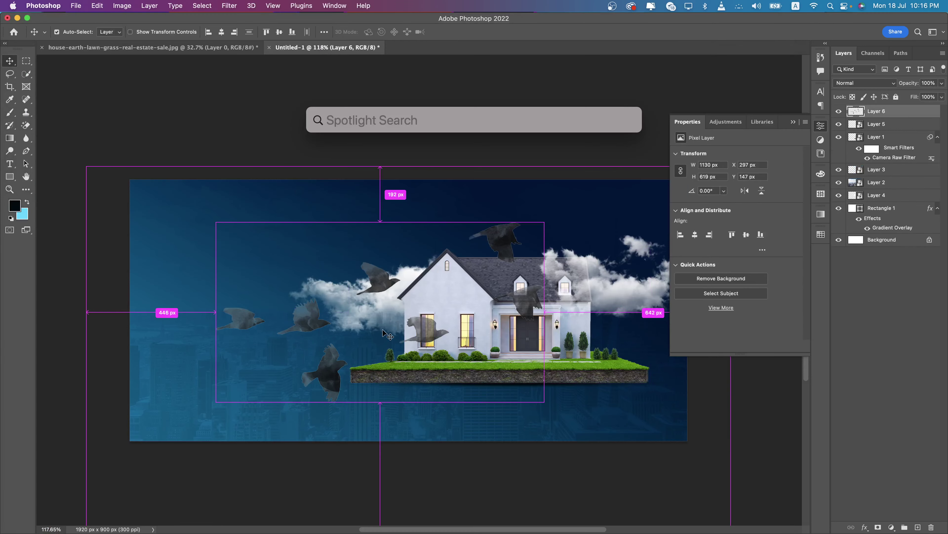
{"action": "key", "text": "Escape"}
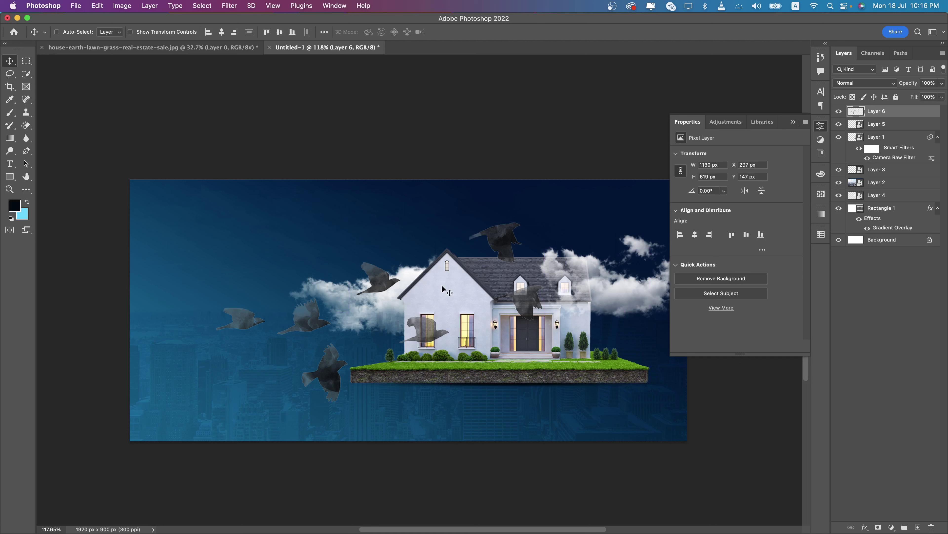
{"action": "key", "text": "super+t"}
{"action": "mouse_move", "coordinate": [546, 320]}
{"action": "left_mouse_down"}
{"action": "mouse_move", "coordinate": [289, 320]}
{"action": "mouse_move", "coordinate": [200, 266]}
{"action": "mouse_move", "coordinate": [195, 224]}
{"action": "mouse_move", "coordinate": [448, 212]}
{"action": "mouse_move", "coordinate": [431, 237]}
{"action": "left_mouse_up"}
{"action": "key", "text": "Return"}
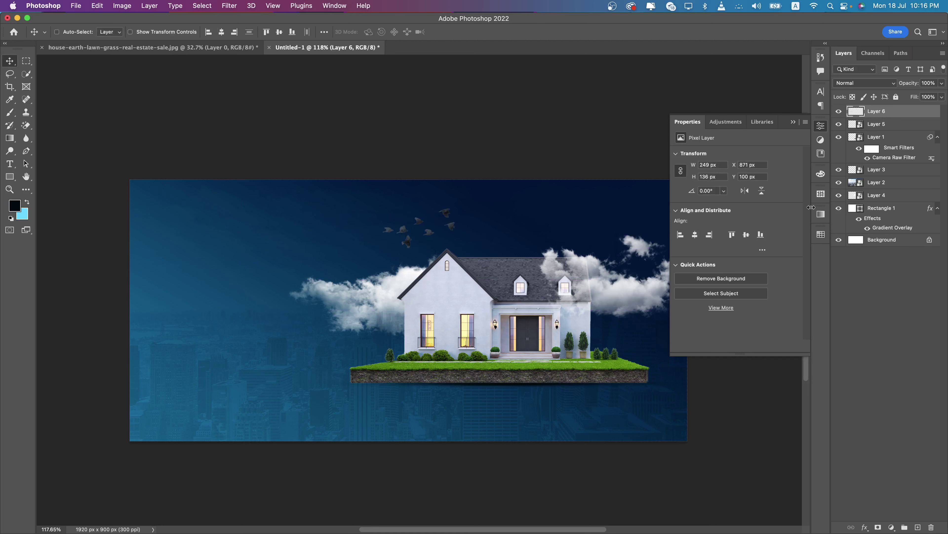
{"action": "double_click", "coordinate": [884, 227]}
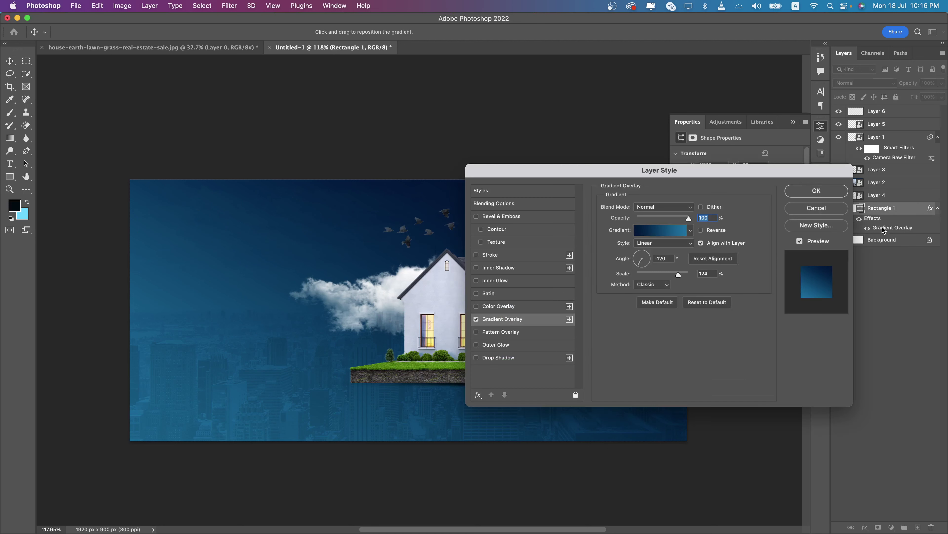
{"action": "left_click", "coordinate": [643, 231]}
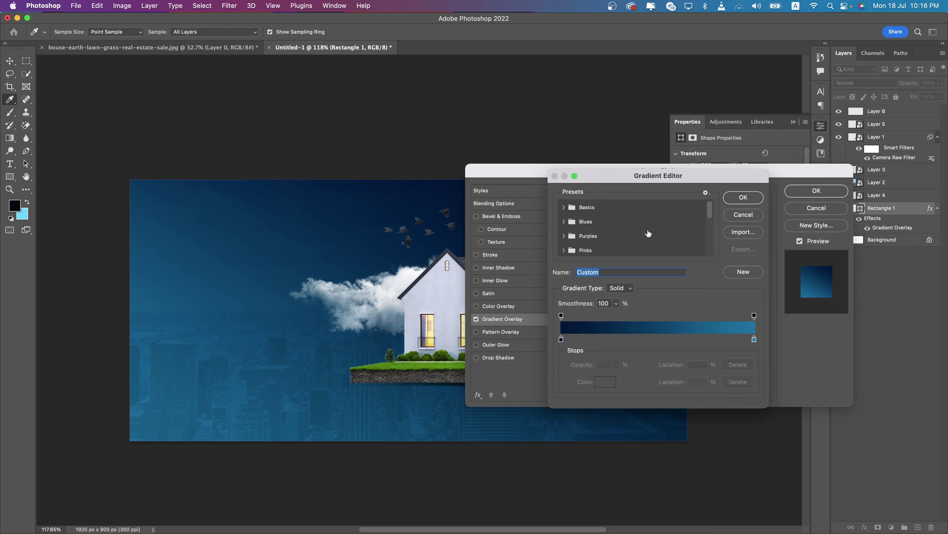
{"action": "left_click", "coordinate": [562, 340]}
{"action": "double_click", "coordinate": [561, 340]}
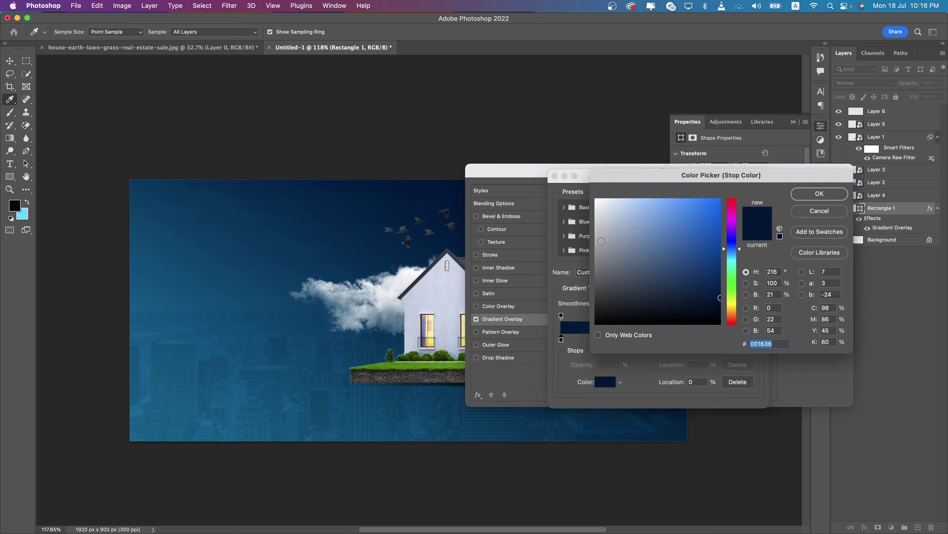
{"action": "left_click", "coordinate": [661, 276]}
{"action": "left_click", "coordinate": [641, 260]}
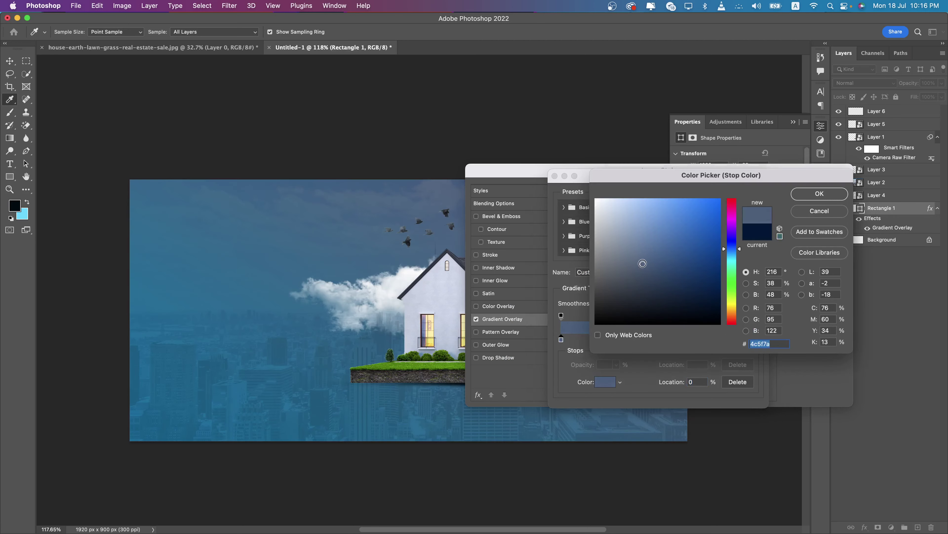
{"action": "type", "text": "ffffff"}
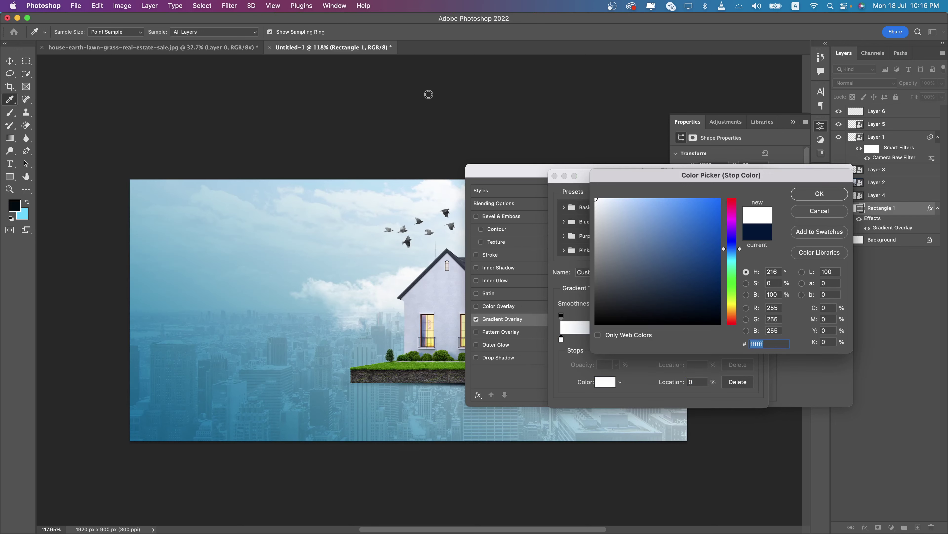
{"action": "left_click", "coordinate": [804, 194]}
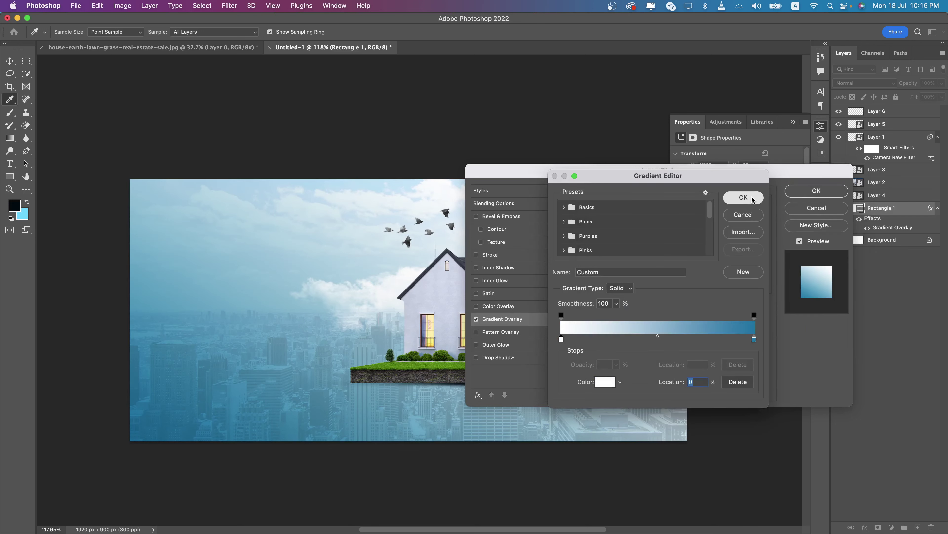
{"action": "left_click", "coordinate": [744, 197]}
{"action": "left_click", "coordinate": [809, 195]}
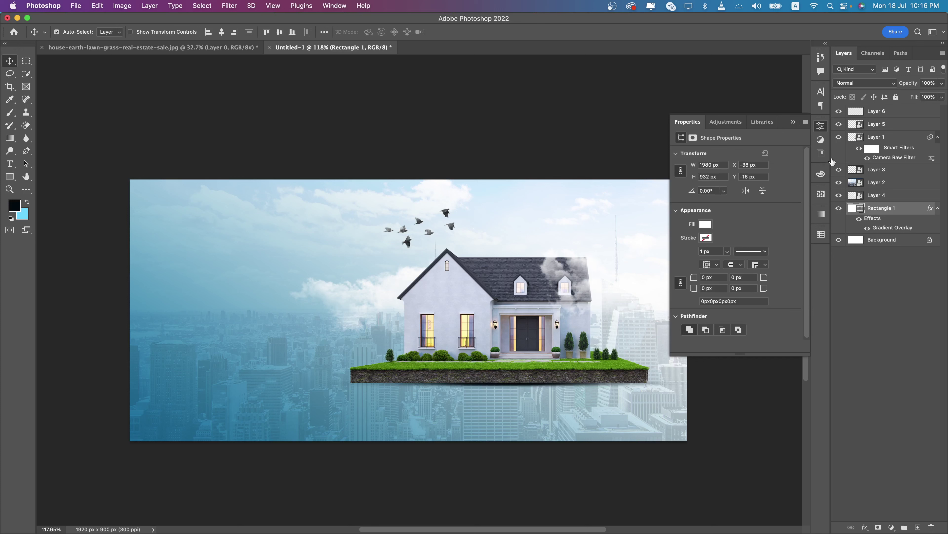
{"action": "key", "text": "super+z"}
Select and hide the Layer 6 birds
{"action": "left_click", "coordinate": [57, 33]}
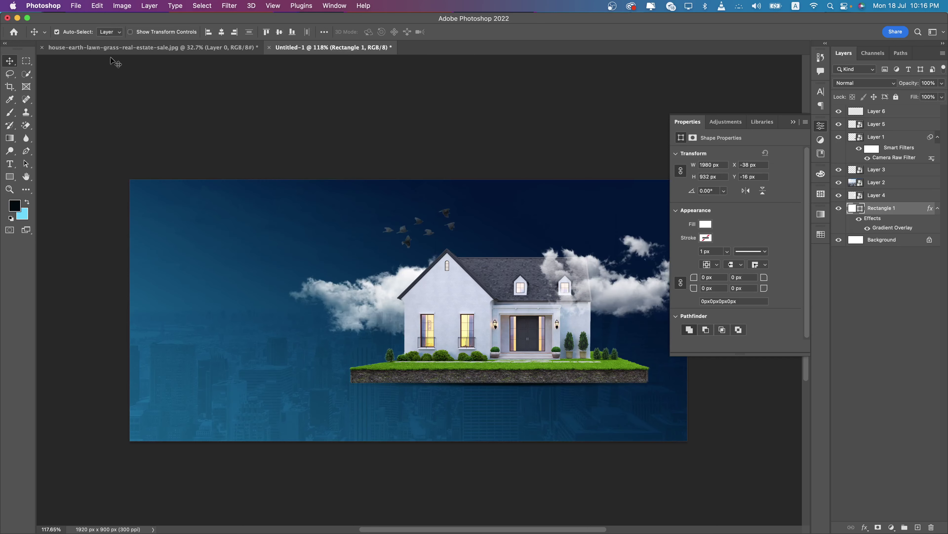
{"action": "left_click", "coordinate": [451, 226]}
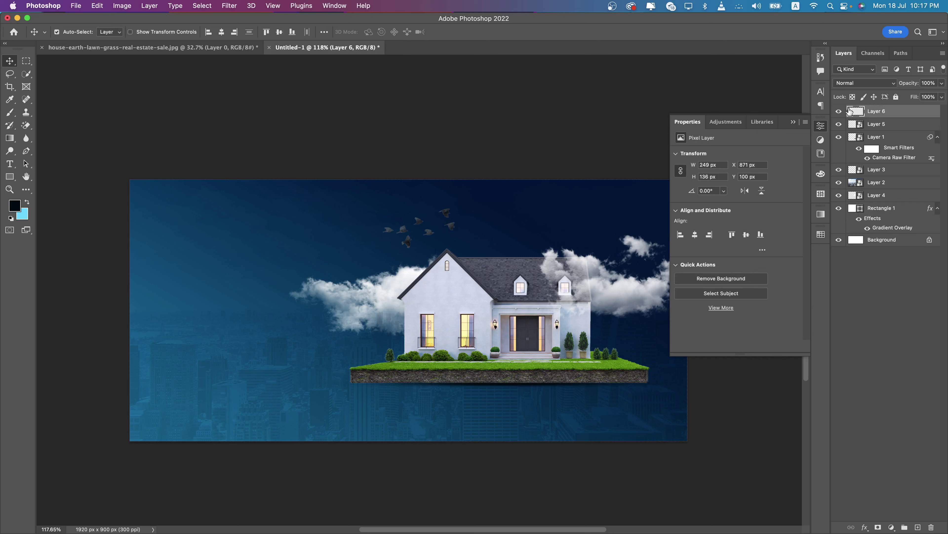
{"action": "left_click", "coordinate": [839, 111]}
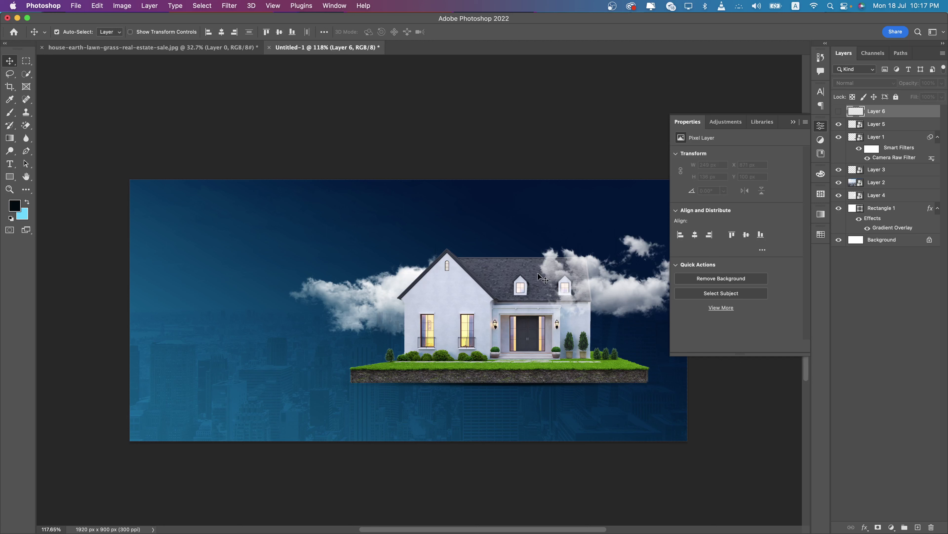
Scale the Layer 2 skyline down to 32.98% (1924×1195 px) and move it lower
{"action": "left_click", "coordinate": [865, 182]}
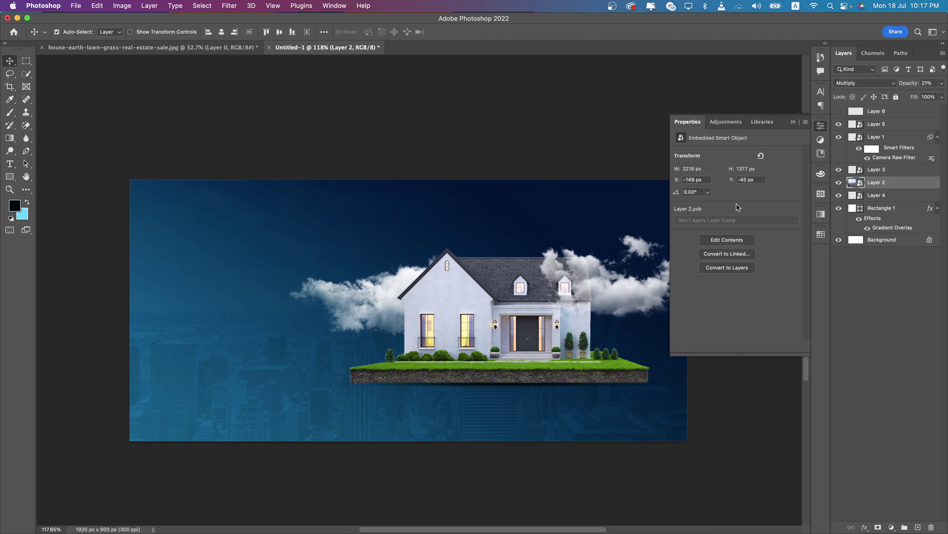
{"action": "key", "text": "ctrl+t"}
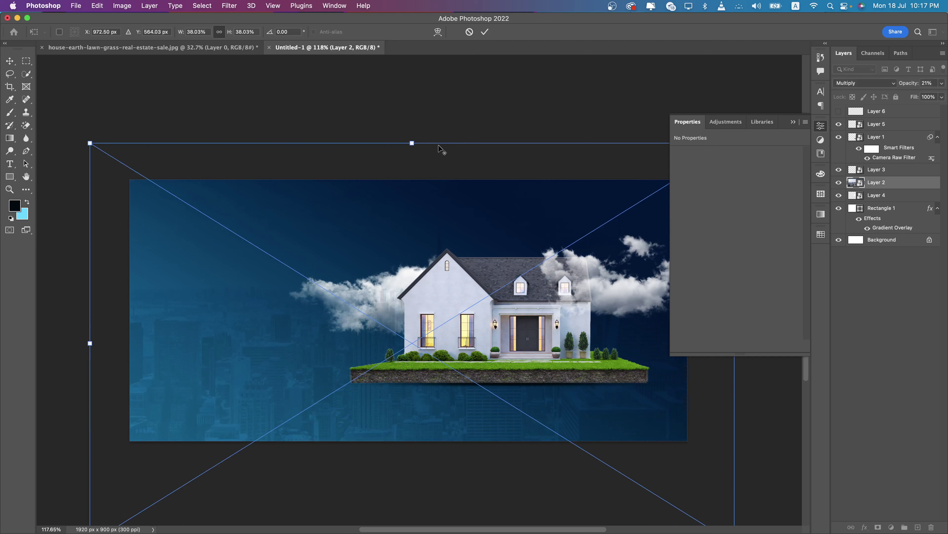
{"action": "left_click_drag", "start_coordinate": [433, 141], "coordinate": [435, 257]}
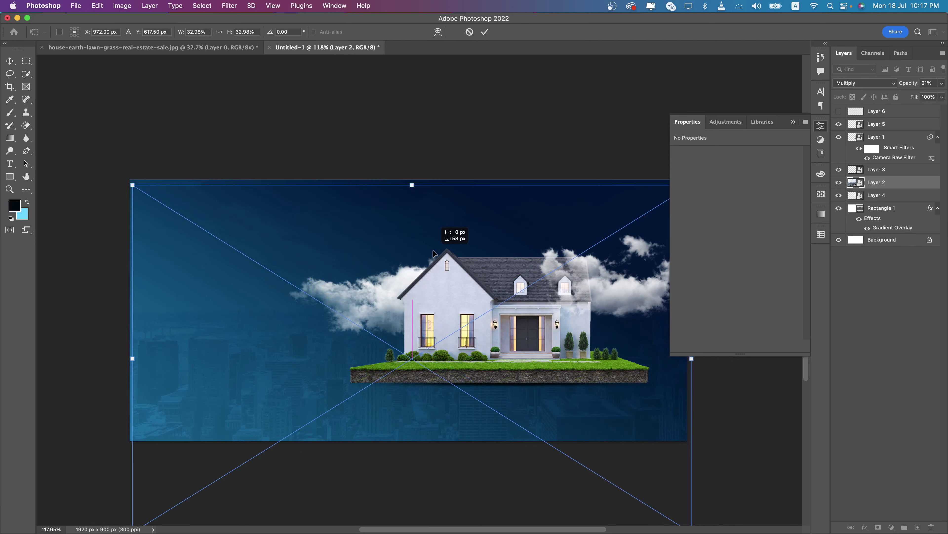
{"action": "key", "text": "Return"}
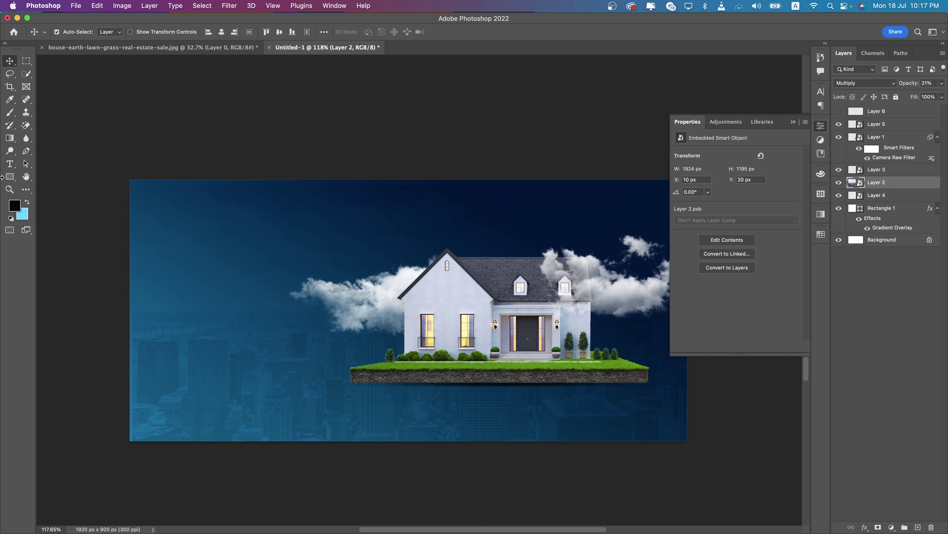
{"action": "key", "text": "t"}
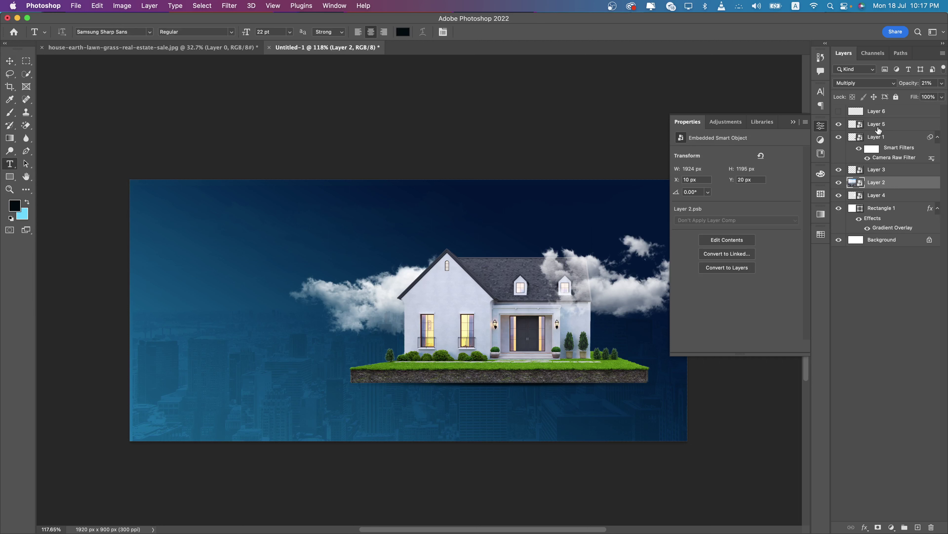
Type ELEGANT in left-aligned Montserrat Bold at the banner's upper left
{"action": "left_click", "coordinate": [877, 127]}
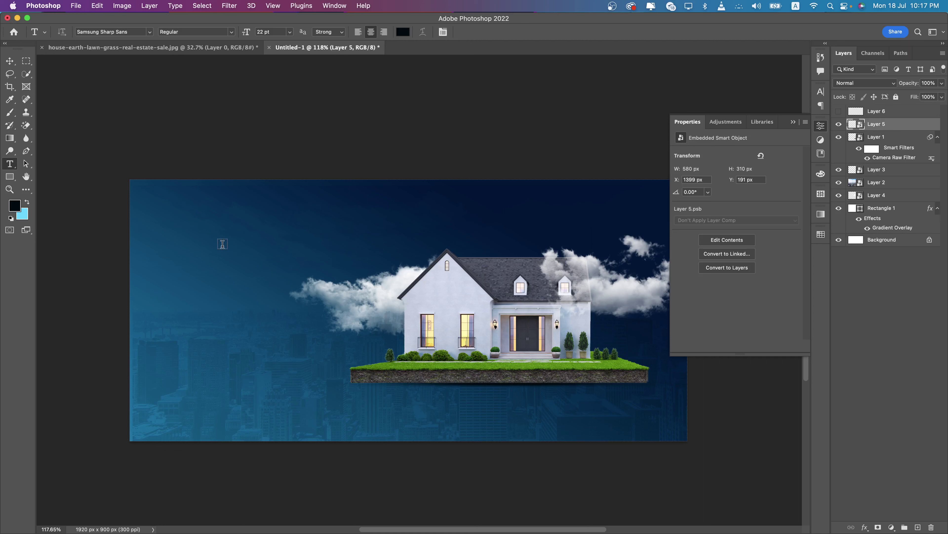
{"action": "left_click", "coordinate": [222, 244]}
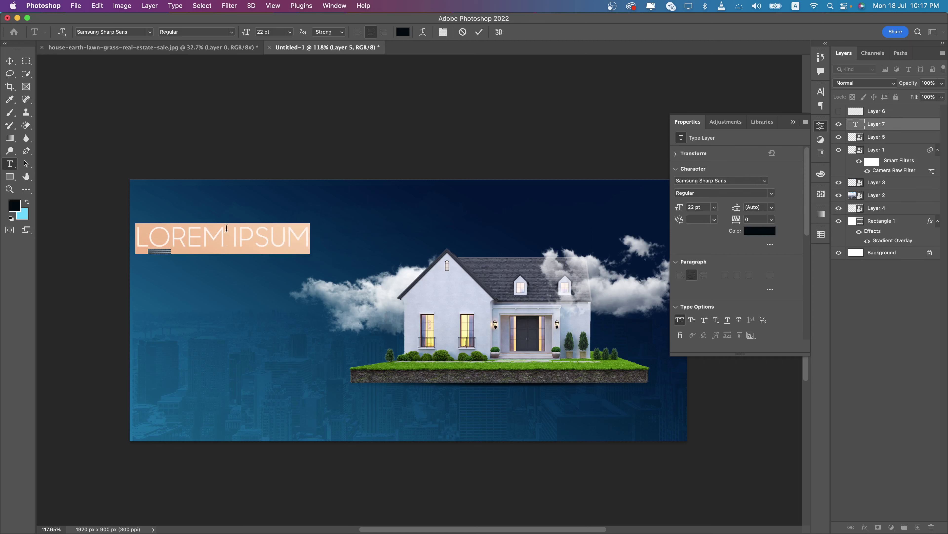
{"action": "left_click", "coordinate": [131, 33]}
{"action": "type", "text": "mont"}
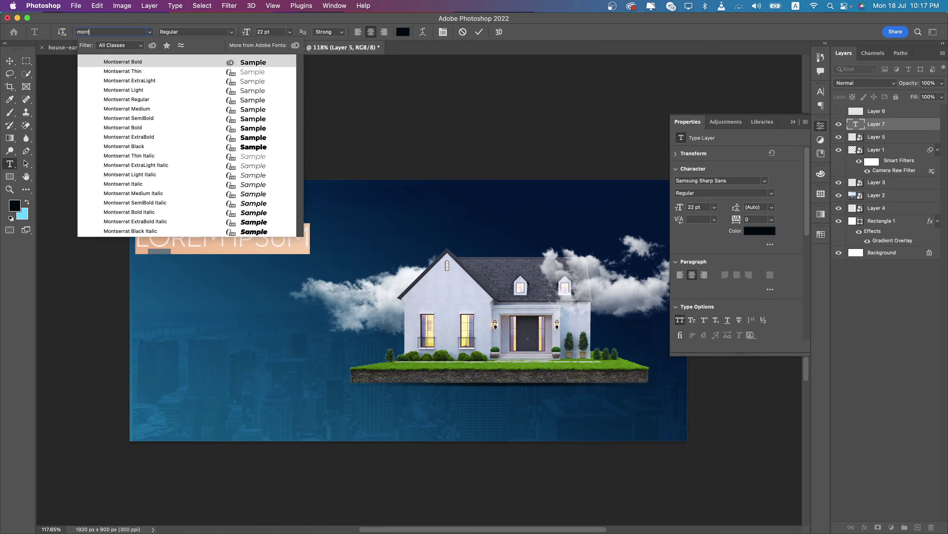
{"action": "key", "text": "Down"}
{"action": "key", "text": "Down"}
{"action": "left_click", "coordinate": [196, 128]}
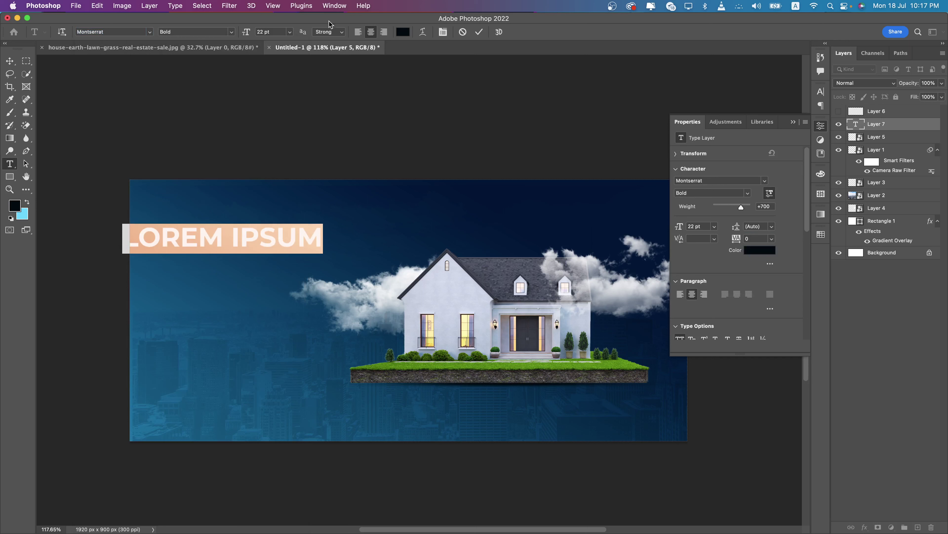
{"action": "left_click", "coordinate": [358, 32]}
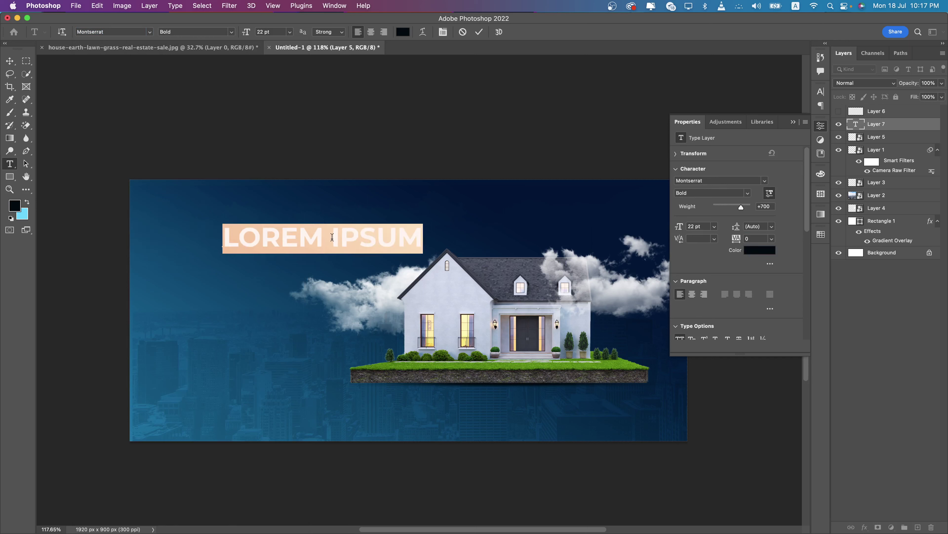
{"action": "type", "text": "ELEG"}
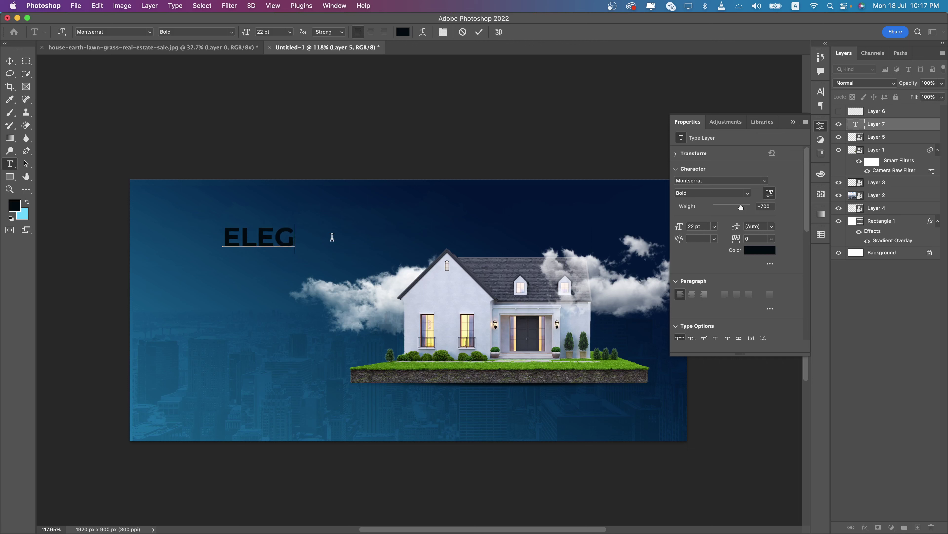
{"action": "type", "text": "ANT"}
Colour ELEGANT white (ffffff) and scale it to about 60%, shifting it left
{"action": "double_click", "coordinate": [332, 237]}
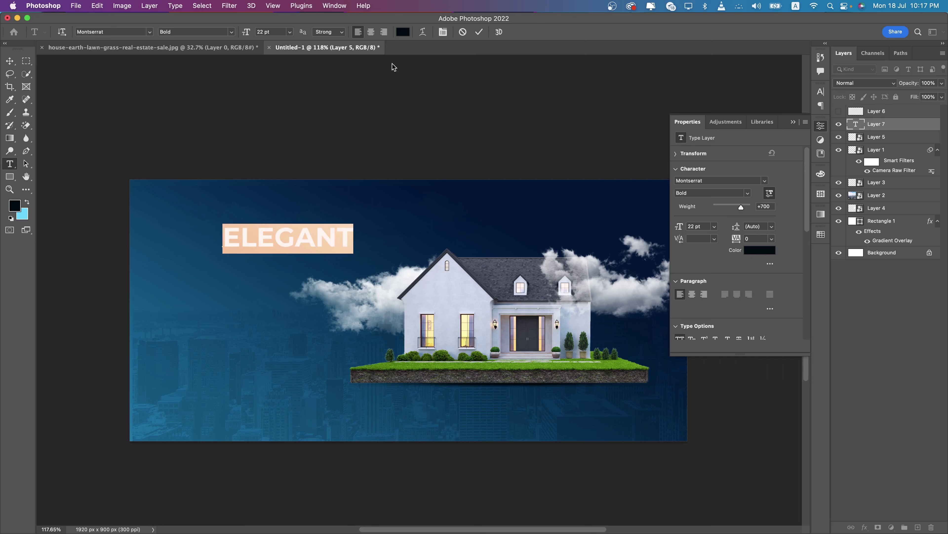
{"action": "left_click", "coordinate": [403, 32]}
{"action": "type", "text": "ffffff"}
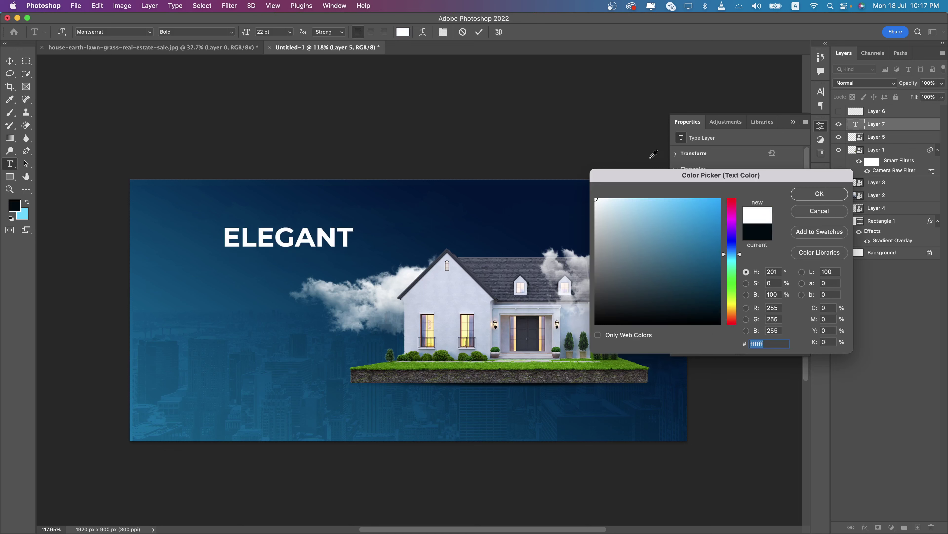
{"action": "left_click", "coordinate": [817, 189]}
{"action": "left_click", "coordinate": [10, 61]}
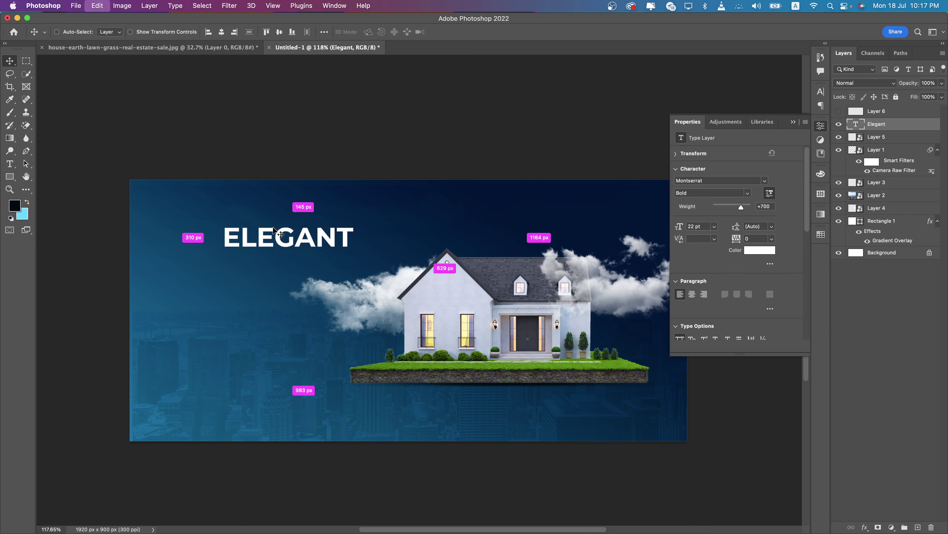
{"action": "key", "text": "ctrl+t"}
{"action": "mouse_move", "coordinate": [357, 241]}
{"action": "left_mouse_down"}
{"action": "mouse_move", "coordinate": [301, 241]}
{"action": "mouse_move", "coordinate": [260, 257]}
{"action": "left_mouse_up"}
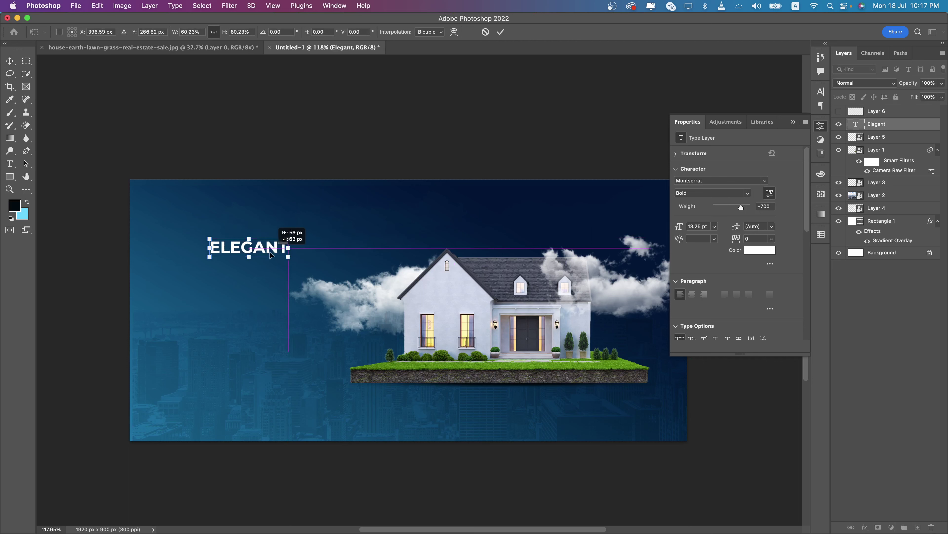
{"action": "key", "text": "Return"}
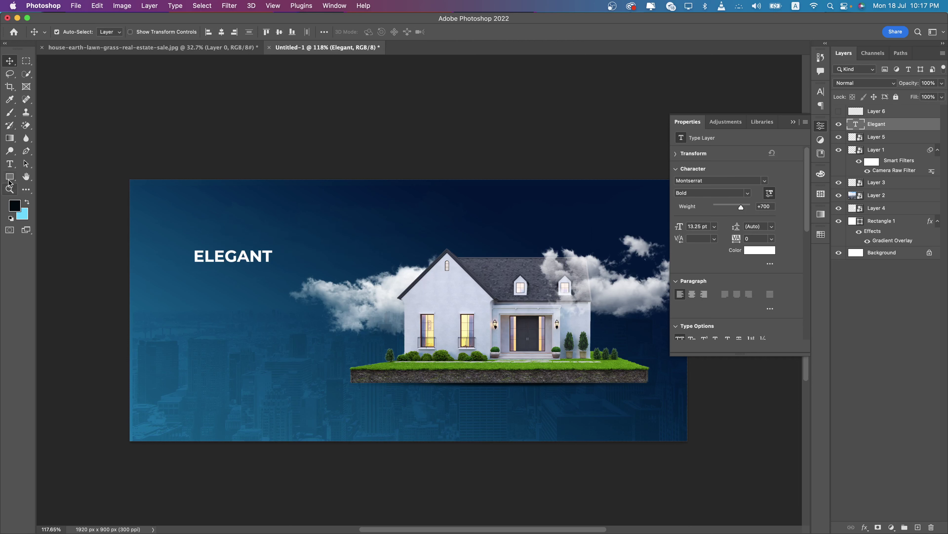
Draw a thin white line-shaped rectangle left of ELEGANT
{"action": "left_click", "coordinate": [10, 177]}
{"action": "scroll", "coordinate": [166, 257], "scroll_direction": "up", "scroll_amount": 5}
{"action": "left_click_drag", "start_coordinate": [166, 256], "coordinate": [170, 250]}
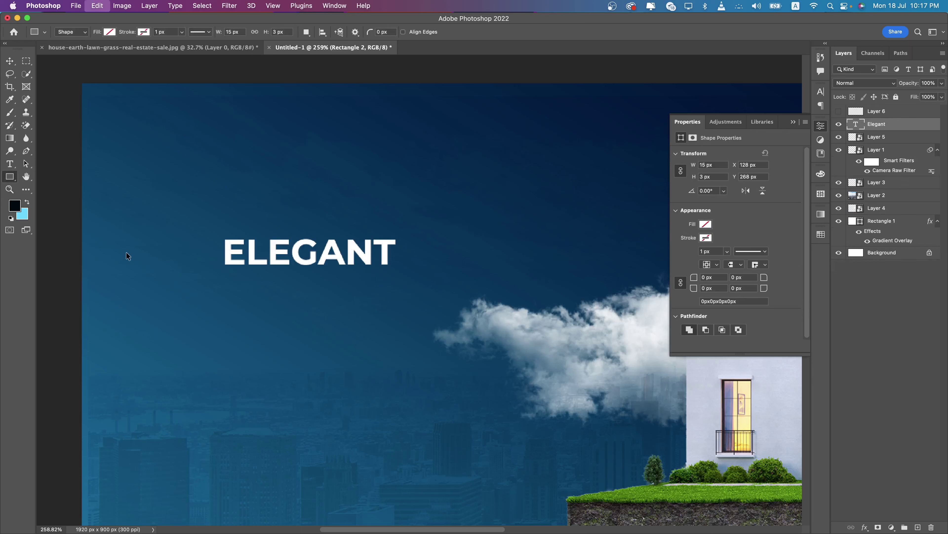
{"action": "key", "text": "ctrl+z"}
{"action": "left_click_drag", "start_coordinate": [107, 248], "coordinate": [213, 248]}
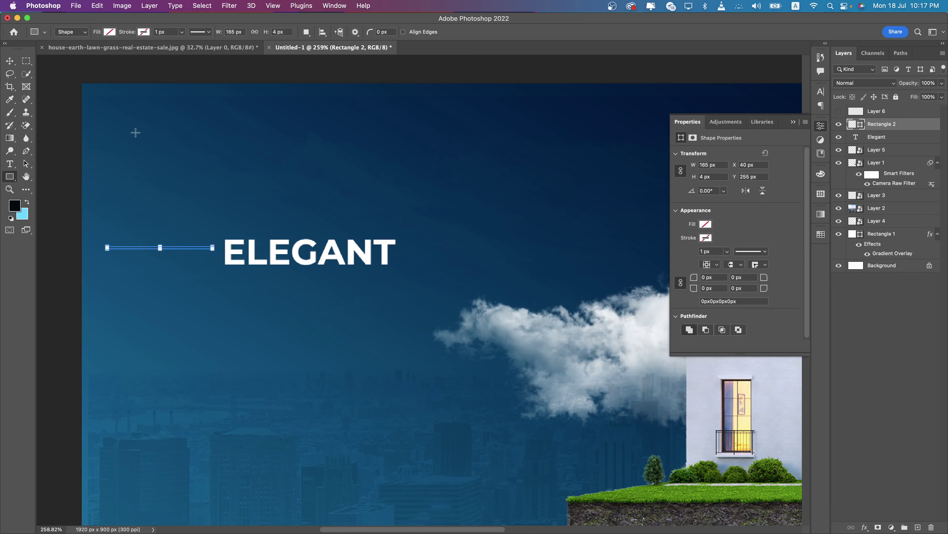
{"action": "left_click", "coordinate": [111, 32]}
{"action": "left_click", "coordinate": [55, 84]}
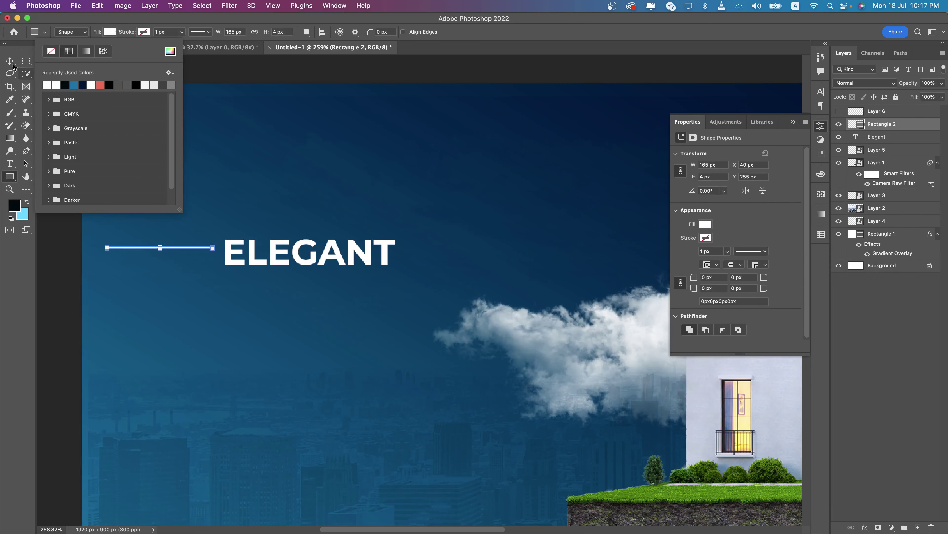
Nudge the white line into place and start a new text layer below ELEGANT
{"action": "left_click", "coordinate": [9, 61]}
{"action": "scroll", "coordinate": [146, 248], "scroll_direction": "up", "scroll_amount": 2}
{"action": "scroll", "coordinate": [146, 248], "scroll_direction": "up", "scroll_amount": 3}
{"action": "left_click_drag", "start_coordinate": [181, 254], "coordinate": [207, 266]}
{"action": "scroll", "coordinate": [181, 262], "scroll_direction": "down", "scroll_amount": 5}
{"action": "scroll", "coordinate": [208, 264], "scroll_direction": "up", "scroll_amount": 3}
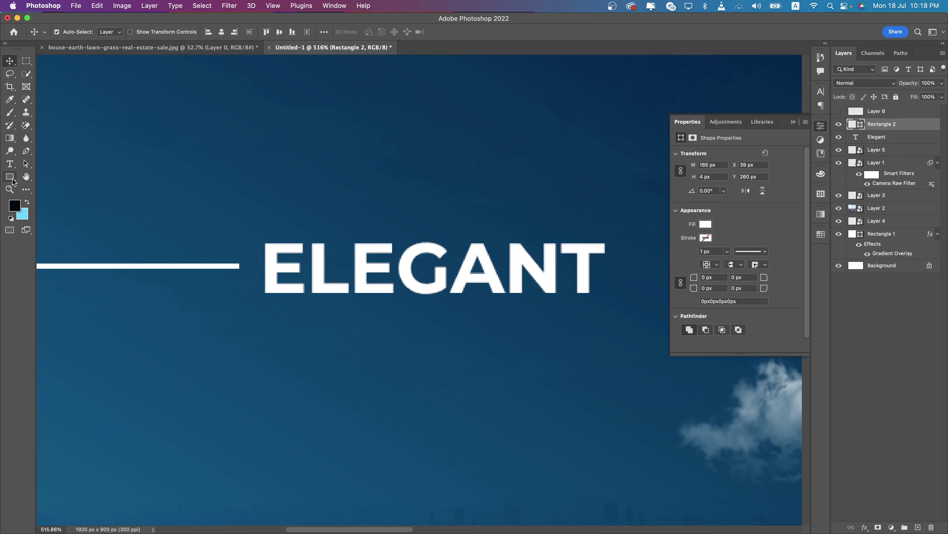
{"action": "key", "text": "z"}
{"action": "scroll", "coordinate": [287, 351], "scroll_direction": "down", "scroll_amount": 1}
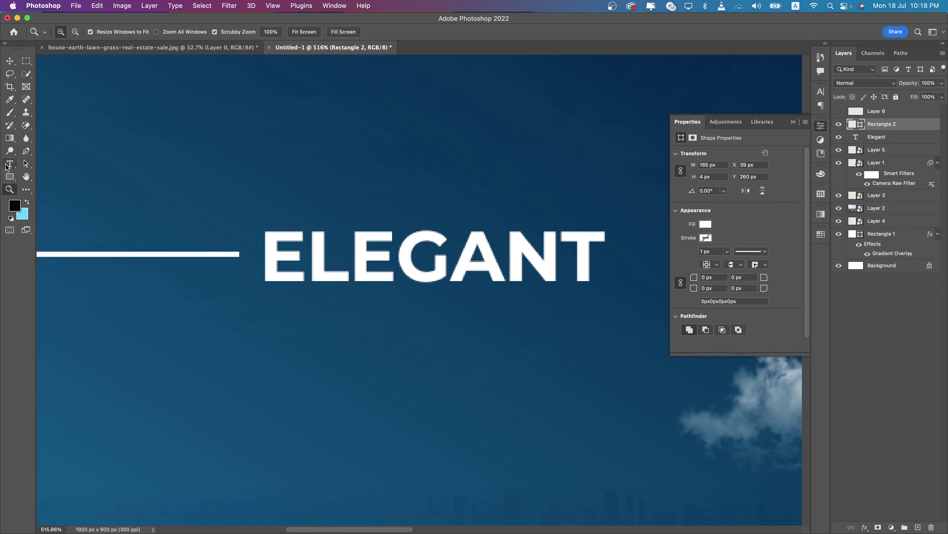
{"action": "key", "text": "t"}
{"action": "scroll", "coordinate": [286, 291], "scroll_direction": "down", "scroll_amount": 3}
{"action": "left_click", "coordinate": [288, 351]}
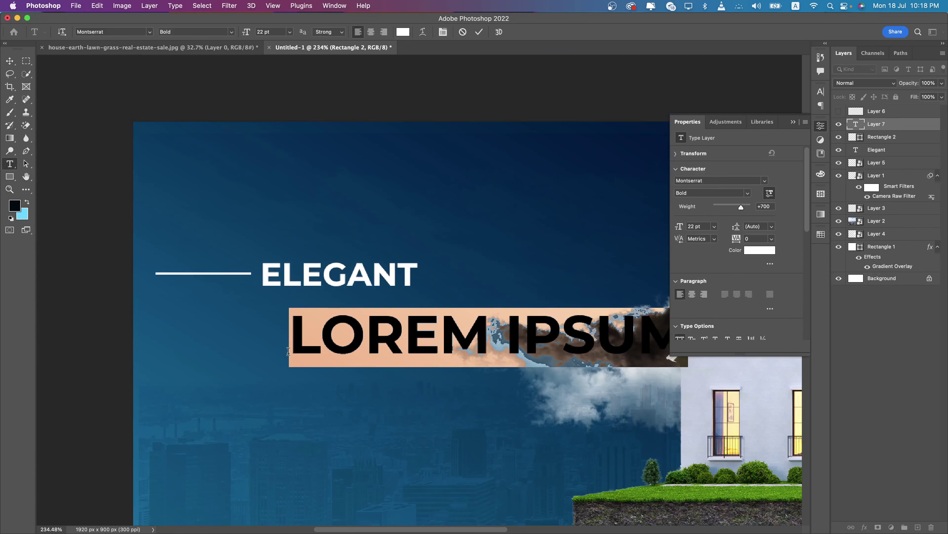
Type HOME, commit it, then enlarge it to about double size and shift it left and down
{"action": "type", "text": "HOME"}
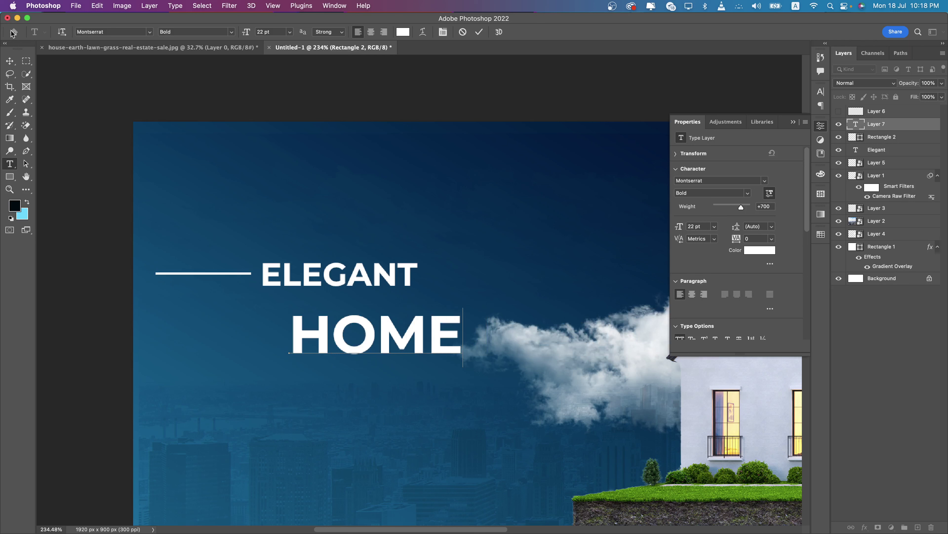
{"action": "key", "text": "super+Return"}
{"action": "key", "text": "super+t"}
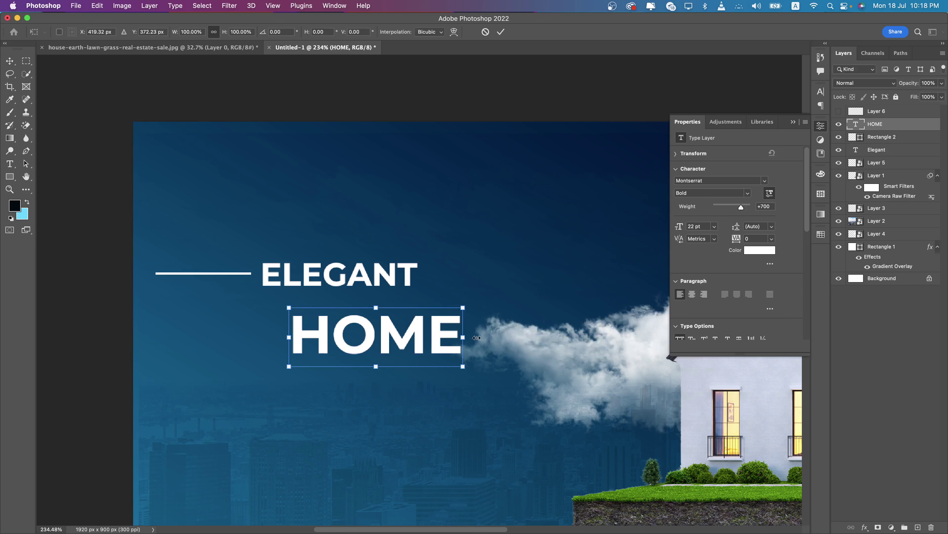
{"action": "left_click_drag", "start_coordinate": [477, 337], "coordinate": [641, 318]}
{"action": "left_click_drag", "start_coordinate": [539, 309], "coordinate": [502, 323]}
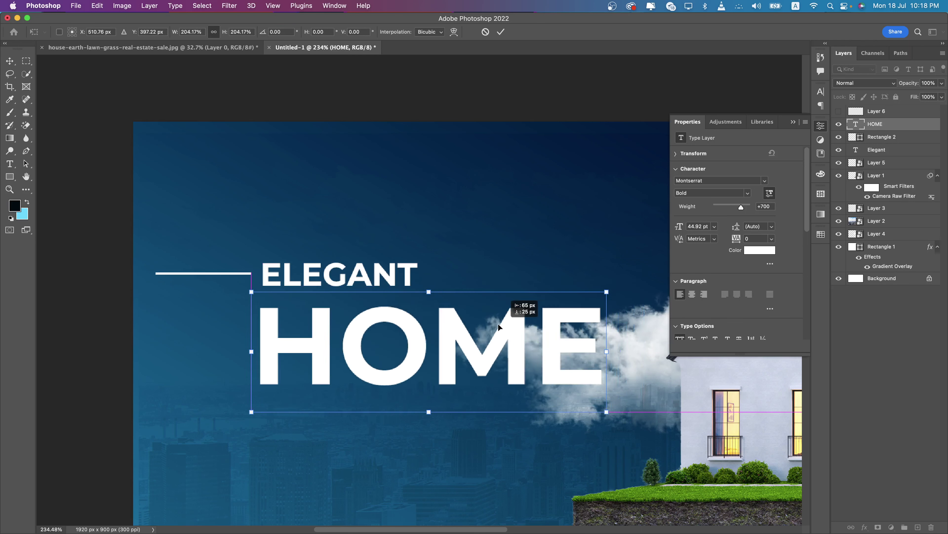
{"action": "key", "text": "Return"}
Show the rulers and place a vertical guide on ELEGANT's left edge
{"action": "key", "text": "super+r"}
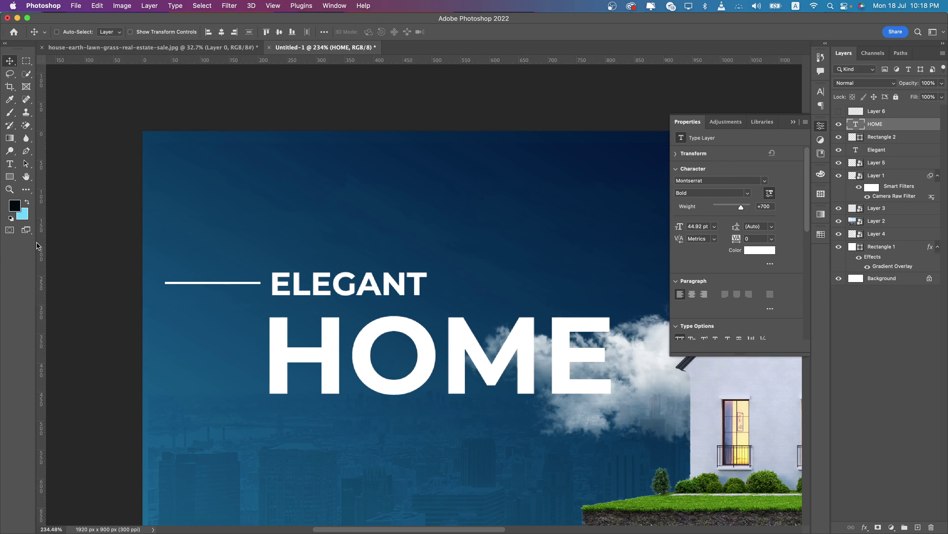
{"action": "left_click_drag", "start_coordinate": [41, 246], "coordinate": [273, 320]}
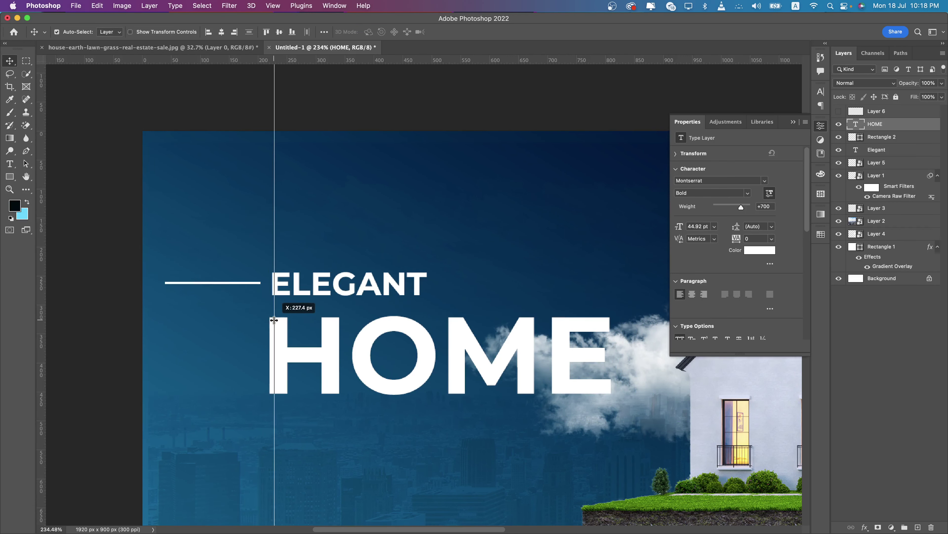
{"action": "scroll", "coordinate": [273, 320], "scroll_direction": "up", "scroll_amount": 5}
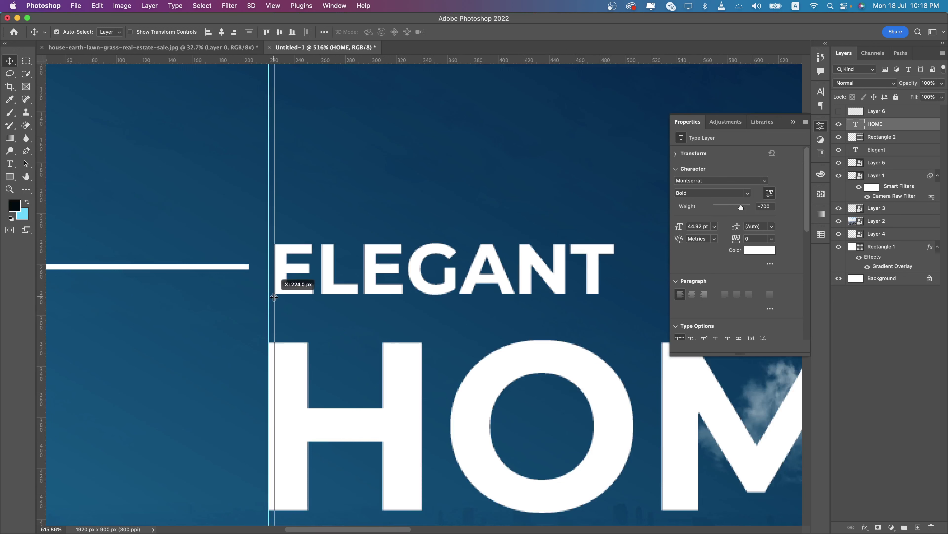
{"action": "left_click_drag", "start_coordinate": [273, 320], "coordinate": [305, 360]}
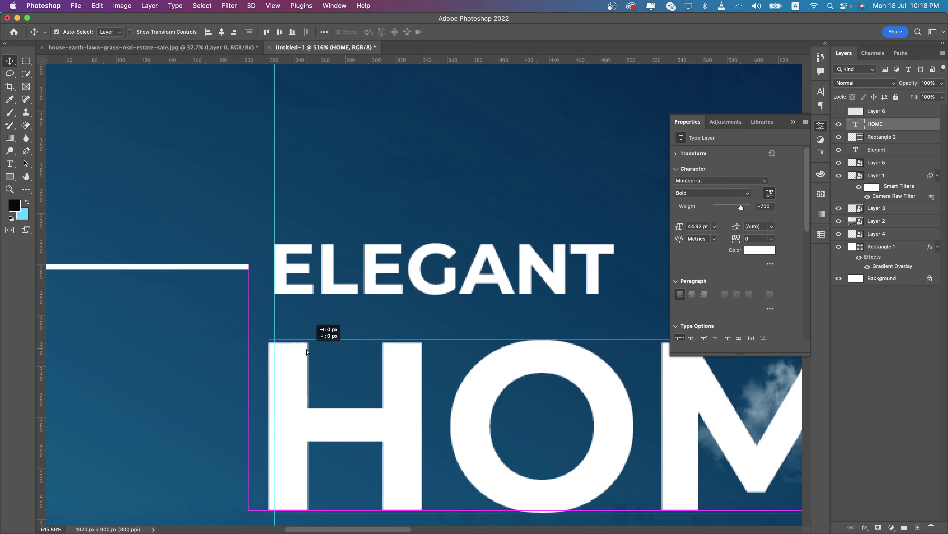
{"action": "scroll", "coordinate": [304, 360], "scroll_direction": "down", "scroll_amount": 10}
{"action": "scroll", "coordinate": [295, 347], "scroll_direction": "up", "scroll_amount": 3}
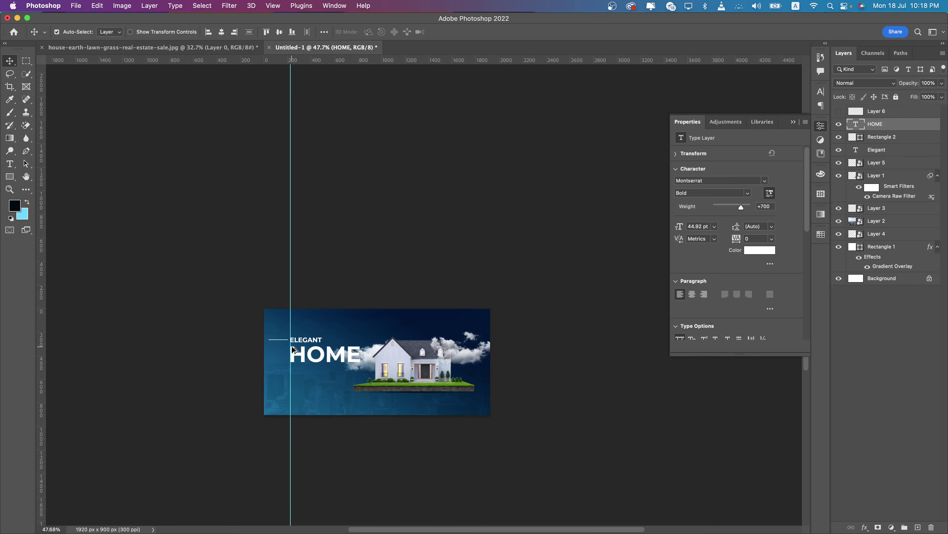
{"action": "scroll", "coordinate": [296, 346], "scroll_direction": "up", "scroll_amount": 4}
Shrink HOME to about 75%, set it under ELEGANT, and drag out a duplicate
{"action": "key", "text": "ctrl+t"}
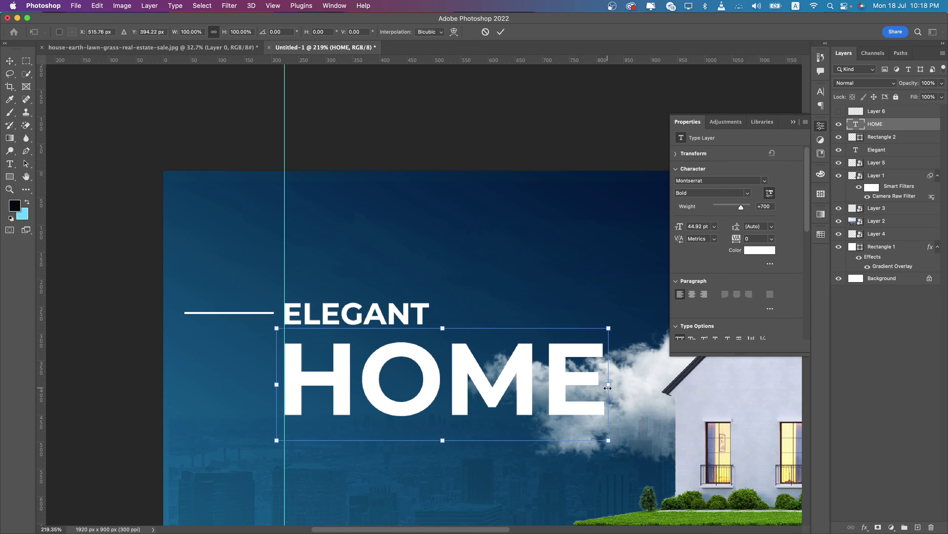
{"action": "left_click_drag", "start_coordinate": [604, 391], "coordinate": [524, 385]}
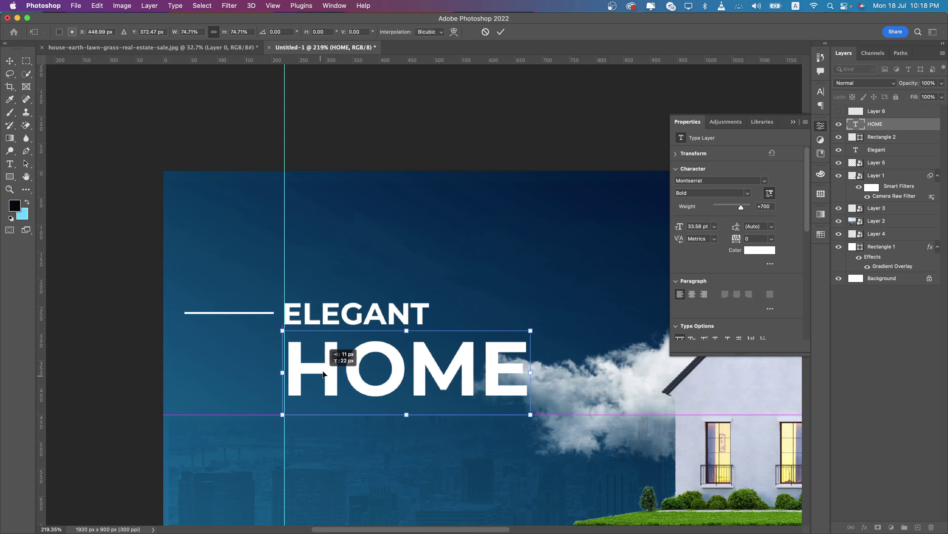
{"action": "mouse_move", "coordinate": [319, 379]}
{"action": "left_mouse_down"}
{"action": "mouse_move", "coordinate": [314, 367]}
{"action": "mouse_move", "coordinate": [300, 369]}
{"action": "left_mouse_up"}
{"action": "key", "text": "Return"}
{"action": "scroll", "coordinate": [316, 368], "scroll_direction": "up", "scroll_amount": 5}
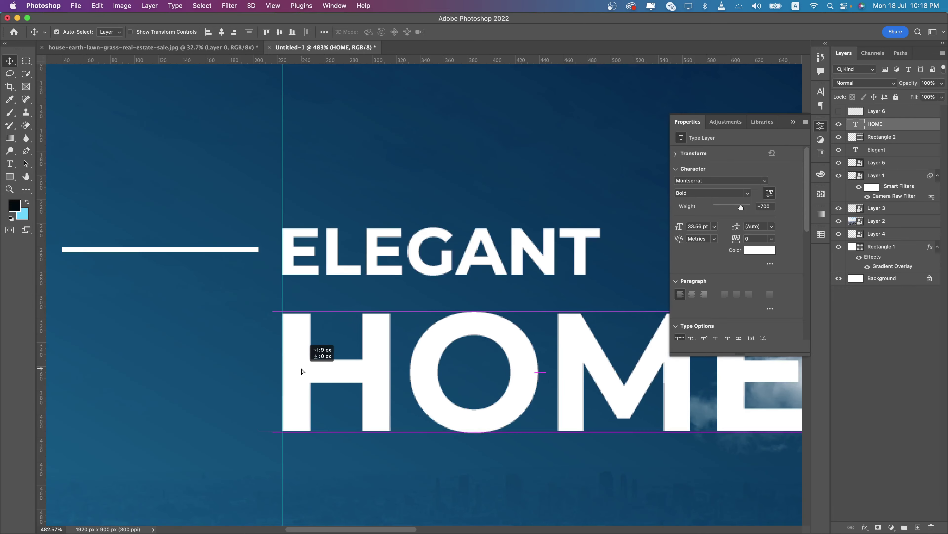
{"action": "scroll", "coordinate": [301, 368], "scroll_direction": "down", "scroll_amount": 10}
{"action": "scroll", "coordinate": [301, 368], "scroll_direction": "up", "scroll_amount": 8}
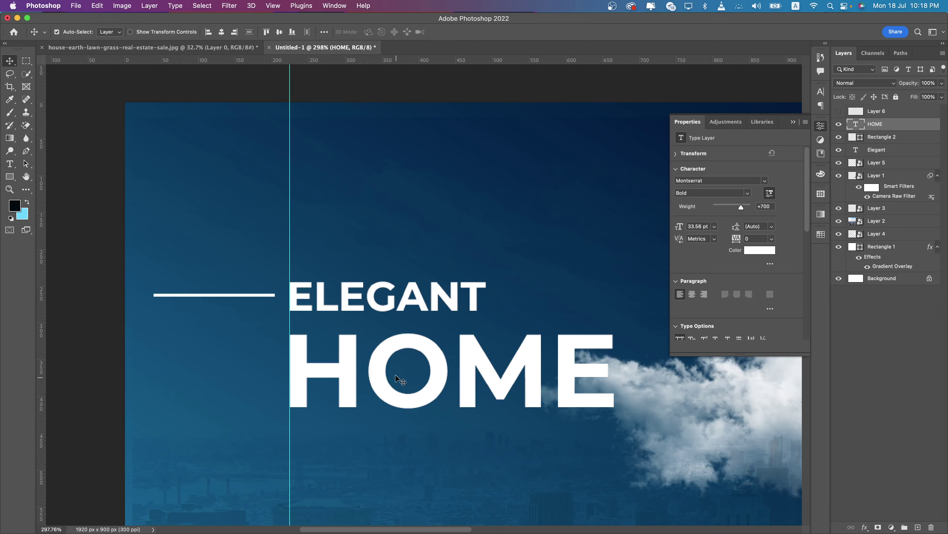
{"action": "mouse_move", "coordinate": [395, 374]}
{"action": "left_mouse_down"}
{"action": "mouse_move", "coordinate": [378, 419]}
{"action": "mouse_move", "coordinate": [407, 439]}
{"action": "left_mouse_up"}
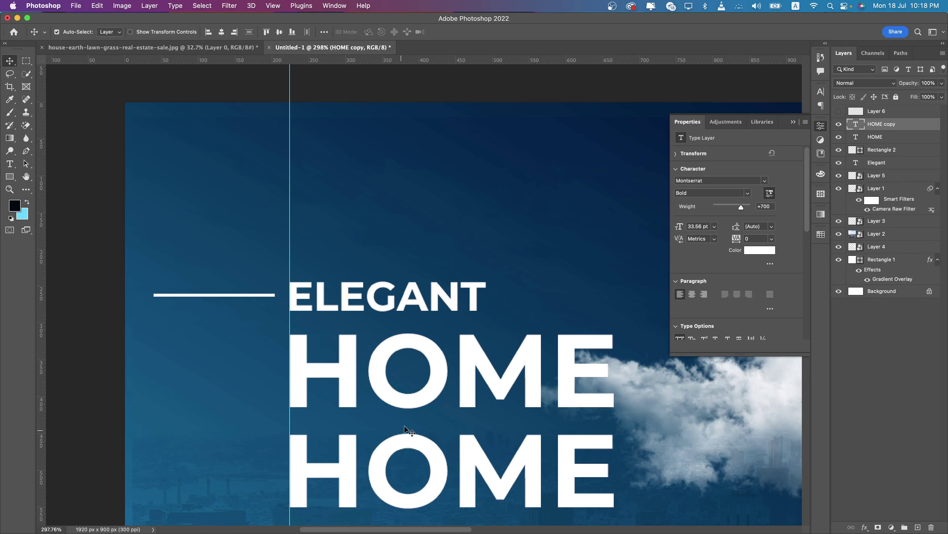
Undo the misplaced copy and duplicate HOME again directly beneath the original
{"action": "key", "text": "super+z"}
{"action": "left_click_drag", "start_coordinate": [401, 361], "coordinate": [386, 449]}
{"action": "scroll", "coordinate": [265, 318], "scroll_direction": "down", "scroll_amount": 5}
{"action": "scroll", "coordinate": [265, 318], "scroll_direction": "right", "scroll_amount": 3}
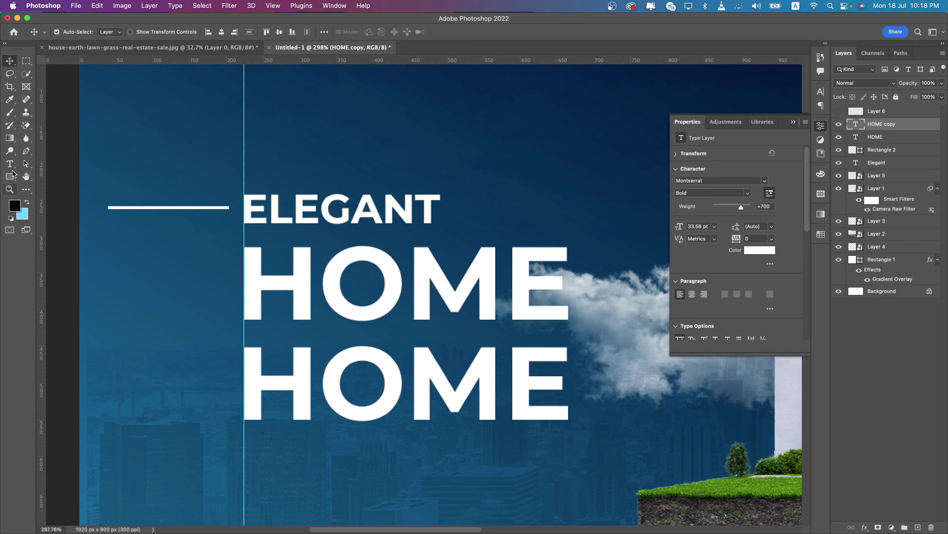
Replace the lower HOME copy's text with FOR SALE at 28 pt
{"action": "key", "text": "t"}
{"action": "double_click", "coordinate": [411, 390]}
{"action": "type", "text": "F"}
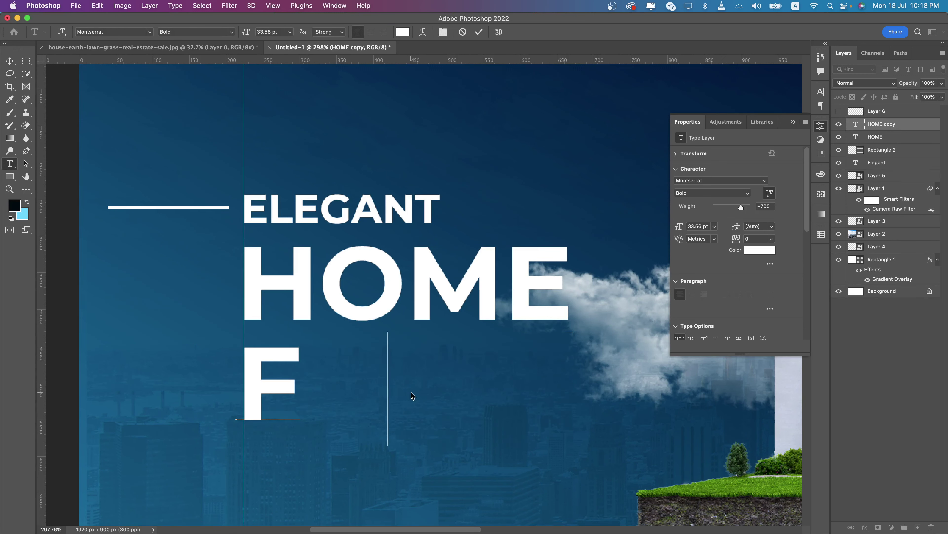
{"action": "type", "text": "OR SALE"}
{"action": "key", "text": "super+a"}
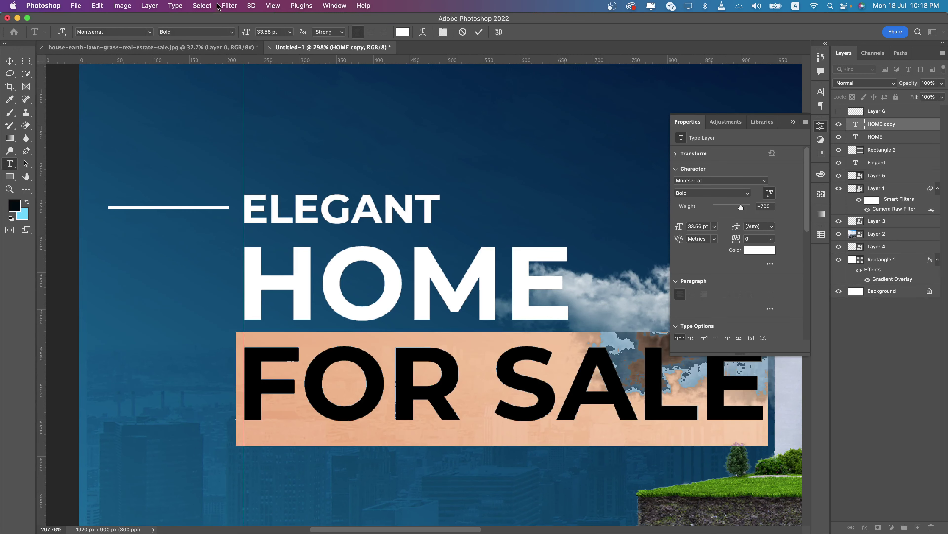
{"action": "left_click", "coordinate": [268, 31]}
{"action": "type", "text": "28"}
{"action": "key", "text": "Return"}
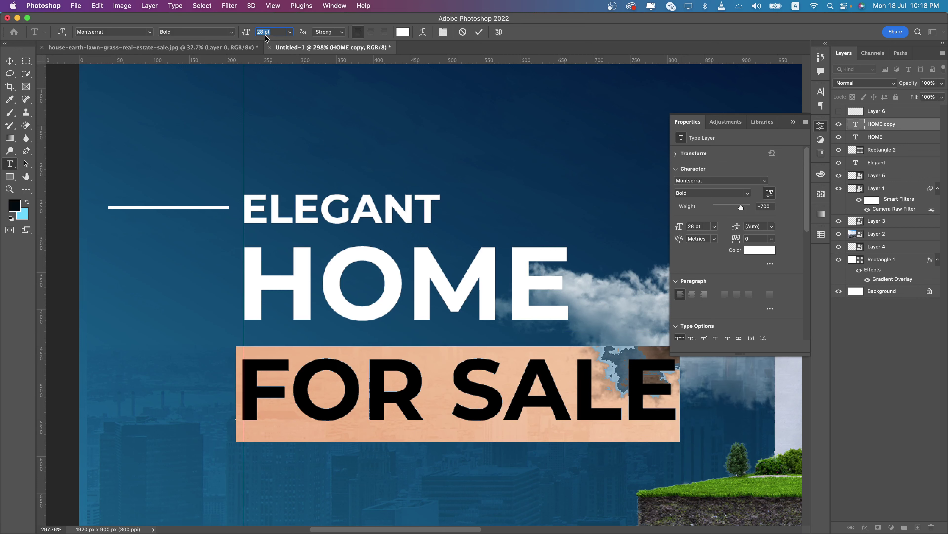
{"action": "left_click", "coordinate": [9, 60]}
Move FOR SALE up tight under HOME and recentre the banner in view
{"action": "left_click_drag", "start_coordinate": [345, 409], "coordinate": [308, 248]}
{"action": "scroll", "coordinate": [343, 395], "scroll_direction": "down", "scroll_amount": 5}
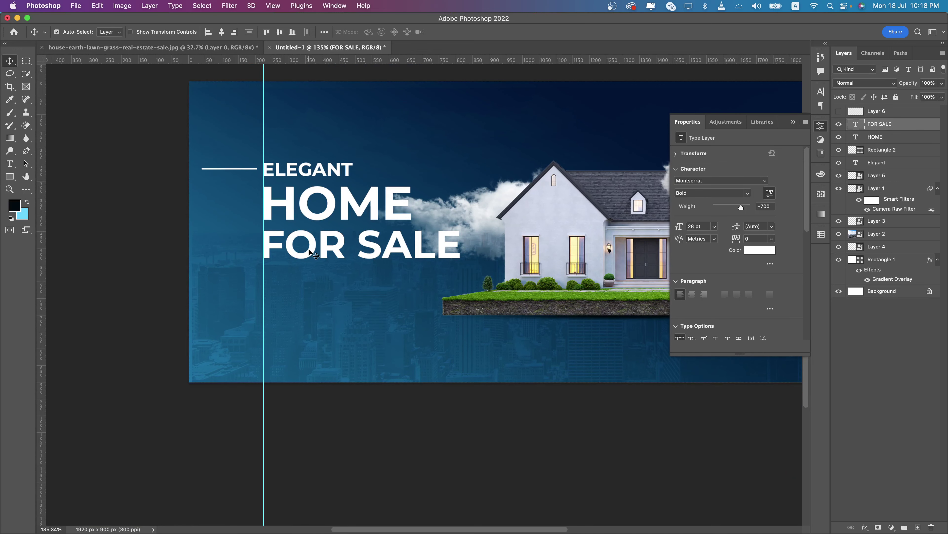
{"action": "mouse_move", "coordinate": [352, 258]}
{"action": "left_mouse_down"}
{"action": "mouse_move", "coordinate": [325, 285]}
{"action": "mouse_move", "coordinate": [351, 312]}
{"action": "left_mouse_up"}
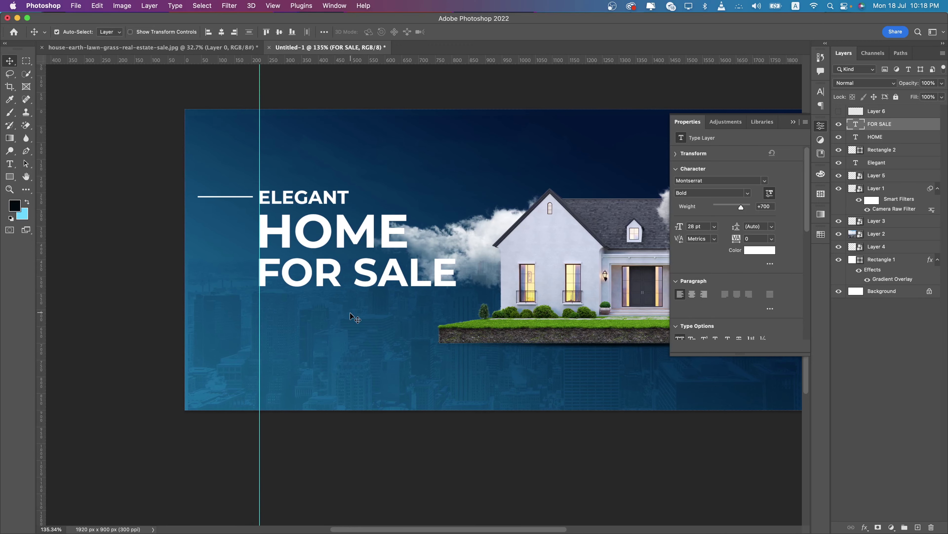
Add a PRICE STARTS AT text line below FOR SALE at 8 pt
{"action": "left_click", "coordinate": [11, 165]}
{"action": "left_click", "coordinate": [315, 337]}
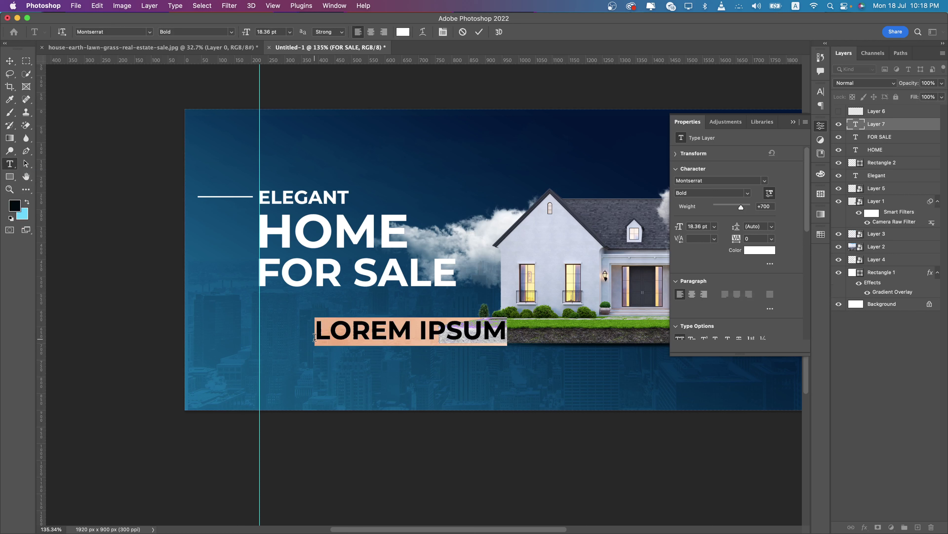
{"action": "type", "text": "PRICE S "}
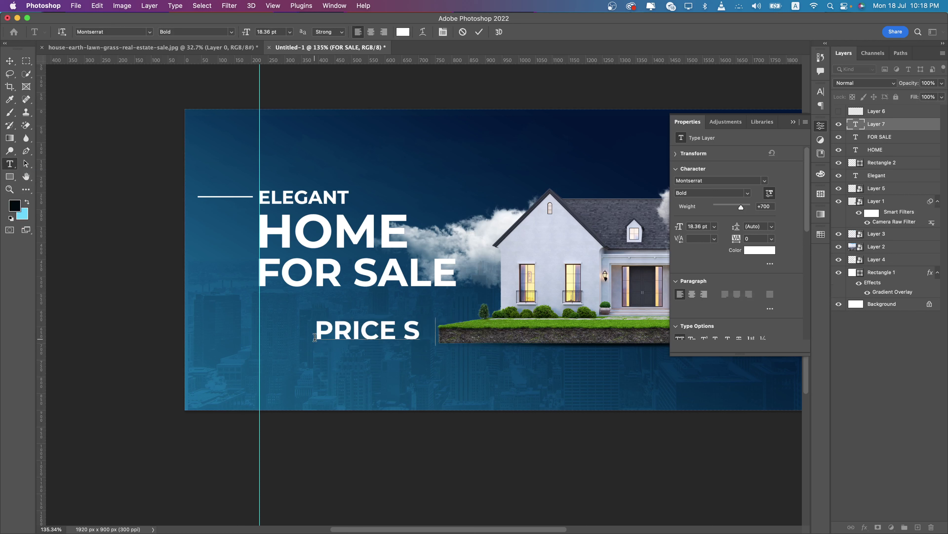
{"action": "type", "text": "TART"}
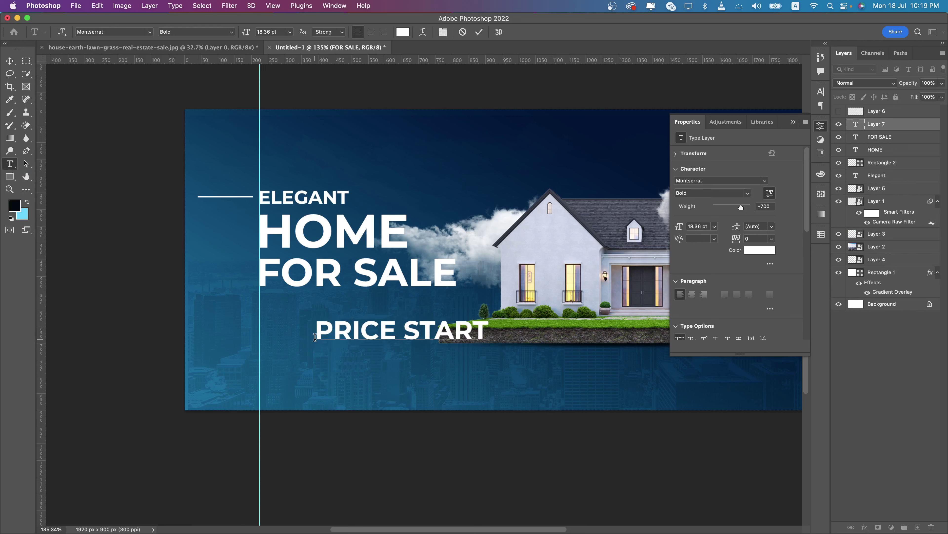
{"action": "type", "text": "S AT"}
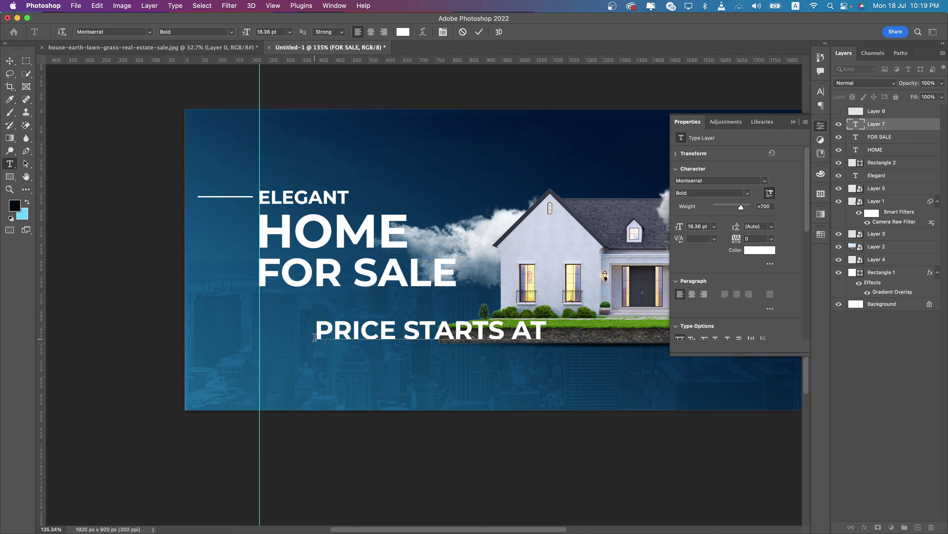
{"action": "key", "text": "super+a"}
{"action": "left_click", "coordinate": [283, 33]}
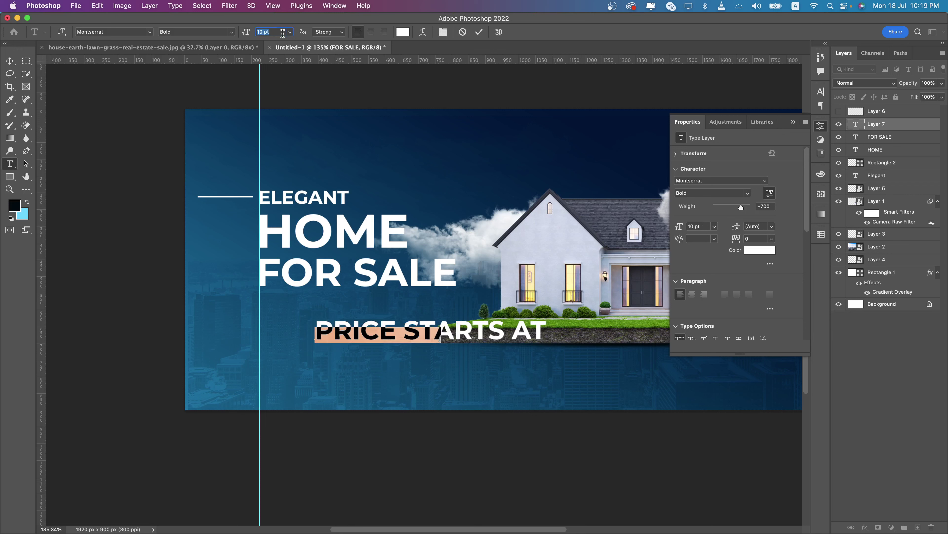
{"action": "type", "text": "8"}
{"action": "key", "text": "Return"}
Color the PRICE STARTS AT text bright yellow ffd800
{"action": "left_click", "coordinate": [403, 32]}
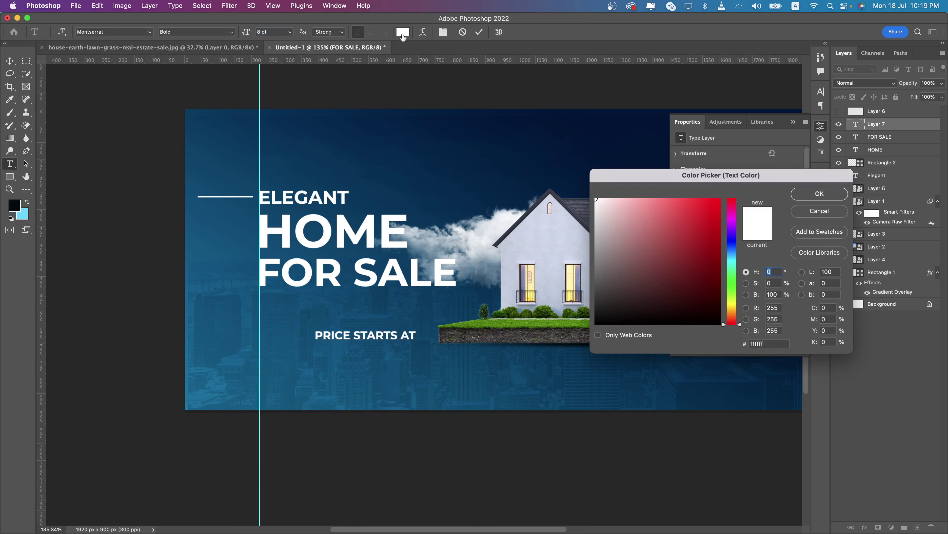
{"action": "left_click", "coordinate": [533, 295]}
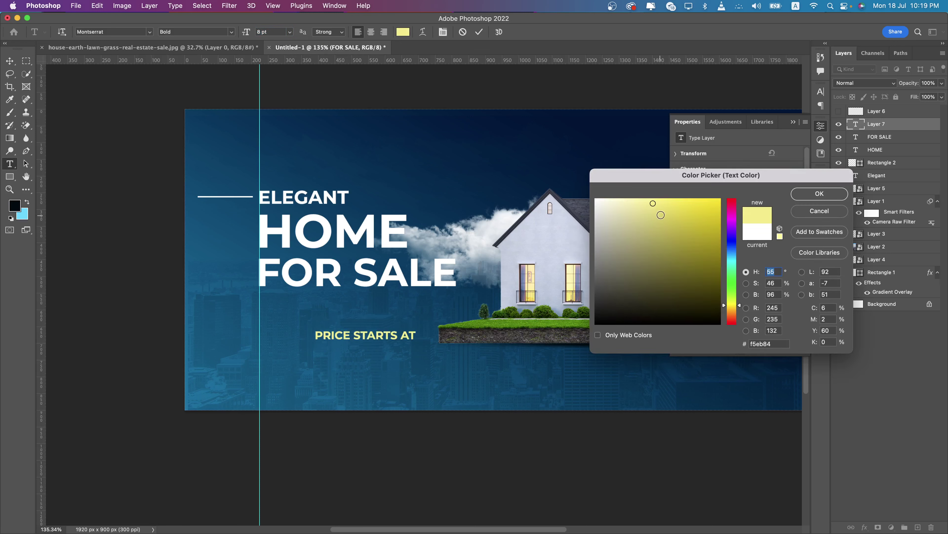
{"action": "left_click_drag", "start_coordinate": [682, 207], "coordinate": [720, 199]}
{"action": "left_click", "coordinate": [733, 307]}
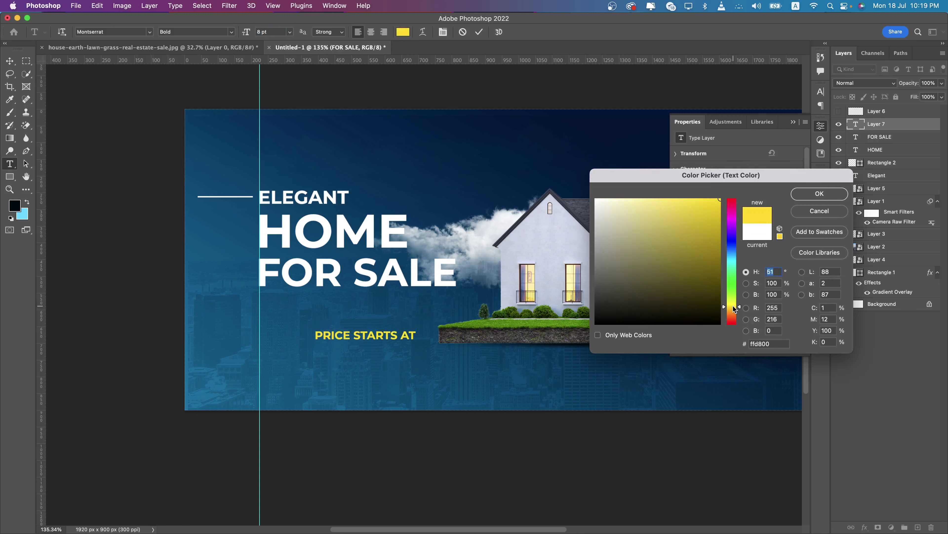
{"action": "key", "text": "Return"}
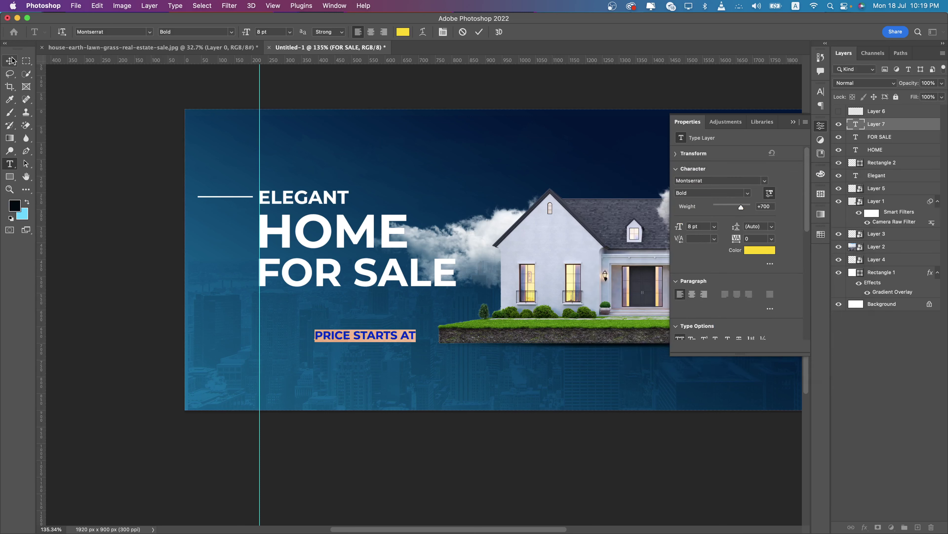
Commit PRICE STARTS AT and align it to the headline's left edge
{"action": "left_click", "coordinate": [9, 60]}
{"action": "left_click_drag", "start_coordinate": [379, 336], "coordinate": [325, 320]}
{"action": "left_click", "coordinate": [10, 163]}
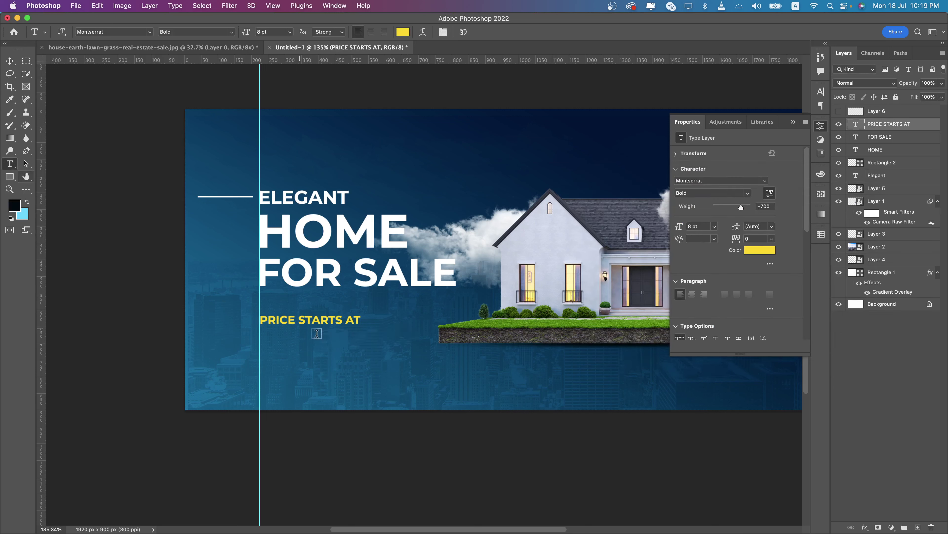
Type the price $15,40,000 and make its digits white at 15 pt
{"action": "left_click", "coordinate": [327, 351]}
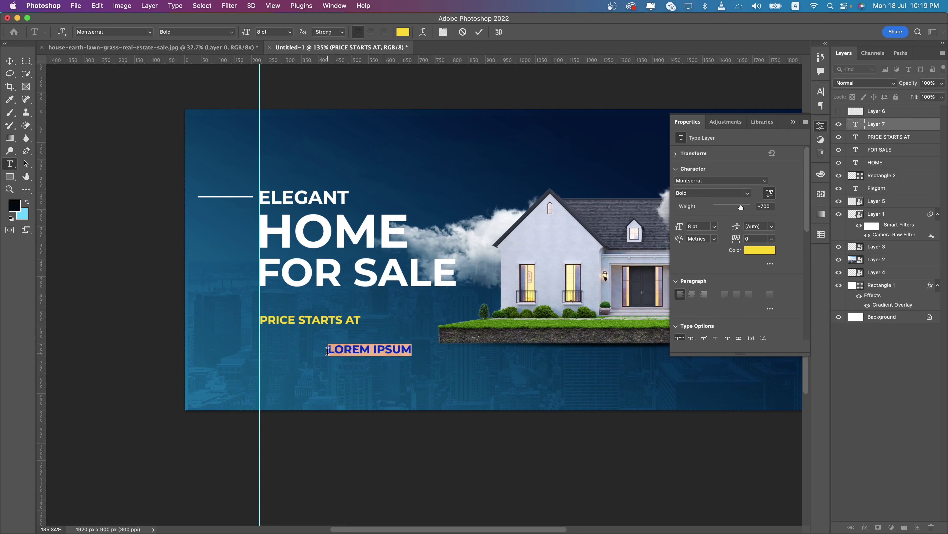
{"action": "type", "text": "$"}
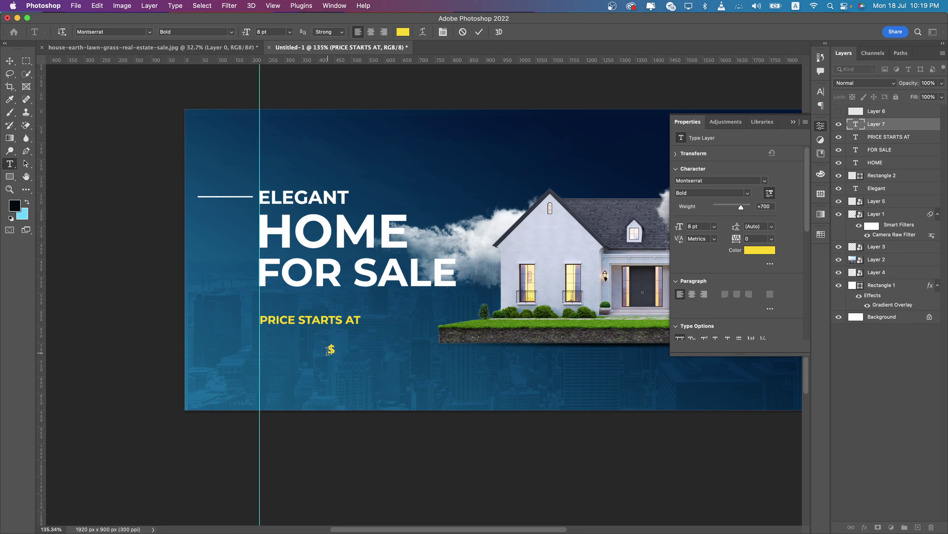
{"action": "type", "text": "15,4"}
{"action": "type", "text": "0,00"}
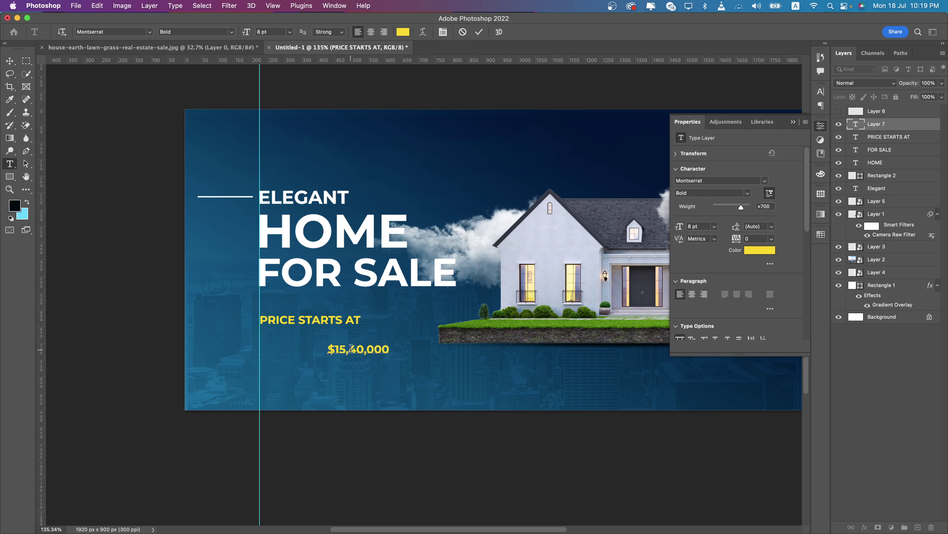
{"action": "left_click_drag", "start_coordinate": [333, 348], "coordinate": [395, 349]}
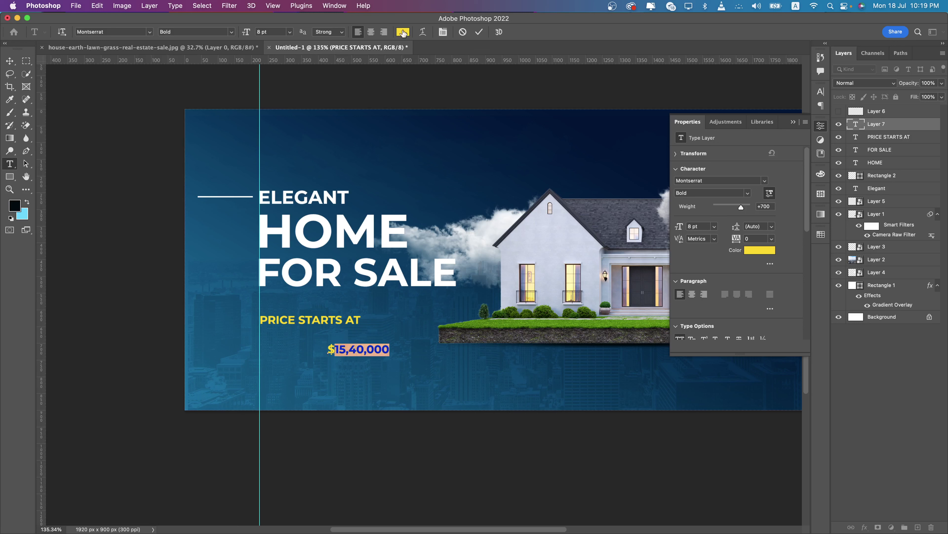
{"action": "left_click", "coordinate": [403, 32]}
{"action": "left_click", "coordinate": [562, 208]}
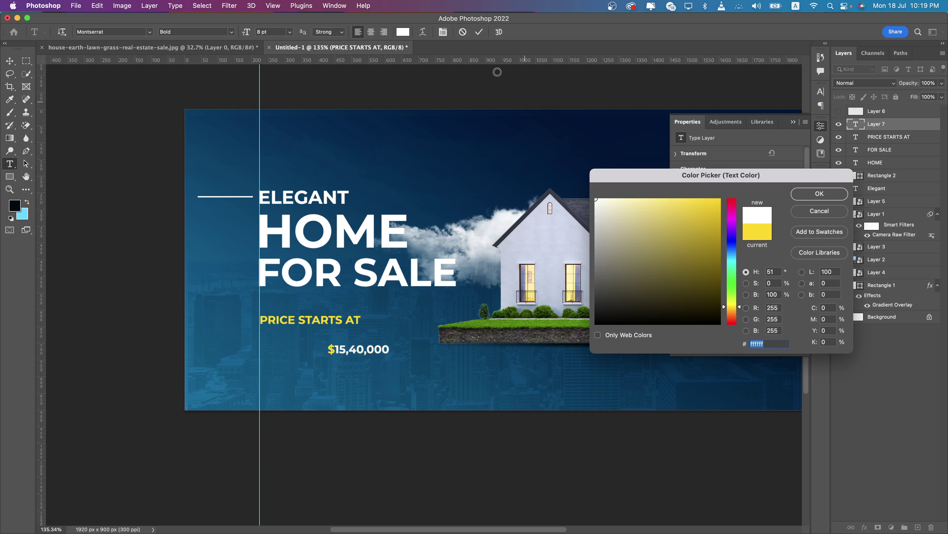
{"action": "left_click", "coordinate": [809, 191]}
{"action": "key", "text": "Up"}
{"action": "key", "text": "Up"}
{"action": "key", "text": "Up"}
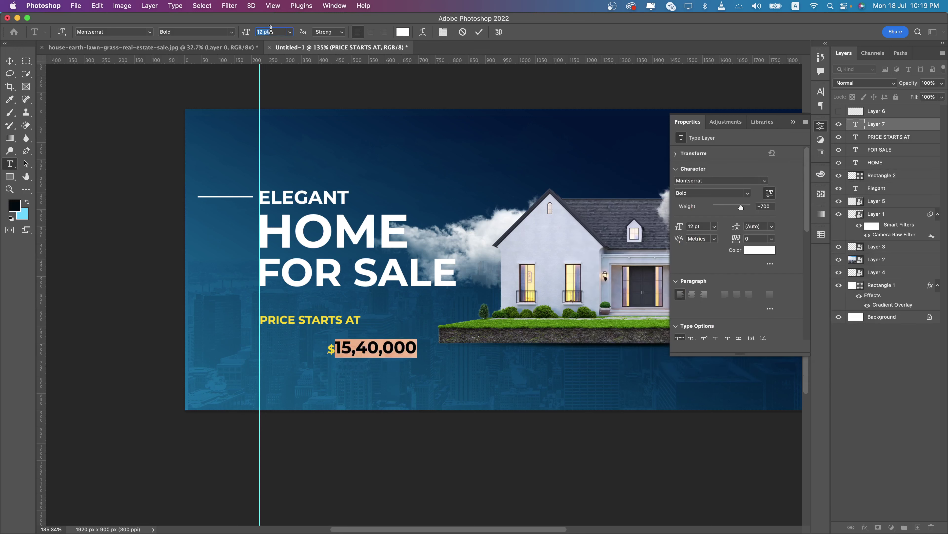
{"action": "key", "text": "Up"}
{"action": "key", "text": "Up"}
{"action": "key", "text": "Up"}
Commit the price and move it left to line up with the headline
{"action": "left_click", "coordinate": [8, 61]}
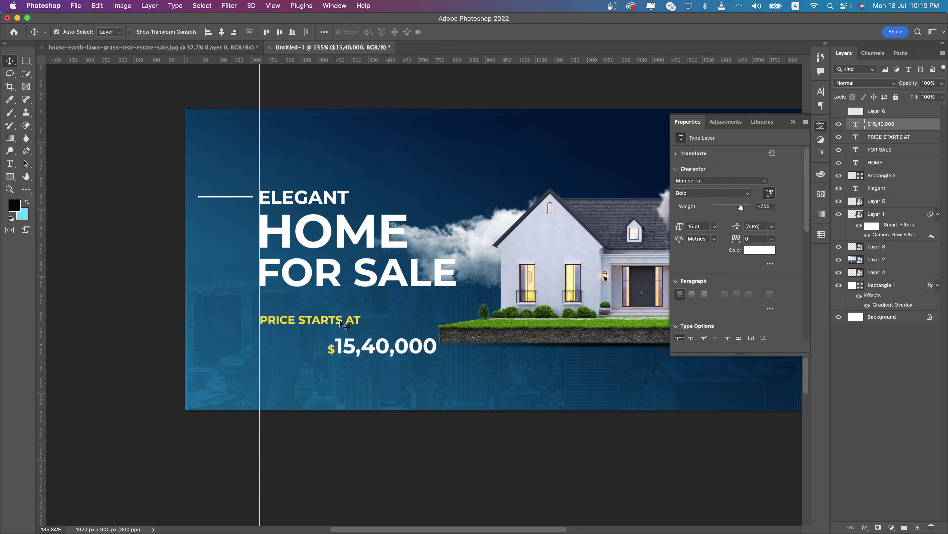
{"action": "left_click_drag", "start_coordinate": [354, 340], "coordinate": [284, 340]}
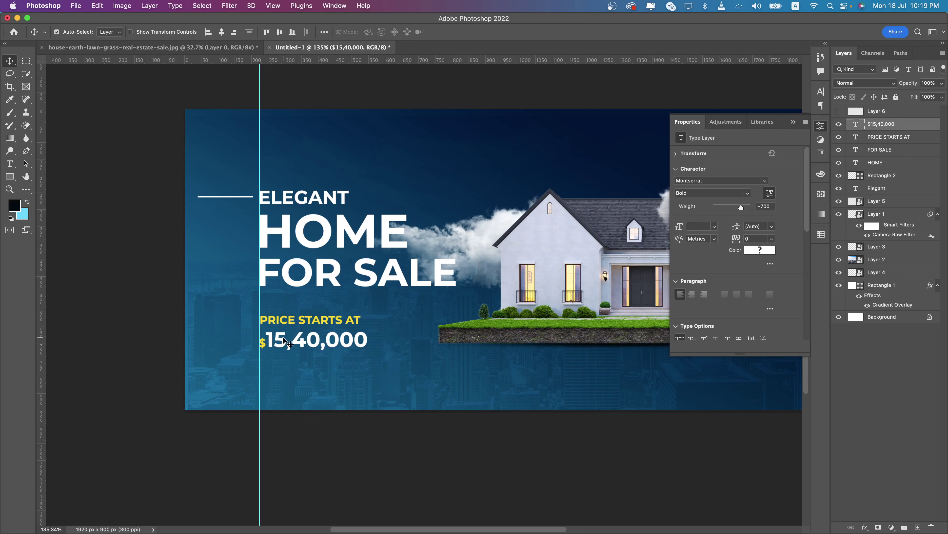
{"action": "scroll", "coordinate": [286, 340], "scroll_direction": "up", "scroll_amount": 3}
{"action": "scroll", "coordinate": [288, 340], "scroll_direction": "down", "scroll_amount": 3}
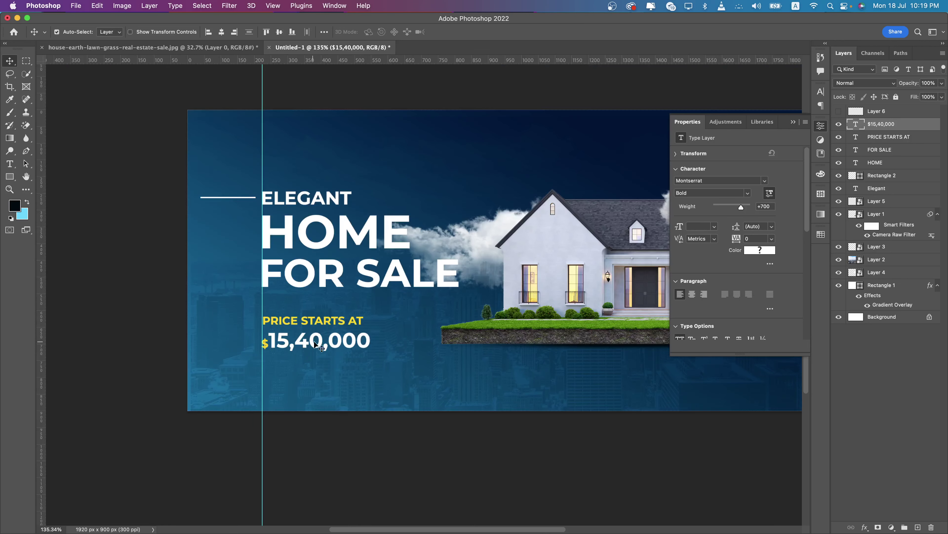
{"action": "scroll", "coordinate": [289, 340], "scroll_direction": "down", "scroll_amount": 1}
{"action": "scroll", "coordinate": [288, 341], "scroll_direction": "down", "scroll_amount": 2}
{"action": "scroll", "coordinate": [290, 341], "scroll_direction": "down", "scroll_amount": 1}
{"action": "scroll", "coordinate": [291, 341], "scroll_direction": "up", "scroll_amount": 3}
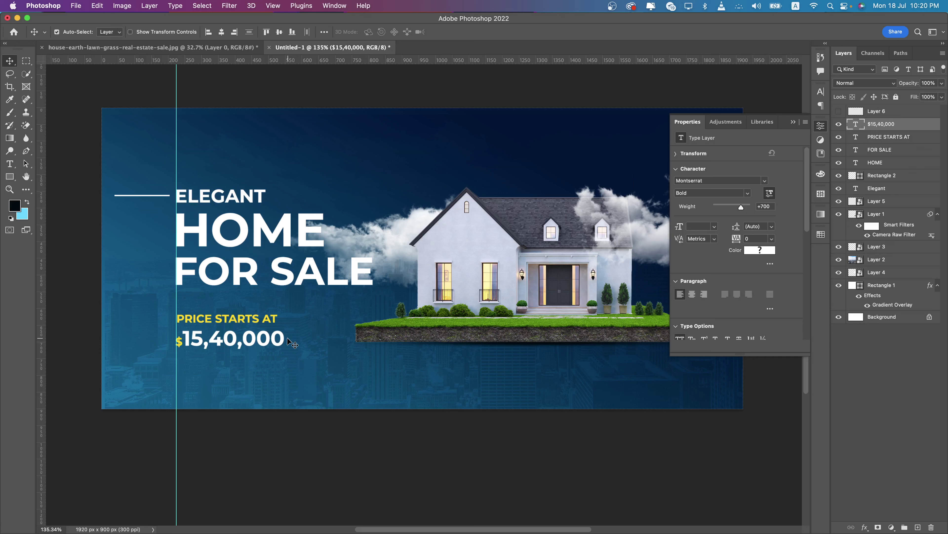
Draw a yellow 320×56 px rectangle with 28 px rounded corners below the $15,40,000 price
{"action": "key", "text": "u"}
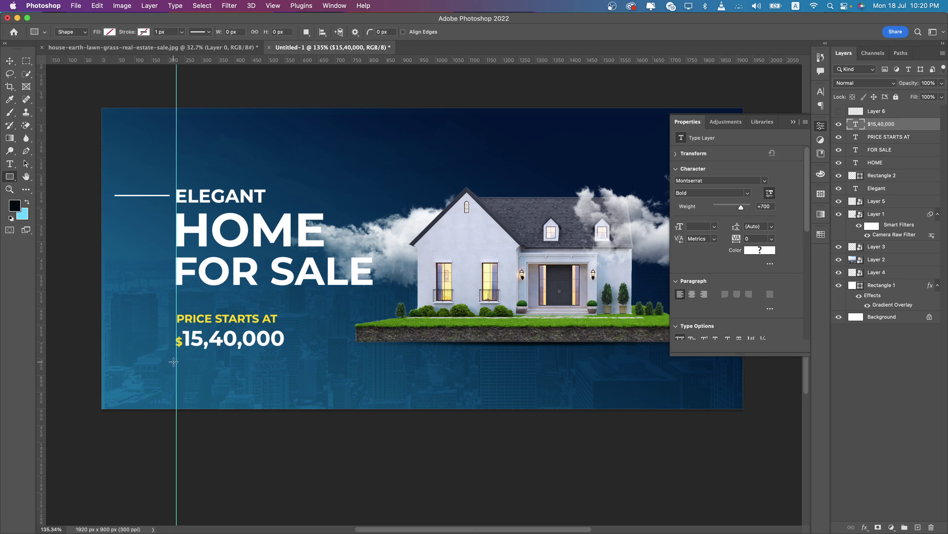
{"action": "left_click_drag", "start_coordinate": [176, 363], "coordinate": [283, 381]}
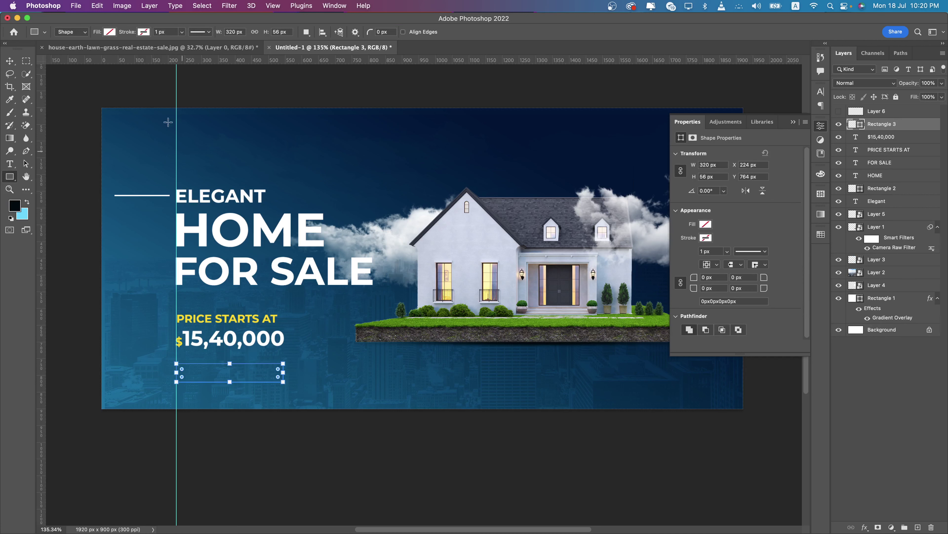
{"action": "left_click", "coordinate": [114, 33]}
{"action": "left_click", "coordinate": [47, 85]}
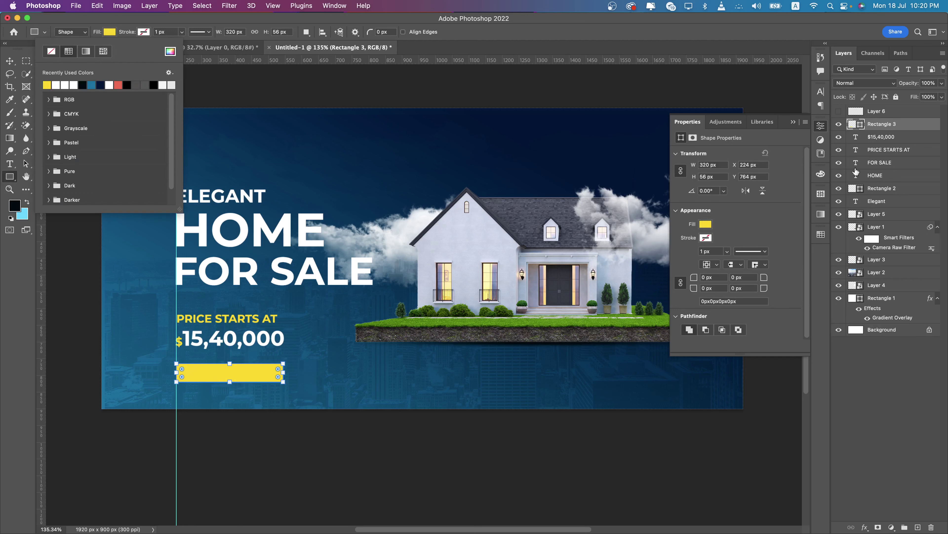
{"action": "double_click", "coordinate": [856, 125]}
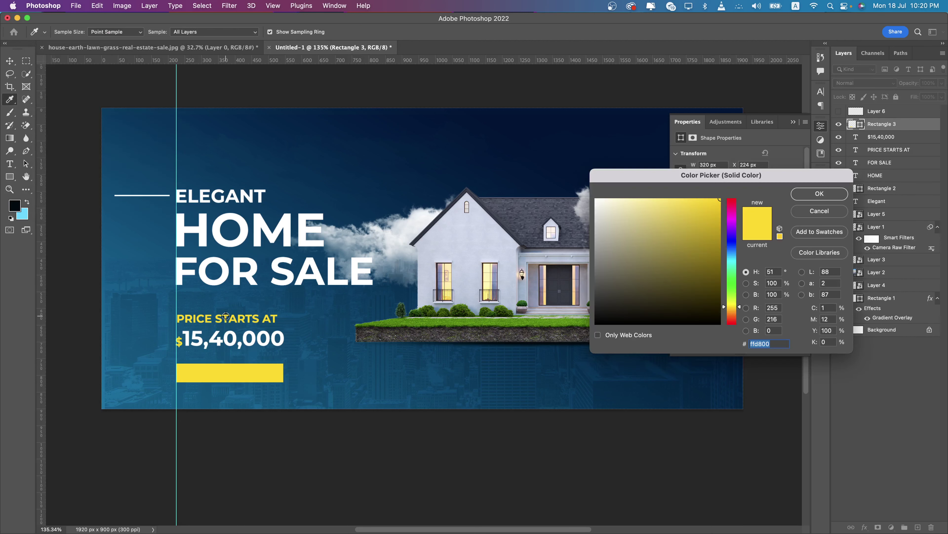
{"action": "left_click", "coordinate": [820, 193]}
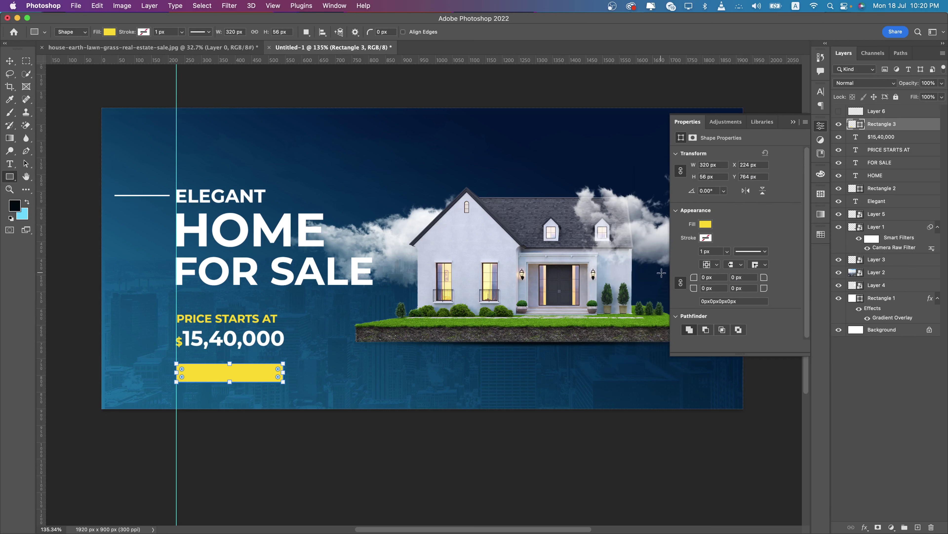
{"action": "left_click_drag", "start_coordinate": [691, 281], "coordinate": [775, 272]}
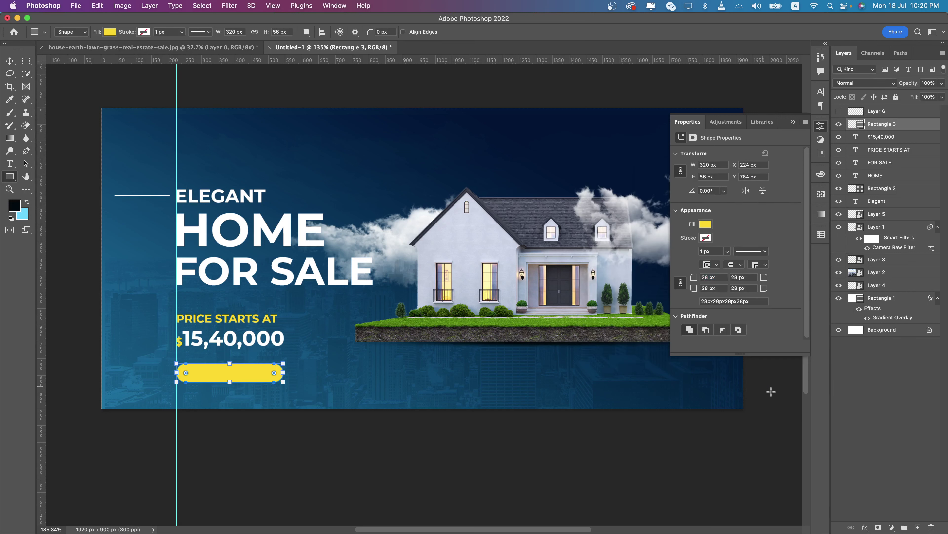
{"action": "left_click", "coordinate": [865, 527]}
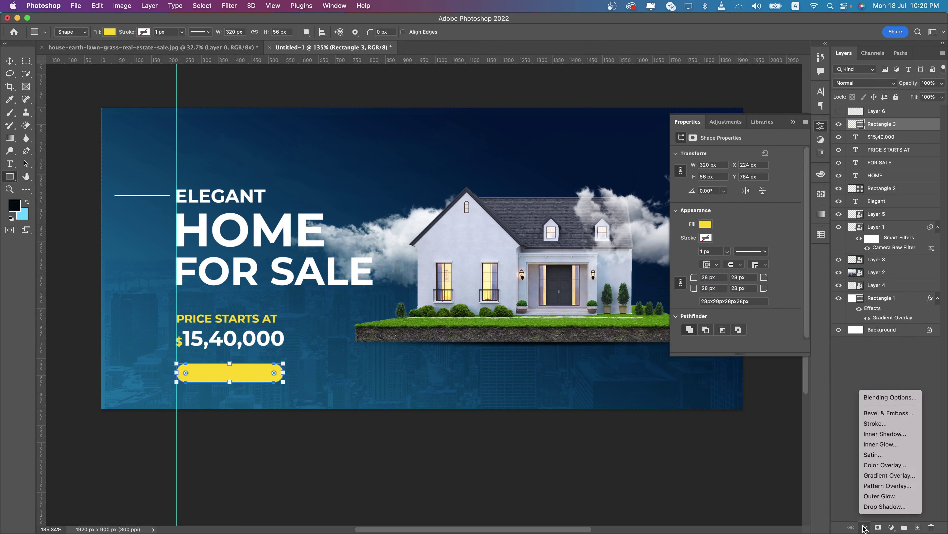
Add a faint 3 px stroke in the button's own yellow to the pill
{"action": "left_click", "coordinate": [873, 425]}
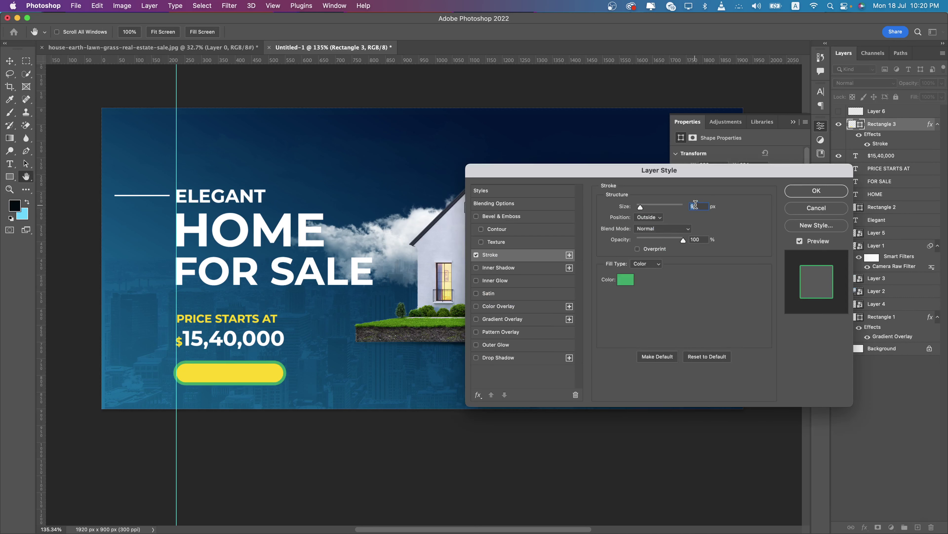
{"action": "type", "text": "3"}
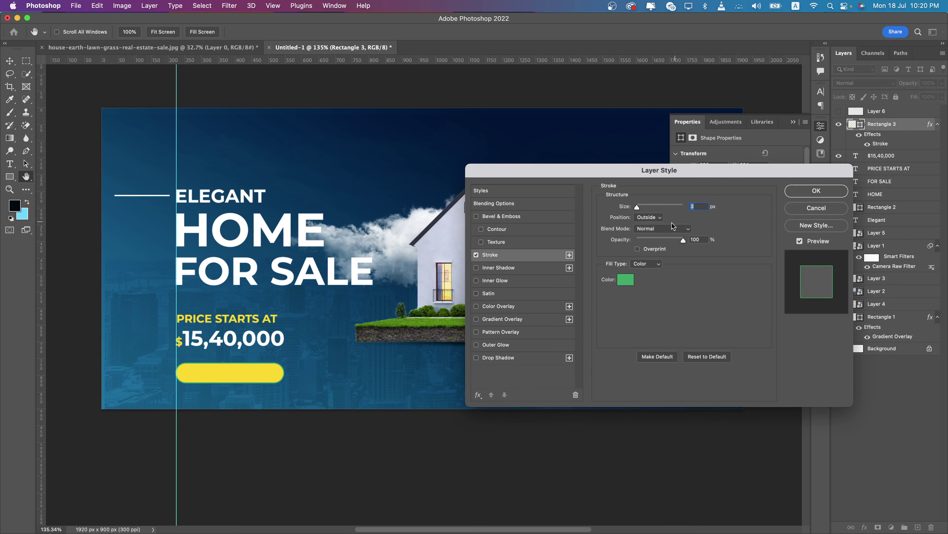
{"action": "left_click", "coordinate": [627, 281]}
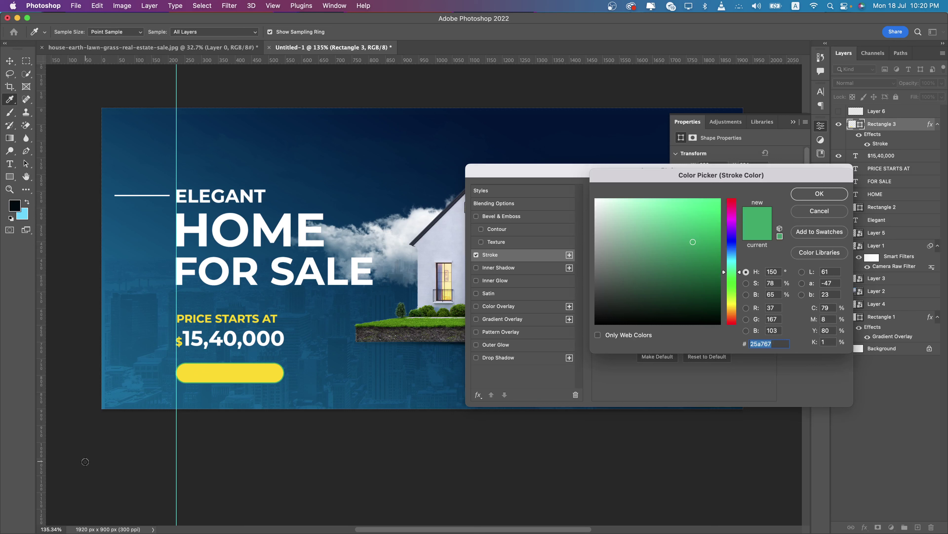
{"action": "left_click", "coordinate": [288, 370]}
{"action": "left_click", "coordinate": [799, 193]}
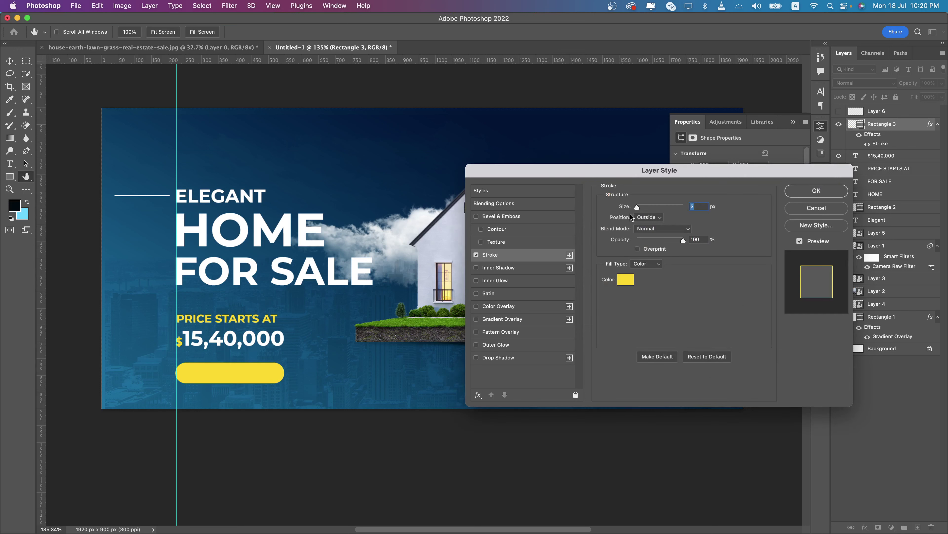
{"action": "left_click_drag", "start_coordinate": [684, 240], "coordinate": [659, 242]}
Add a default Bevel & Emboss with 24% shadow opacity and 1 px size, and apply
{"action": "left_click", "coordinate": [512, 217]}
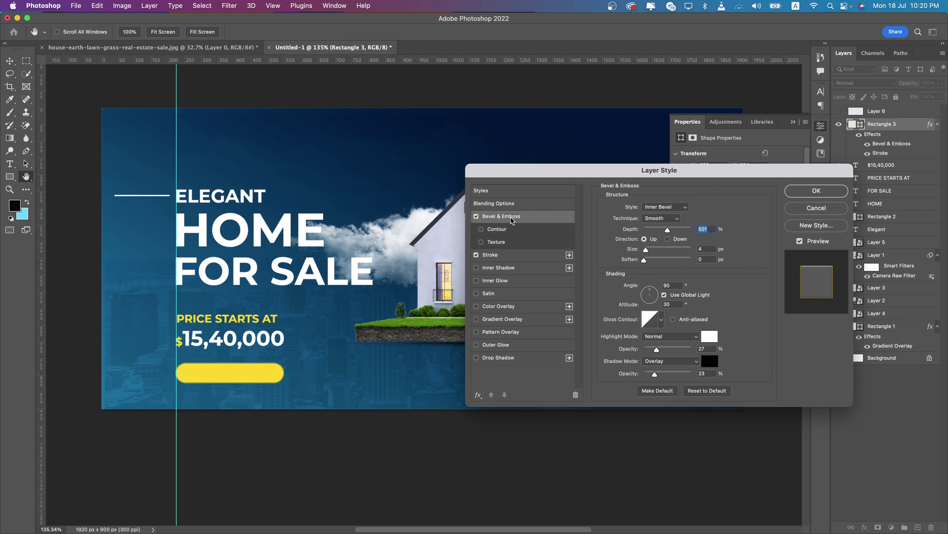
{"action": "left_click", "coordinate": [696, 392]}
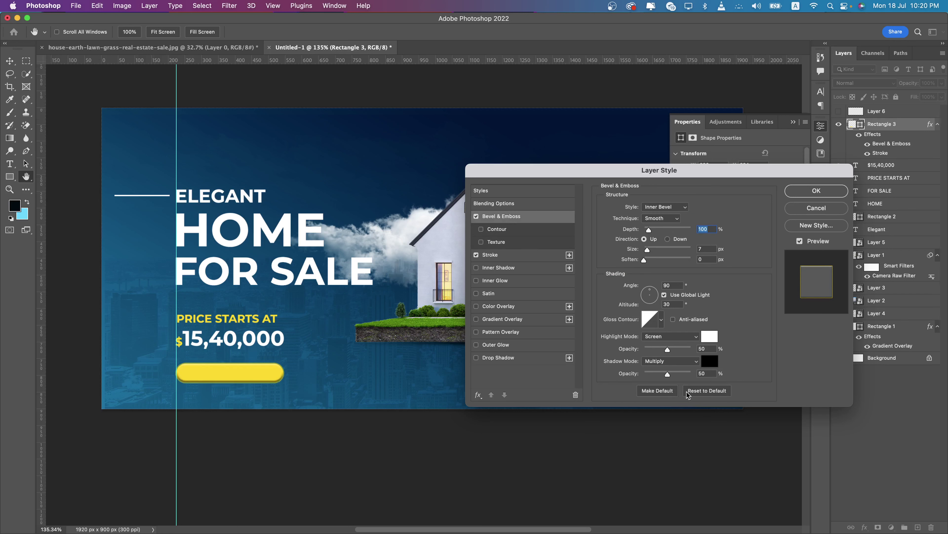
{"action": "left_click_drag", "start_coordinate": [658, 374], "coordinate": [656, 349]}
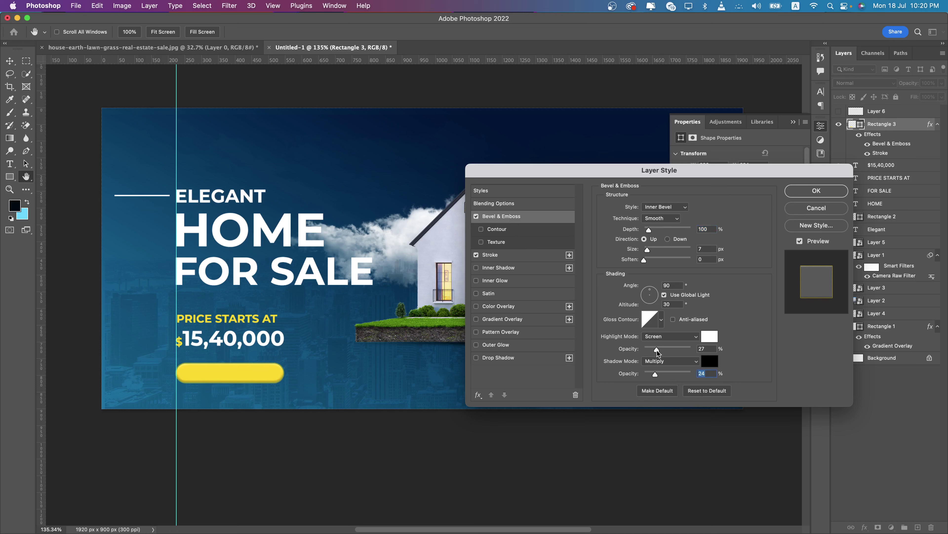
{"action": "left_click", "coordinate": [705, 248]}
{"action": "key", "text": "Down"}
{"action": "key", "text": "Down"}
{"action": "key", "text": "Down"}
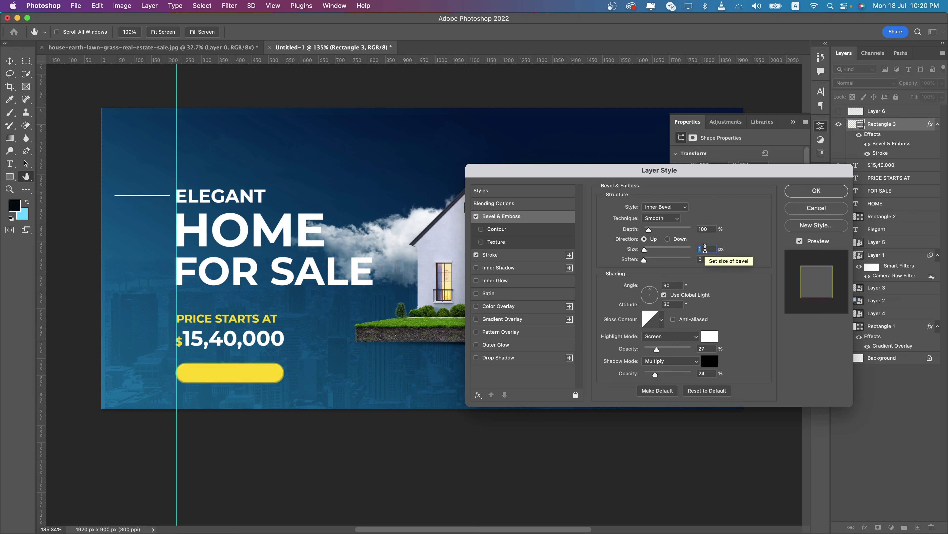
{"action": "left_click", "coordinate": [817, 191]}
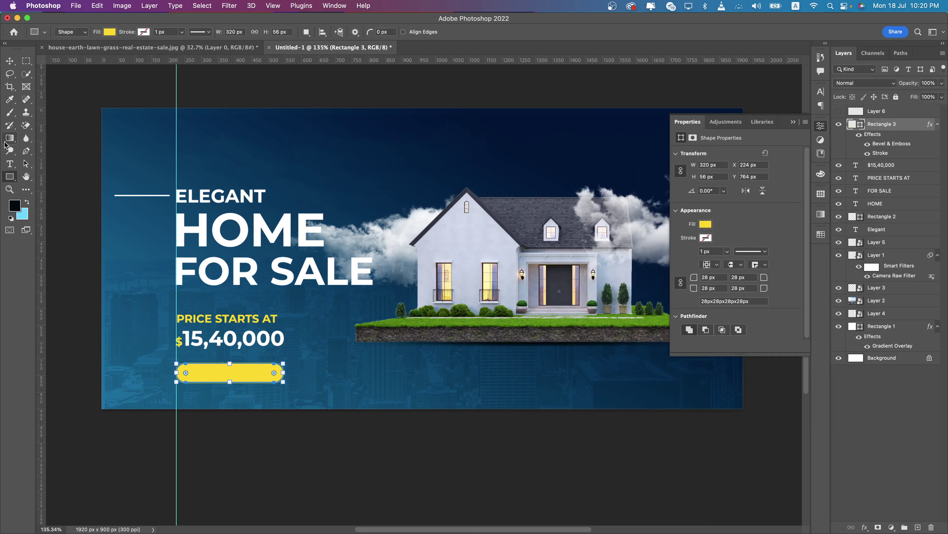
Type the text 'BOOK NOW' on the banner at 7 pt
{"action": "left_click", "coordinate": [9, 163]}
{"action": "left_click", "coordinate": [348, 371]}
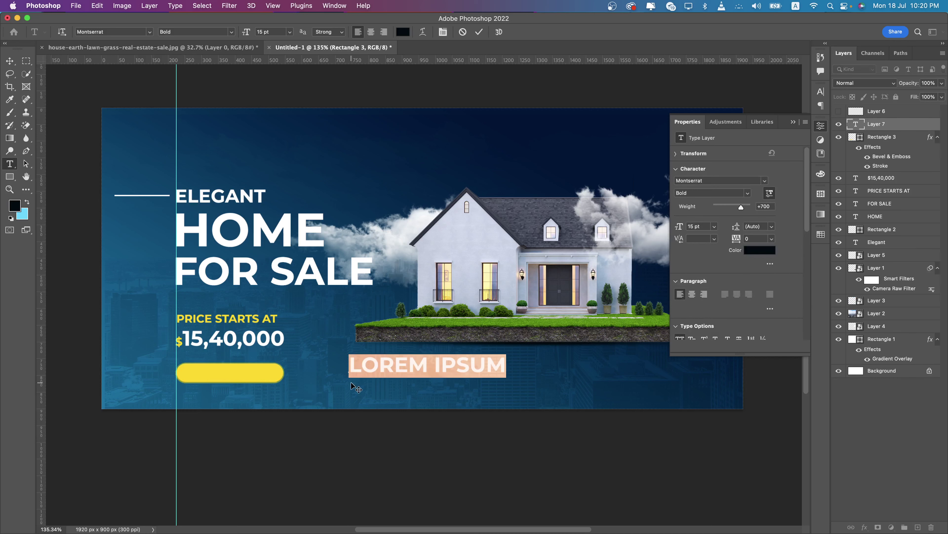
{"action": "type", "text": "BIOO"}
{"action": "key", "text": "BackSpace"}
{"action": "key", "text": "BackSpace"}
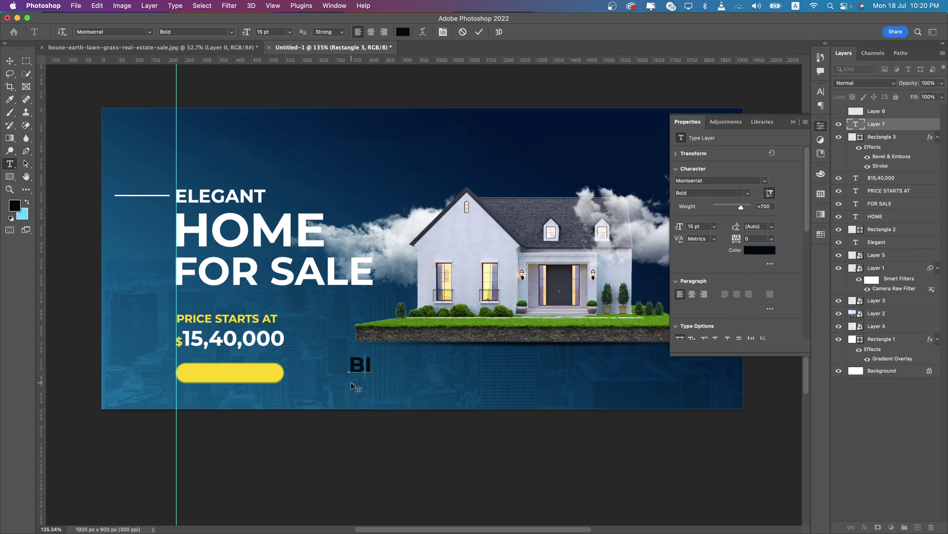
{"action": "key", "text": "BackSpace"}
{"action": "type", "text": "OOK NOW"}
{"action": "key", "text": "super+a"}
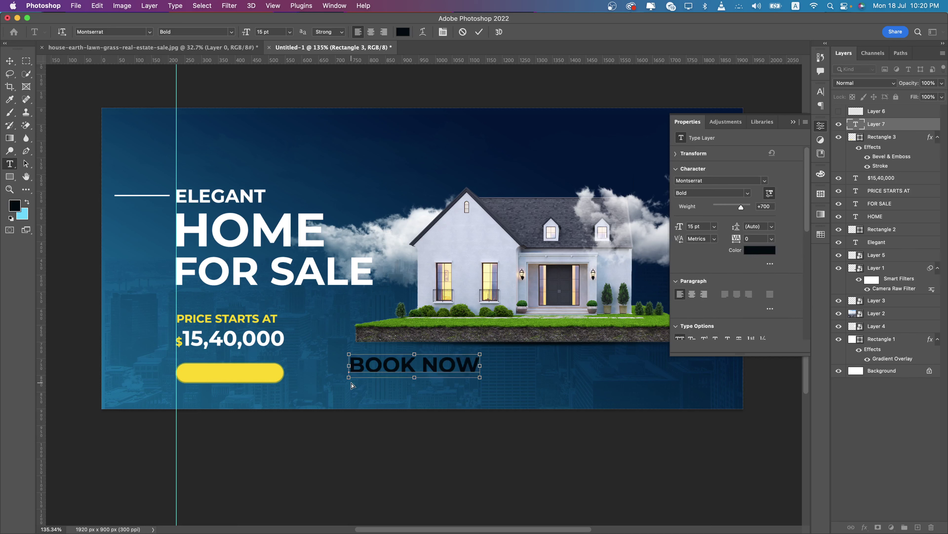
{"action": "left_click", "coordinate": [269, 32]}
{"action": "type", "text": "7"}
{"action": "key", "text": "Return"}
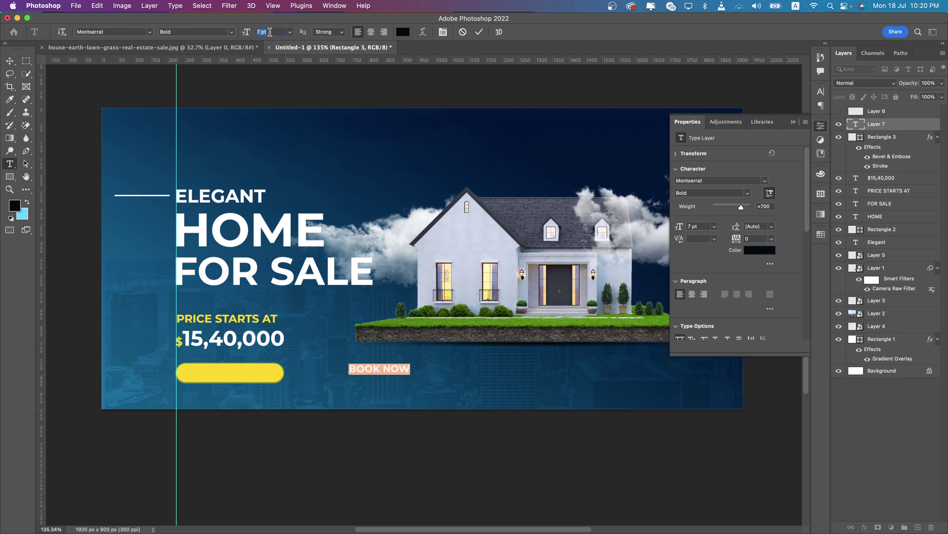
Move BOOK NOW onto the yellow button and colour it white
{"action": "left_click", "coordinate": [10, 61]}
{"action": "left_click_drag", "start_coordinate": [376, 370], "coordinate": [226, 375]}
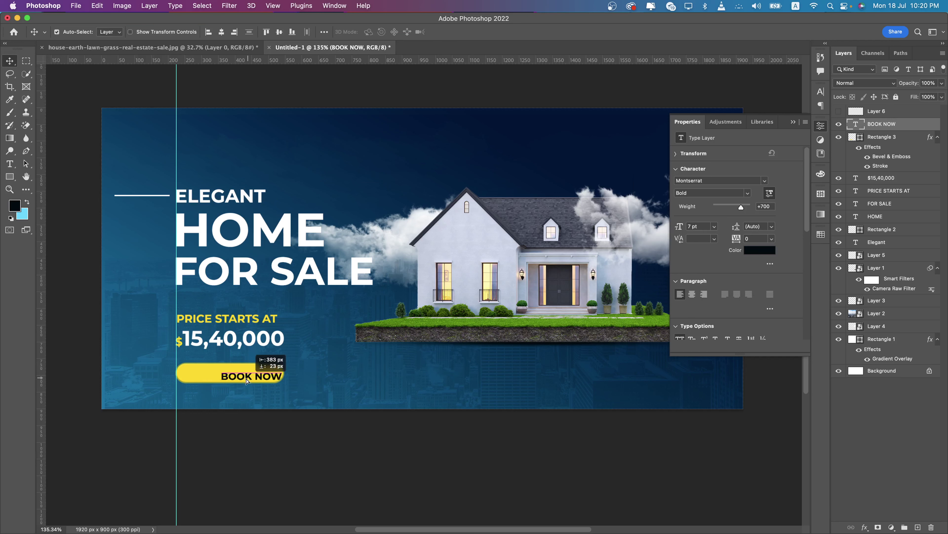
{"action": "scroll", "coordinate": [226, 375], "scroll_direction": "up", "scroll_amount": 5}
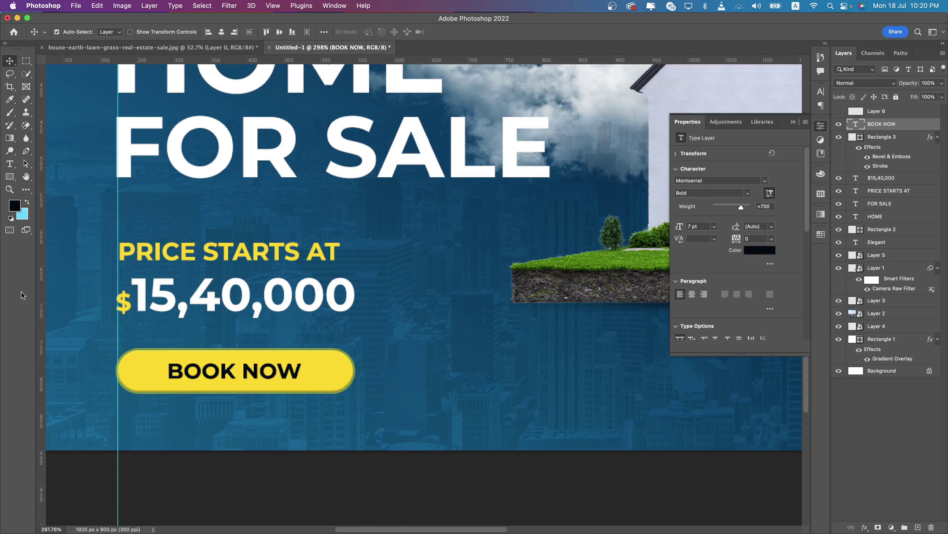
{"action": "left_click", "coordinate": [9, 164]}
{"action": "triple_click", "coordinate": [287, 364]}
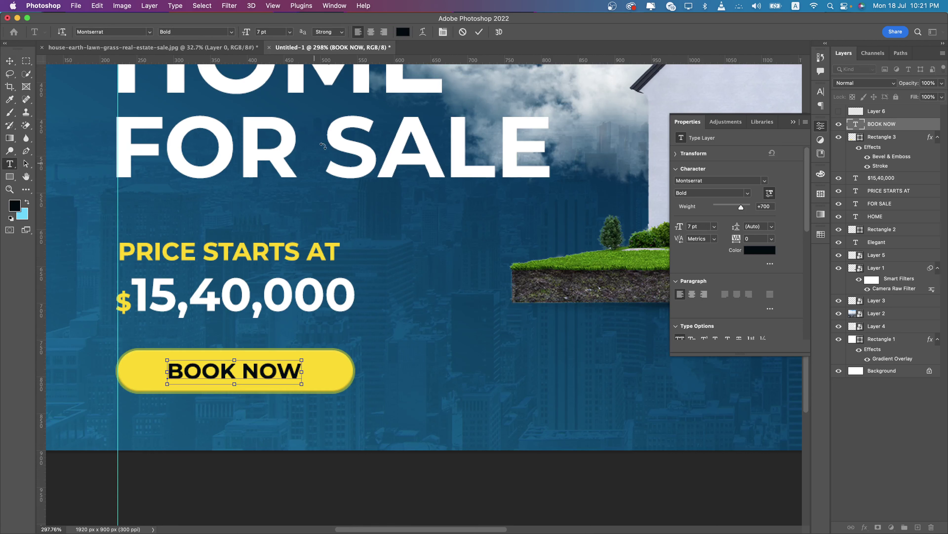
{"action": "left_click", "coordinate": [401, 32]}
{"action": "left_click", "coordinate": [406, 135]}
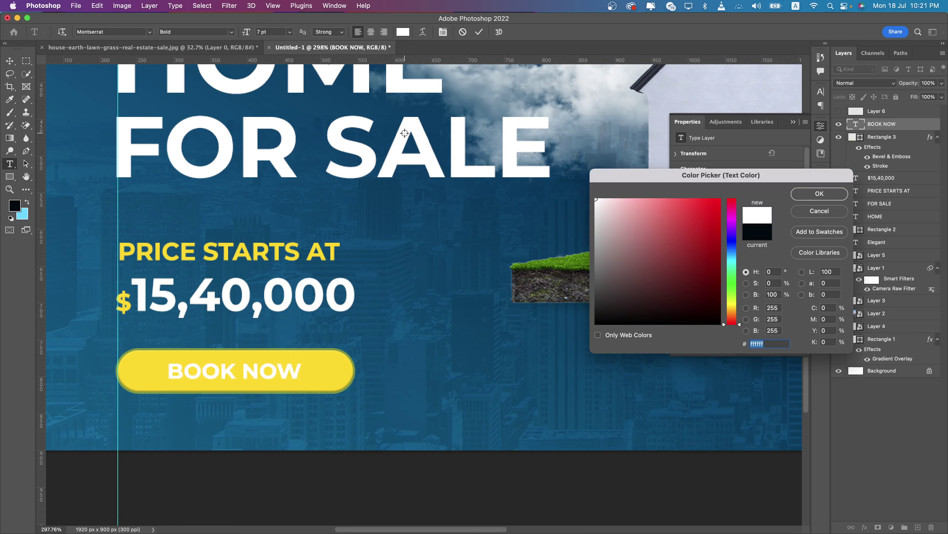
{"action": "left_click", "coordinate": [819, 193]}
Delete the stray placeholder text layer and fill the button shape with banner blue #004468
{"action": "left_click", "coordinate": [519, 309]}
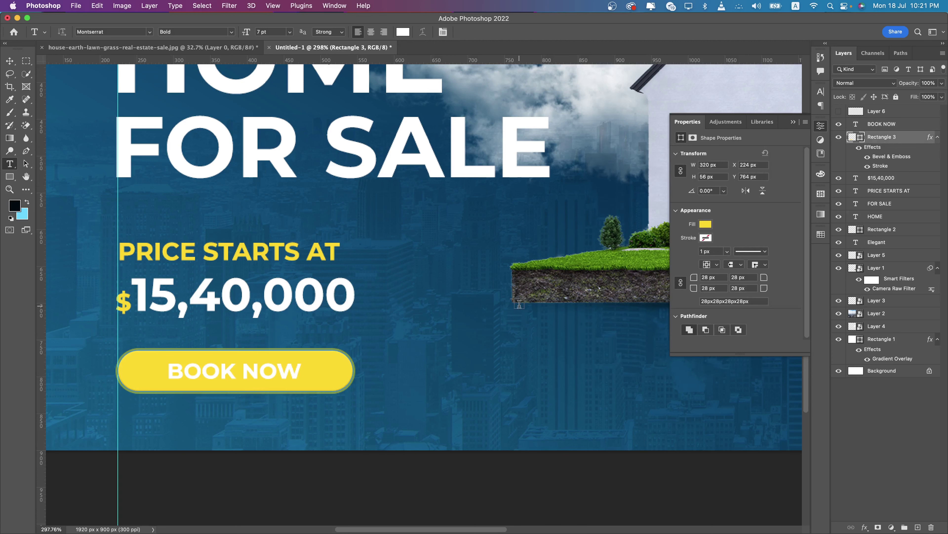
{"action": "left_click", "coordinate": [839, 137]}
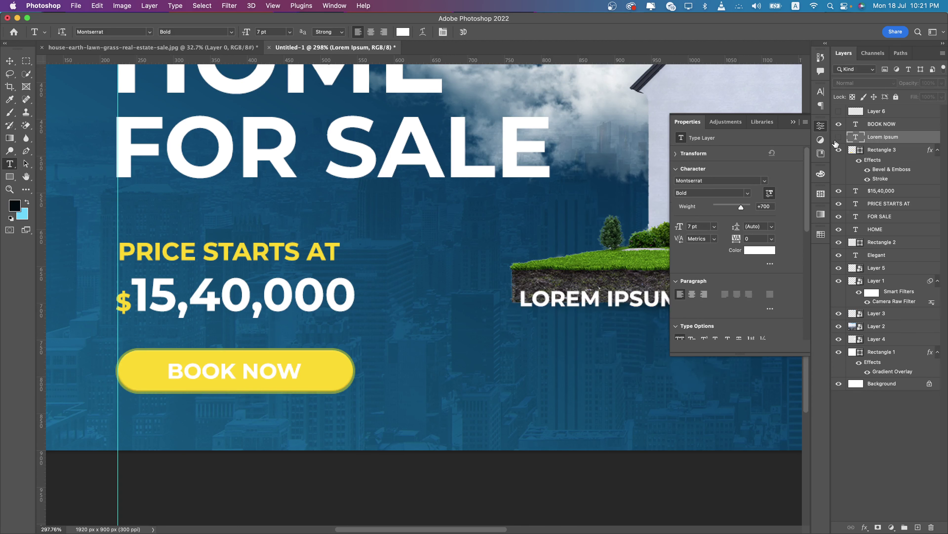
{"action": "mouse_move", "coordinate": [882, 137]}
{"action": "left_mouse_down"}
{"action": "mouse_move", "coordinate": [920, 527]}
{"action": "mouse_move", "coordinate": [931, 527]}
{"action": "left_mouse_up"}
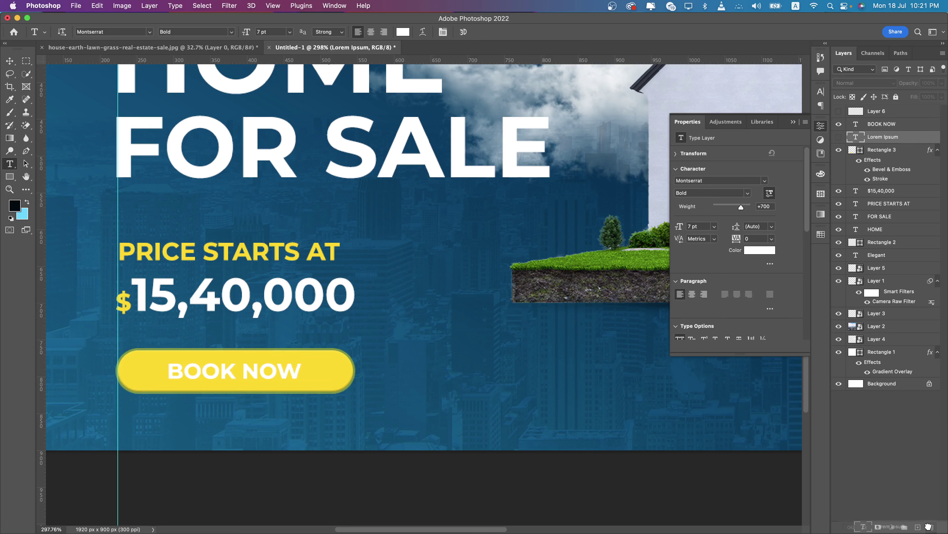
{"action": "double_click", "coordinate": [852, 137]}
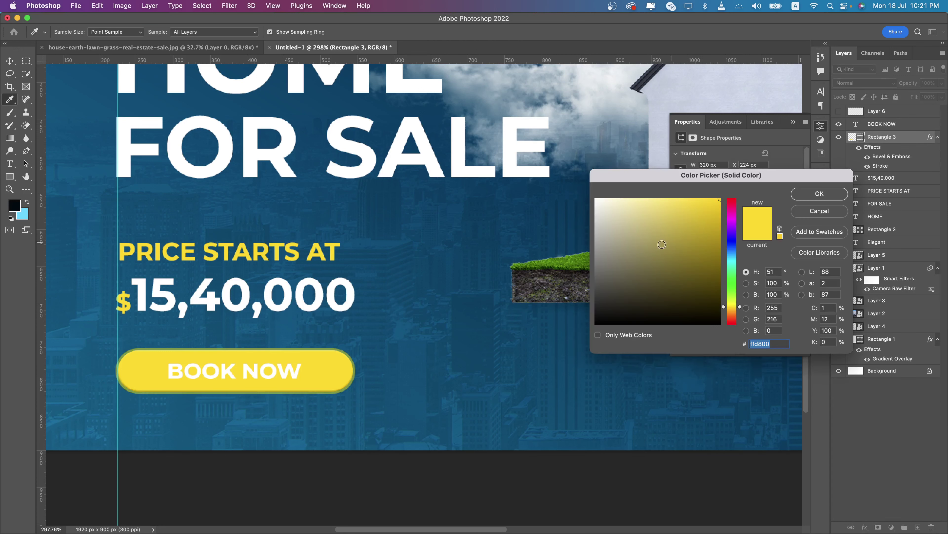
{"action": "left_click", "coordinate": [574, 262]}
{"action": "left_click", "coordinate": [517, 300]}
{"action": "left_click", "coordinate": [461, 364]}
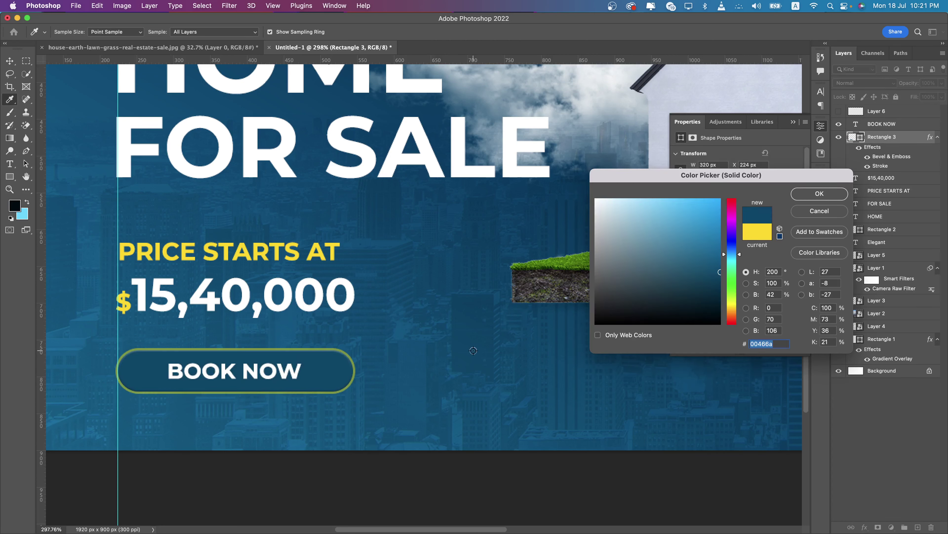
{"action": "left_click", "coordinate": [818, 193]}
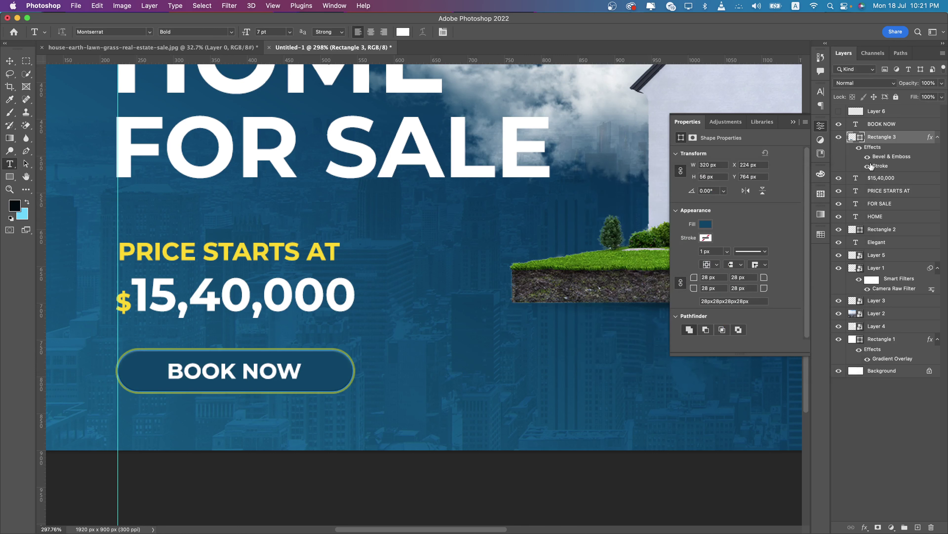
Make the yellow outline 100% opaque and add a soft, light drop shadow to the button
{"action": "double_click", "coordinate": [874, 167]}
{"action": "left_click_drag", "start_coordinate": [659, 241], "coordinate": [742, 245]}
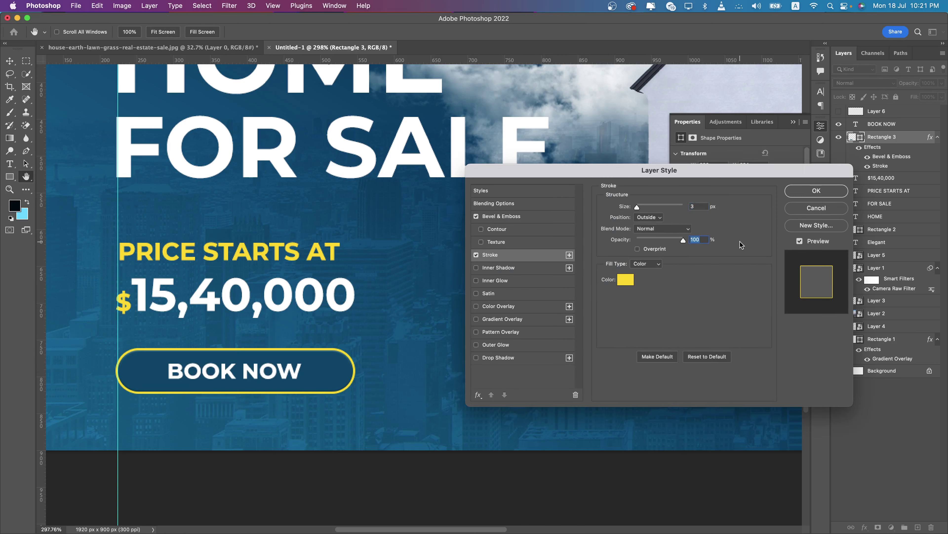
{"action": "left_click", "coordinate": [809, 192]}
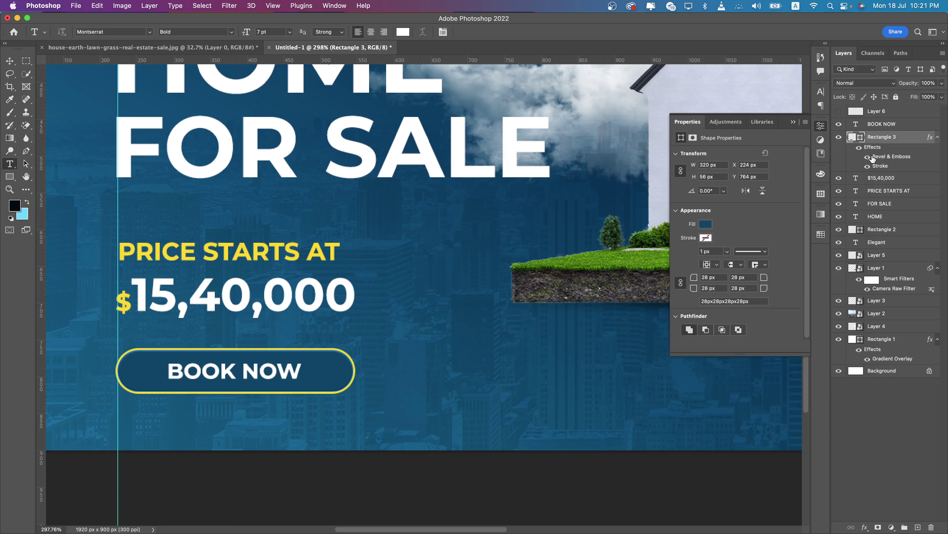
{"action": "double_click", "coordinate": [880, 165]}
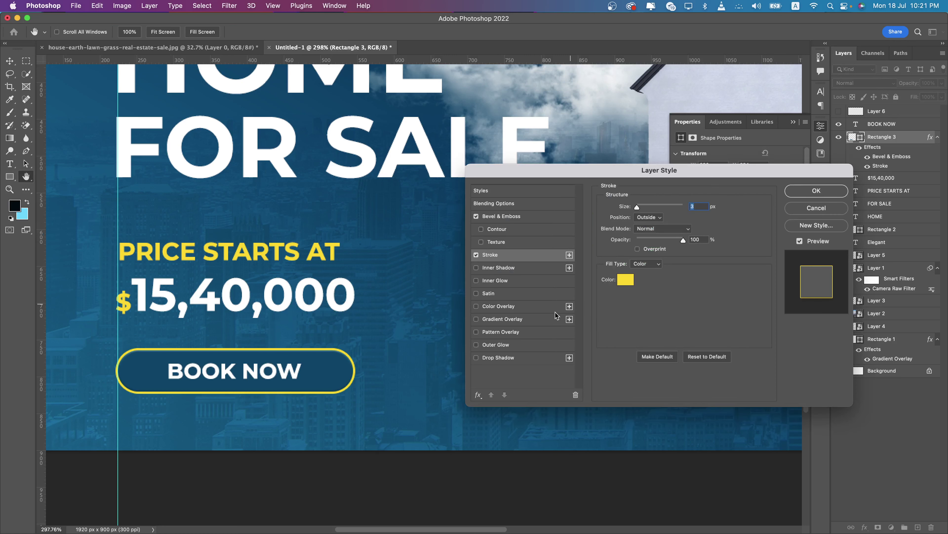
{"action": "left_click", "coordinate": [529, 357]}
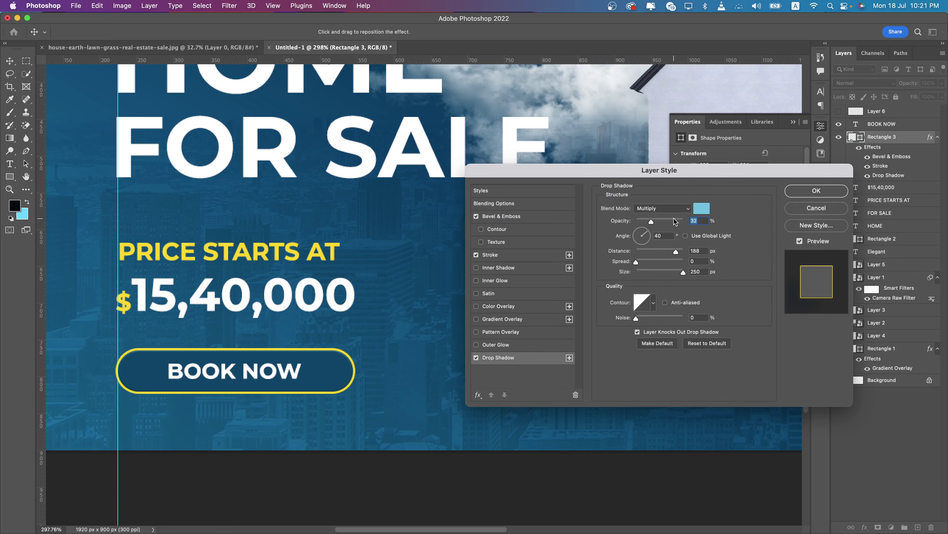
{"action": "mouse_move", "coordinate": [674, 221]}
{"action": "left_mouse_down"}
{"action": "mouse_move", "coordinate": [729, 219]}
{"action": "mouse_move", "coordinate": [675, 221]}
{"action": "left_mouse_up"}
{"action": "left_click", "coordinate": [711, 343]}
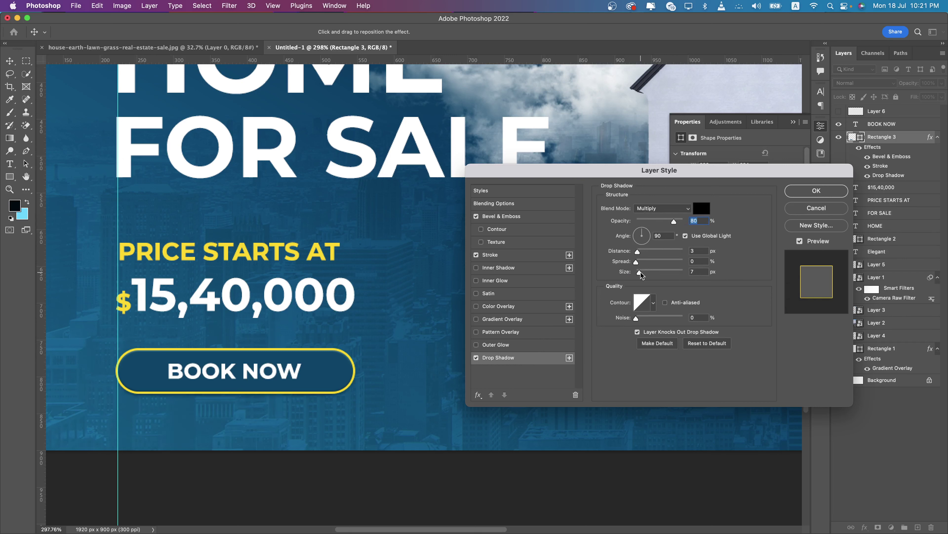
{"action": "left_click_drag", "start_coordinate": [641, 275], "coordinate": [646, 251]}
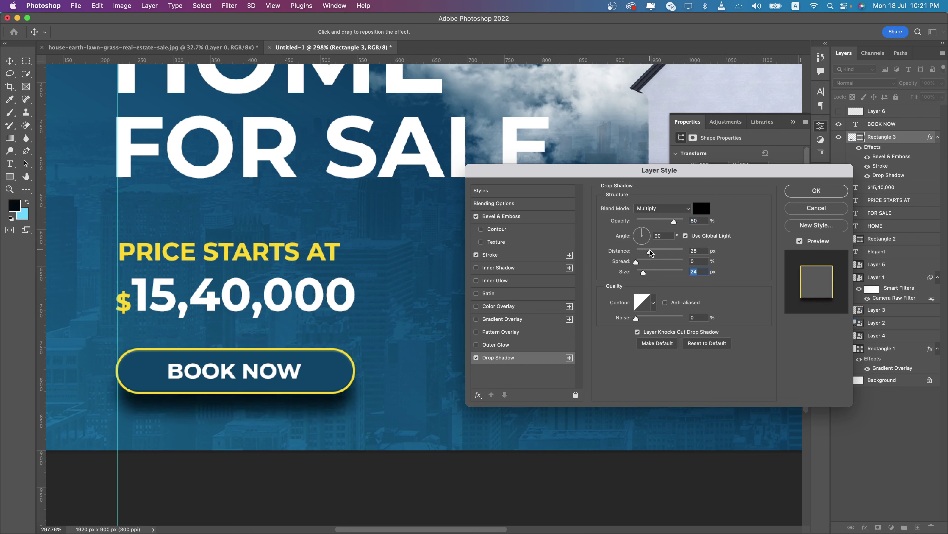
{"action": "left_click_drag", "start_coordinate": [665, 221], "coordinate": [653, 221]}
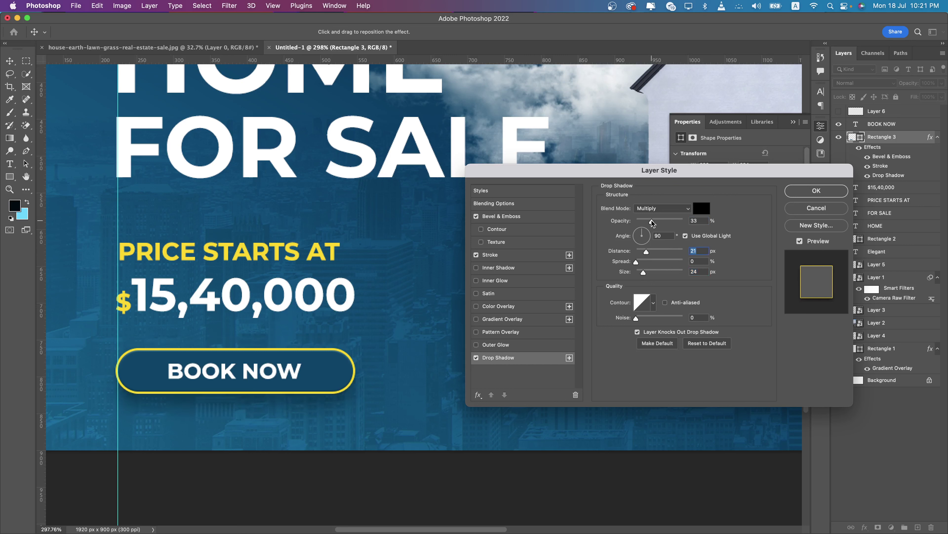
{"action": "left_click", "coordinate": [816, 190]}
Narrow the button to 253 px and group it with BOOK NOW as Group 1
{"action": "left_click", "coordinate": [880, 128], "text": "shift"}
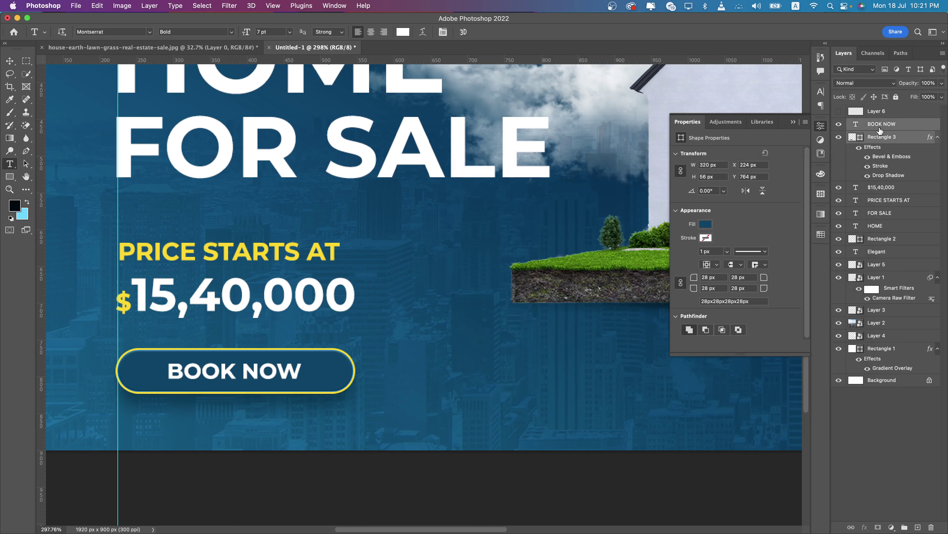
{"action": "left_click", "coordinate": [879, 138]}
{"action": "key", "text": "ctrl+t"}
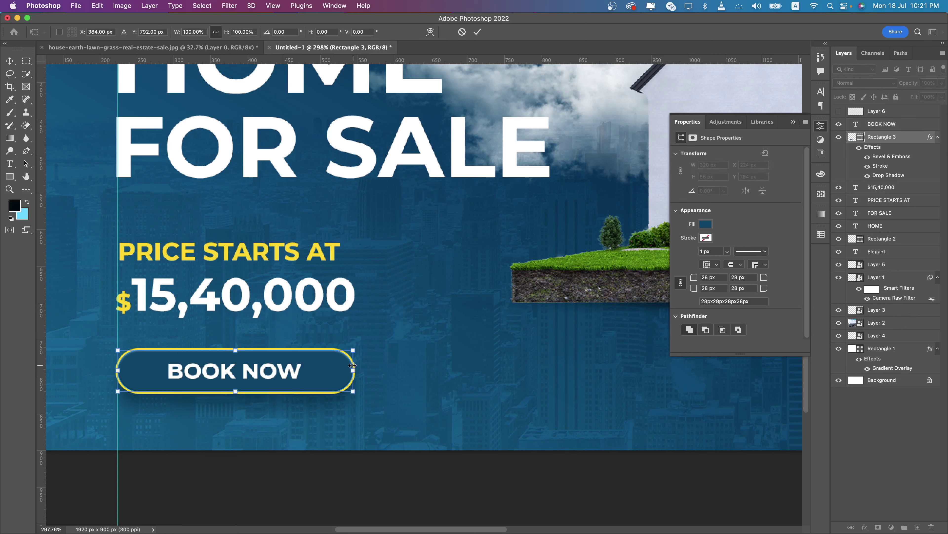
{"action": "left_click_drag", "start_coordinate": [352, 365], "coordinate": [330, 370]}
{"action": "key", "text": "Return"}
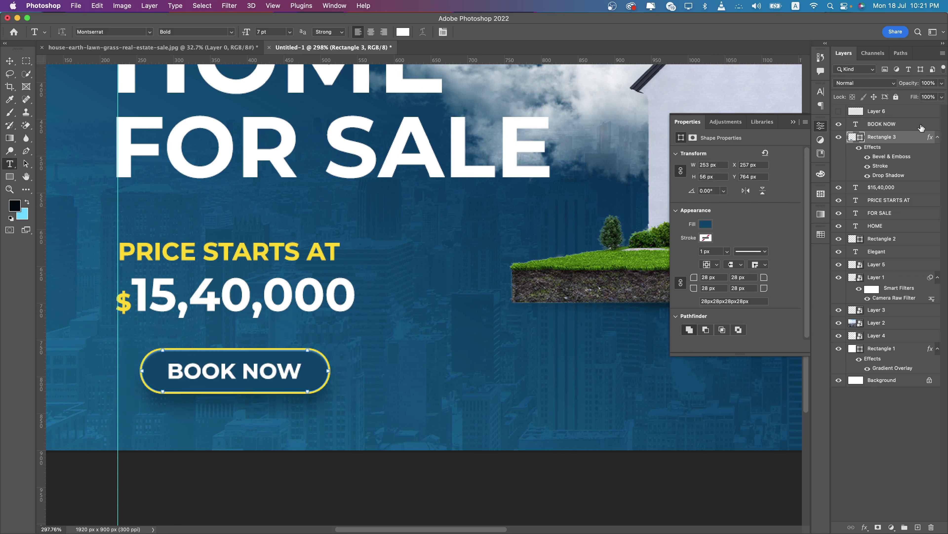
{"action": "left_click", "coordinate": [921, 128], "text": "shift"}
{"action": "key", "text": "ctrl+g"}
{"action": "left_click", "coordinate": [10, 61]}
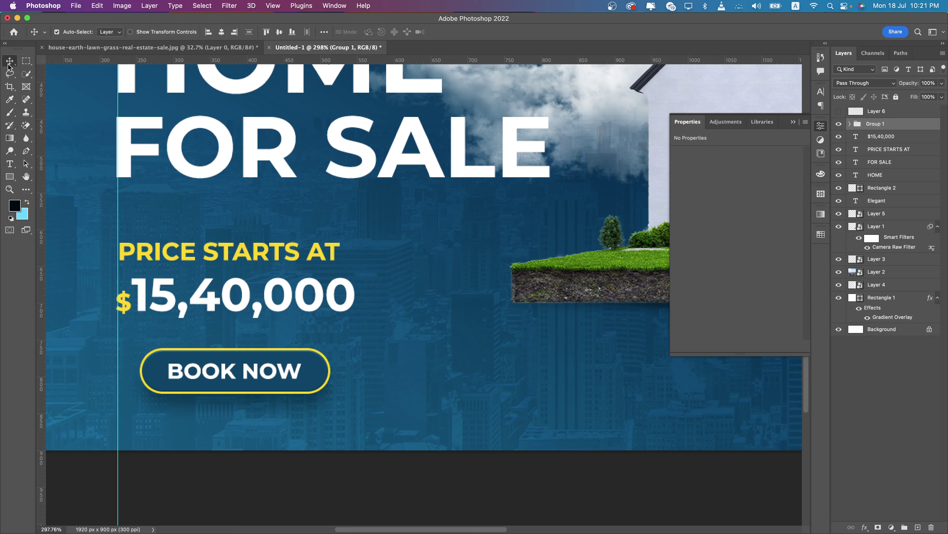
{"action": "left_click", "coordinate": [222, 377]}
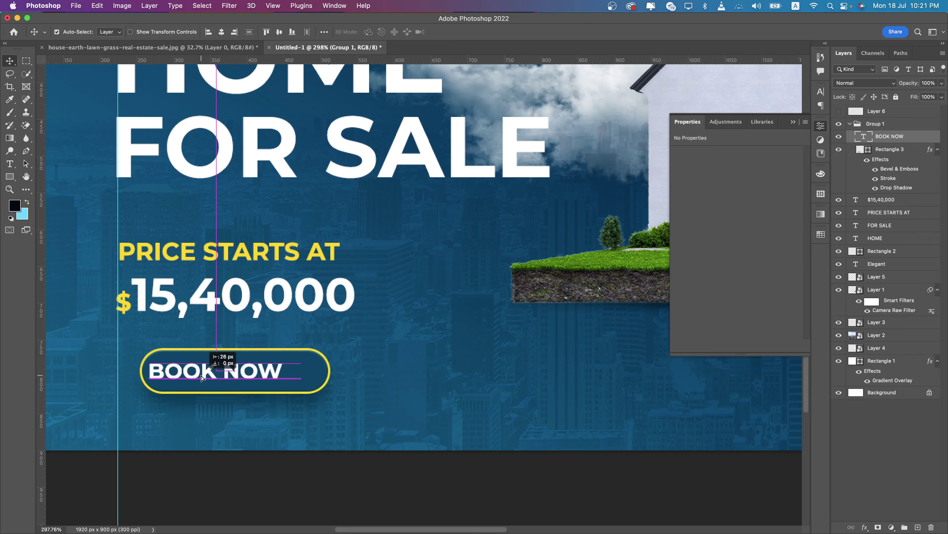
{"action": "left_click", "coordinate": [850, 124]}
Move the BOOK NOW button group left to align with the text
{"action": "left_click", "coordinate": [56, 32]}
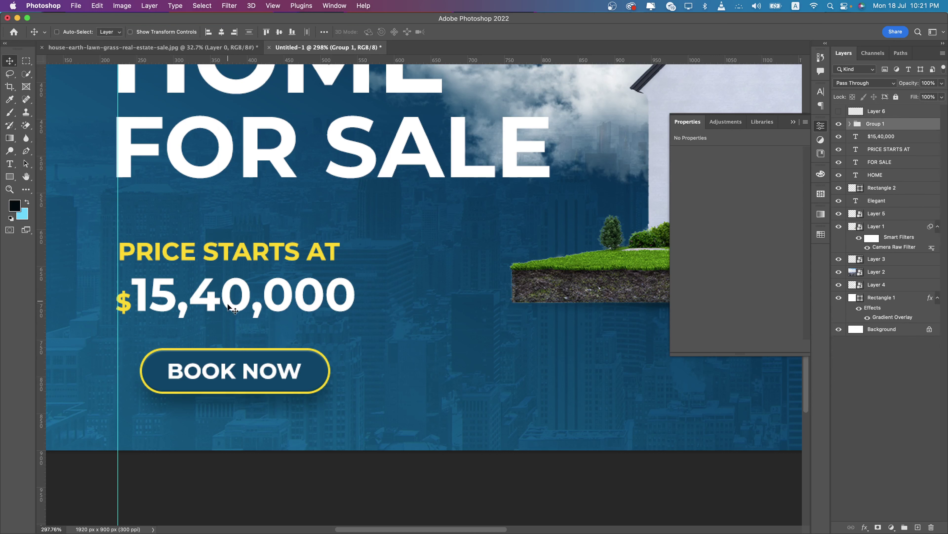
{"action": "left_click_drag", "start_coordinate": [245, 385], "coordinate": [224, 385]}
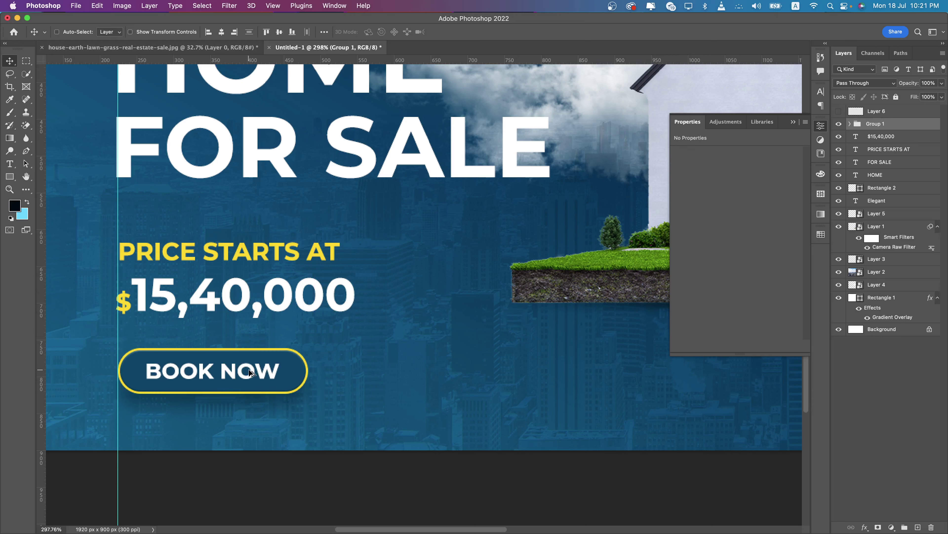
{"action": "key", "text": "super+0"}
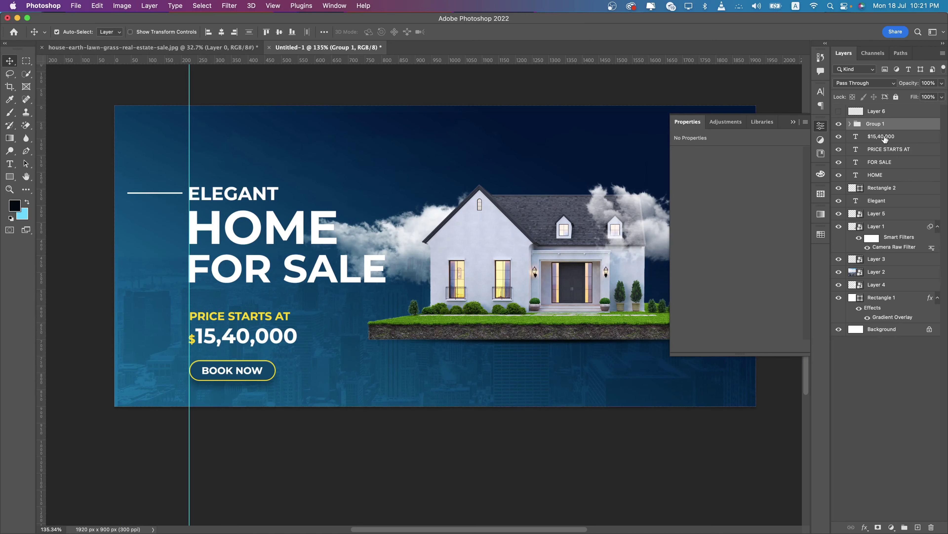
Raise the headline, price, line, Elegant text and button together and group them as Group 2
{"action": "left_click", "coordinate": [885, 137], "text": "shift"}
{"action": "left_click", "coordinate": [887, 150], "text": "shift"}
{"action": "left_click", "coordinate": [883, 175], "text": "shift"}
{"action": "left_click", "coordinate": [881, 187], "text": "shift"}
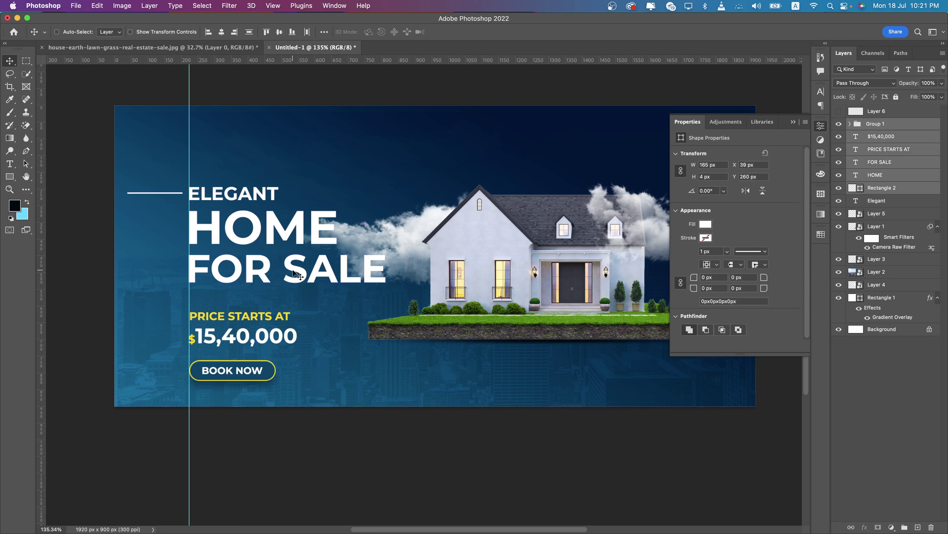
{"action": "key", "text": "shift+Up"}
{"action": "key", "text": "shift+Up"}
{"action": "key", "text": "super+z"}
{"action": "left_click", "coordinate": [877, 201], "text": "shift"}
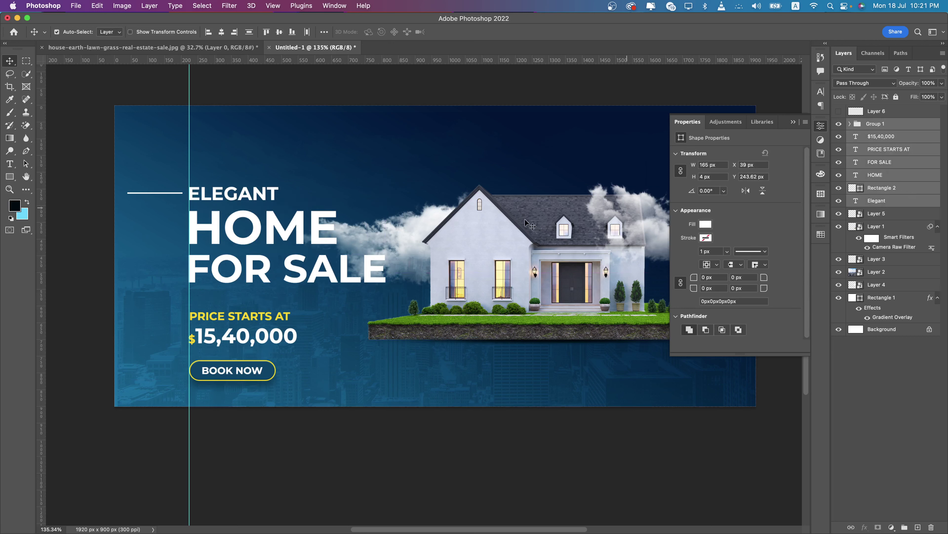
{"action": "left_click_drag", "start_coordinate": [298, 223], "coordinate": [298, 201]}
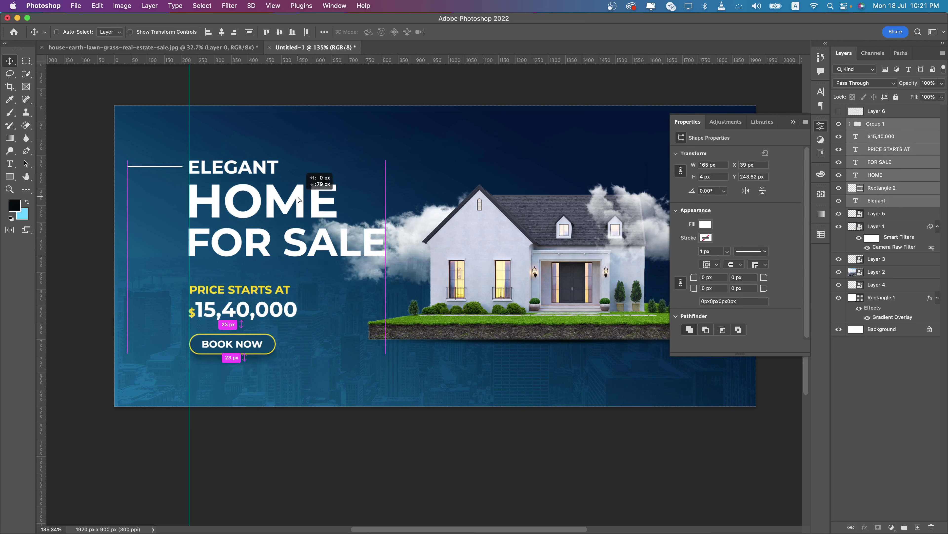
{"action": "key", "text": "super+g"}
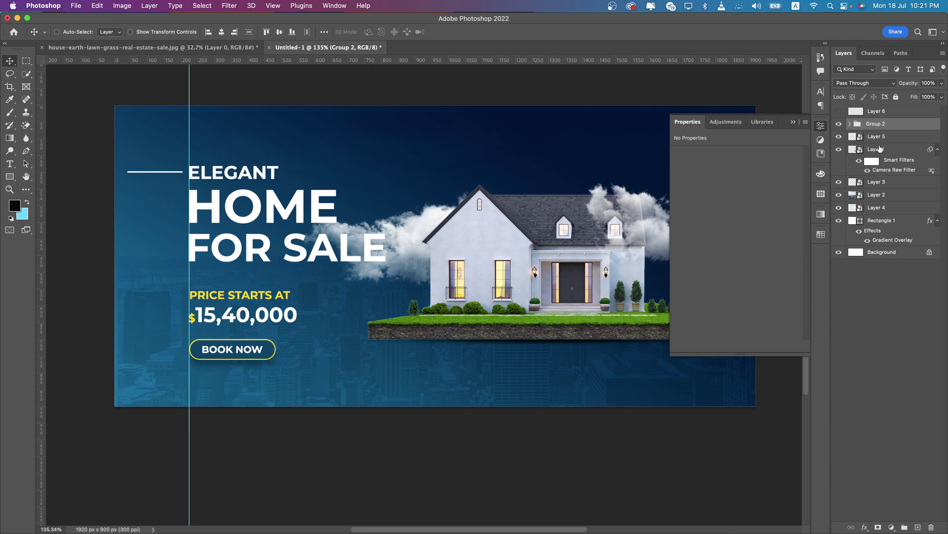
{"action": "left_click", "coordinate": [850, 124]}
Recolour the short line and the word ELEGANT to the #ffd800 yellow of PRICE STARTS AT
{"action": "double_click", "coordinate": [865, 200]}
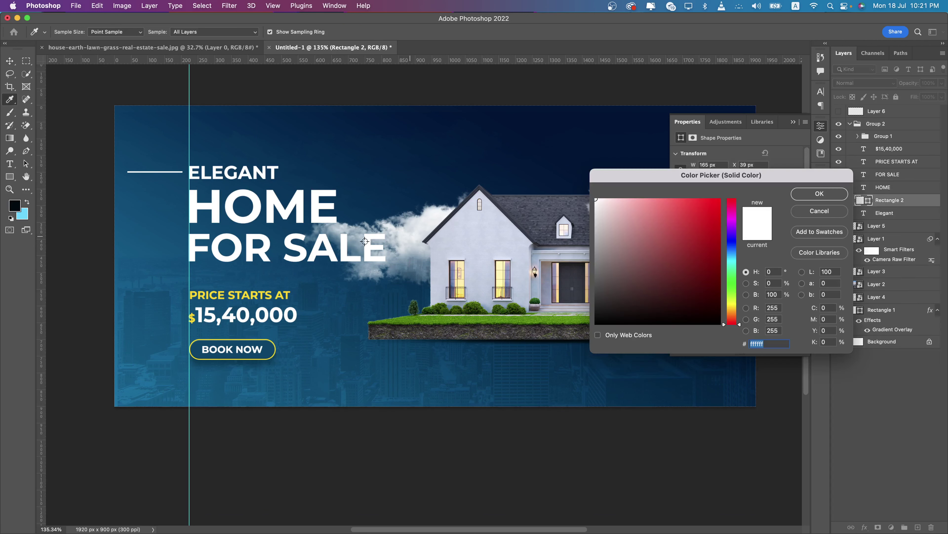
{"action": "left_click", "coordinate": [247, 295]}
{"action": "left_click", "coordinate": [820, 194]}
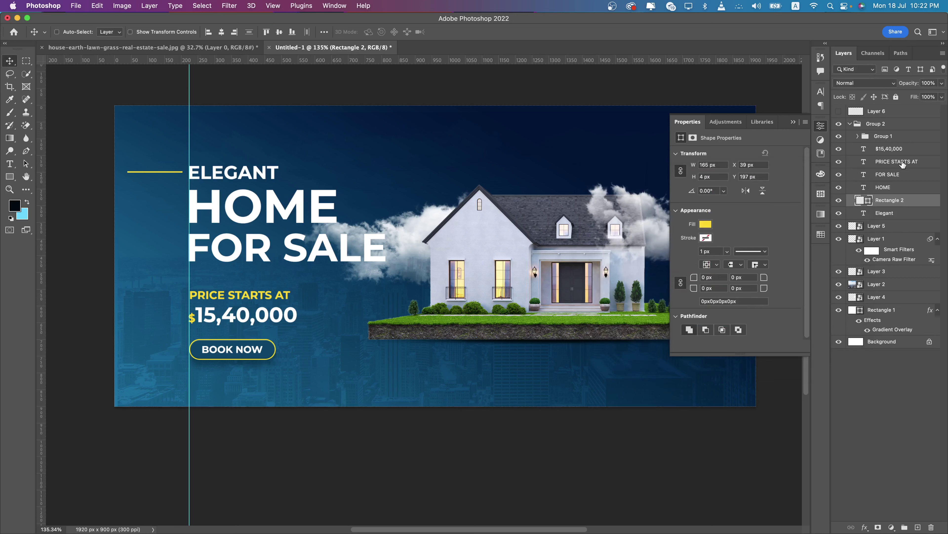
{"action": "left_click", "coordinate": [896, 161]}
{"action": "left_click", "coordinate": [11, 165]}
{"action": "left_click", "coordinate": [257, 177]}
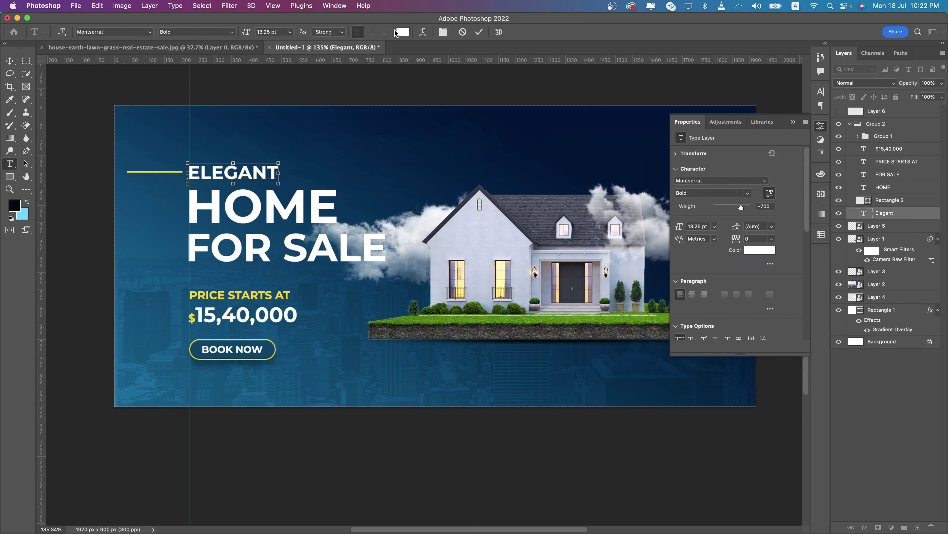
{"action": "left_click", "coordinate": [403, 32]}
{"action": "left_click", "coordinate": [247, 296]}
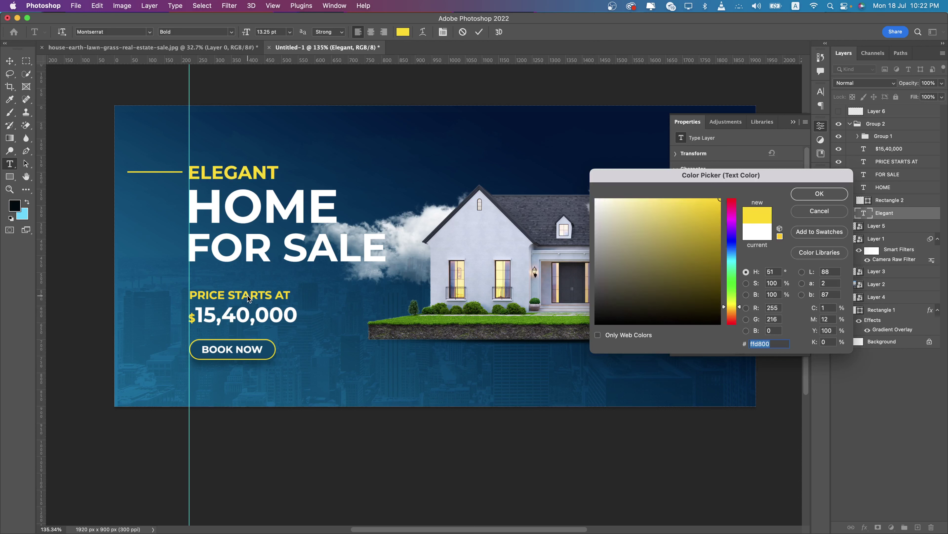
{"action": "left_click", "coordinate": [804, 199]}
Make the word SALE in FOR SALE the same #ffd800 yellow
{"action": "left_click", "coordinate": [310, 277]}
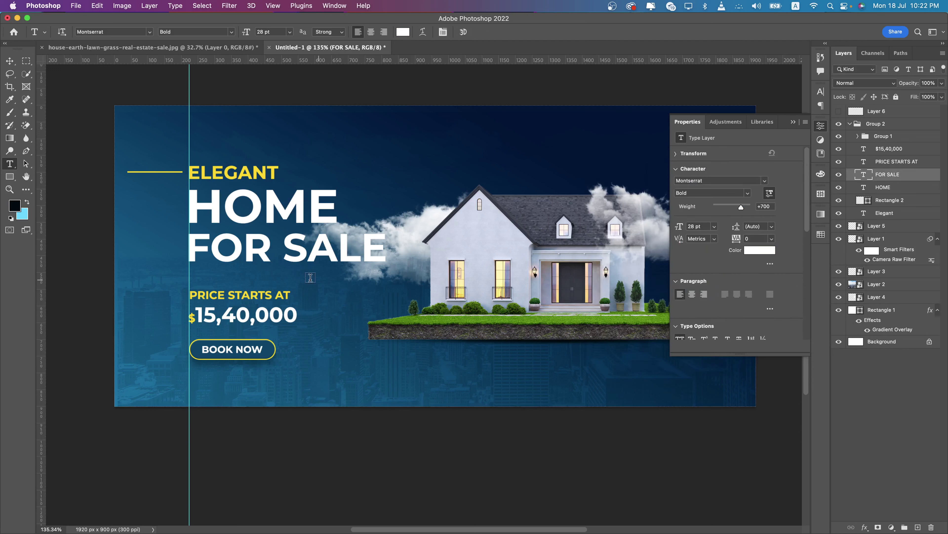
{"action": "left_click_drag", "start_coordinate": [280, 244], "coordinate": [387, 249]}
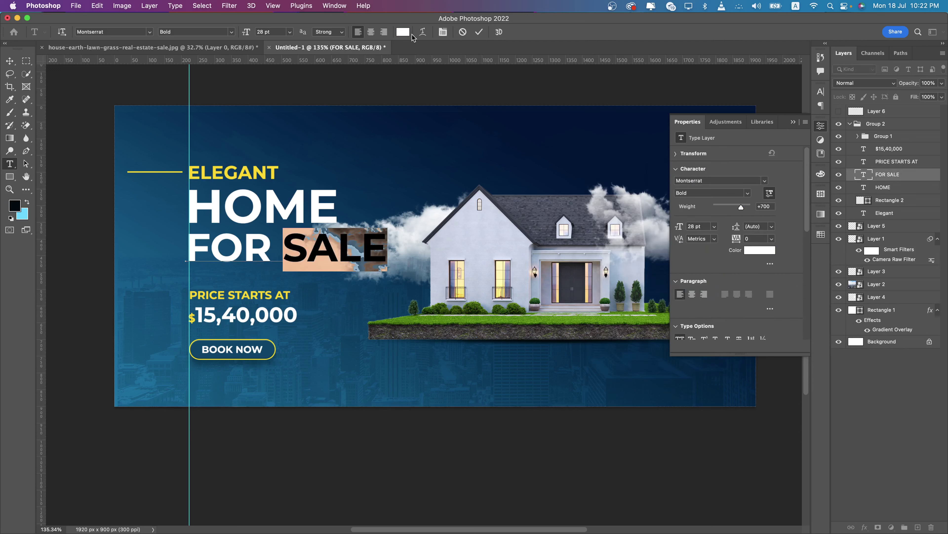
{"action": "left_click", "coordinate": [403, 32]}
{"action": "left_click", "coordinate": [265, 175]}
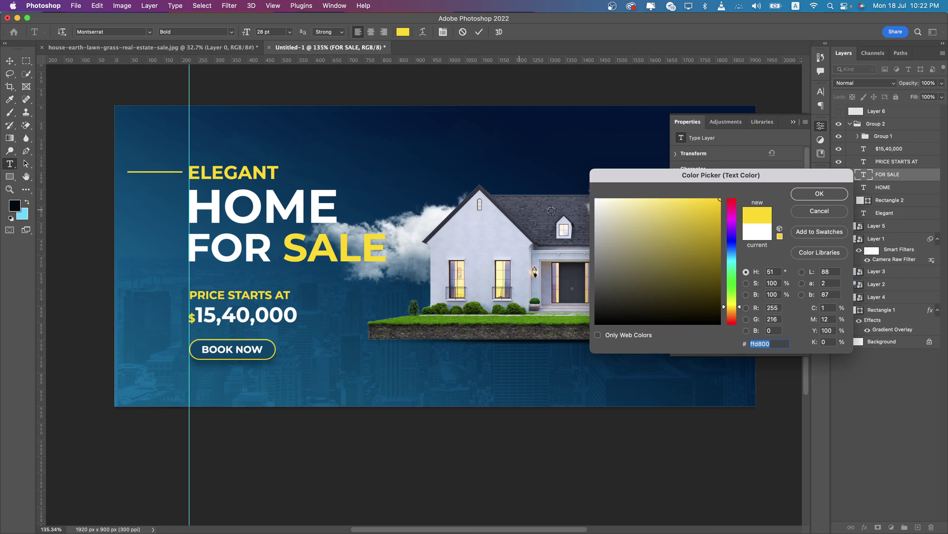
{"action": "left_click", "coordinate": [814, 198]}
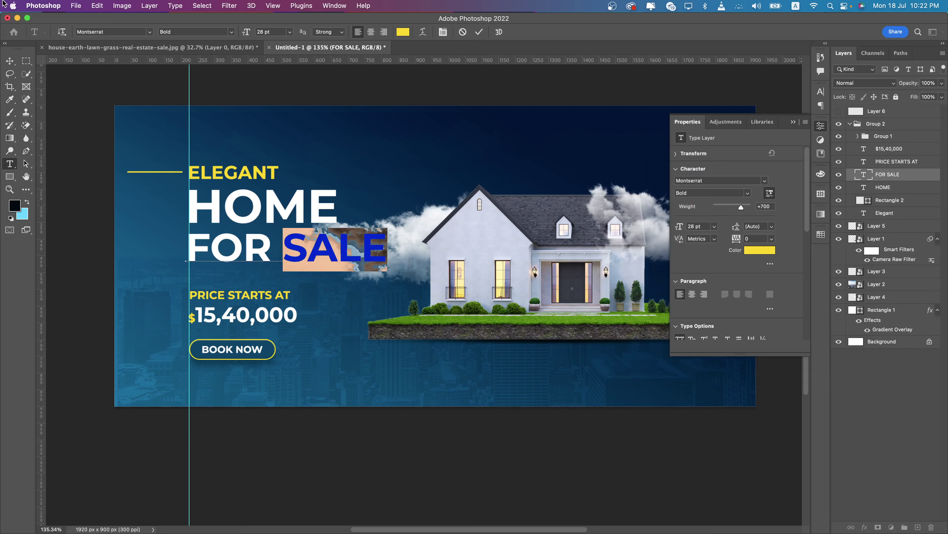
{"action": "left_click", "coordinate": [10, 59]}
{"action": "scroll", "coordinate": [213, 218], "scroll_direction": "down", "scroll_amount": 5}
Add a vertical guide along the text block's left edge
{"action": "scroll", "coordinate": [212, 218], "scroll_direction": "up", "scroll_amount": 5}
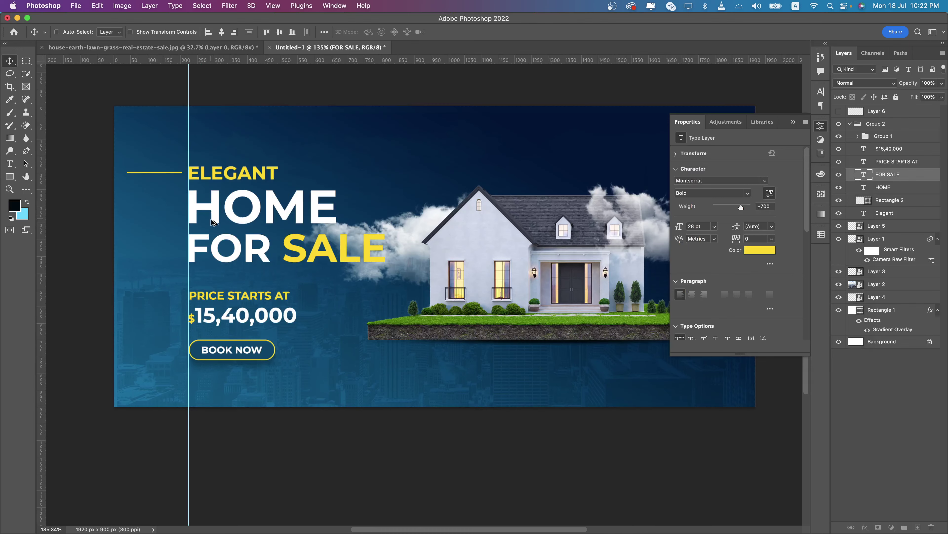
{"action": "mouse_move", "coordinate": [41, 274]}
{"action": "left_mouse_down"}
{"action": "mouse_move", "coordinate": [70, 273]}
{"action": "mouse_move", "coordinate": [41, 273]}
{"action": "left_mouse_up"}
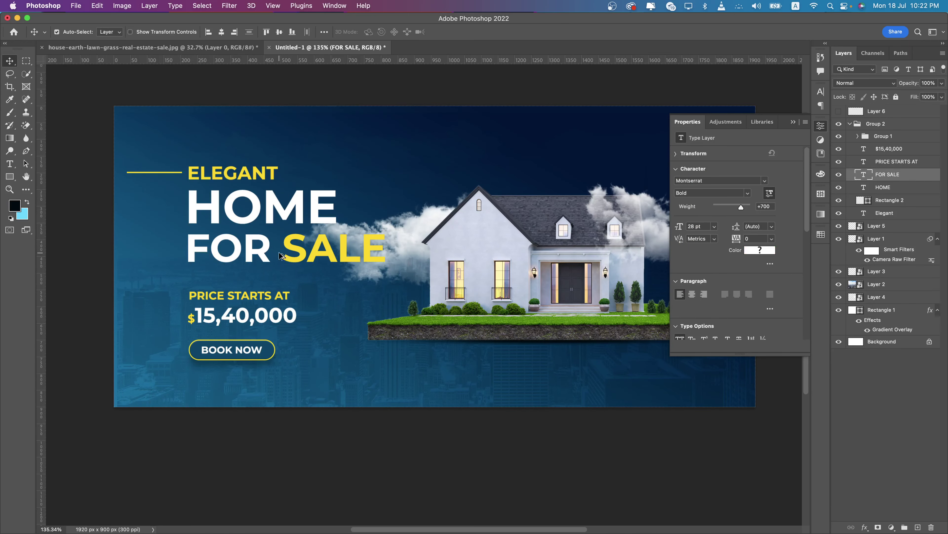
{"action": "scroll", "coordinate": [297, 258], "scroll_direction": "down", "scroll_amount": 10}
{"action": "scroll", "coordinate": [297, 258], "scroll_direction": "up", "scroll_amount": 6}
{"action": "scroll", "coordinate": [297, 256], "scroll_direction": "up", "scroll_amount": 4}
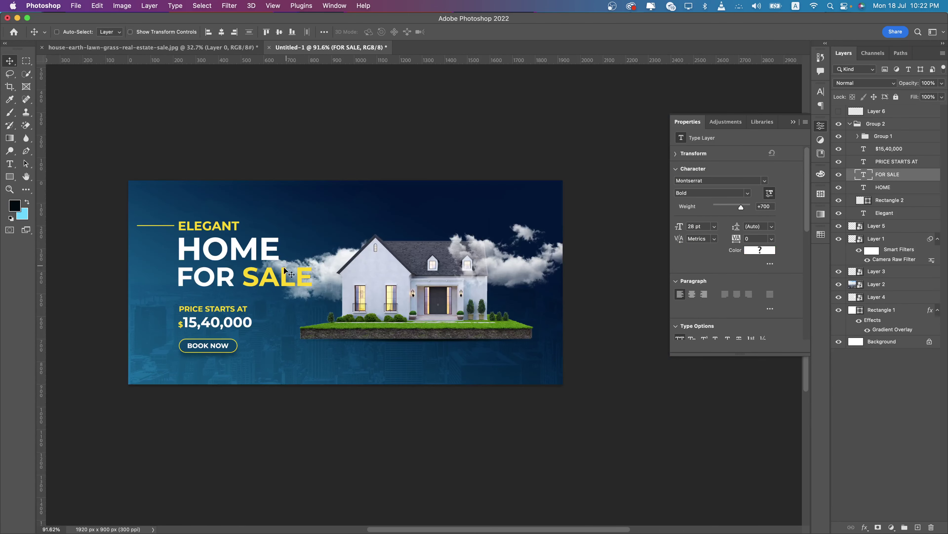
{"action": "scroll", "coordinate": [291, 272], "scroll_direction": "left", "scroll_amount": 2}
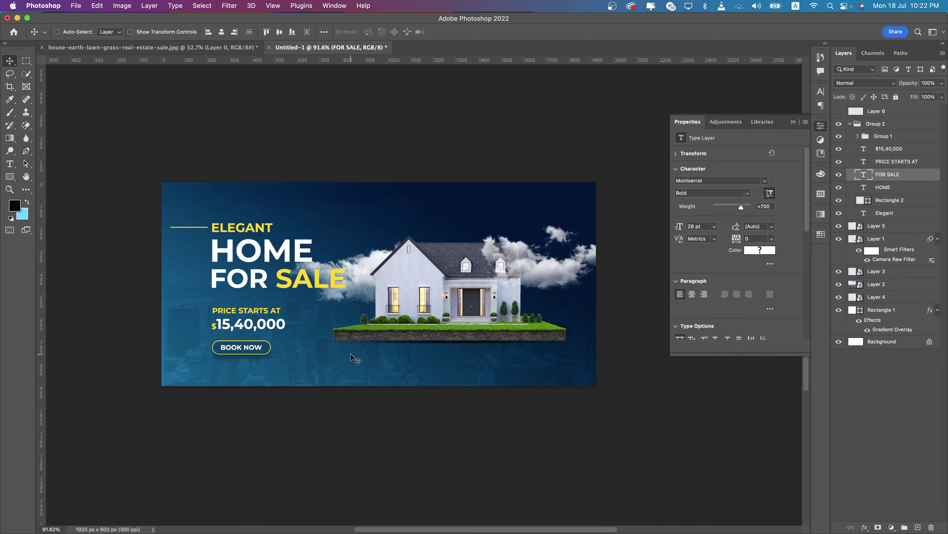
Group all banner layers from Layer 6 to Rectangle 1 into a group named 'BANNER 01'
{"action": "left_click", "coordinate": [850, 124]}
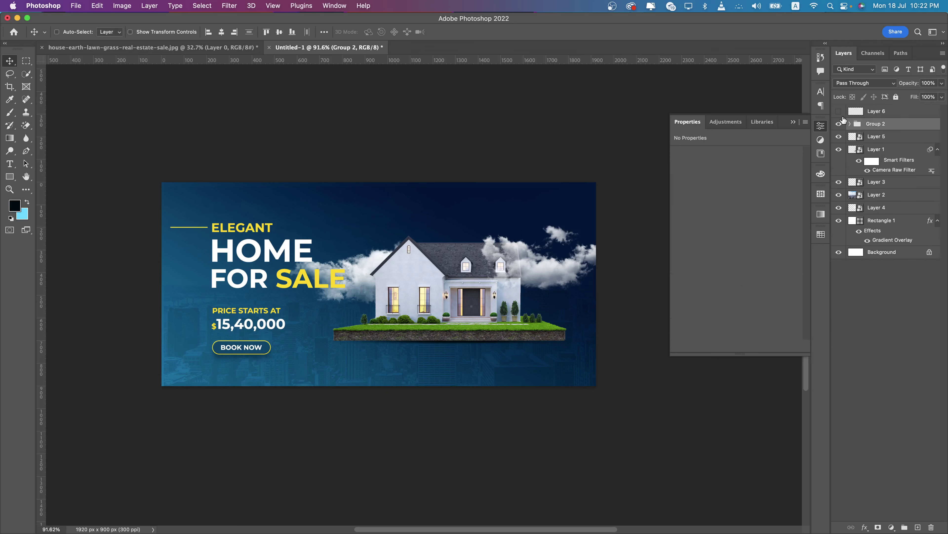
{"action": "left_click", "coordinate": [857, 112]}
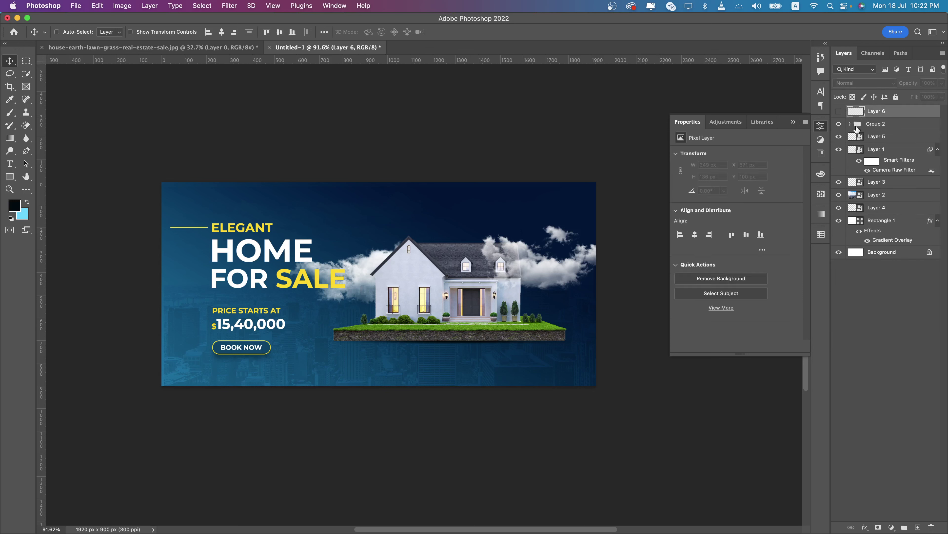
{"action": "left_click", "coordinate": [886, 231], "text": "shift"}
{"action": "key", "text": "super+g"}
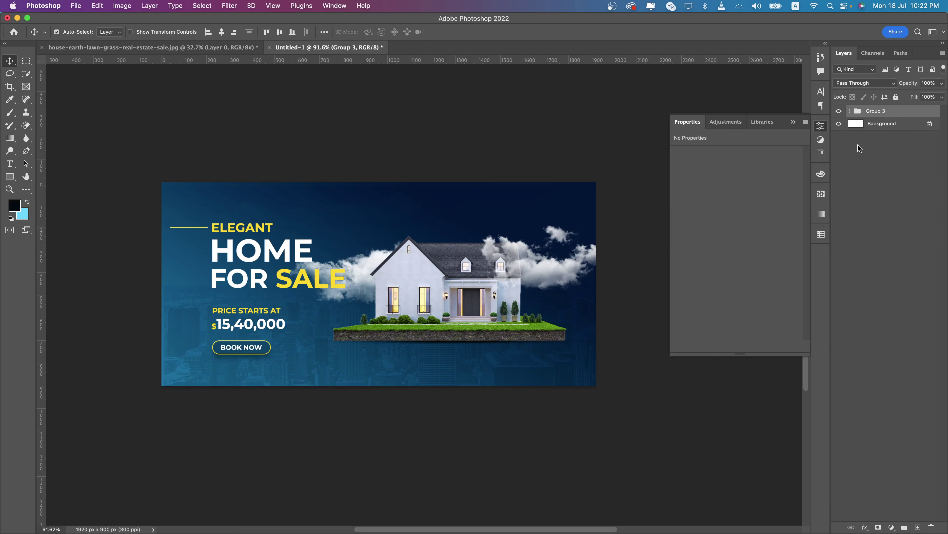
{"action": "double_click", "coordinate": [874, 112]}
{"action": "type", "text": "BANNER 01"}
{"action": "key", "text": "Return"}
Duplicate the group as 'BANNER 01 copy'
{"action": "key", "text": "super+j"}
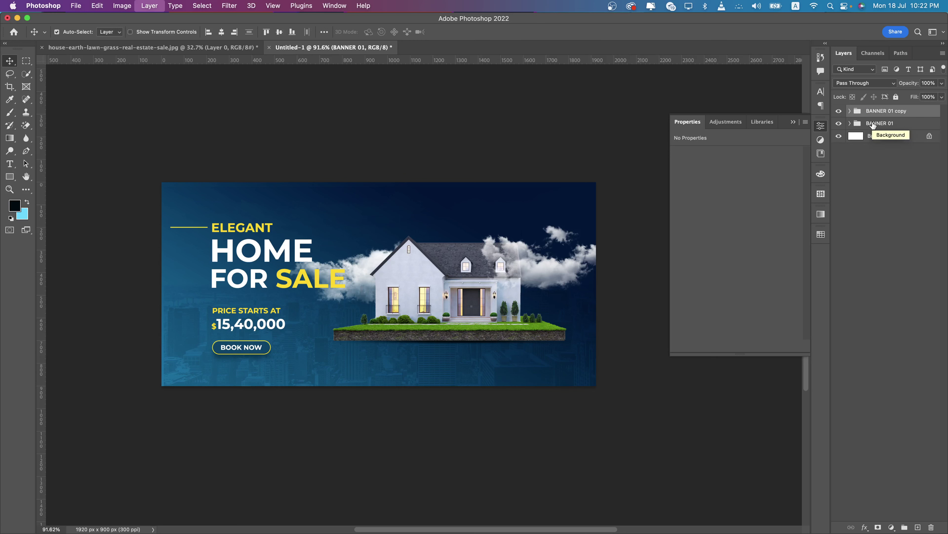
{"action": "key", "text": "i"}
{"action": "key", "text": "super+k"}
{"action": "key", "text": "Escape"}
Set the left stop of the copied banner's background gradient overlay to white
{"action": "key", "text": "v"}
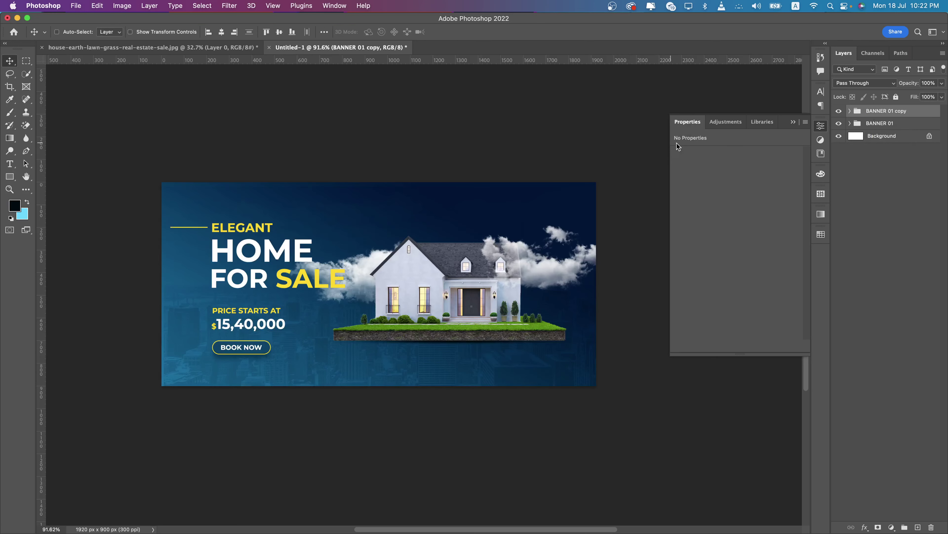
{"action": "left_click", "coordinate": [850, 111]}
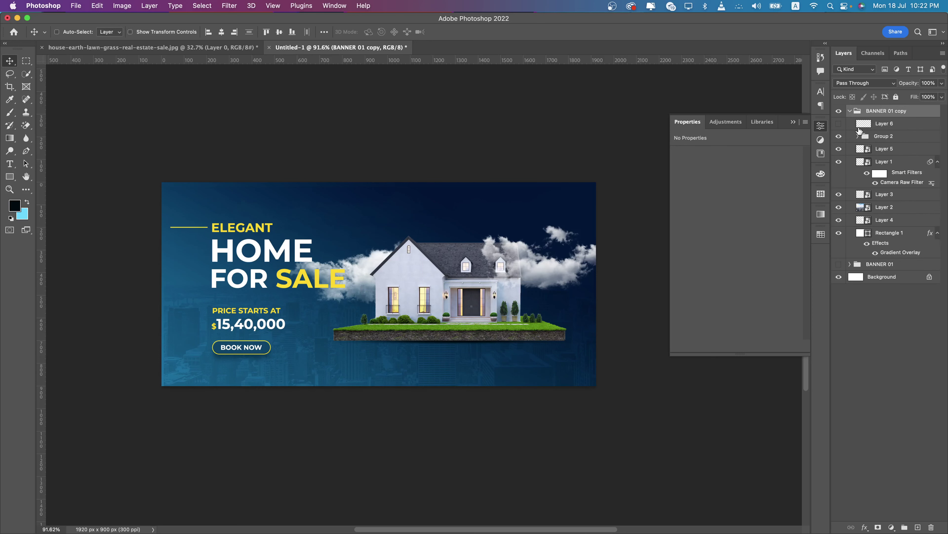
{"action": "double_click", "coordinate": [884, 252]}
{"action": "left_click", "coordinate": [652, 229]}
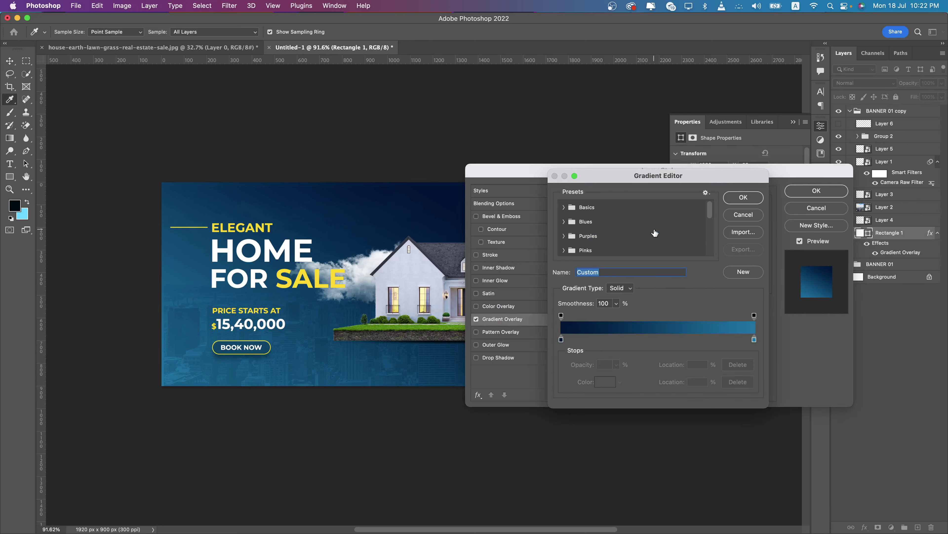
{"action": "double_click", "coordinate": [561, 339]}
{"action": "left_click", "coordinate": [455, 251]}
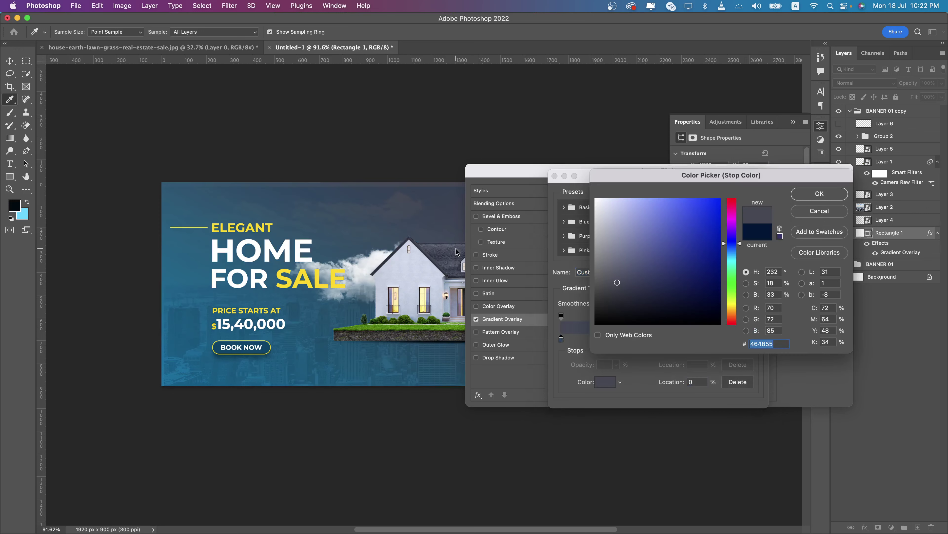
{"action": "left_click_drag", "start_coordinate": [665, 226], "coordinate": [585, 165]}
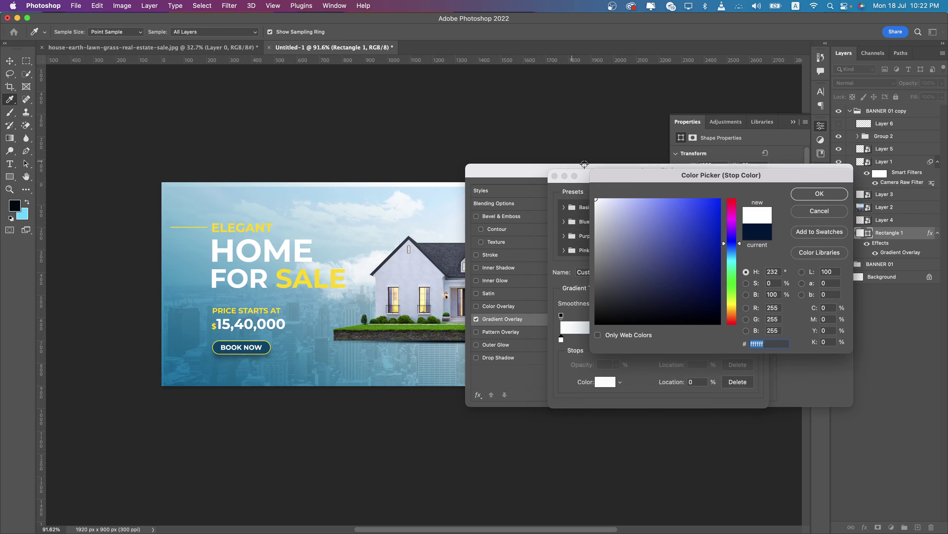
{"action": "left_click", "coordinate": [820, 198]}
Set the gradient's right stop to slate grey #495362
{"action": "double_click", "coordinate": [754, 340]}
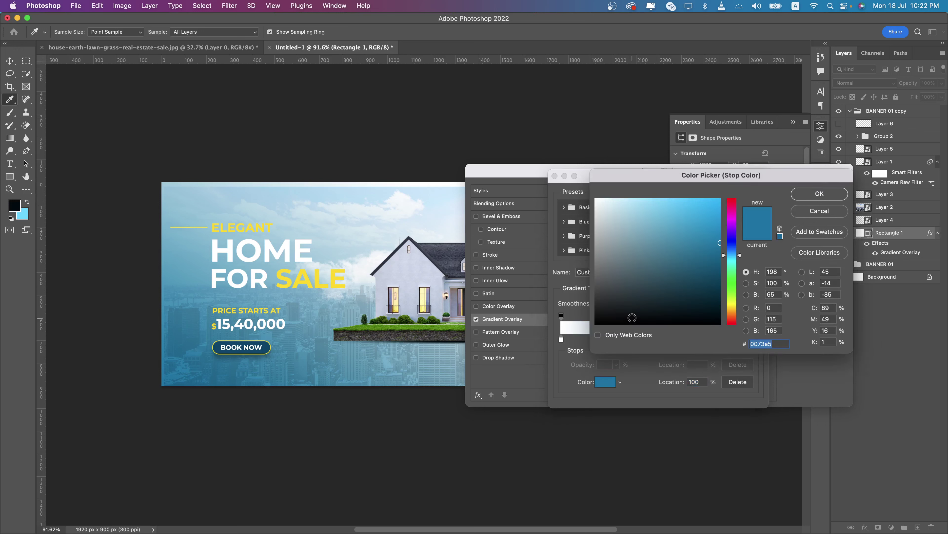
{"action": "left_click", "coordinate": [596, 322]}
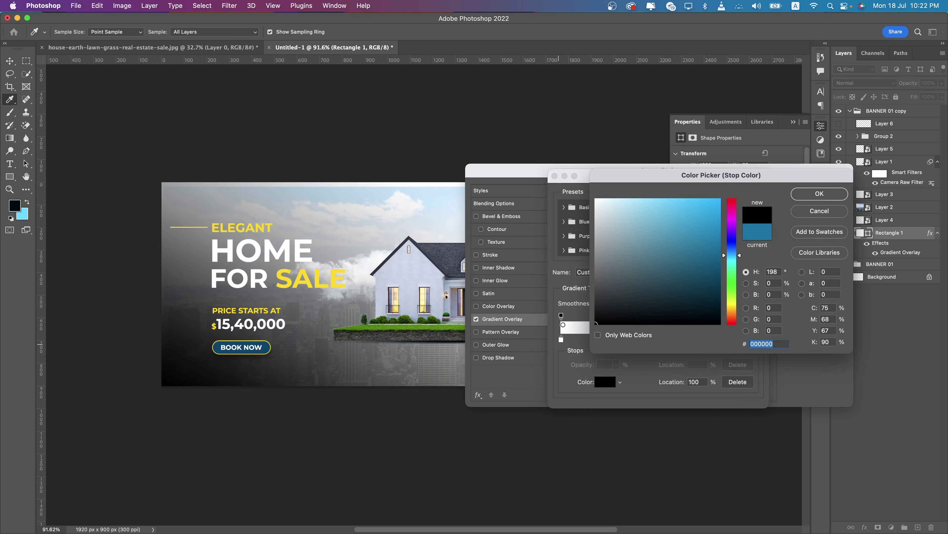
{"action": "left_click", "coordinate": [377, 324]}
{"action": "left_click", "coordinate": [441, 266]}
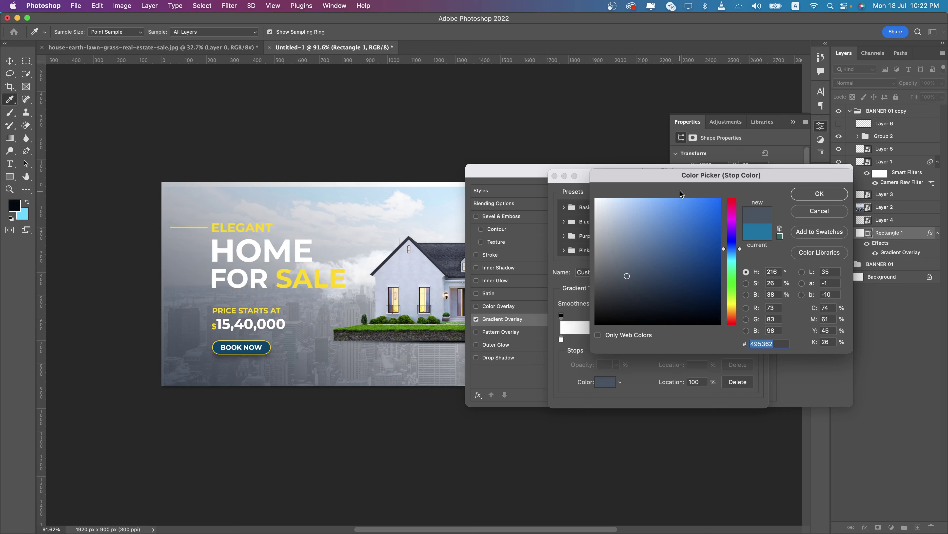
{"action": "left_click", "coordinate": [802, 193]}
{"action": "left_click", "coordinate": [813, 190]}
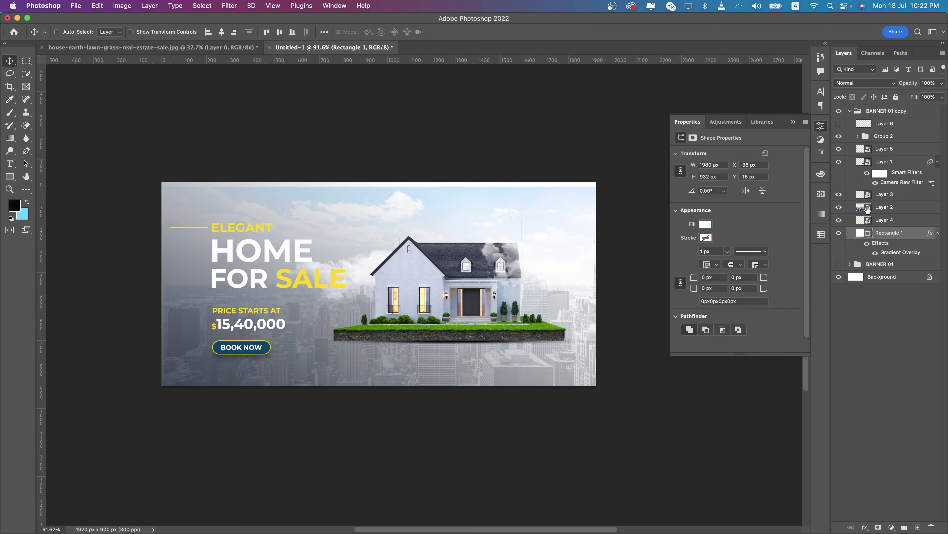
Apply the new gradient overlay and raise the city skyline image
{"action": "key", "text": "v"}
{"action": "left_click", "coordinate": [494, 239]}
{"action": "left_click_drag", "start_coordinate": [495, 239], "coordinate": [465, 217]}
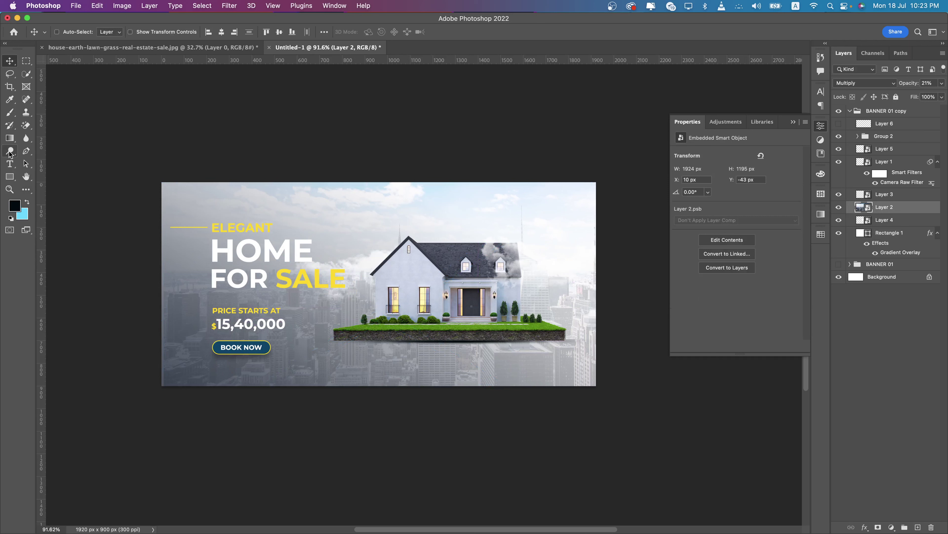
Make the FOR SALE text black (#000000)
{"action": "left_click", "coordinate": [9, 164]}
{"action": "triple_click", "coordinate": [294, 287]}
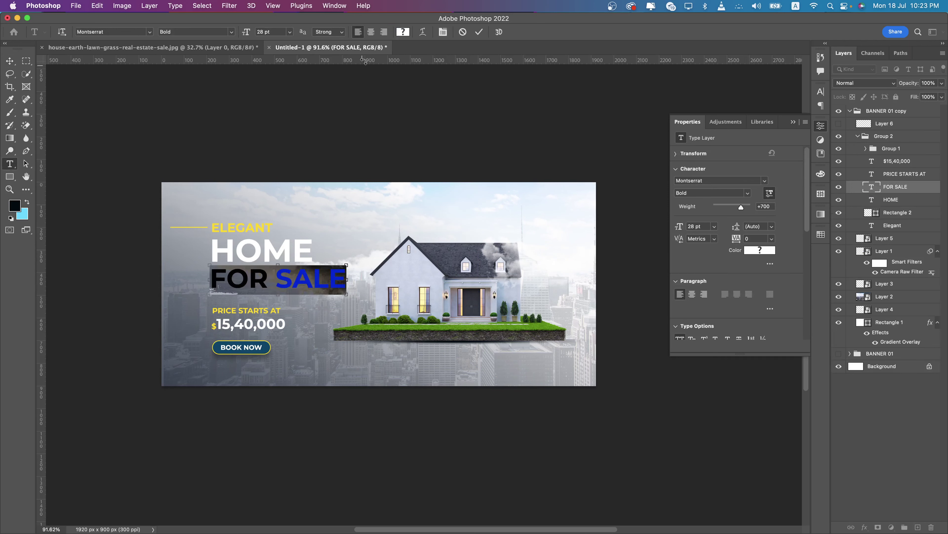
{"action": "left_click", "coordinate": [404, 33]}
{"action": "type", "text": "000000"}
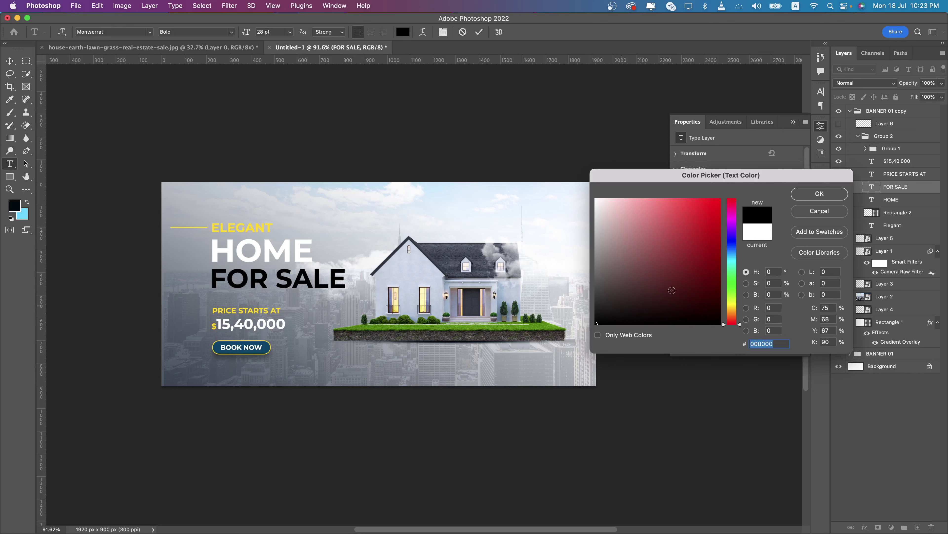
{"action": "left_click", "coordinate": [820, 193]}
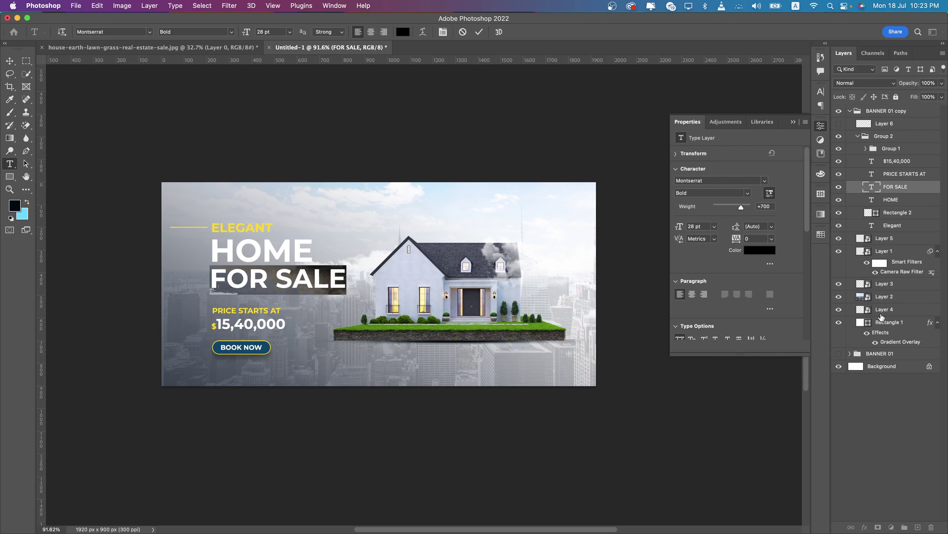
{"action": "left_click", "coordinate": [887, 322]}
Set the right end of the background's gradient overlay to white
{"action": "double_click", "coordinate": [881, 342]}
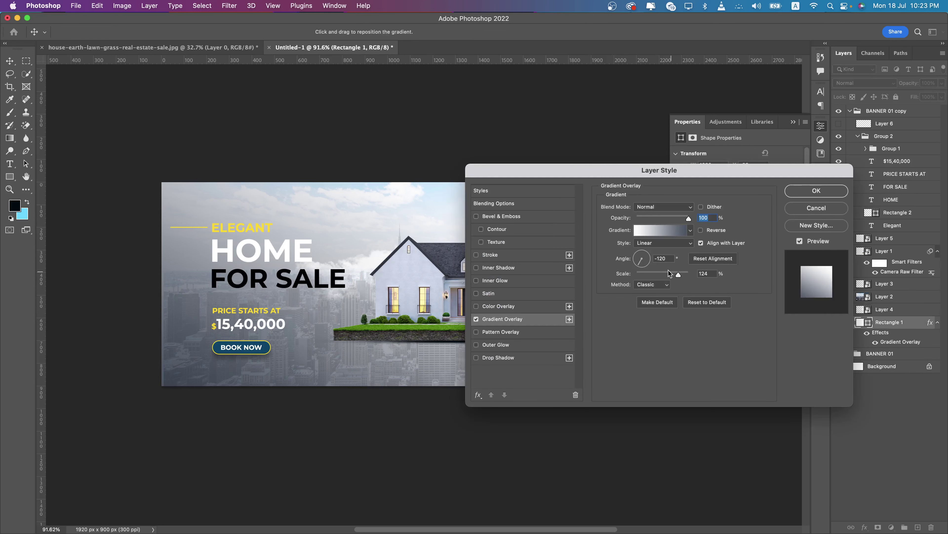
{"action": "left_click", "coordinate": [647, 232]}
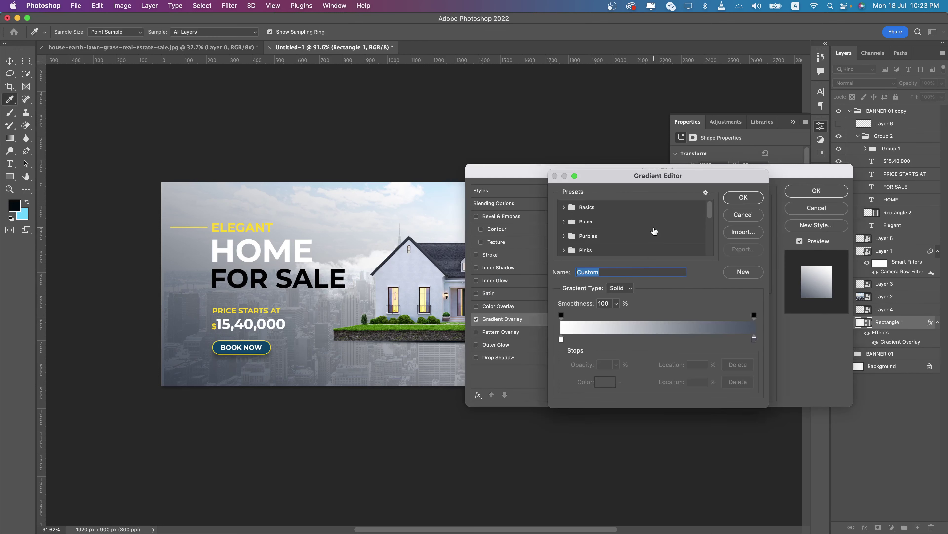
{"action": "double_click", "coordinate": [754, 339]}
{"action": "left_click_drag", "start_coordinate": [671, 311], "coordinate": [596, 199]}
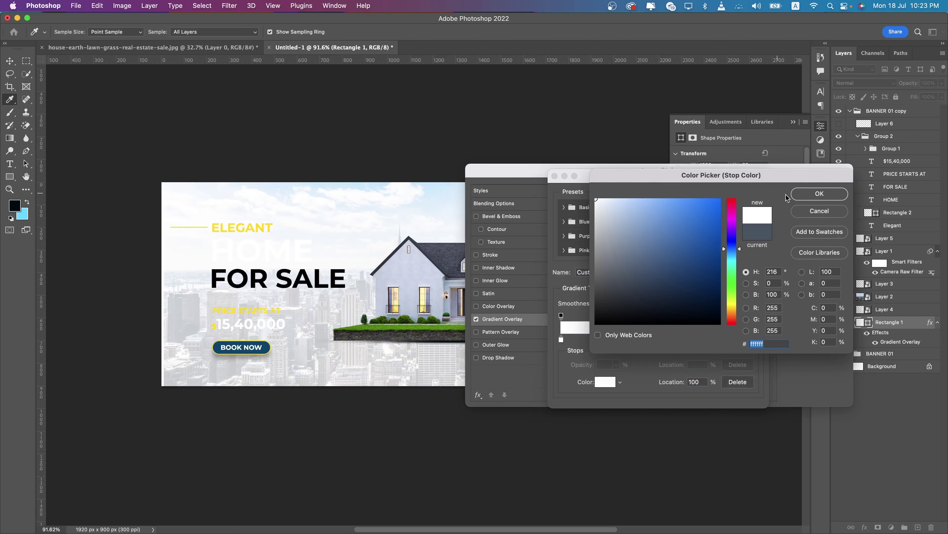
{"action": "left_click", "coordinate": [820, 193]}
{"action": "left_click", "coordinate": [817, 191]}
{"action": "key", "text": "t"}
{"action": "left_click", "coordinate": [246, 250]}
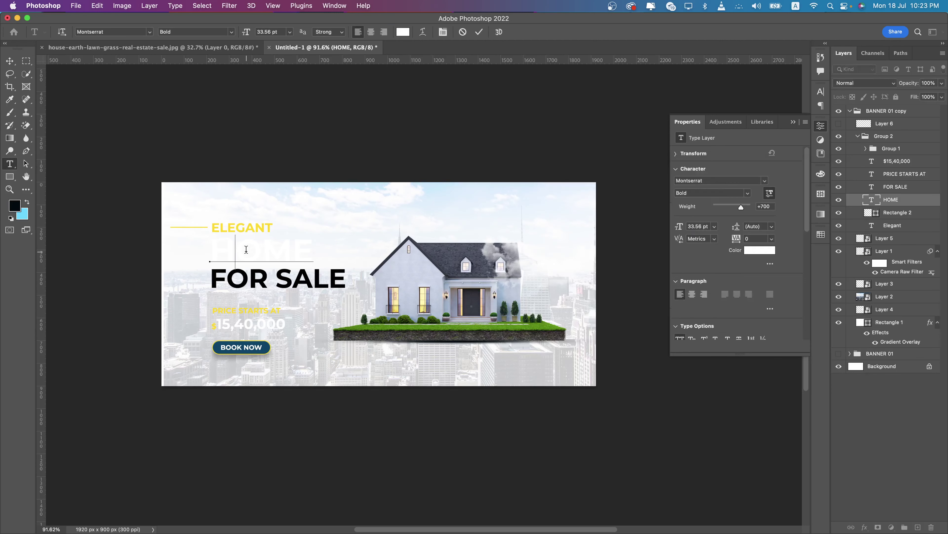
Colour the HOME text dark green #2f5a00, sampled from the grass
{"action": "double_click", "coordinate": [246, 249]}
{"action": "left_click", "coordinate": [398, 34]}
{"action": "left_click", "coordinate": [437, 329]}
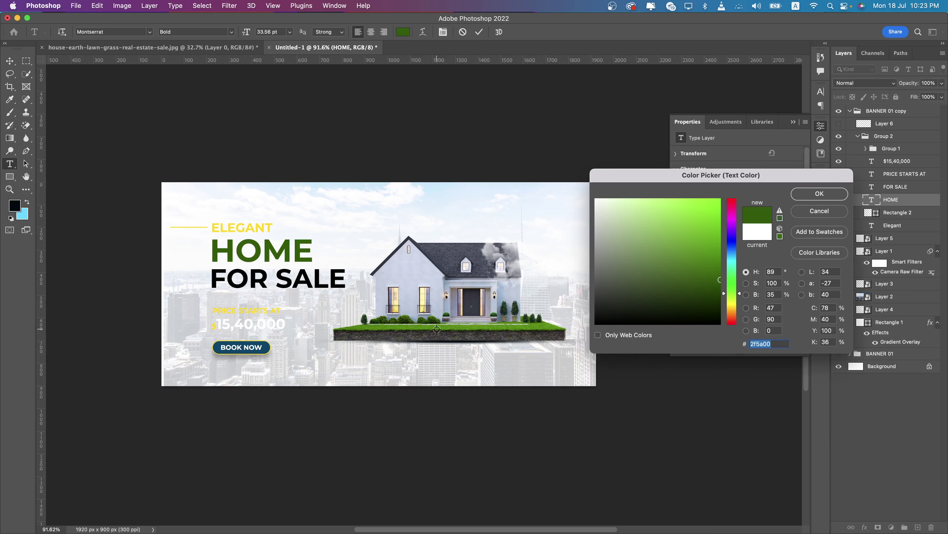
{"action": "left_click", "coordinate": [819, 193]}
{"action": "left_click", "coordinate": [857, 197]}
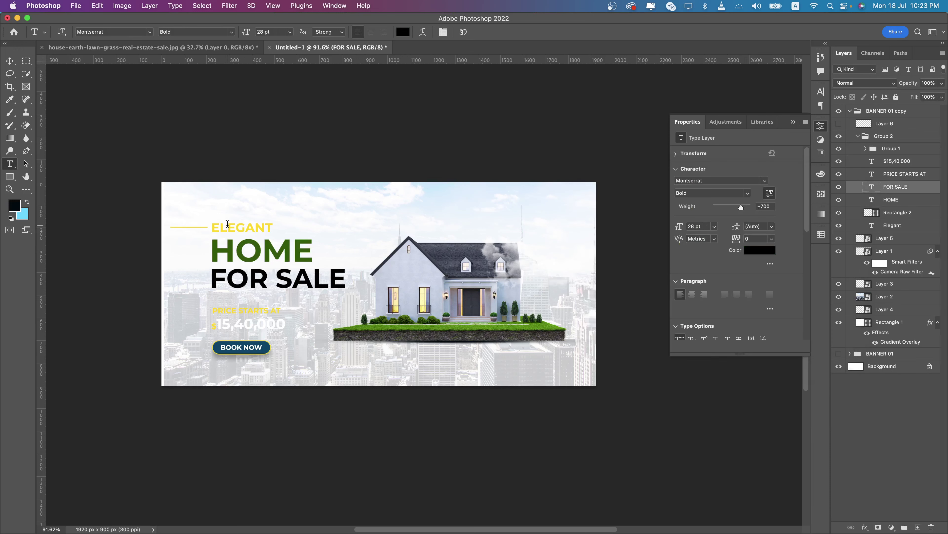
Make the ELEGANT text black, sampled from FOR SALE
{"action": "double_click", "coordinate": [227, 224]}
{"action": "left_click", "coordinate": [399, 33]}
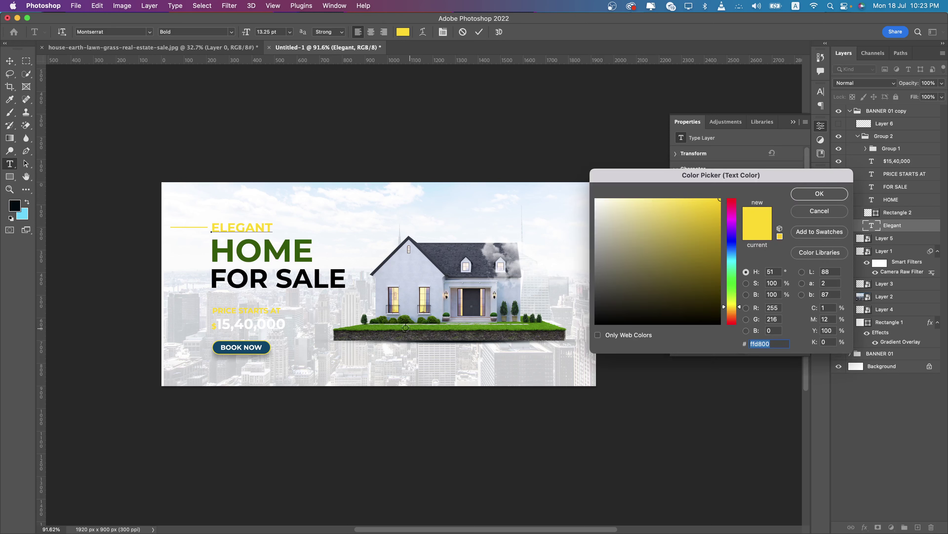
{"action": "left_click", "coordinate": [274, 273]}
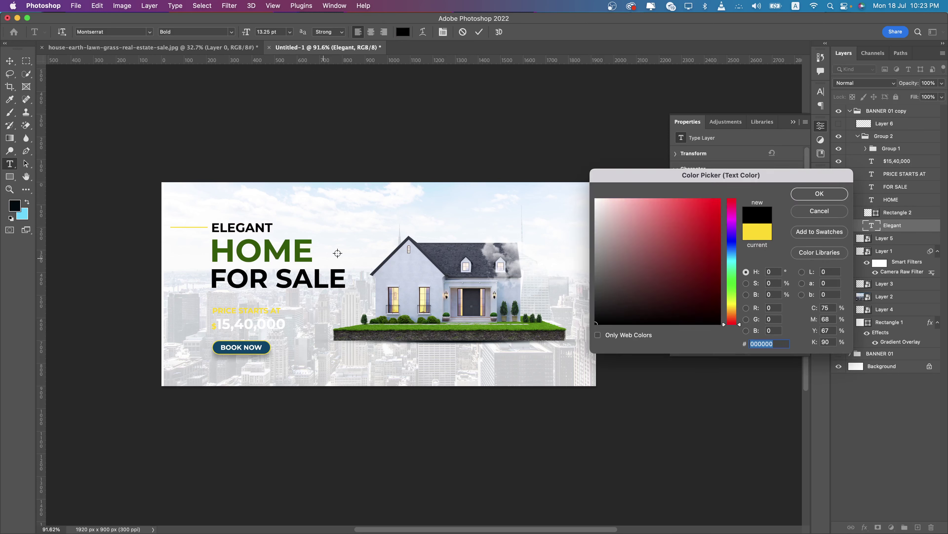
{"action": "left_click", "coordinate": [811, 197]}
Fill the line beside ELEGANT (Rectangle 2) with HOME's green #2f5a00
{"action": "left_click", "coordinate": [876, 214]}
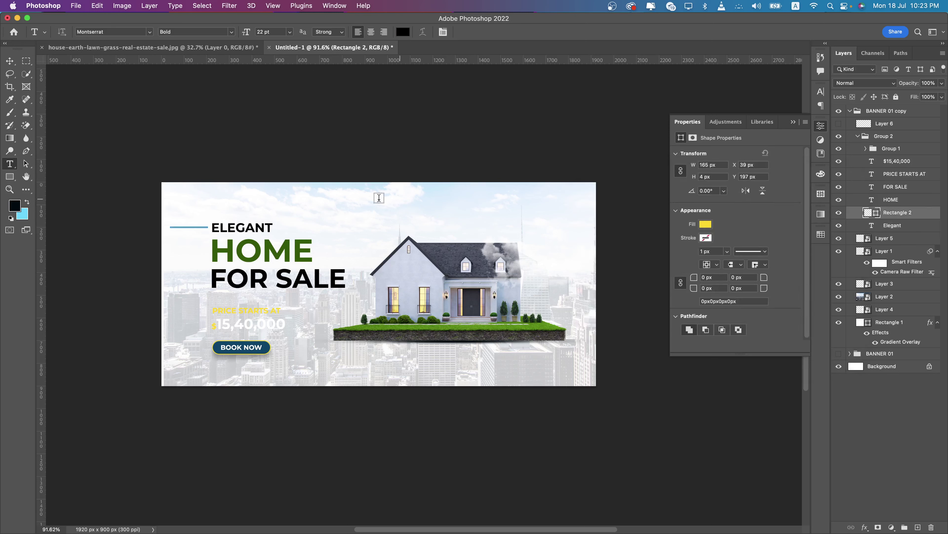
{"action": "double_click", "coordinate": [876, 213]}
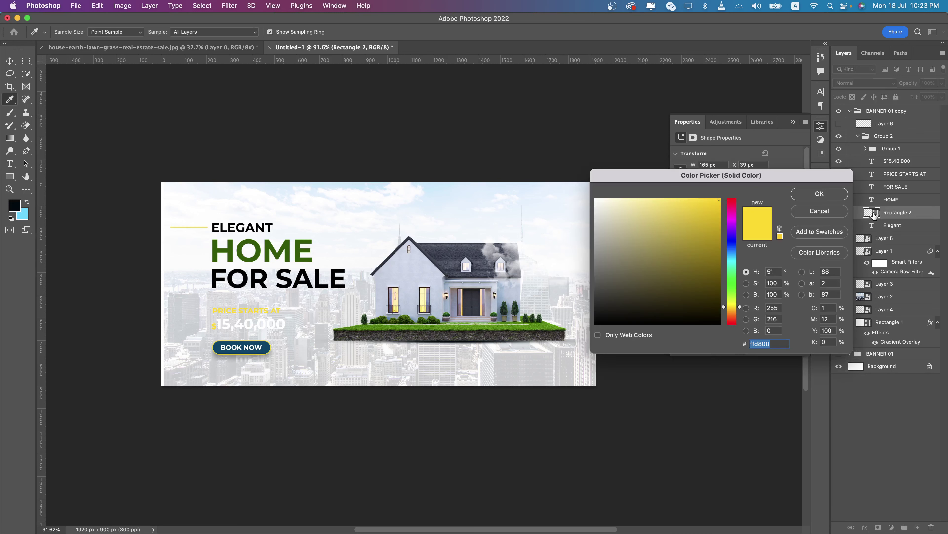
{"action": "left_click", "coordinate": [297, 248]}
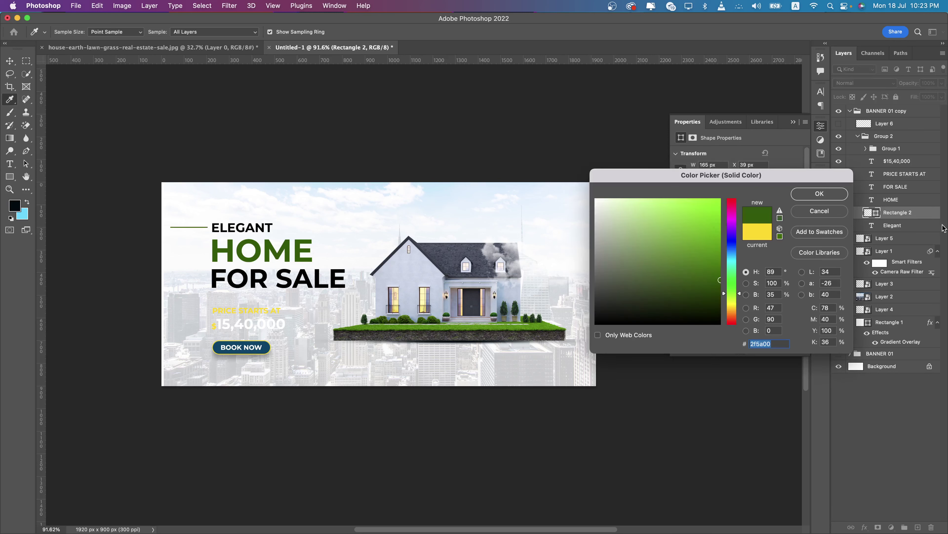
{"action": "left_click", "coordinate": [720, 199]}
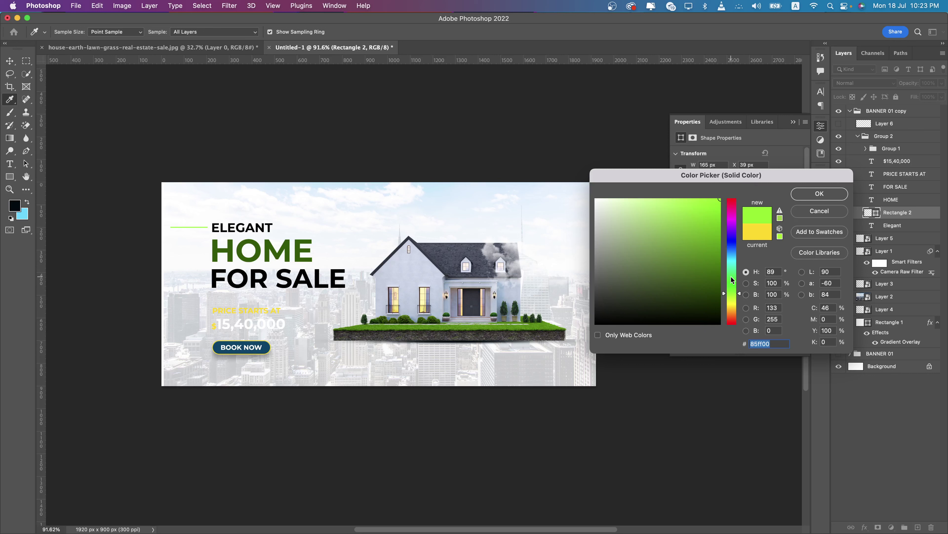
{"action": "left_click_drag", "start_coordinate": [732, 279], "coordinate": [740, 250]}
{"action": "left_click", "coordinate": [812, 197]}
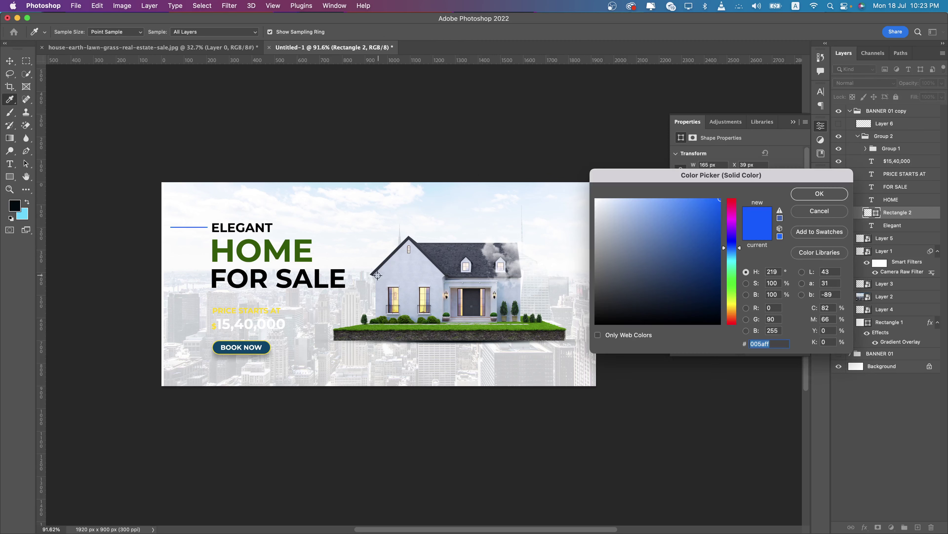
{"action": "double_click", "coordinate": [866, 213]}
{"action": "left_click", "coordinate": [287, 254]}
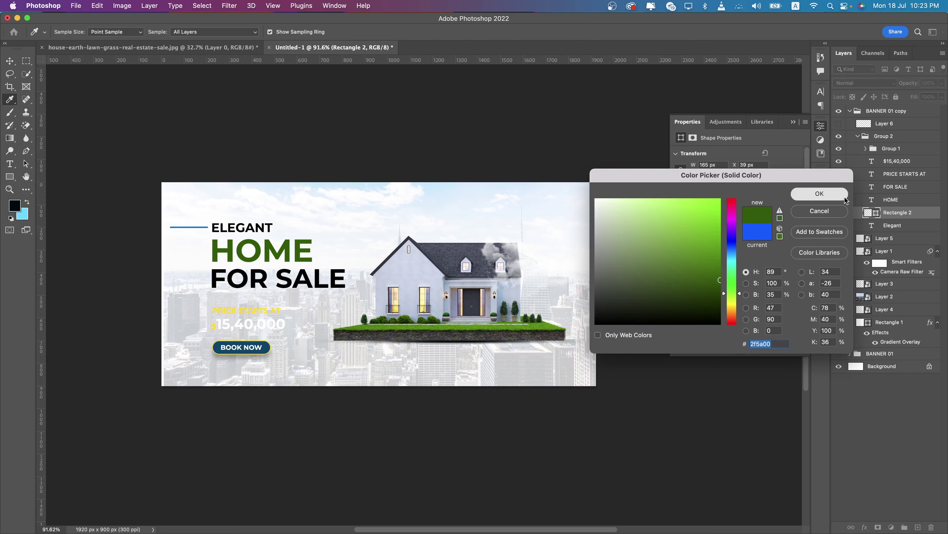
{"action": "left_click", "coordinate": [820, 193]}
Colour the PRICE STARTS AT text with HOME's green #2f5a00
{"action": "left_click", "coordinate": [232, 310]}
{"action": "key", "text": "super+a"}
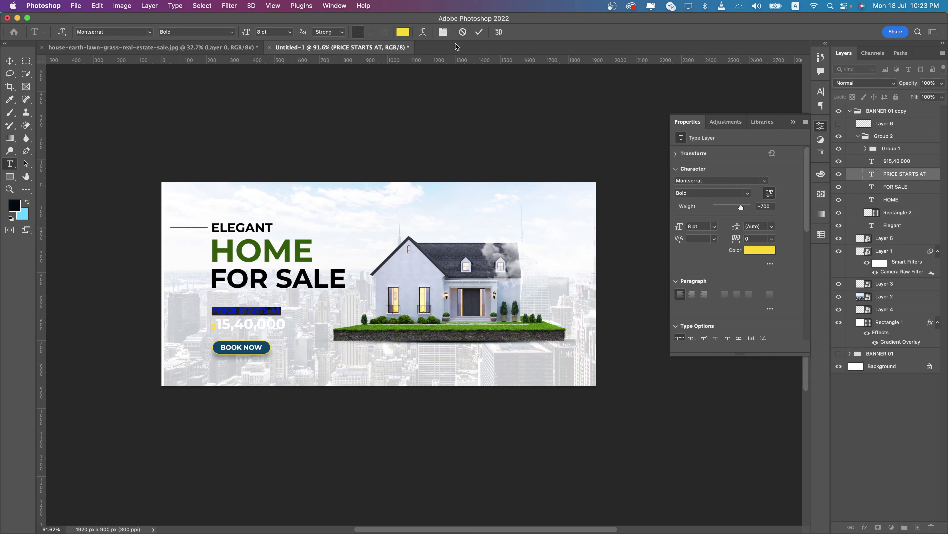
{"action": "left_click", "coordinate": [403, 32]}
{"action": "left_click", "coordinate": [283, 246]}
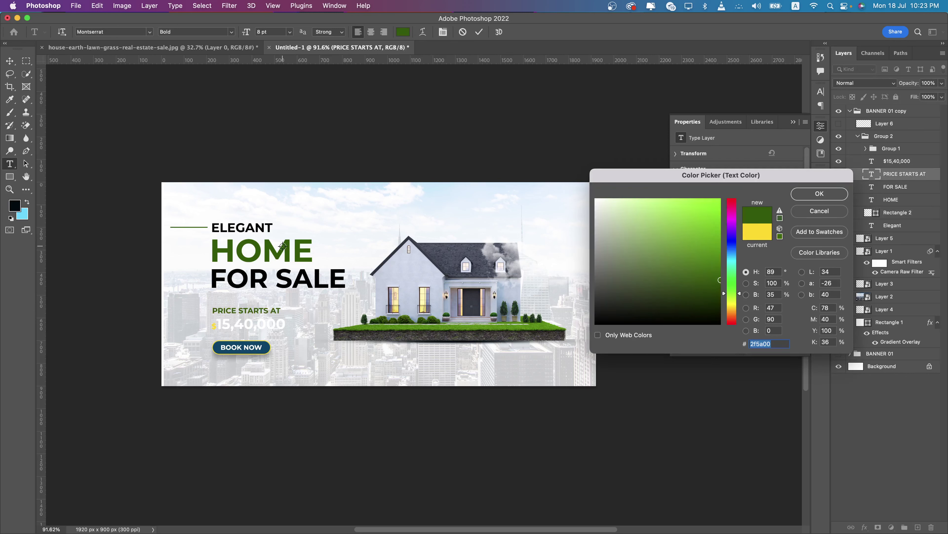
{"action": "left_click", "coordinate": [819, 193]}
{"action": "left_click", "coordinate": [895, 187]}
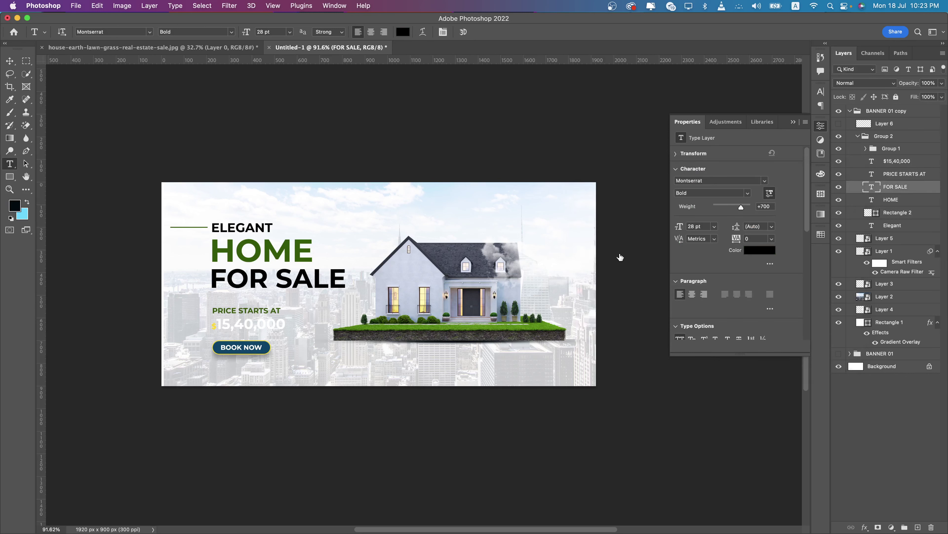
Make the $15,40,000 price text black and reshow the FOR SALE text
{"action": "left_click", "coordinate": [261, 322]}
{"action": "key", "text": "super+a"}
{"action": "left_click", "coordinate": [405, 33]}
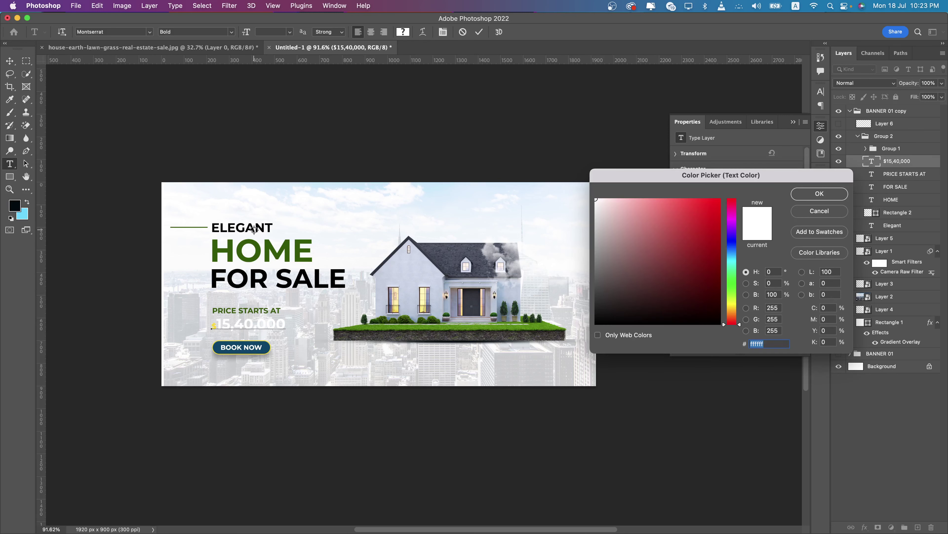
{"action": "left_click", "coordinate": [253, 272]}
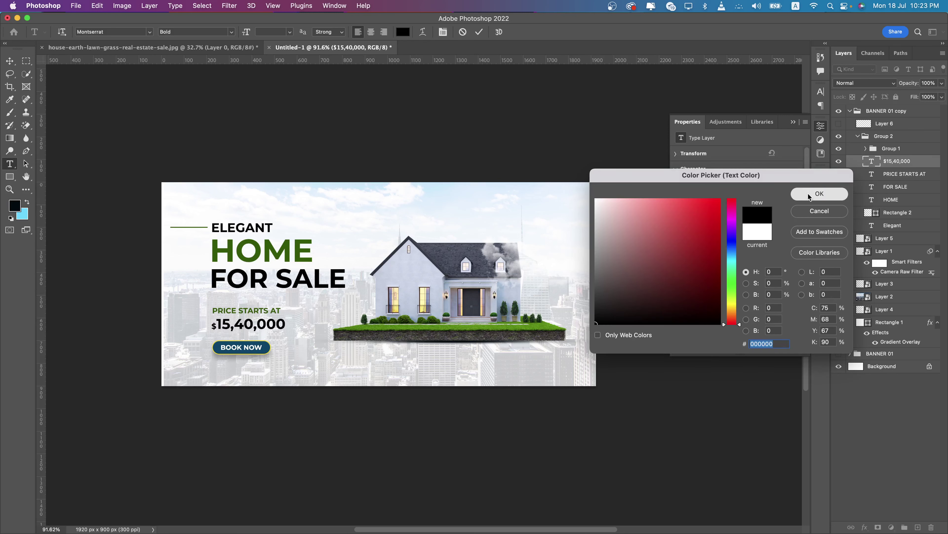
{"action": "left_click", "coordinate": [820, 193]}
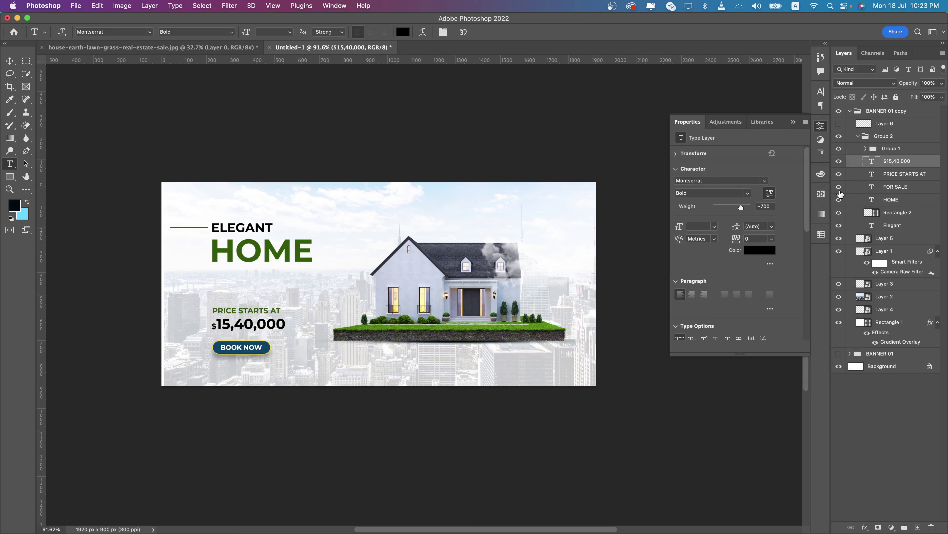
{"action": "left_click", "coordinate": [839, 187]}
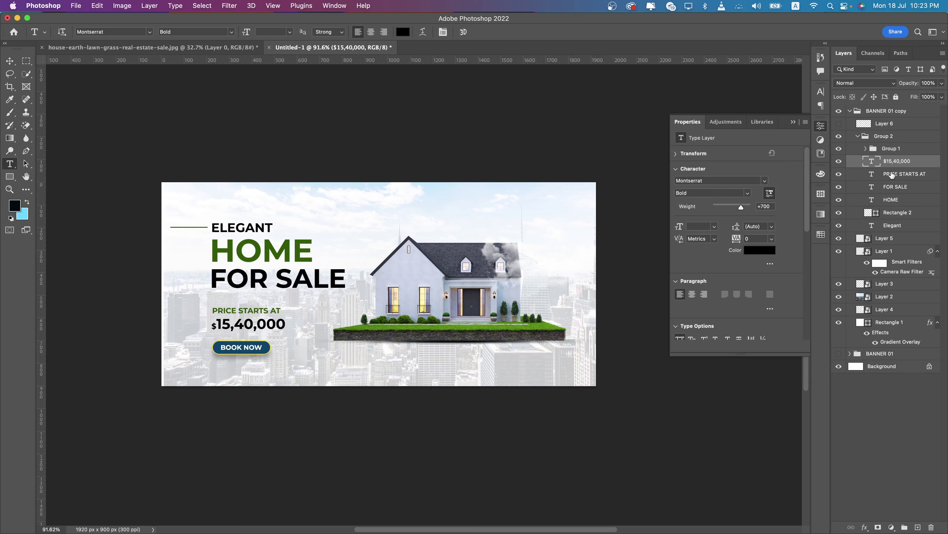
{"action": "left_click", "coordinate": [839, 213]}
Give the BOOK NOW button a #2f5a00 green stroke and a white #ffffff fill
{"action": "left_click", "coordinate": [865, 149]}
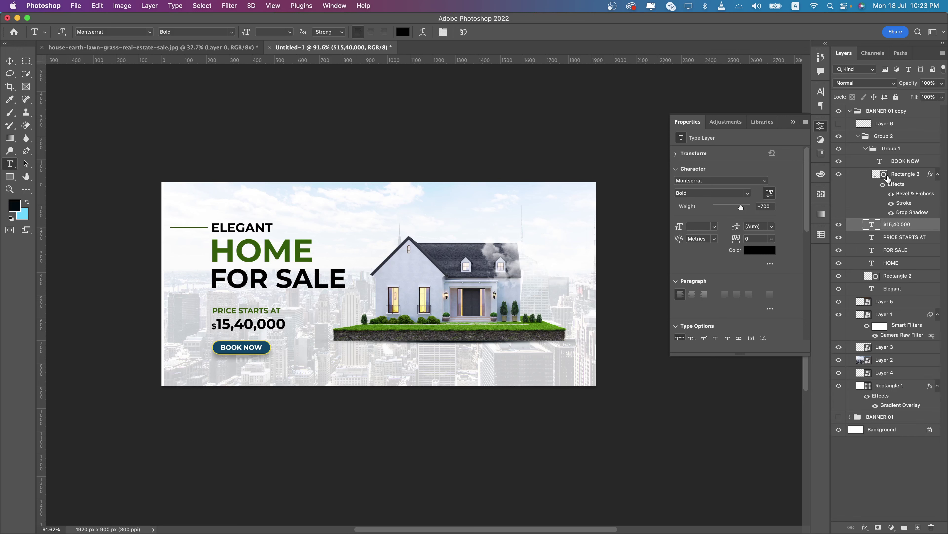
{"action": "double_click", "coordinate": [904, 203]}
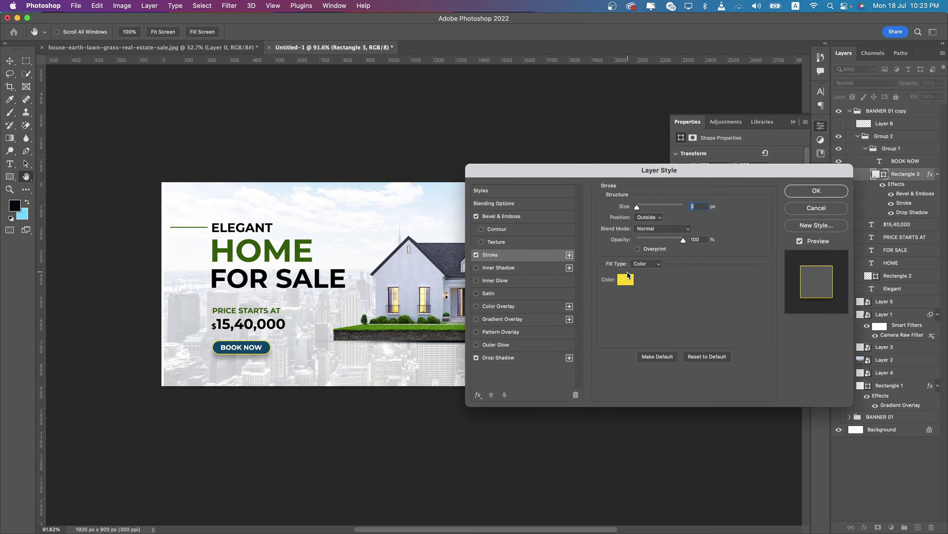
{"action": "left_click", "coordinate": [627, 277]}
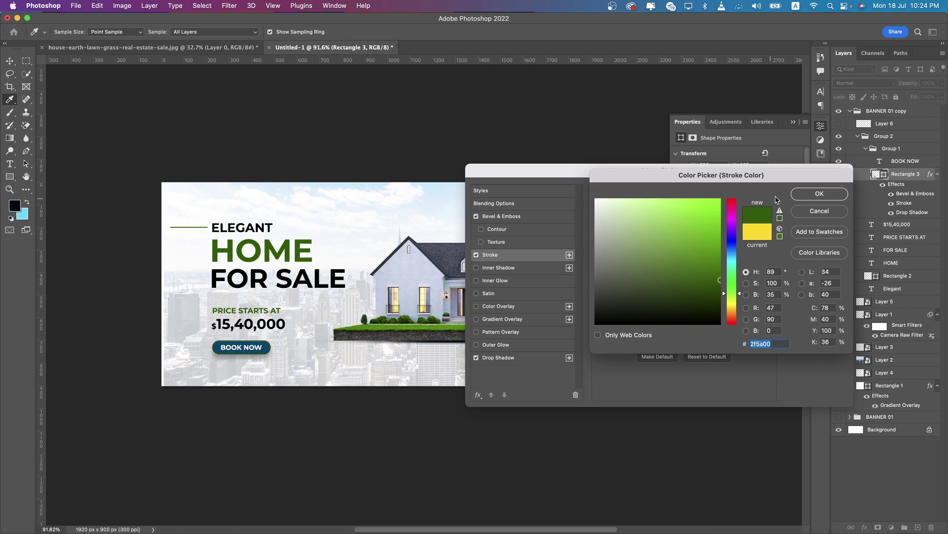
{"action": "left_click", "coordinate": [803, 194]}
{"action": "left_click", "coordinate": [793, 191]}
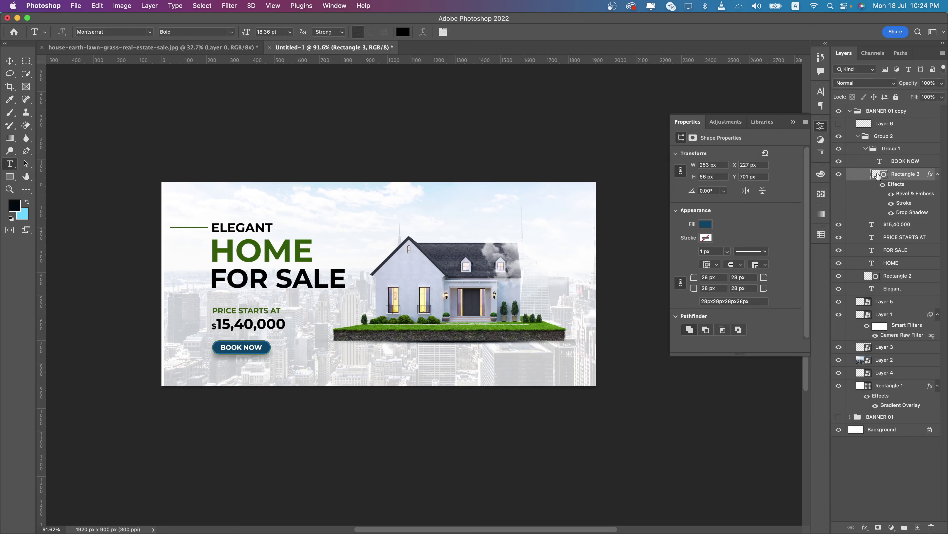
{"action": "double_click", "coordinate": [877, 174]}
{"action": "type", "text": "ffffff"}
{"action": "left_click", "coordinate": [819, 193]}
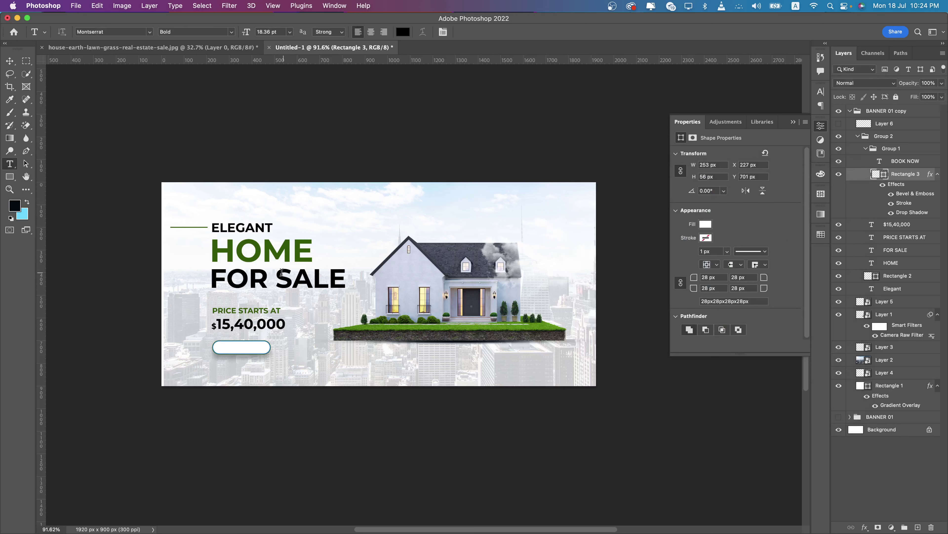
Colour the BOOK NOW lettering green #2f5a00 and collapse the BANNER 01 copy group
{"action": "left_click", "coordinate": [227, 344]}
{"action": "key", "text": "ctrl+a"}
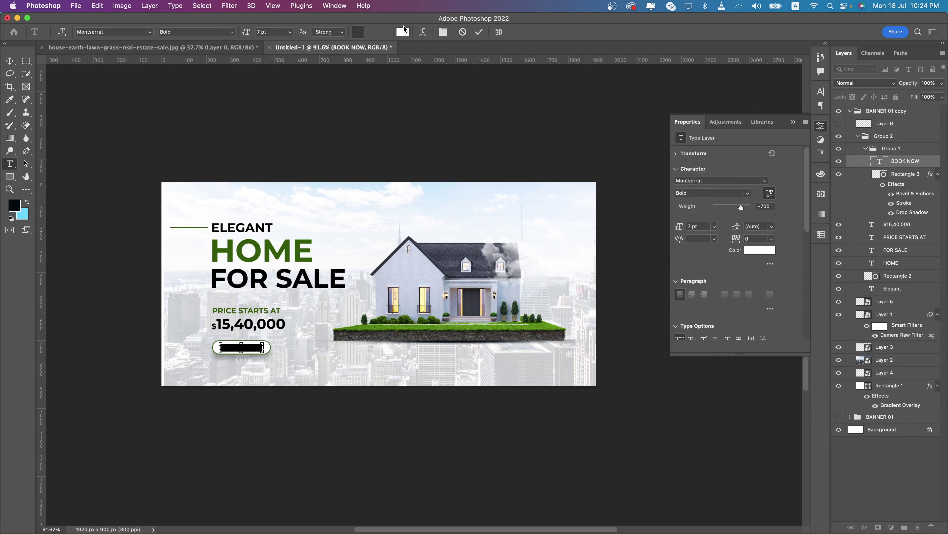
{"action": "left_click", "coordinate": [403, 32]}
{"action": "left_click", "coordinate": [271, 243]}
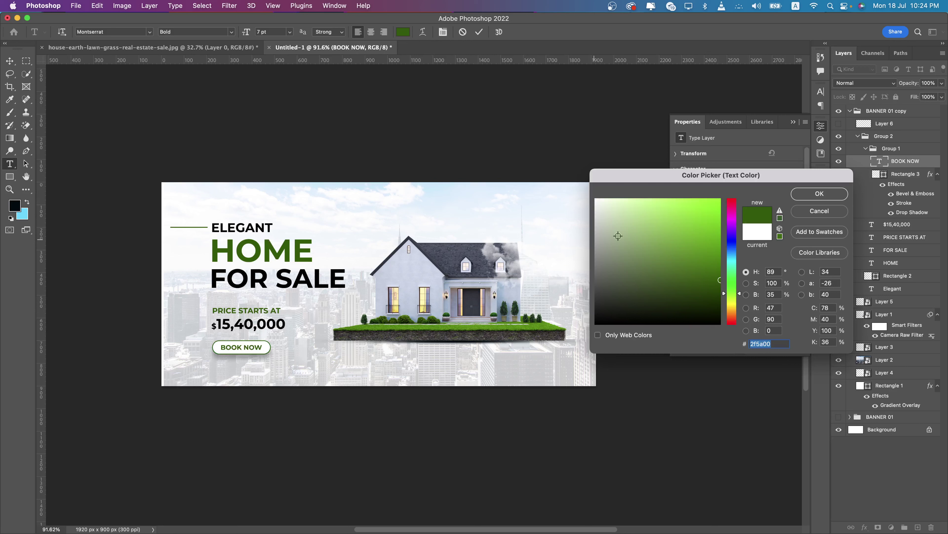
{"action": "left_click", "coordinate": [820, 194]}
{"action": "left_click", "coordinate": [10, 61]}
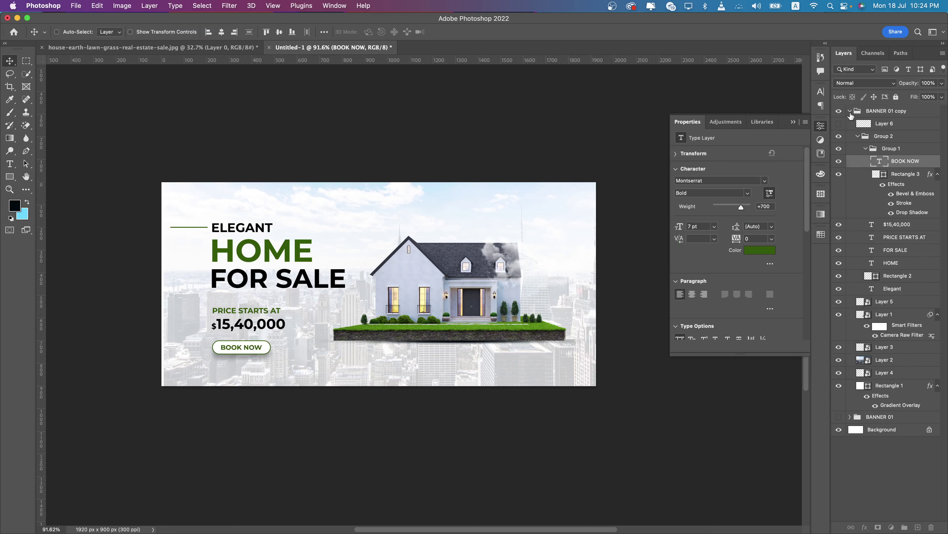
{"action": "left_click", "coordinate": [850, 112]}
Hide the light BANNER 01 copy and show the original blue BANNER 01
{"action": "left_click", "coordinate": [839, 111]}
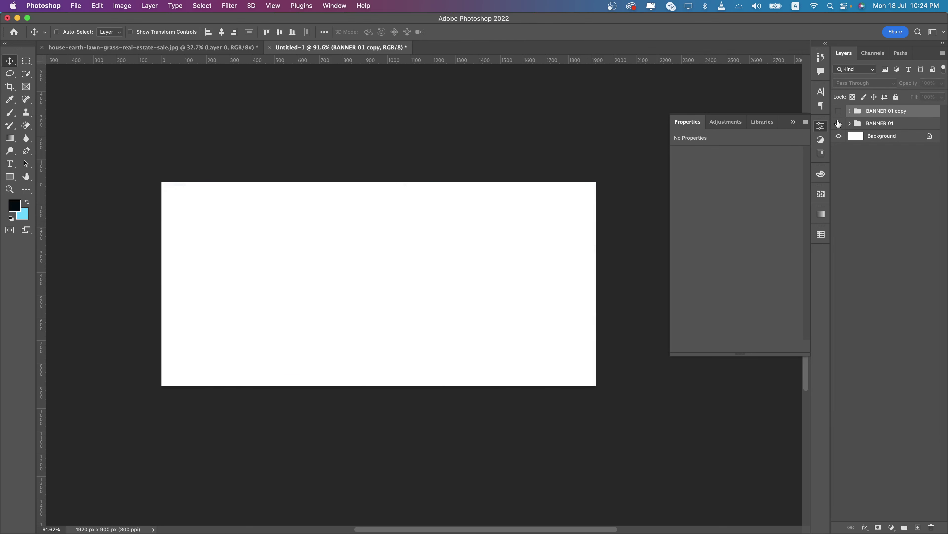
{"action": "left_click", "coordinate": [839, 123]}
{"action": "left_click_drag", "start_coordinate": [535, 190], "coordinate": [556, 184]}
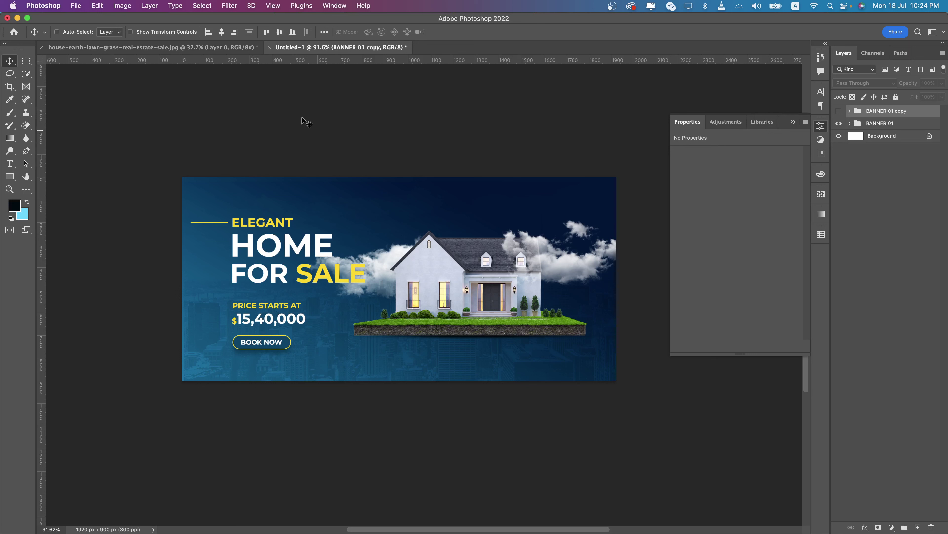
Create a new 1600 × 1200 px document, Untitled-2
{"action": "key", "text": "super"}
{"action": "key", "text": "super+n"}
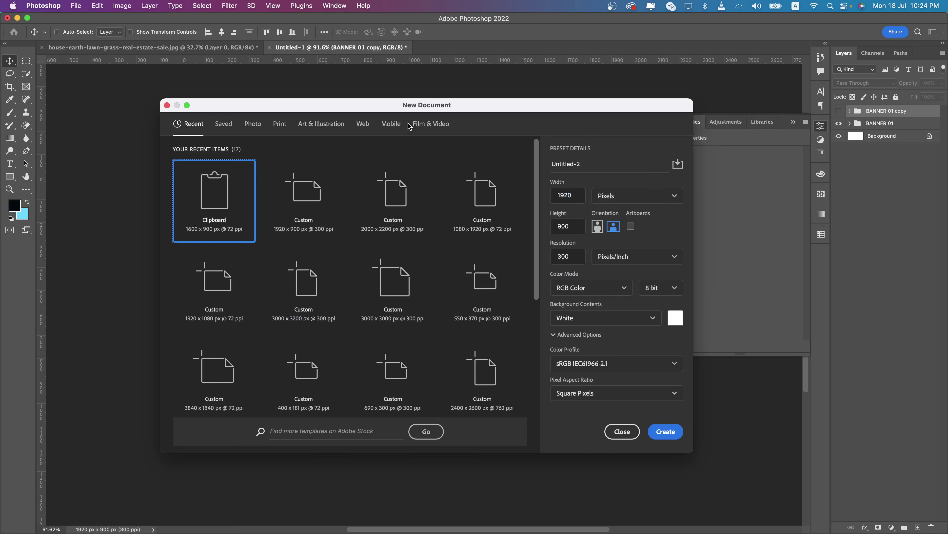
{"action": "double_click", "coordinate": [575, 197]}
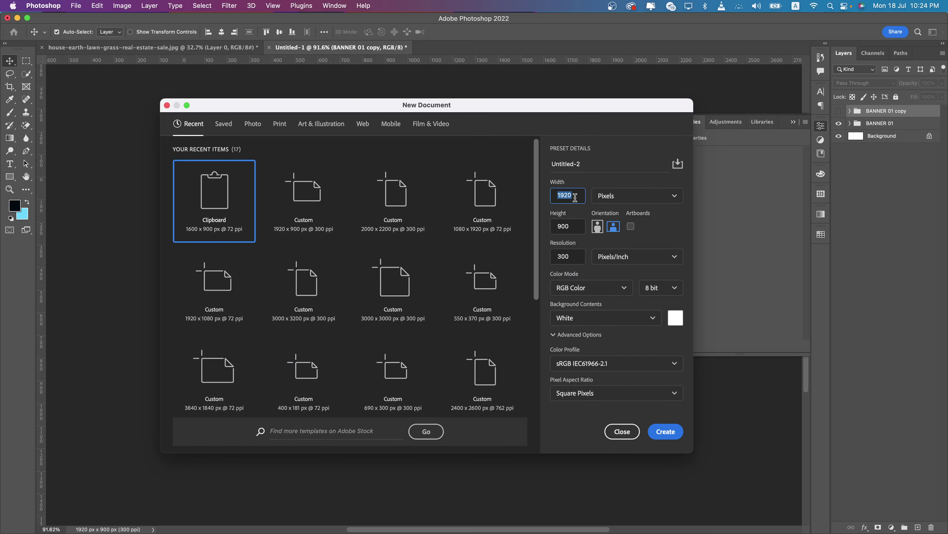
{"action": "type", "text": "1"}
{"action": "double_click", "coordinate": [574, 223]}
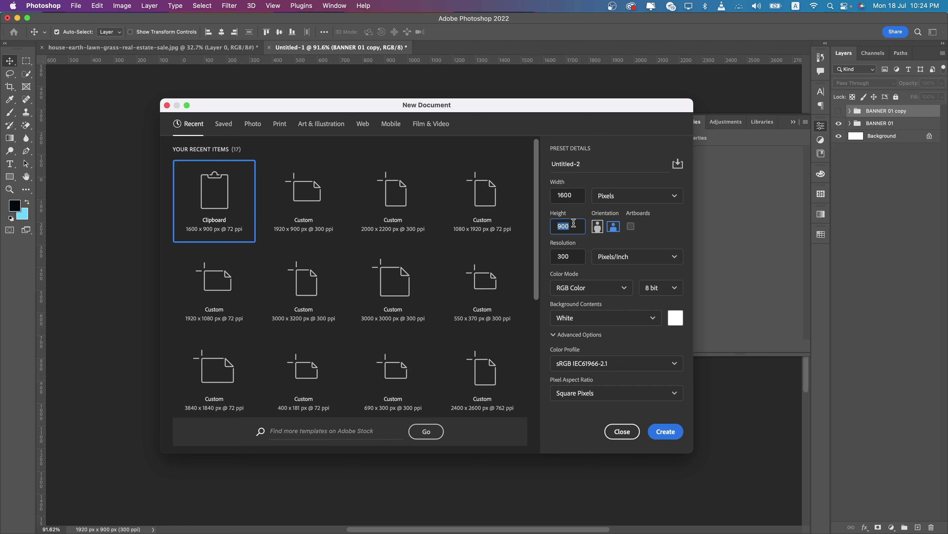
{"action": "type", "text": "1200"}
{"action": "key", "text": "Return"}
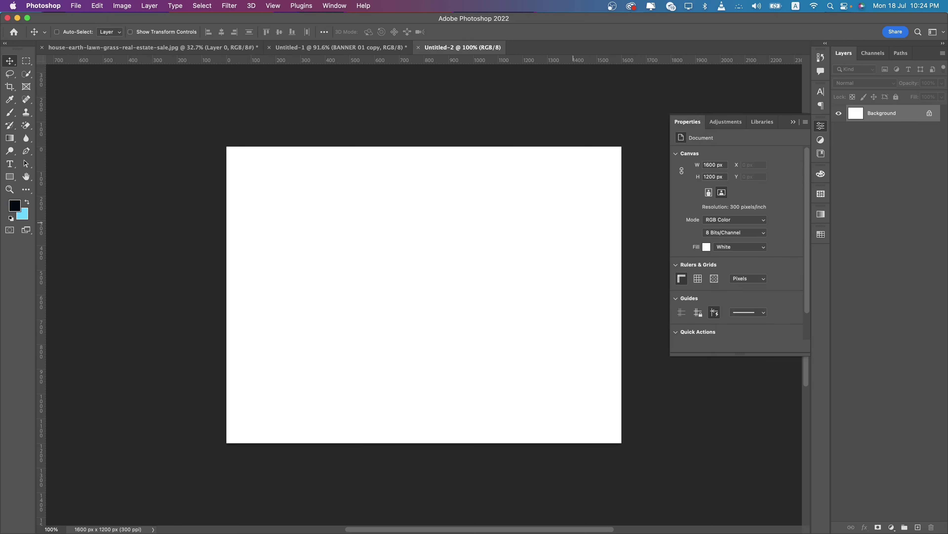
Resize the Untitled-2 canvas to 4600 × 3450 px and view the whole page
{"action": "left_click", "coordinate": [120, 5]}
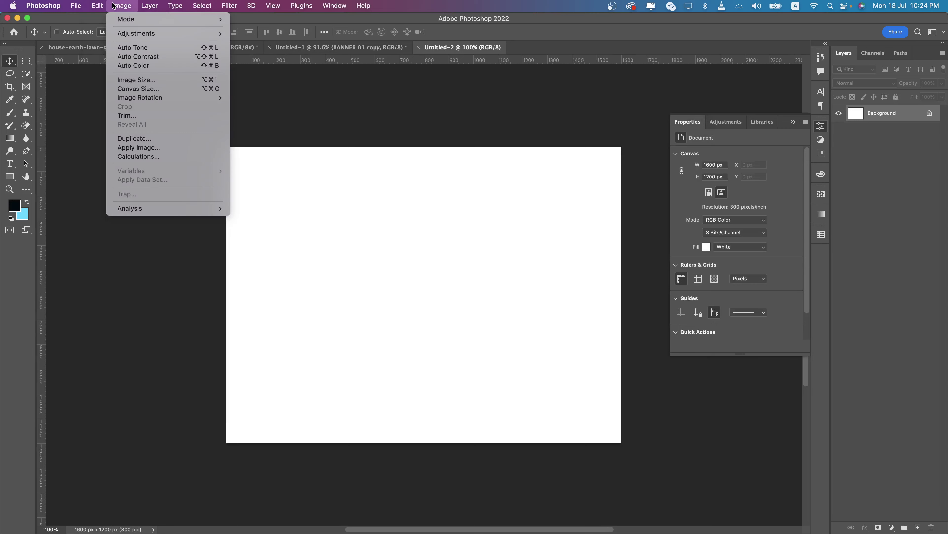
{"action": "left_click", "coordinate": [134, 80]}
{"action": "left_click", "coordinate": [527, 236]}
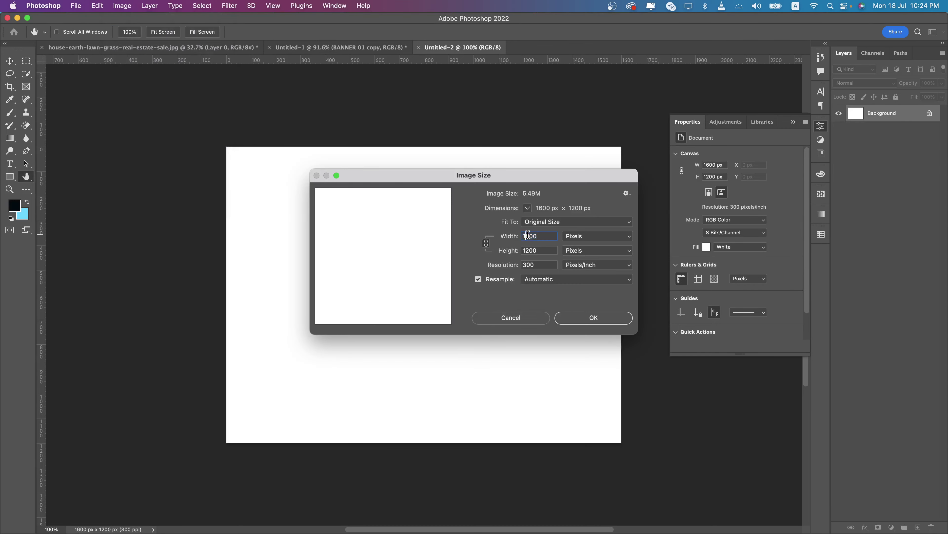
{"action": "key", "text": "BackSpace"}
{"action": "type", "text": "4"}
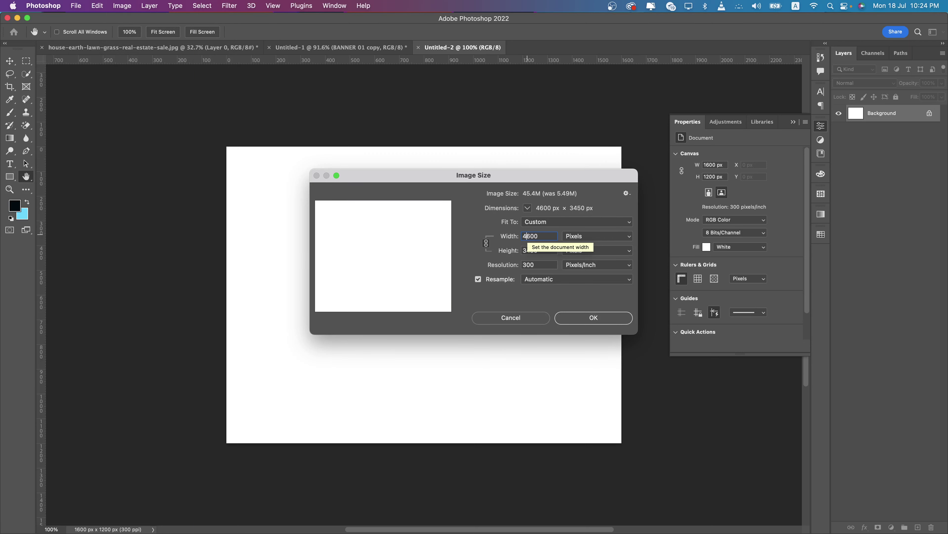
{"action": "key", "text": "Return"}
{"action": "key", "text": "v"}
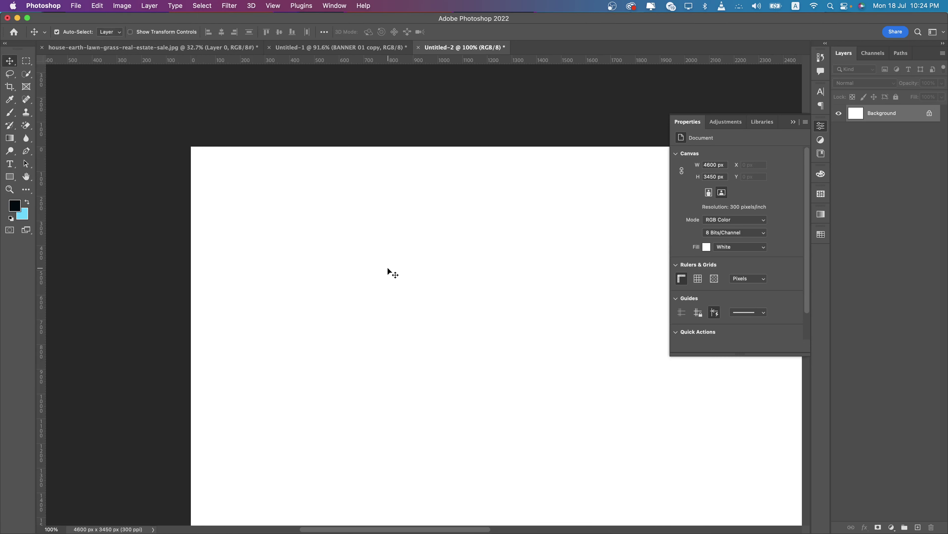
{"action": "scroll", "coordinate": [387, 267], "scroll_direction": "down", "scroll_amount": 5}
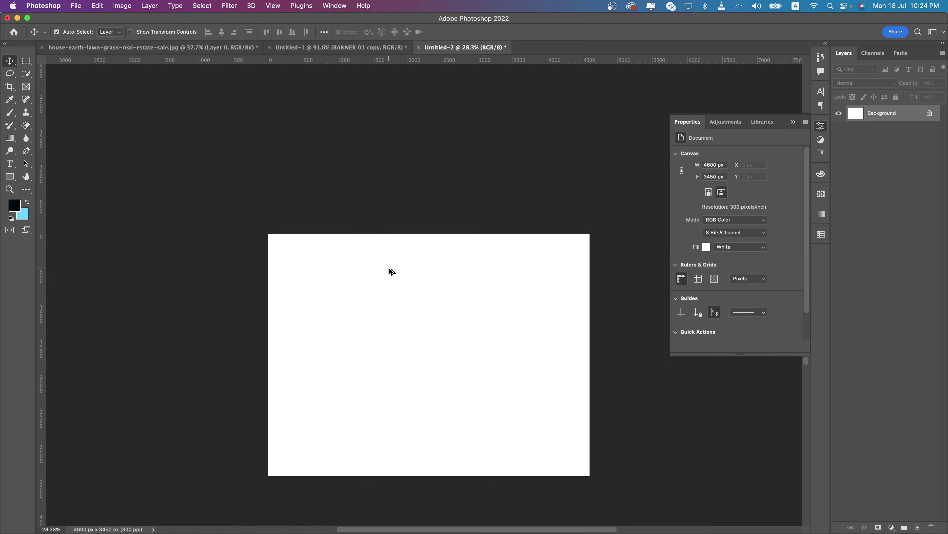
Stamp the dark and light banner versions each into a single merged layer
{"action": "left_click", "coordinate": [314, 48]}
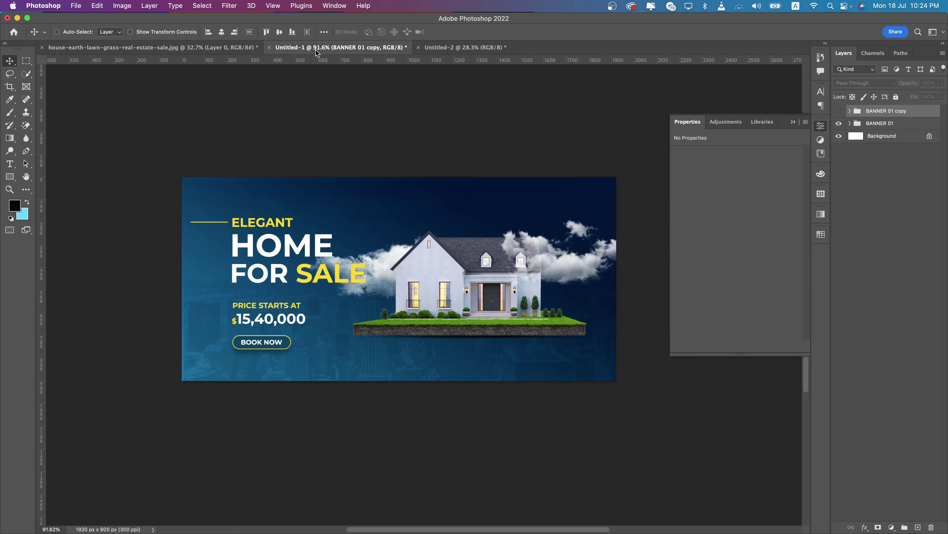
{"action": "left_click", "coordinate": [857, 124]}
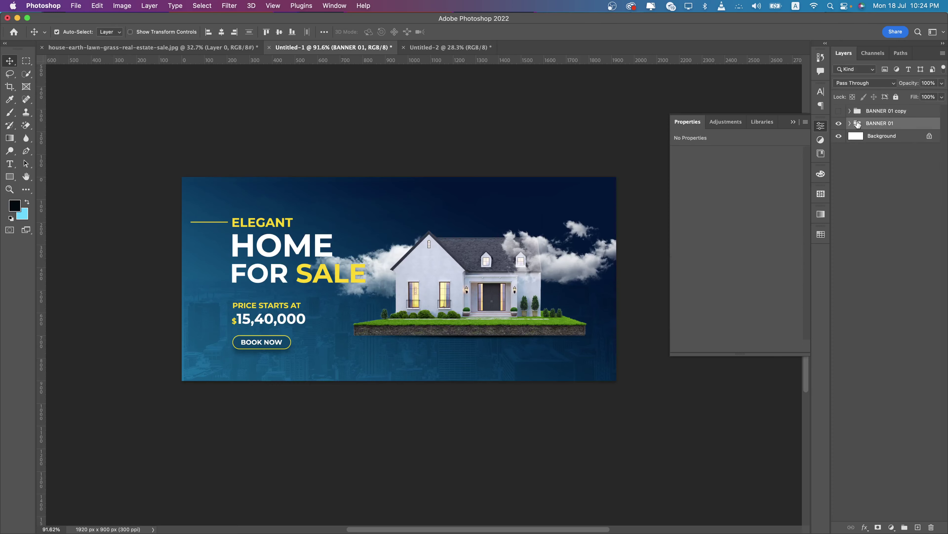
{"action": "key", "text": "super+alt+shift+e"}
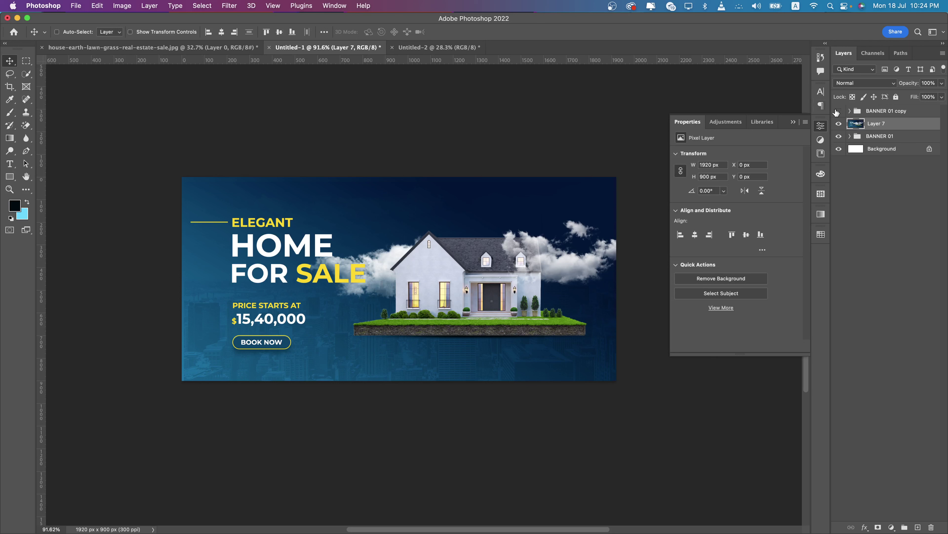
{"action": "left_click", "coordinate": [839, 111]}
{"action": "key", "text": "super+alt+shift+e"}
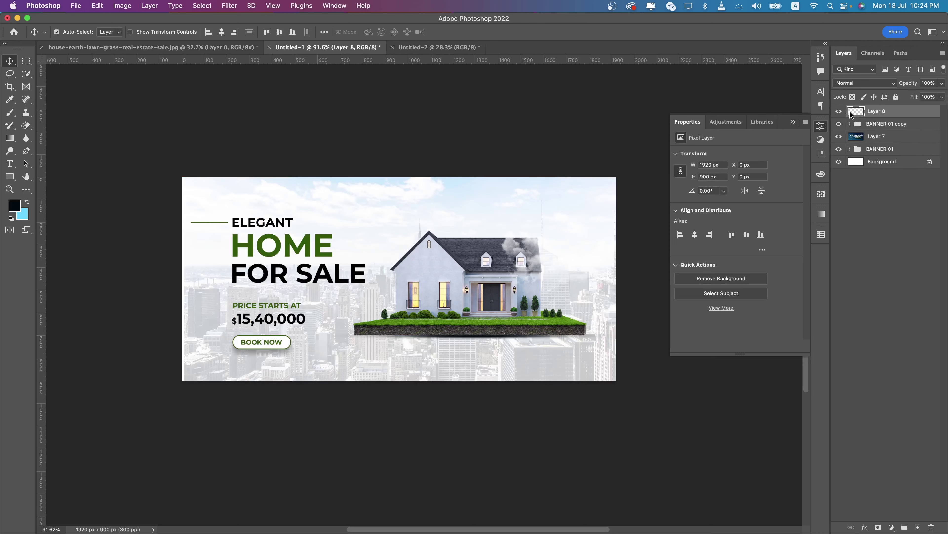
Bring both banners into Untitled-2 and copy them into an alternating 2x2 grid
{"action": "left_click_drag", "start_coordinate": [872, 144], "coordinate": [461, 266]}
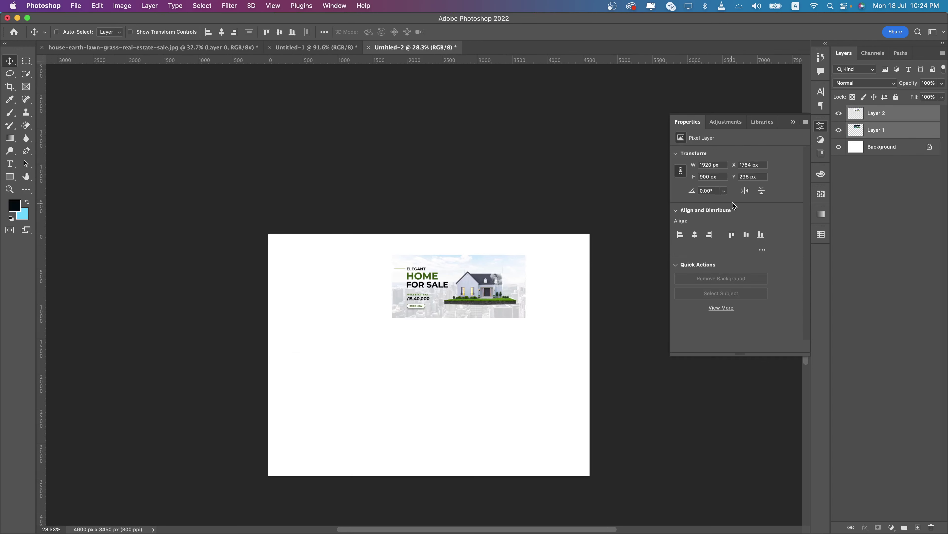
{"action": "mouse_move", "coordinate": [510, 291]}
{"action": "left_mouse_down"}
{"action": "mouse_move", "coordinate": [446, 306]}
{"action": "mouse_move", "coordinate": [494, 292]}
{"action": "mouse_move", "coordinate": [554, 296]}
{"action": "mouse_move", "coordinate": [471, 306]}
{"action": "left_mouse_up"}
{"action": "key", "text": "alt+bracketleft"}
{"action": "key", "text": "super+alt+a"}
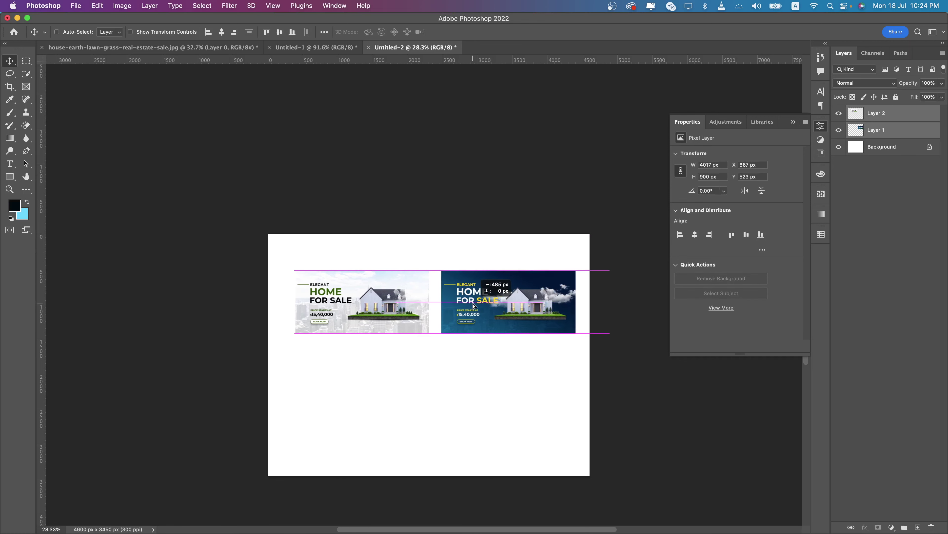
{"action": "left_click", "coordinate": [876, 129]}
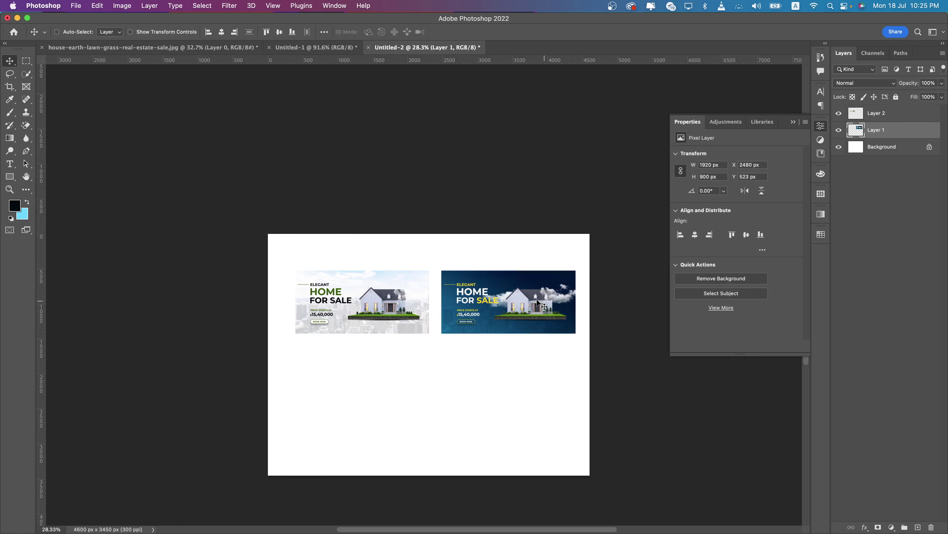
{"action": "mouse_move", "coordinate": [537, 303]}
{"action": "left_mouse_down"}
{"action": "mouse_move", "coordinate": [430, 376]}
{"action": "mouse_move", "coordinate": [390, 380]}
{"action": "left_mouse_up"}
{"action": "left_click", "coordinate": [876, 113]}
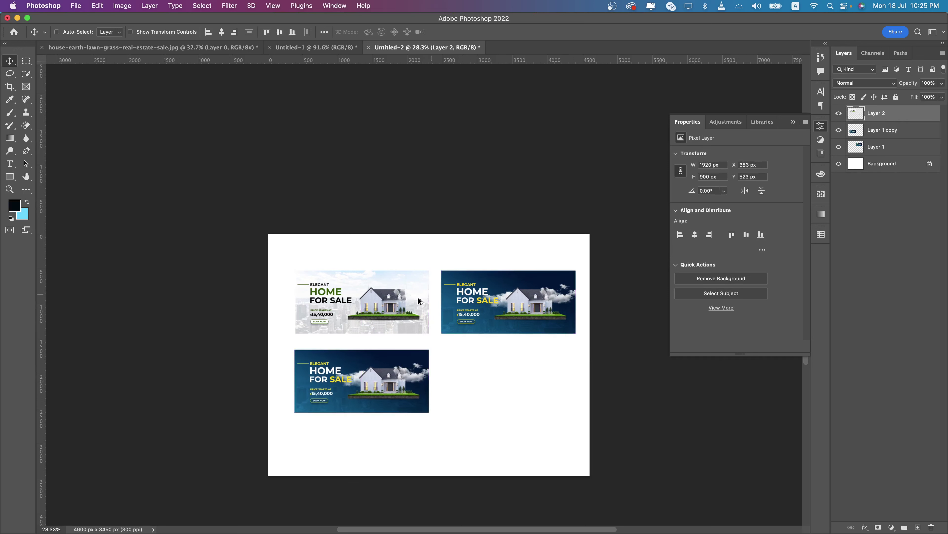
{"action": "left_click_drag", "start_coordinate": [394, 308], "coordinate": [540, 387]}
Group the four banners as Group 1 and centre the grid lower on the canvas
{"action": "left_click", "coordinate": [879, 131], "text": "super"}
{"action": "left_click", "coordinate": [878, 163], "text": "super"}
{"action": "key", "text": "super+g"}
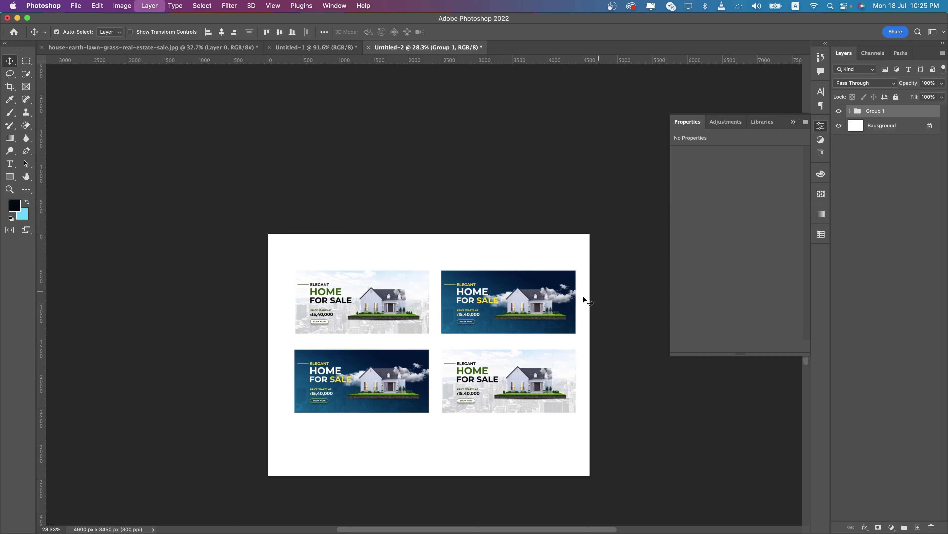
{"action": "mouse_move", "coordinate": [518, 311]}
{"action": "left_mouse_down"}
{"action": "mouse_move", "coordinate": [510, 352]}
{"action": "mouse_move", "coordinate": [510, 336]}
{"action": "mouse_move", "coordinate": [460, 361]}
{"action": "left_mouse_up"}
{"action": "key", "text": "super+t"}
{"action": "key", "text": "Return"}
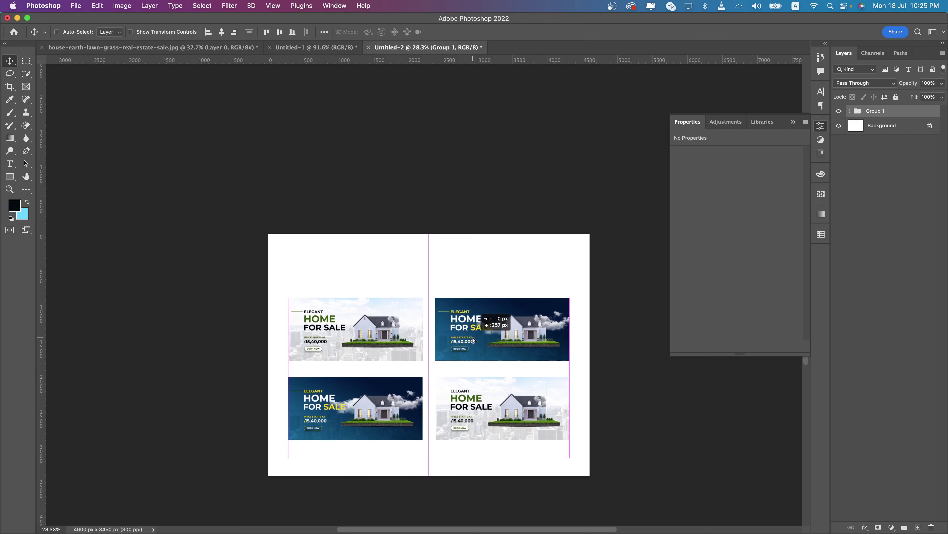
{"action": "mouse_move", "coordinate": [459, 360]}
{"action": "left_mouse_down"}
{"action": "mouse_move", "coordinate": [476, 327]}
{"action": "mouse_move", "coordinate": [477, 349]}
{"action": "left_mouse_up"}
Add a two-line title REAL ESTATE / WEB BANNER DESIGN above the grid
{"action": "left_click", "coordinate": [10, 164]}
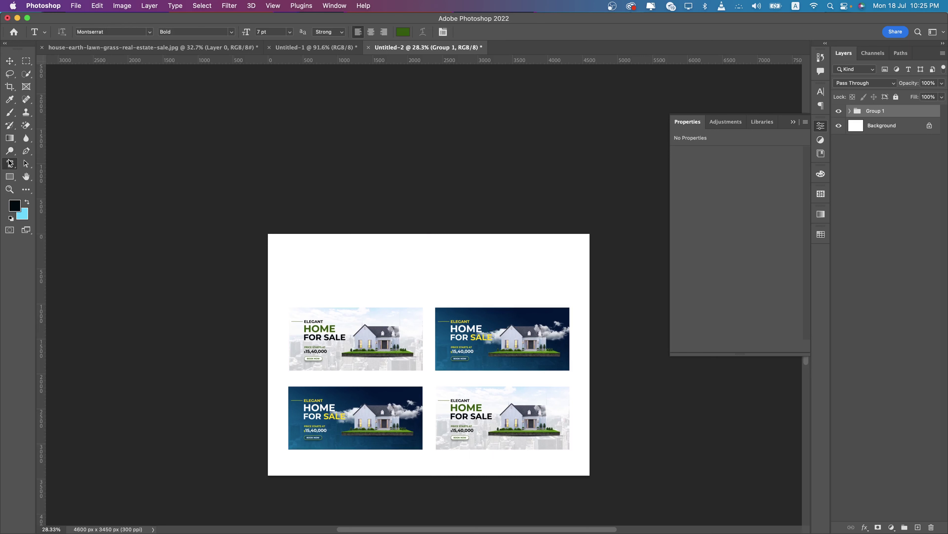
{"action": "left_click", "coordinate": [363, 261]}
{"action": "scroll", "coordinate": [266, 33], "scroll_direction": "up", "scroll_amount": 10}
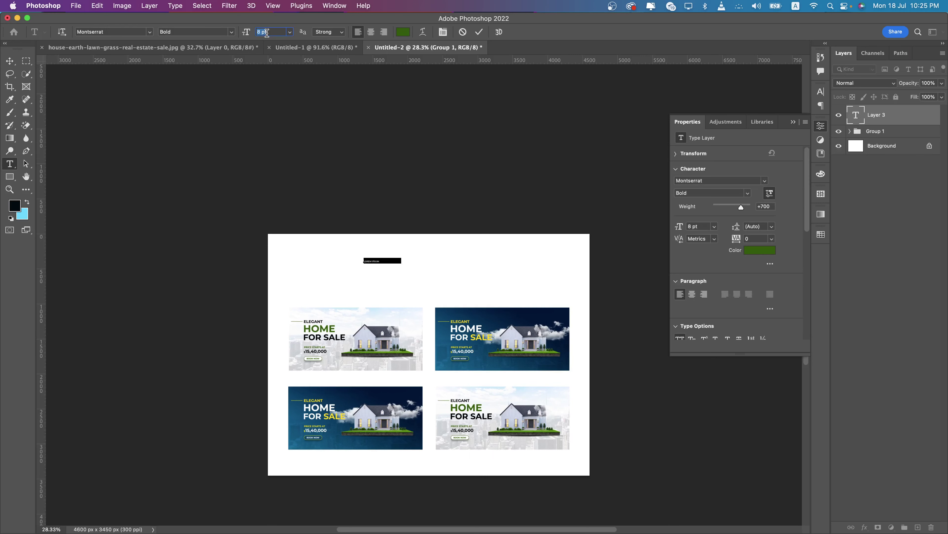
{"action": "scroll", "coordinate": [266, 33], "scroll_direction": "up", "scroll_amount": 10}
{"action": "scroll", "coordinate": [267, 33], "scroll_direction": "up", "scroll_amount": 9}
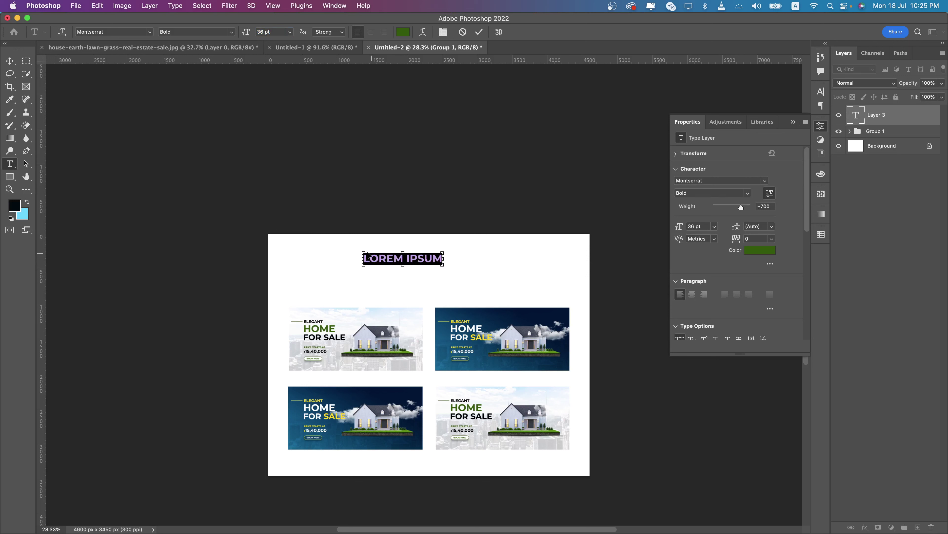
{"action": "type", "text": "REAL"}
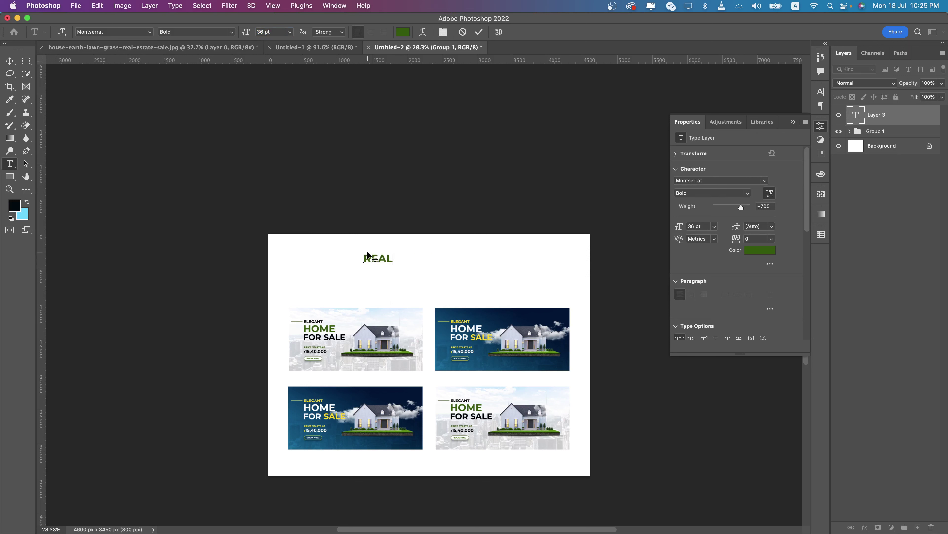
{"action": "type", "text": "STA"}
{"action": "type", "text": "OPC"}
{"action": "key", "text": "BackSpace"}
{"action": "key", "text": "BackSpace"}
{"action": "key", "text": "BackSpace"}
{"action": "key", "text": "BackSpace"}
{"action": "type", "text": "W"}
{"action": "type", "text": "EBN"}
{"action": "type", "text": "BAN"}
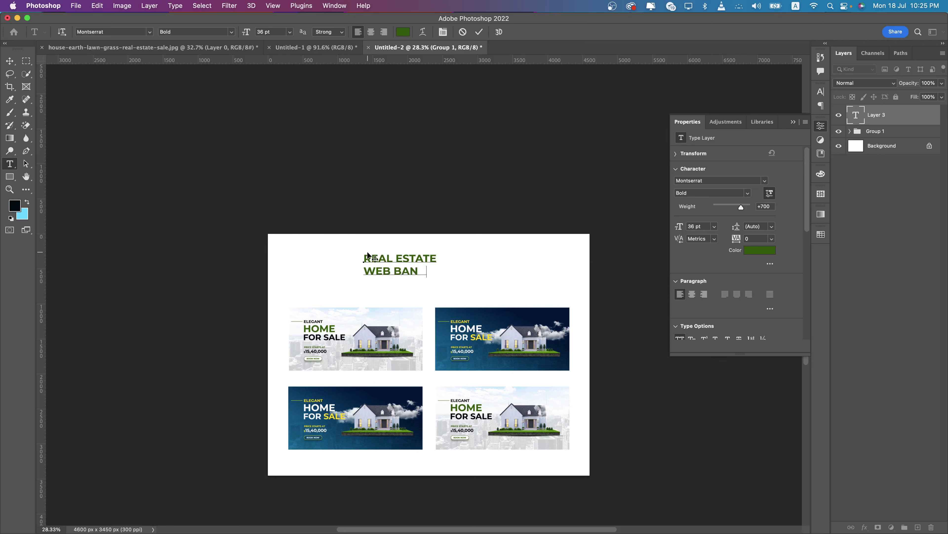
{"action": "type", "text": "NER DESIGN"}
Set the REAL ESTATE line to 52 pt and center-align both title lines
{"action": "left_click_drag", "start_coordinate": [435, 255], "coordinate": [182, 242]}
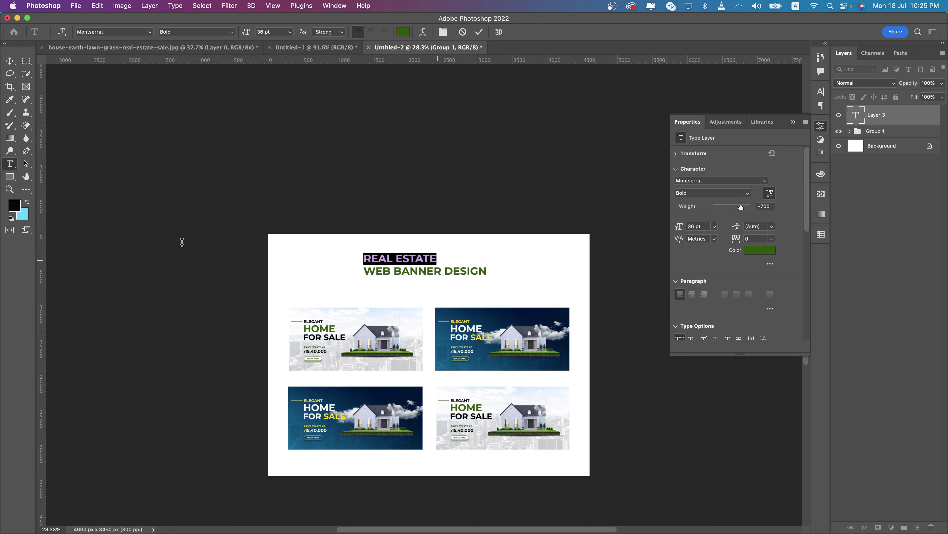
{"action": "left_click_drag", "start_coordinate": [246, 32], "coordinate": [260, 33]}
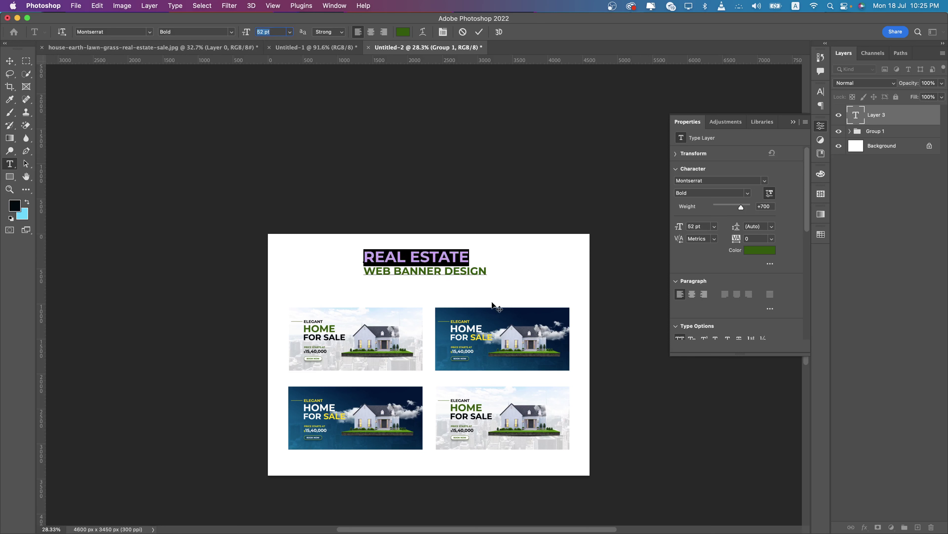
{"action": "key", "text": "ctrl+a"}
{"action": "left_click", "coordinate": [371, 32]}
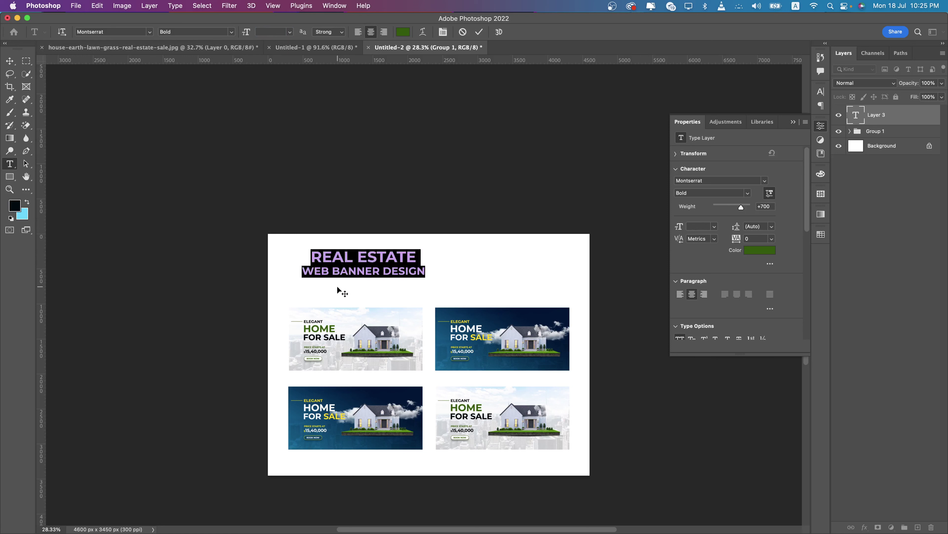
{"action": "left_click", "coordinate": [318, 275]}
{"action": "key", "text": "ctrl+a"}
Colour the title navy #002447 from the dark banner and centre it above the grid
{"action": "left_click", "coordinate": [403, 32]}
{"action": "left_click", "coordinate": [502, 324]}
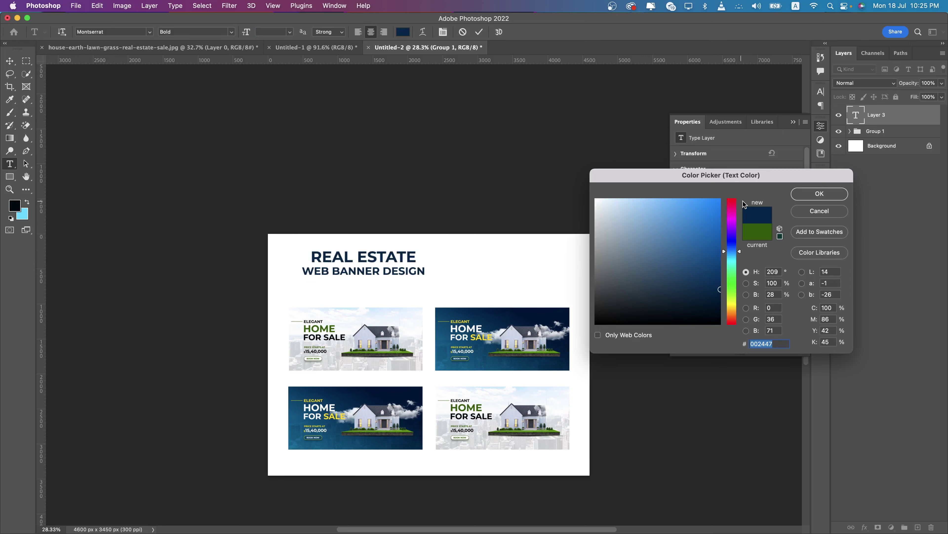
{"action": "left_click", "coordinate": [820, 199]}
{"action": "left_click", "coordinate": [9, 61]}
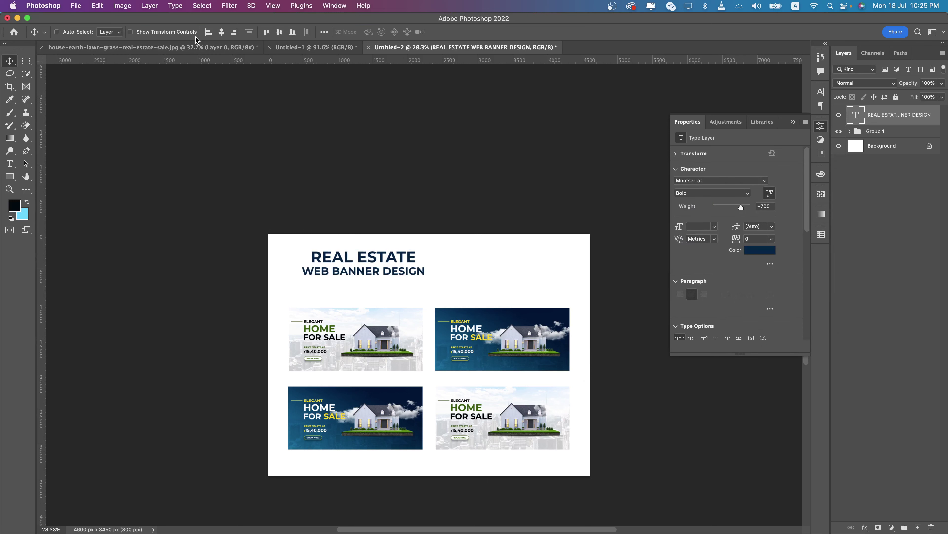
{"action": "left_click", "coordinate": [221, 32]}
{"action": "left_click_drag", "start_coordinate": [464, 271], "coordinate": [464, 279]}
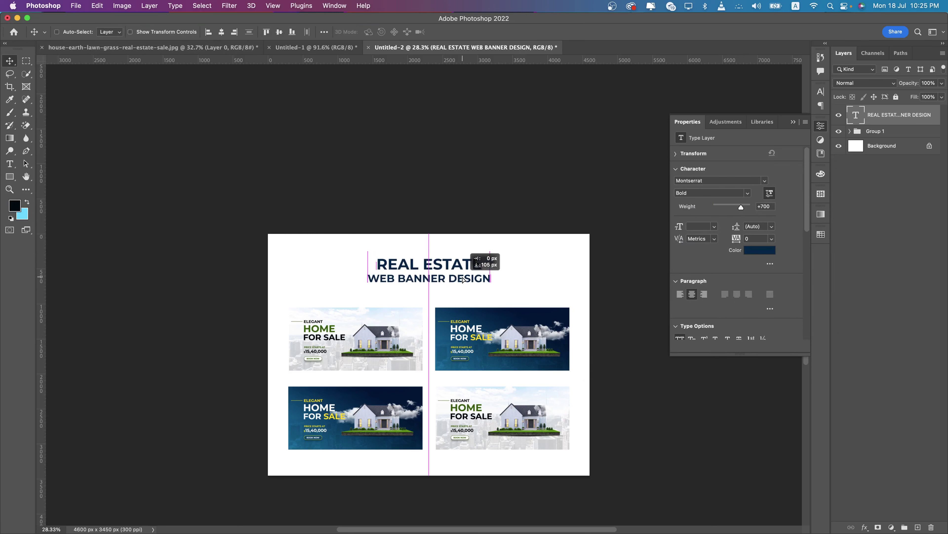
{"action": "left_click", "coordinate": [900, 147]}
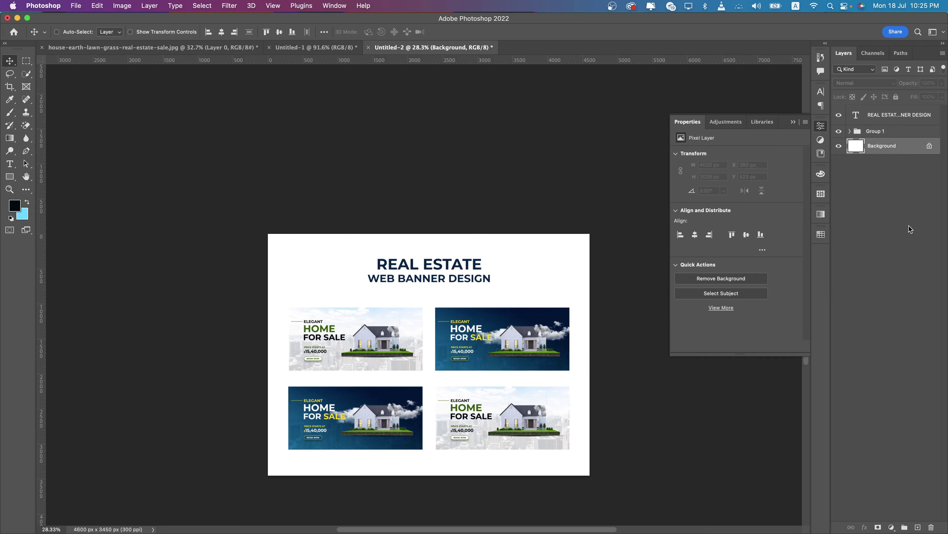
Add a light grey #e6e6e6 solid colour fill layer behind the banners
{"action": "left_click", "coordinate": [892, 527]}
{"action": "left_click", "coordinate": [900, 303]}
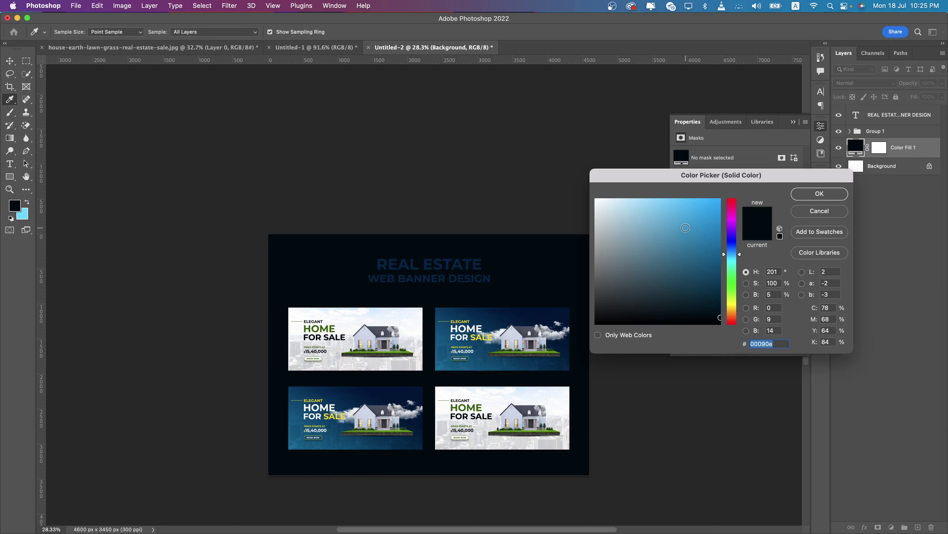
{"action": "left_click_drag", "start_coordinate": [622, 202], "coordinate": [583, 220]}
{"action": "left_click", "coordinate": [802, 195]}
{"action": "key", "text": "v"}
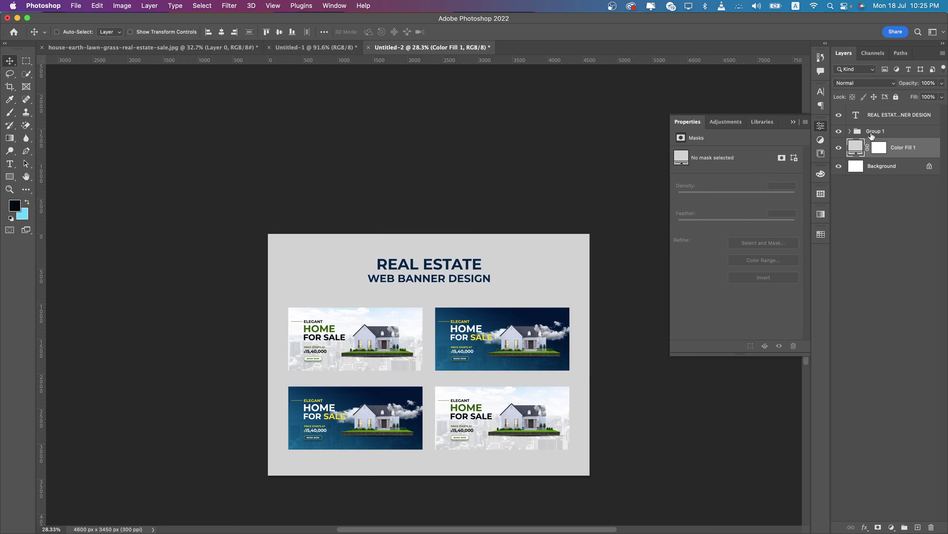
{"action": "key", "text": "alt+bracketright"}
Give the banner group an 87 px drop shadow without bevel and emboss
{"action": "left_click", "coordinate": [865, 527]}
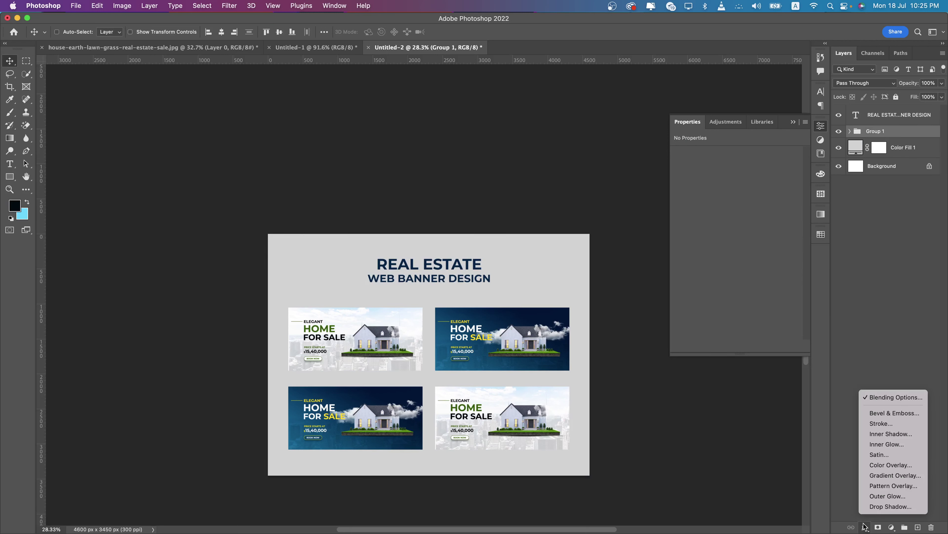
{"action": "left_click", "coordinate": [878, 509]}
{"action": "mouse_move", "coordinate": [644, 272]}
{"action": "left_mouse_down"}
{"action": "mouse_move", "coordinate": [655, 272]}
{"action": "mouse_move", "coordinate": [657, 252]}
{"action": "left_mouse_up"}
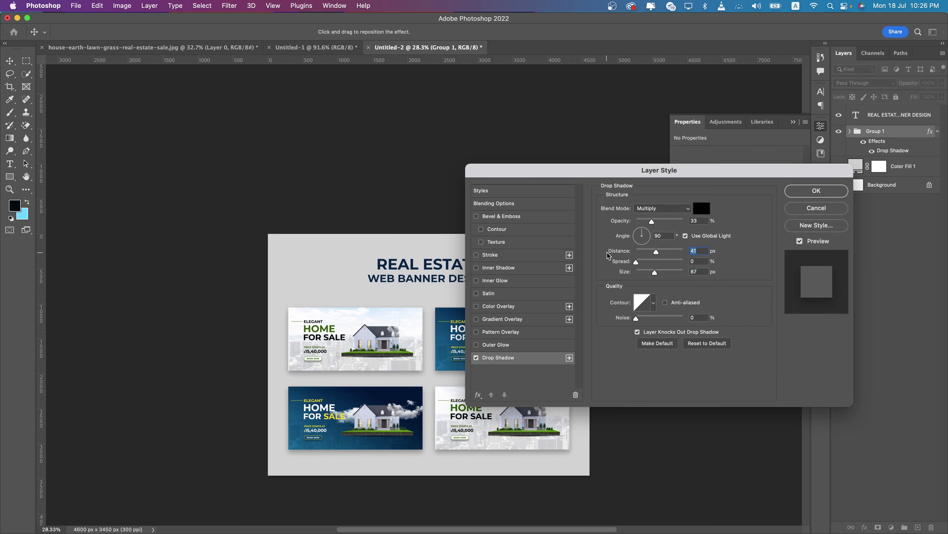
{"action": "left_click", "coordinate": [501, 218]}
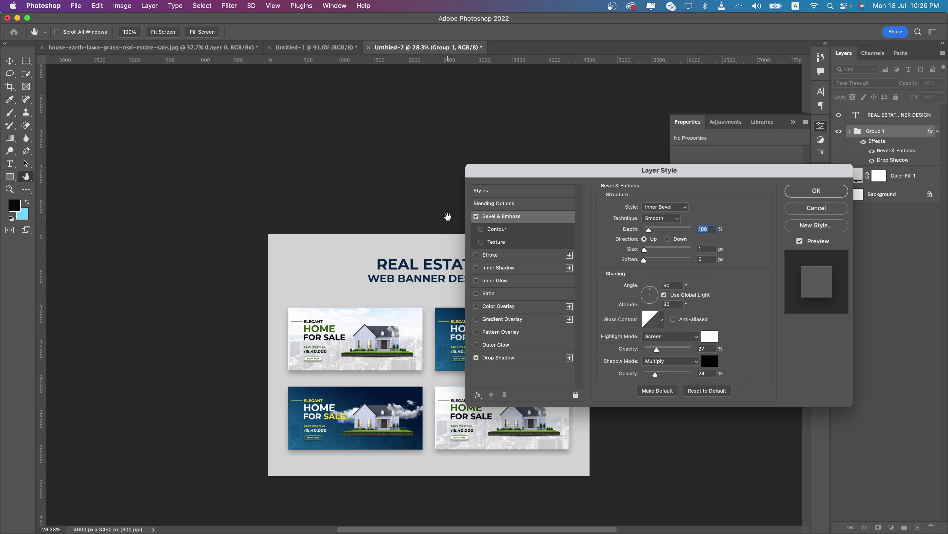
{"action": "left_click", "coordinate": [477, 217]}
{"action": "left_click", "coordinate": [833, 192]}
{"action": "scroll", "coordinate": [498, 275], "scroll_direction": "down", "scroll_amount": 3}
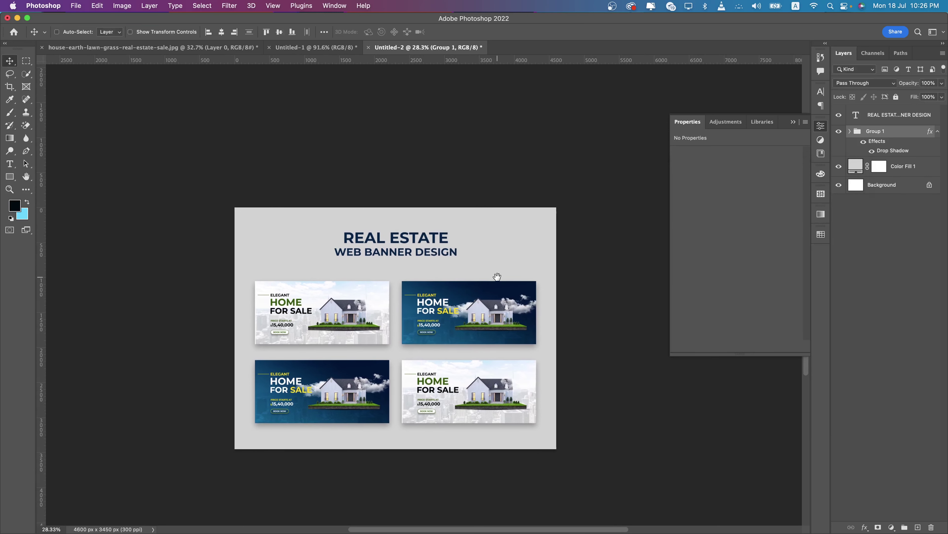
{"action": "scroll", "coordinate": [493, 250], "scroll_direction": "down", "scroll_amount": 2}
{"action": "scroll", "coordinate": [408, 255], "scroll_direction": "up", "scroll_amount": 5}
{"action": "scroll", "coordinate": [408, 255], "scroll_direction": "down", "scroll_amount": 5}
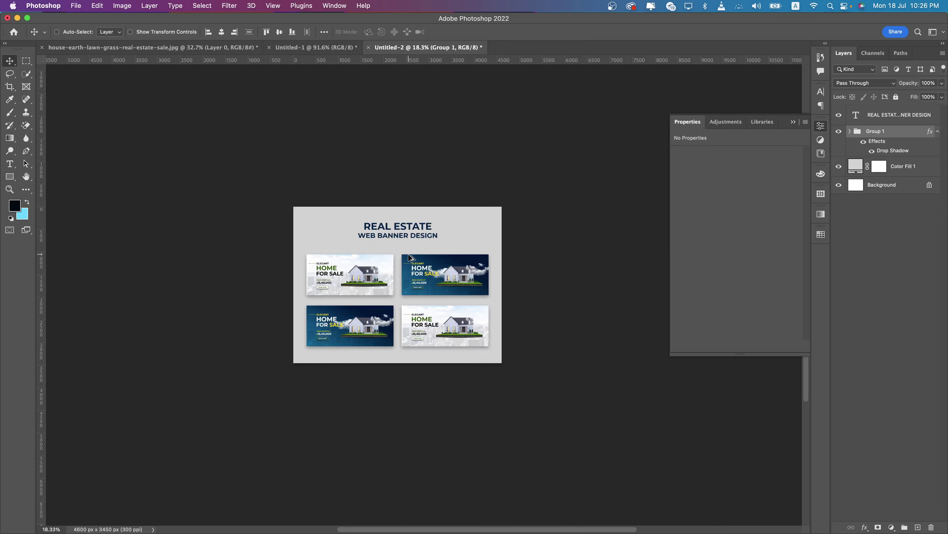
{"action": "scroll", "coordinate": [396, 318], "scroll_direction": "up", "scroll_amount": 3}
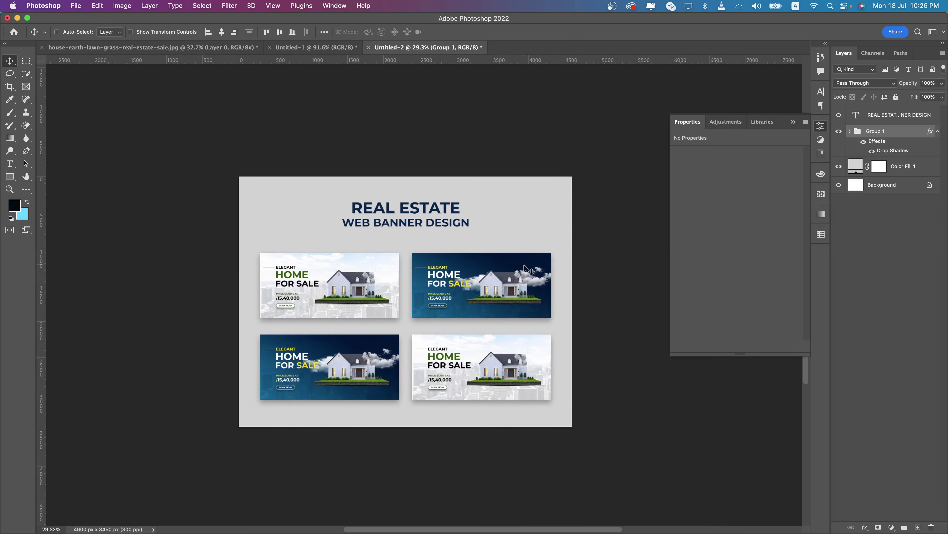
{"action": "scroll", "coordinate": [457, 277], "scroll_direction": "up", "scroll_amount": 3}
{"action": "scroll", "coordinate": [457, 277], "scroll_direction": "down", "scroll_amount": 3}
{"action": "scroll", "coordinate": [457, 277], "scroll_direction": "up", "scroll_amount": 3}
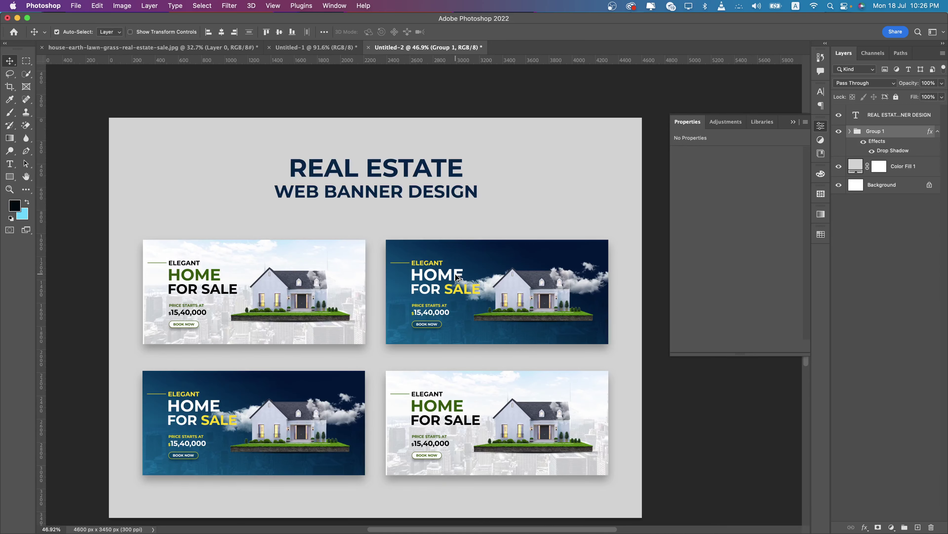
{"action": "left_click", "coordinate": [10, 163]}
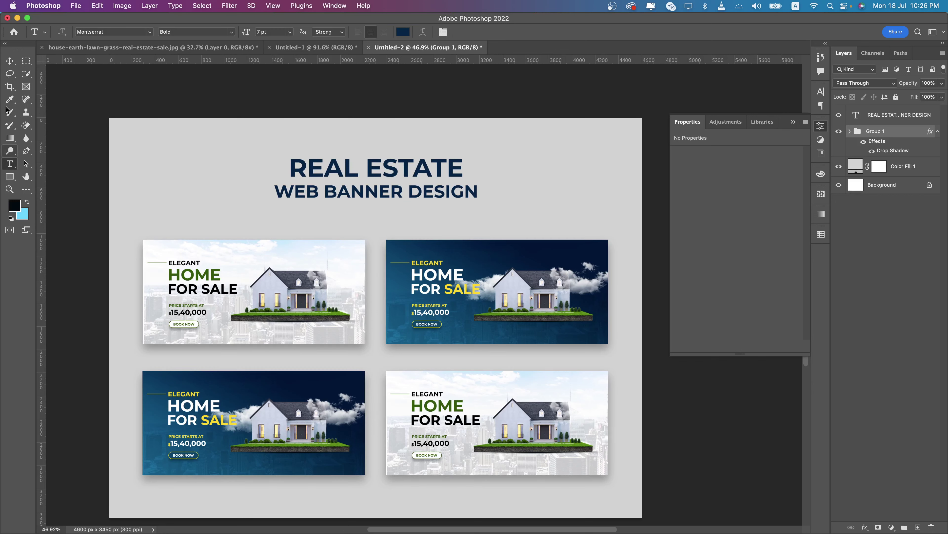
{"action": "scroll", "coordinate": [204, 288], "scroll_direction": "up", "scroll_amount": 5}
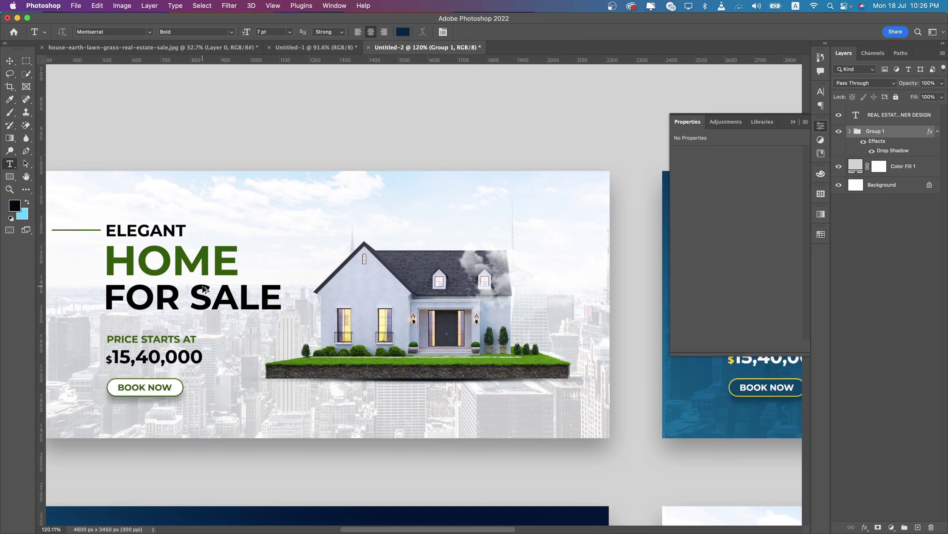
{"action": "left_click", "coordinate": [10, 61]}
{"action": "left_click_drag", "start_coordinate": [445, 363], "coordinate": [648, 374]}
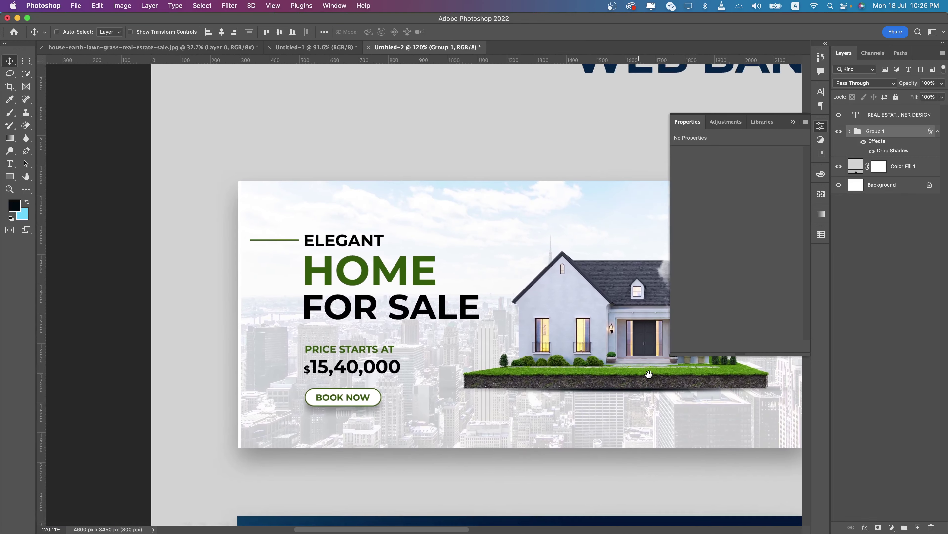
{"action": "scroll", "coordinate": [260, 436], "scroll_direction": "up", "scroll_amount": 10}
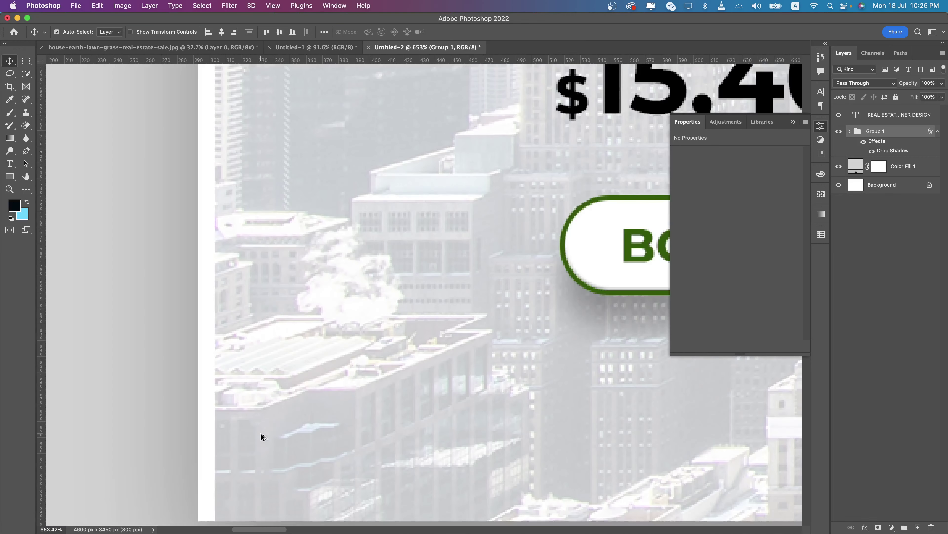
{"action": "left_click", "coordinate": [181, 48]}
In Untitled-1, delete Layers 7 and 8 and enlarge the light banner's city background leftward
{"action": "left_click", "coordinate": [318, 48]}
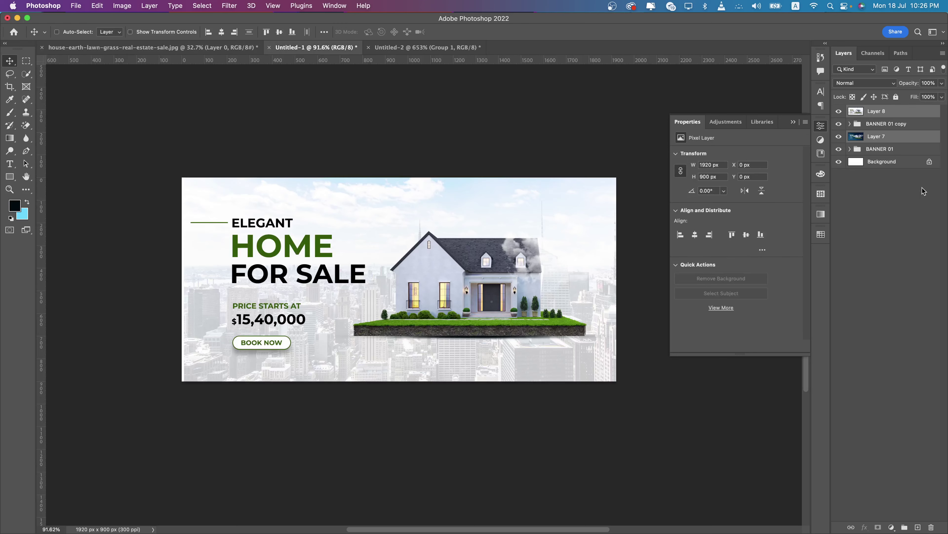
{"action": "key", "text": "Delete"}
{"action": "left_click", "coordinate": [851, 112]}
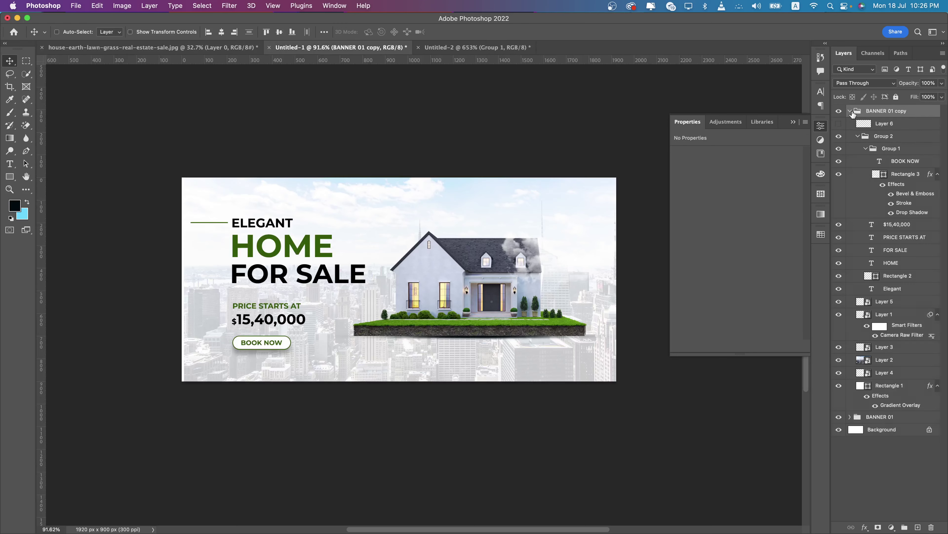
{"action": "left_click", "coordinate": [880, 364]}
{"action": "key", "text": "super+t"}
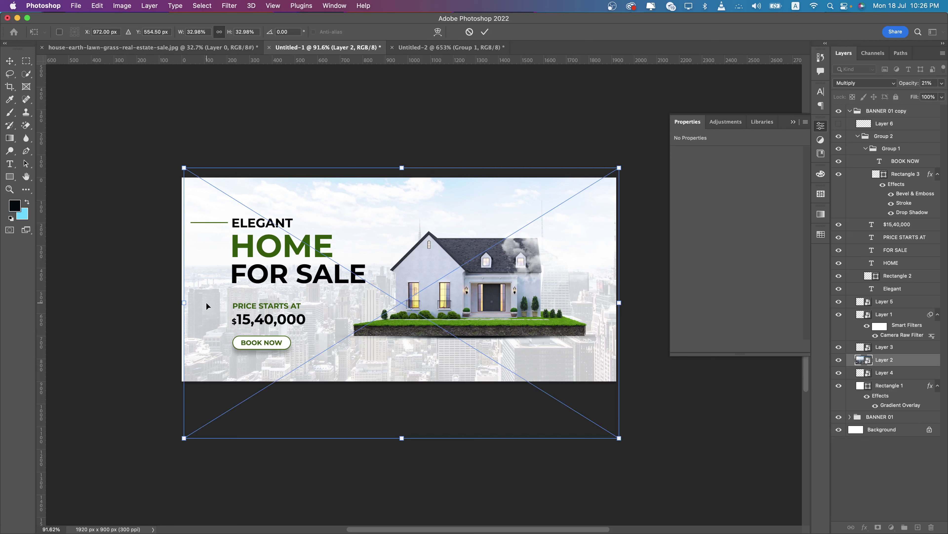
{"action": "left_click_drag", "start_coordinate": [185, 300], "coordinate": [176, 295]}
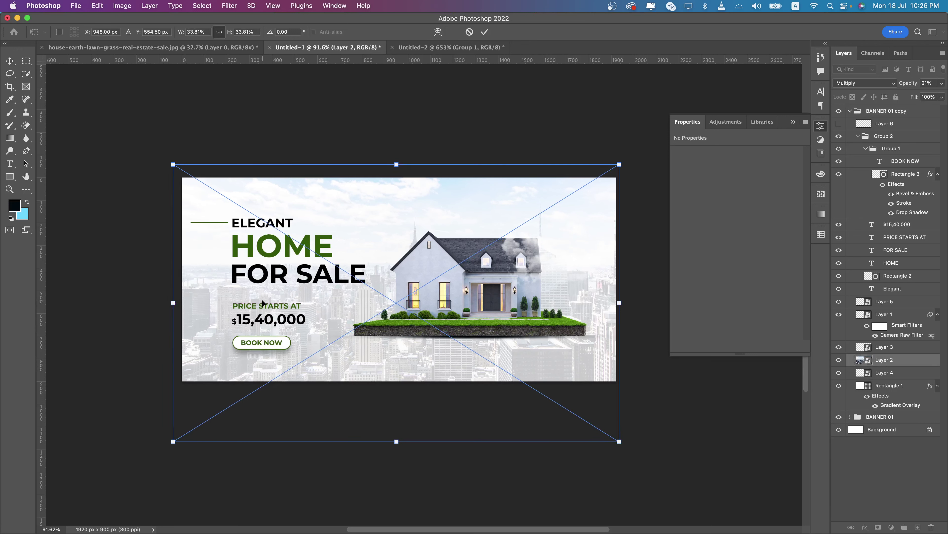
{"action": "key", "text": "Return"}
Enlarge the blue BANNER 01 city background leftward, then recheck the light banner version
{"action": "left_click", "coordinate": [839, 111]}
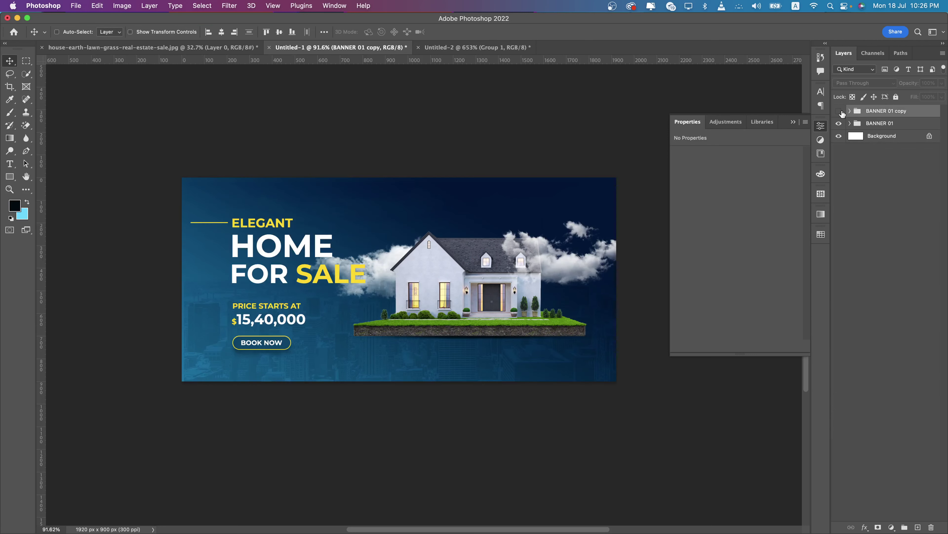
{"action": "left_click", "coordinate": [839, 111]}
{"action": "left_click", "coordinate": [849, 123]}
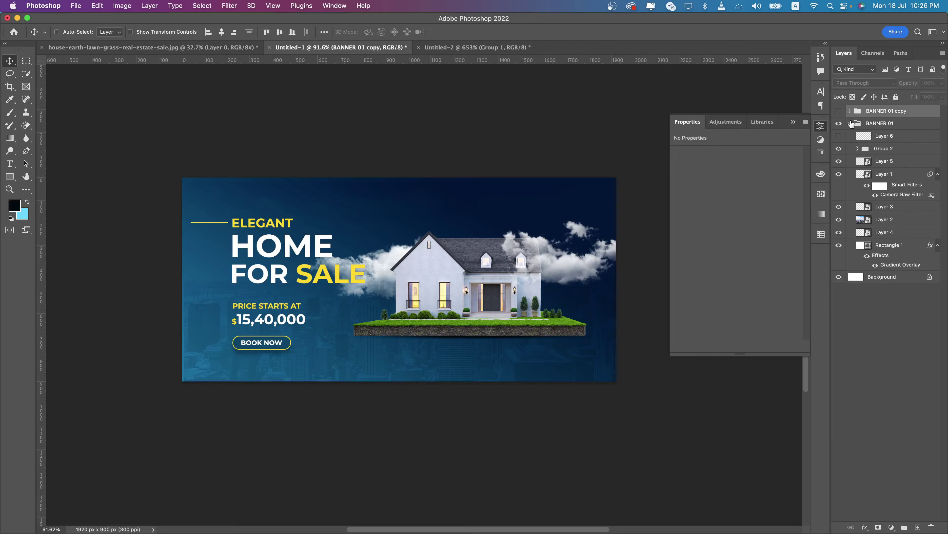
{"action": "left_click", "coordinate": [887, 223]}
{"action": "key", "text": "ctrl+t"}
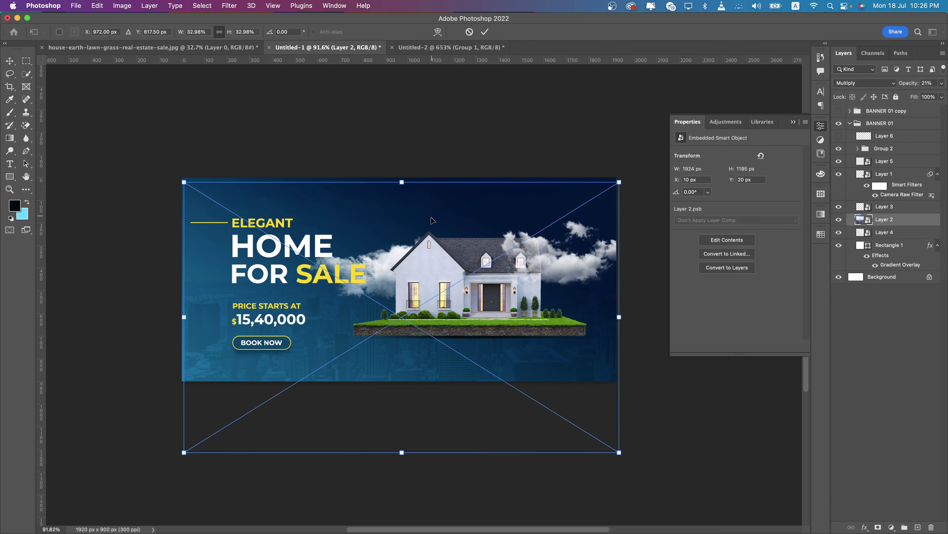
{"action": "left_click_drag", "start_coordinate": [183, 306], "coordinate": [178, 306]}
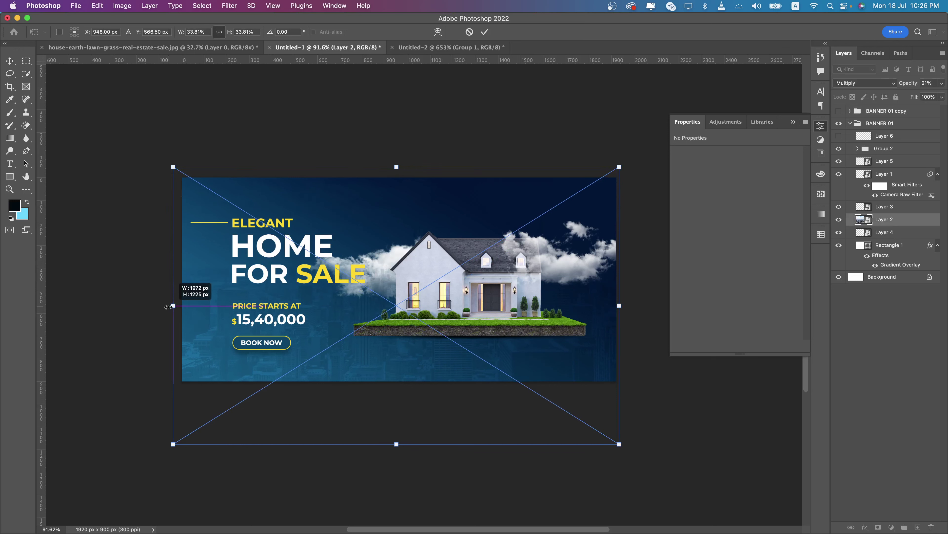
{"action": "key", "text": "Return"}
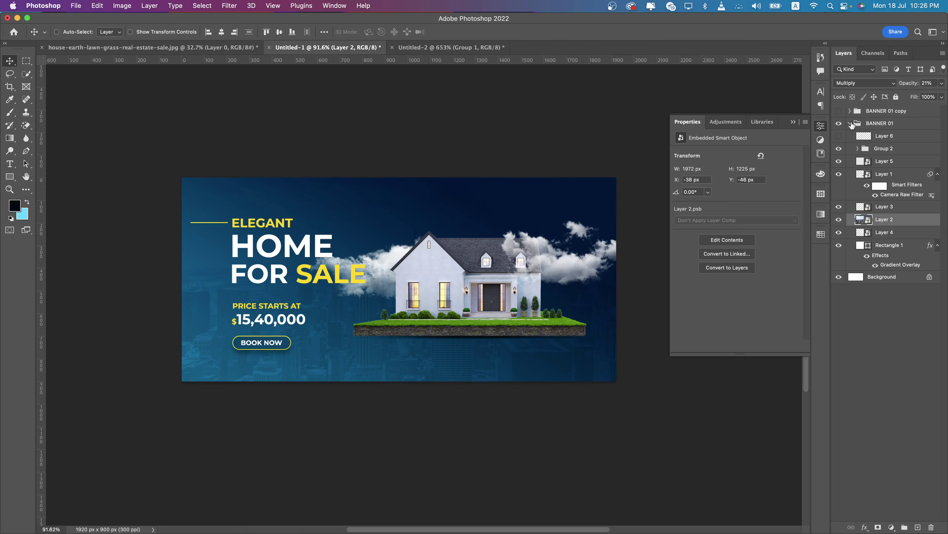
{"action": "left_click", "coordinate": [850, 124]}
{"action": "left_click", "coordinate": [839, 111]}
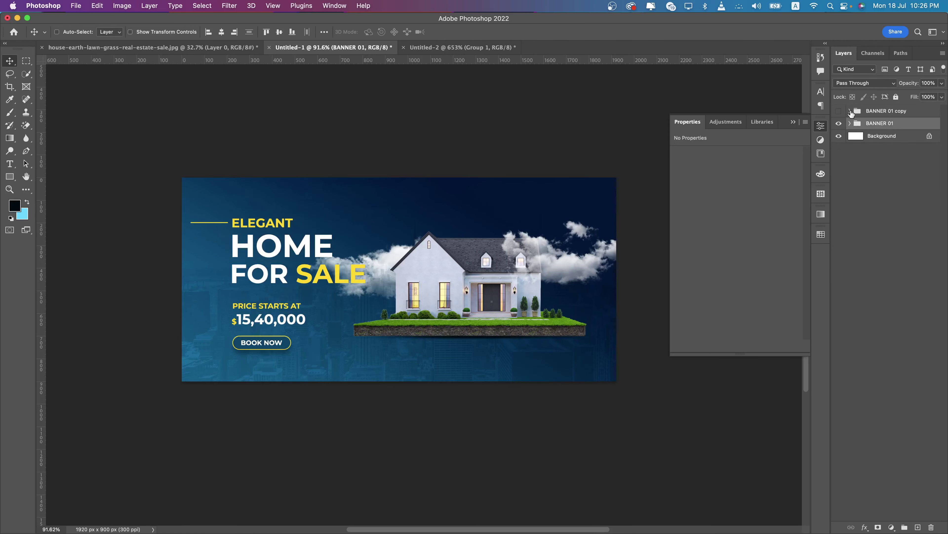
{"action": "left_click", "coordinate": [839, 111]}
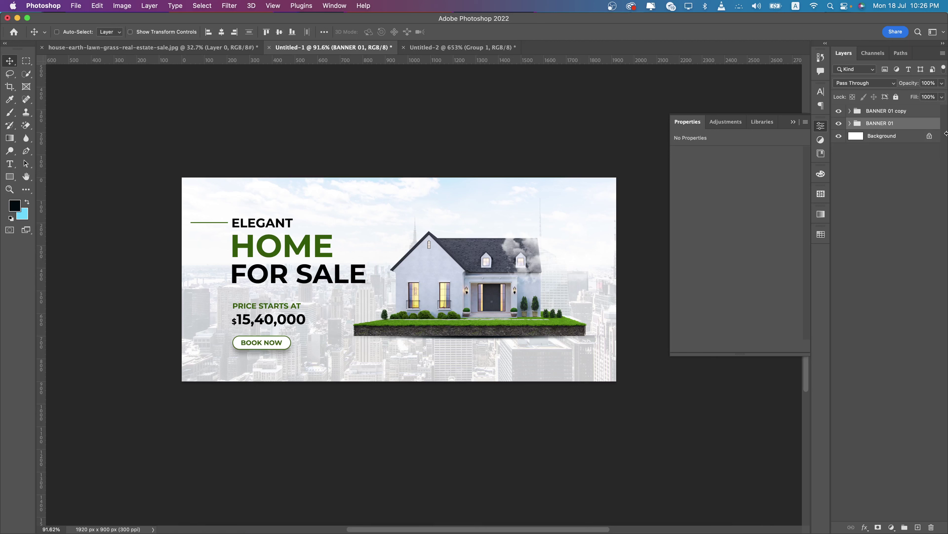
Mask the light banner's city layer with a gradient fading to white at the bottom
{"action": "left_click", "coordinate": [850, 112]}
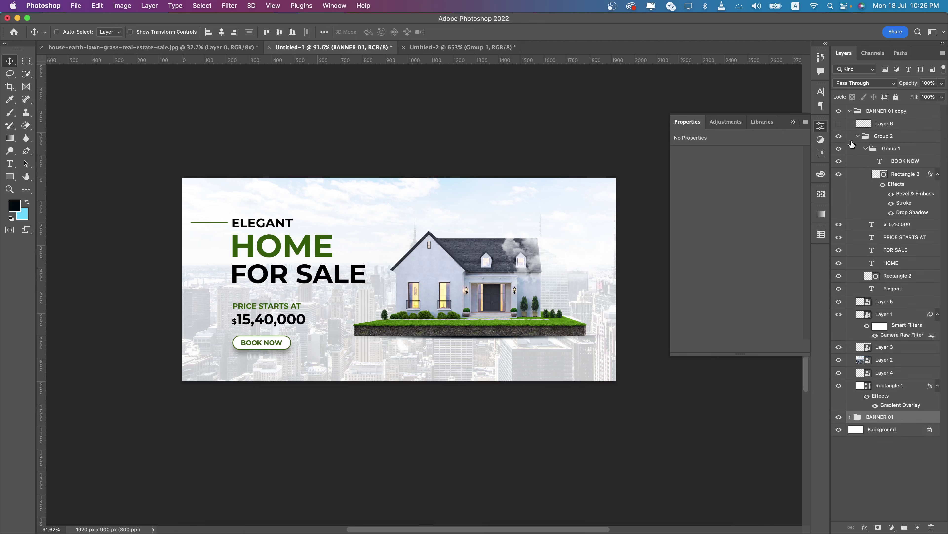
{"action": "left_click", "coordinate": [884, 360]}
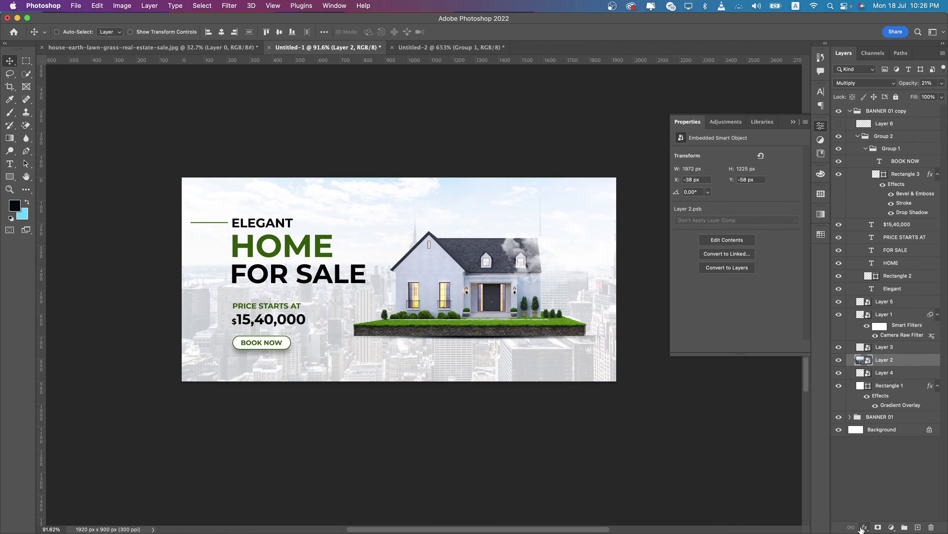
{"action": "left_click", "coordinate": [878, 527]}
{"action": "left_click", "coordinate": [9, 138]}
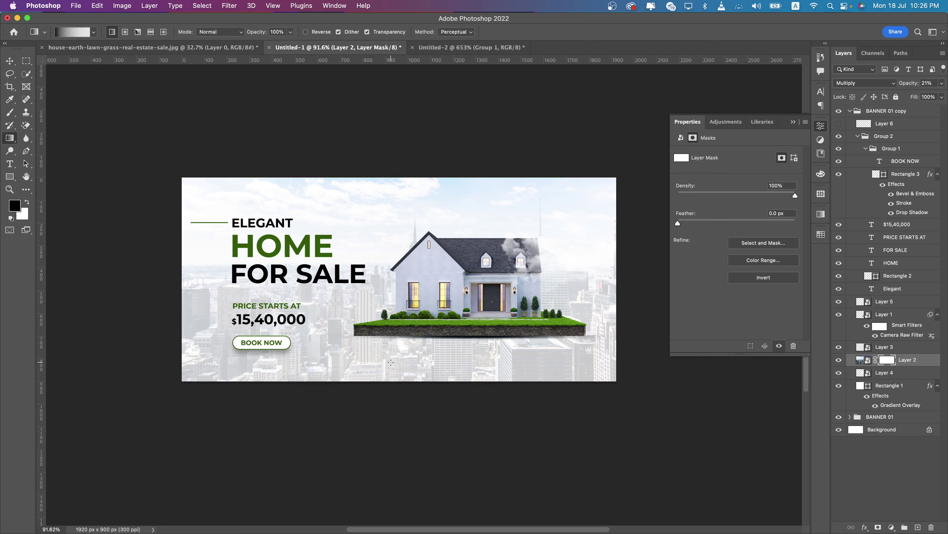
{"action": "left_click_drag", "start_coordinate": [391, 361], "coordinate": [390, 270]}
{"action": "left_click_drag", "start_coordinate": [383, 329], "coordinate": [380, 225]}
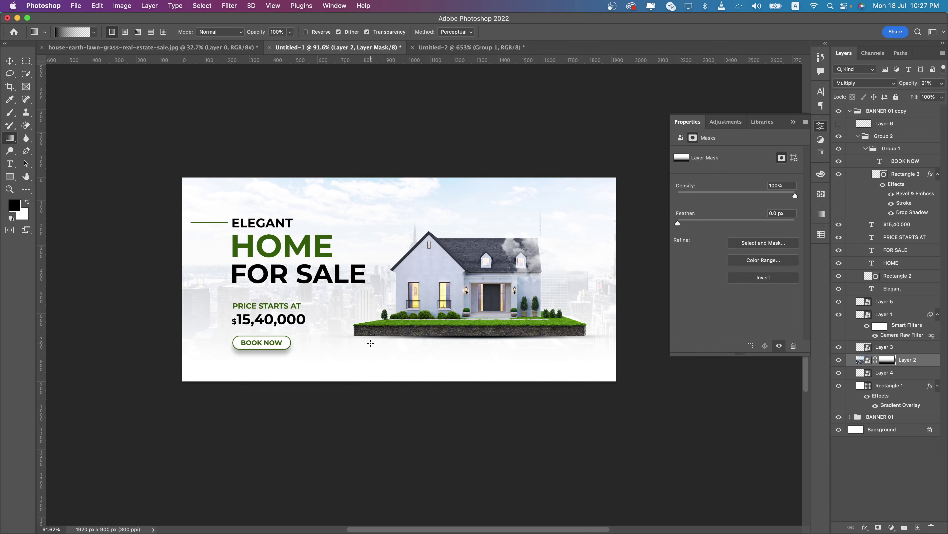
{"action": "left_click_drag", "start_coordinate": [370, 344], "coordinate": [369, 270]}
{"action": "scroll", "coordinate": [463, 304], "scroll_direction": "left", "scroll_amount": 2}
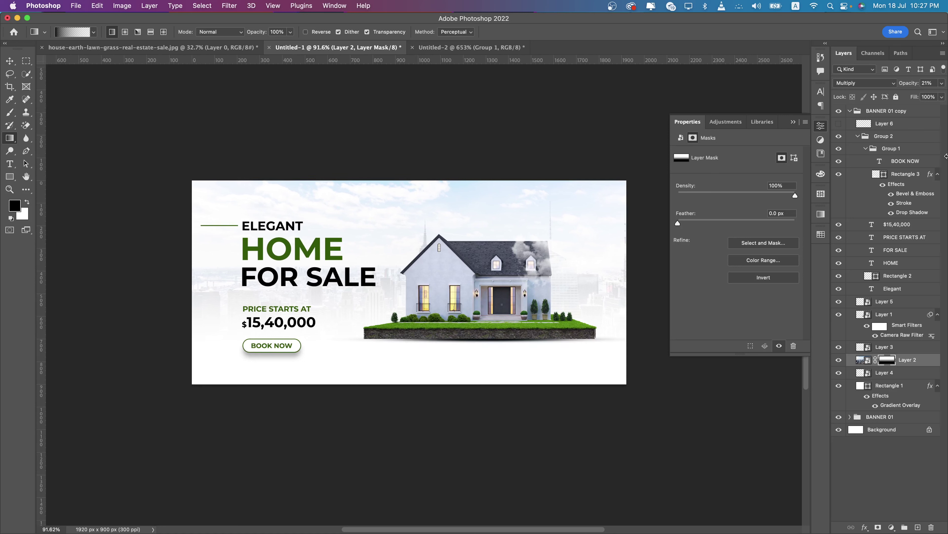
{"action": "left_click", "coordinate": [850, 111]}
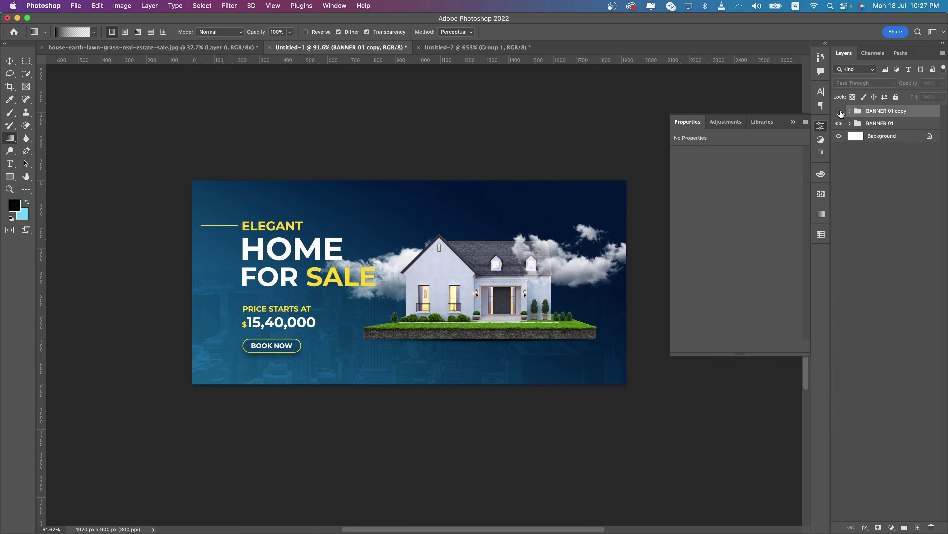
{"action": "left_click", "coordinate": [838, 111]}
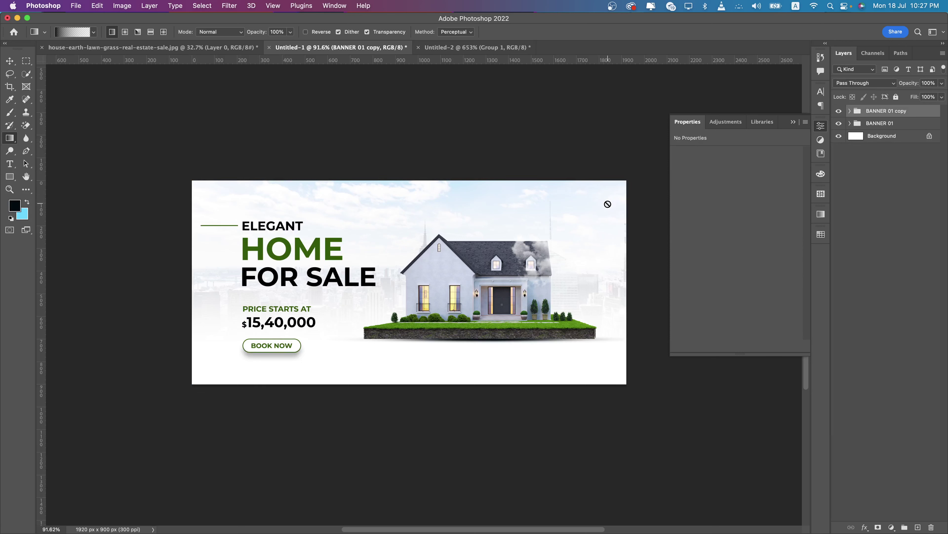